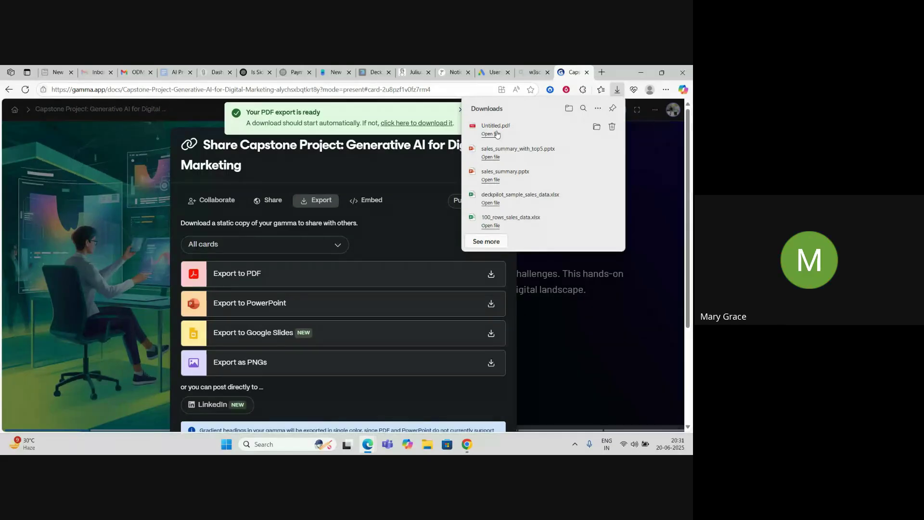
# Step: Open the downloaded Untitled.pdf and review the exported capstone presentation from the title slide to Sample Project Outcomes & Evaluation
pyautogui.click(496, 131)
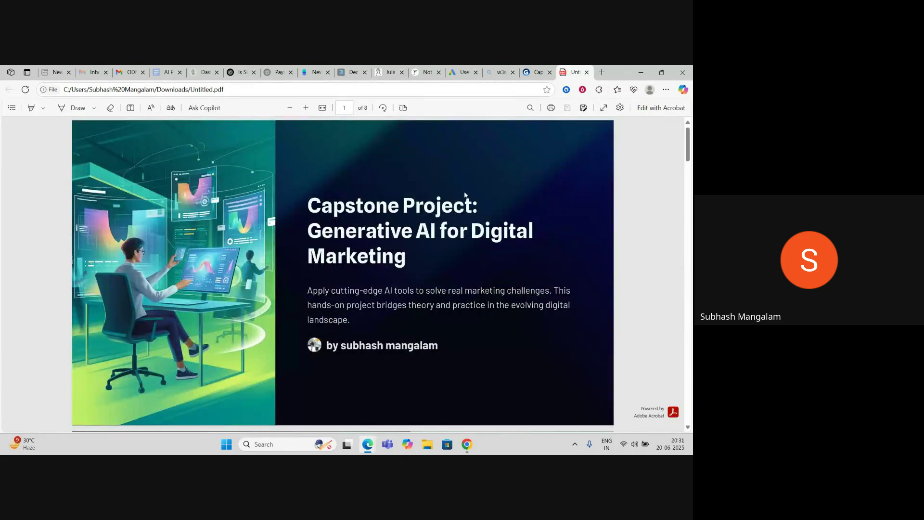
pyautogui.scroll(-4, 482, 217)
pyautogui.scroll(-2, 467, 234)
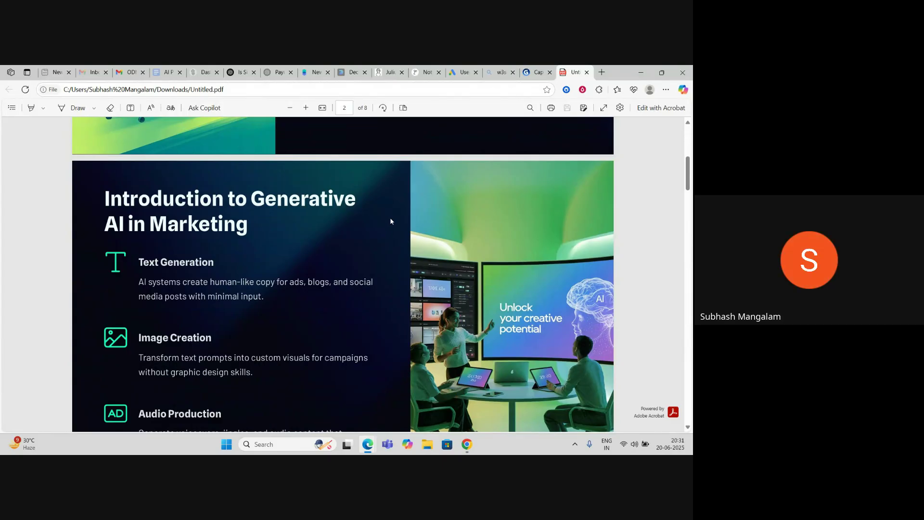
pyautogui.scroll(-6, 390, 220)
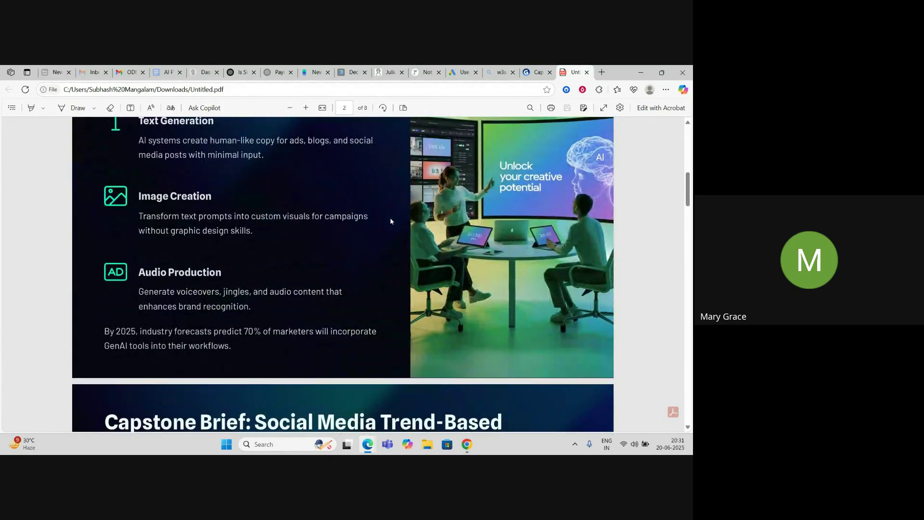
pyautogui.scroll(-2, 391, 221)
pyautogui.scroll(-3, 390, 221)
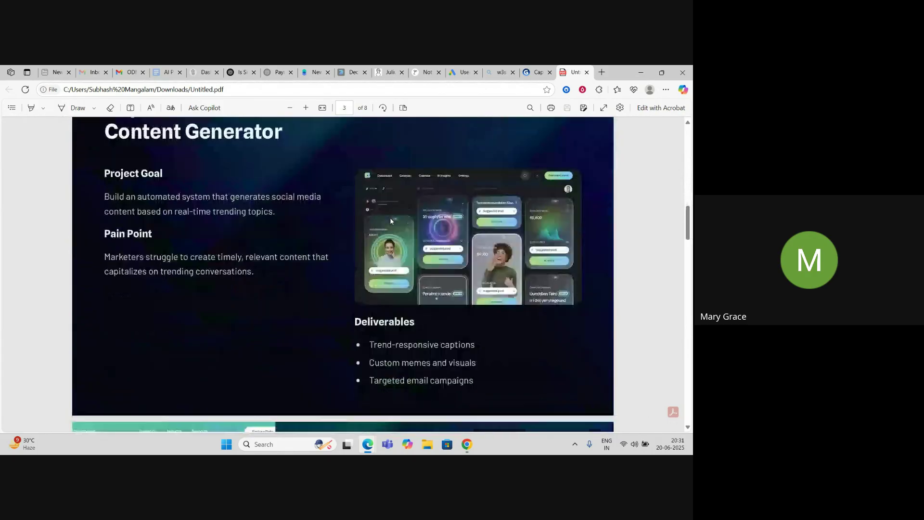
pyautogui.scroll(-8, 356, 222)
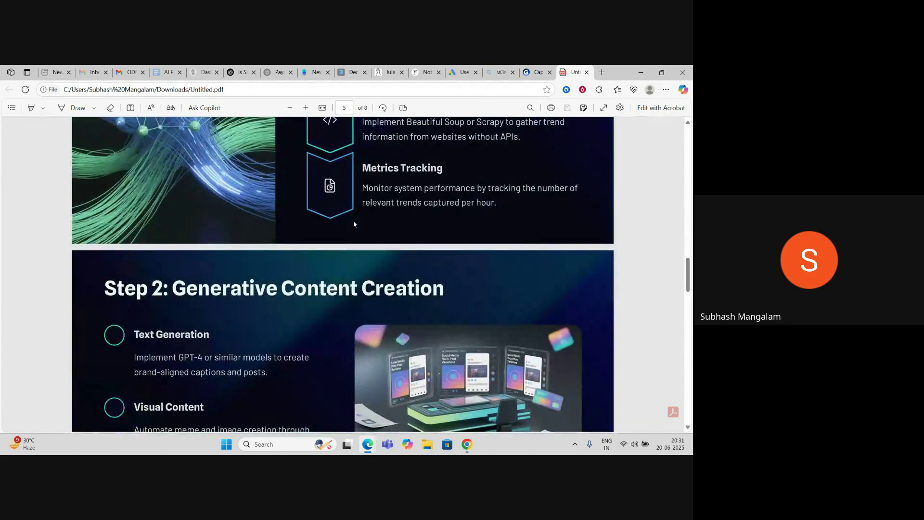
pyautogui.scroll(-3, 354, 224)
pyautogui.scroll(-8, 354, 223)
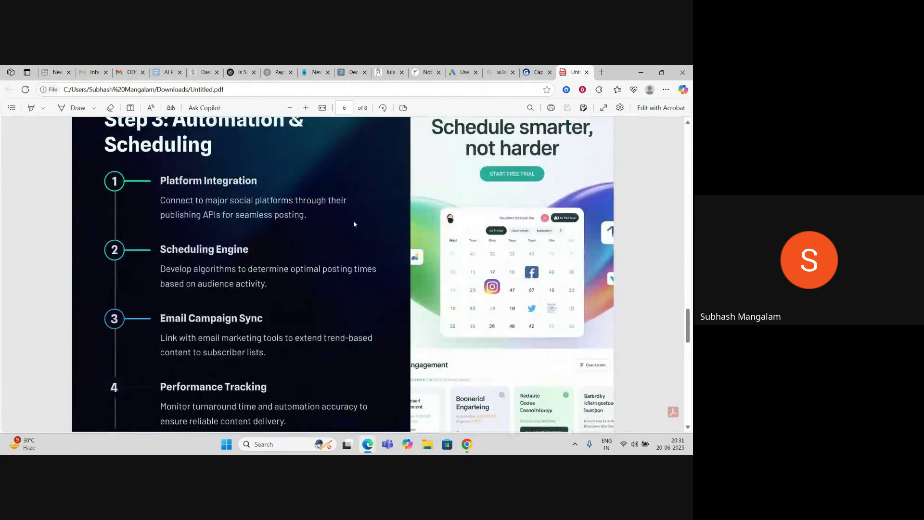
pyautogui.scroll(3, 354, 223)
pyautogui.scroll(-2, 354, 224)
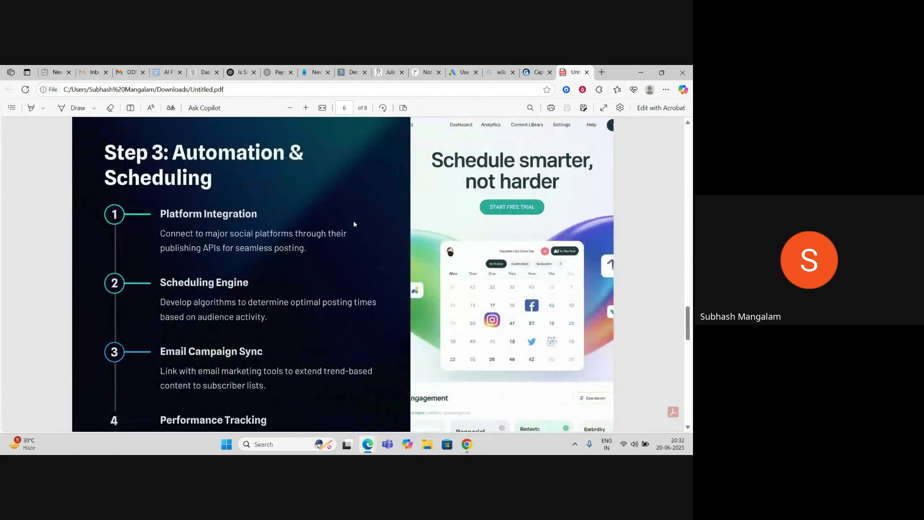
pyautogui.scroll(-1, 354, 224)
pyautogui.scroll(-15, 353, 224)
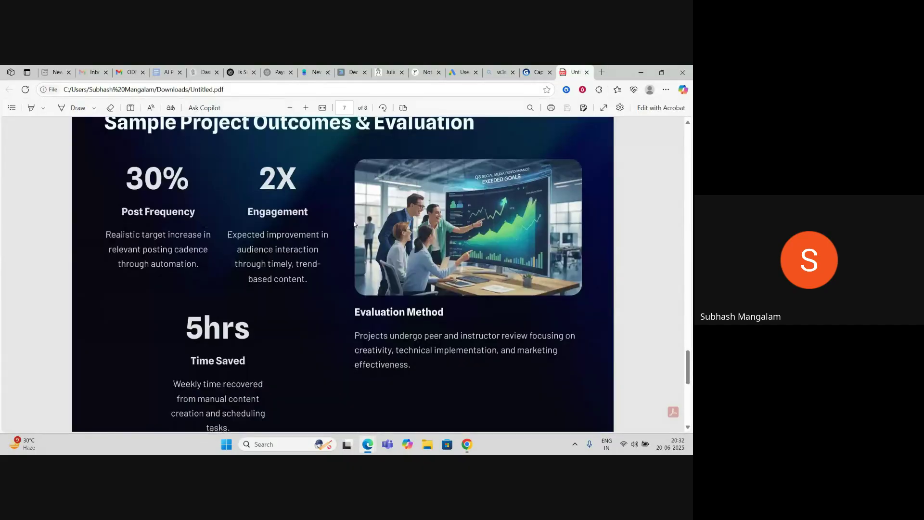
# Step: Return to the AI Productive Tools - 2025 document and read the lists from AI Presentation Tools to AI Email Assistance
pyautogui.click(164, 71)
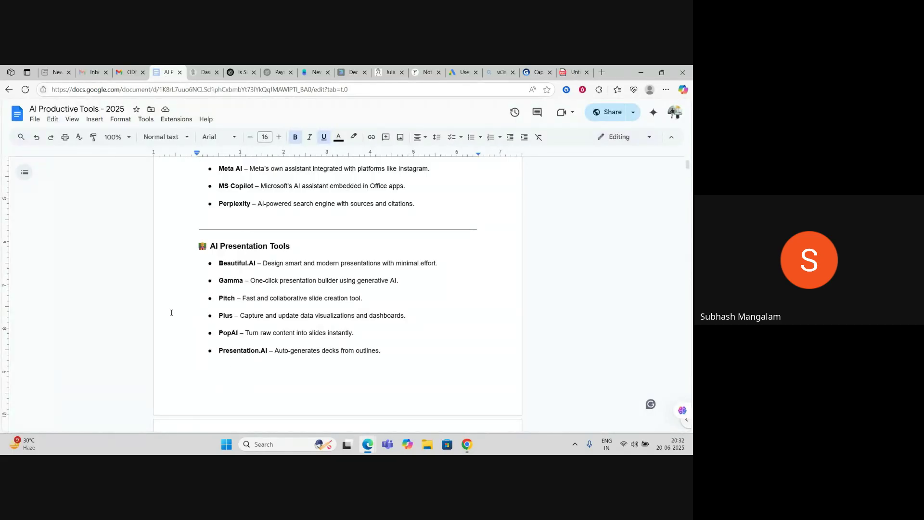
pyautogui.scroll(-5, 471, 262)
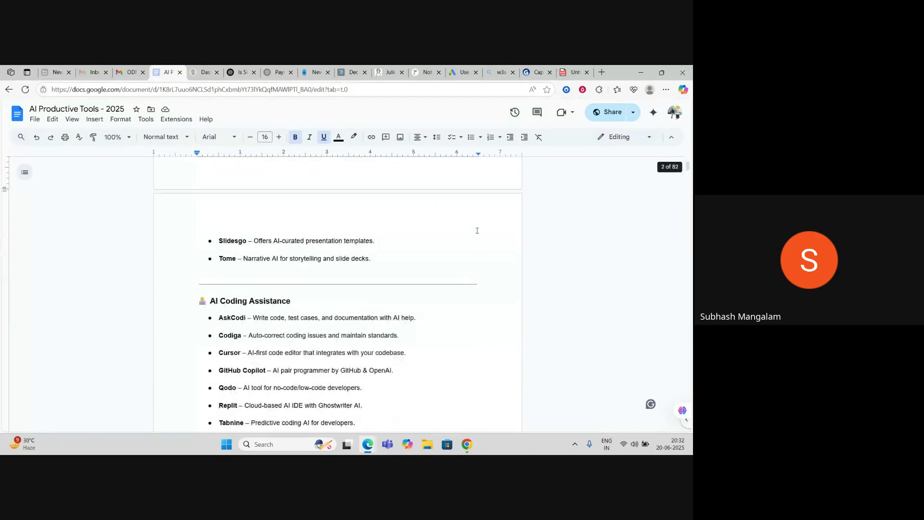
pyautogui.scroll(-1, 480, 217)
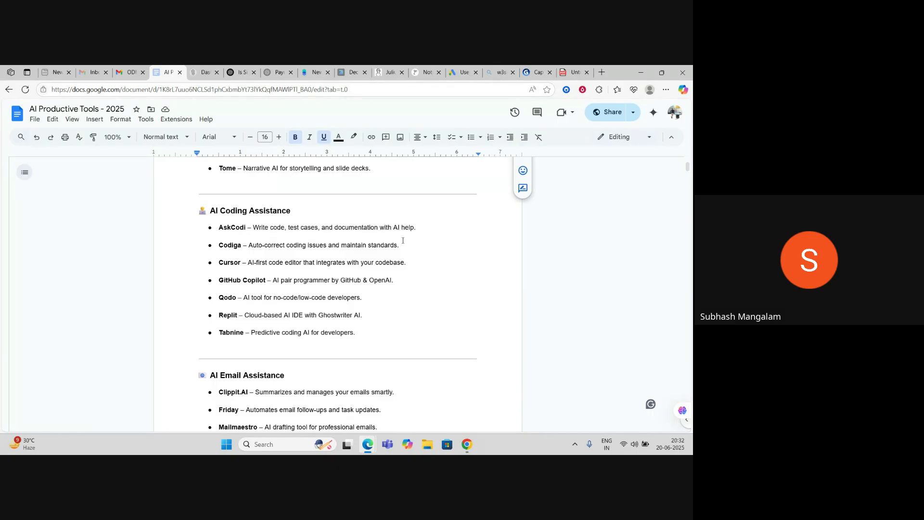
pyautogui.scroll(-3, 358, 271)
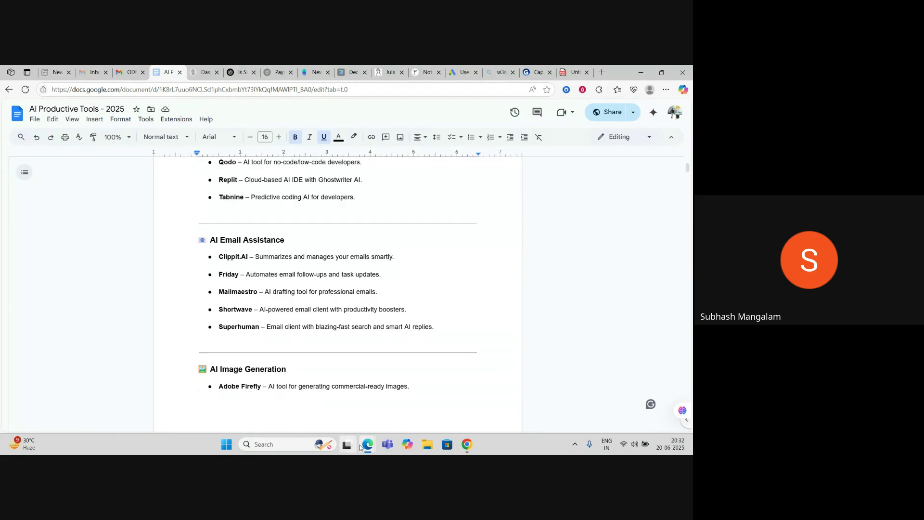
# Step: In Copilot, write a prompt for an email to a student about ODMT, AI Powered Digital Marketing course, explaining the fee structure and encouraging enrollment
pyautogui.moveTo(364, 442)
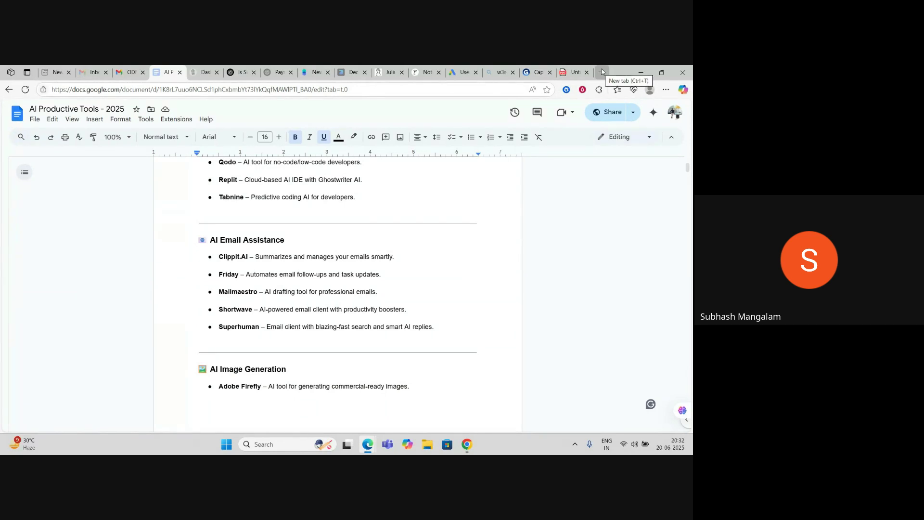
pyautogui.click(683, 90)
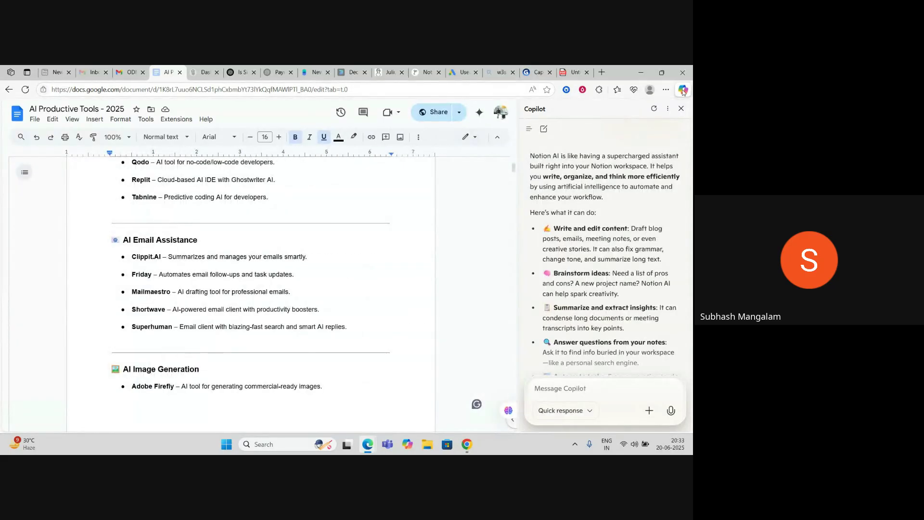
pyautogui.scroll(-5, 579, 269)
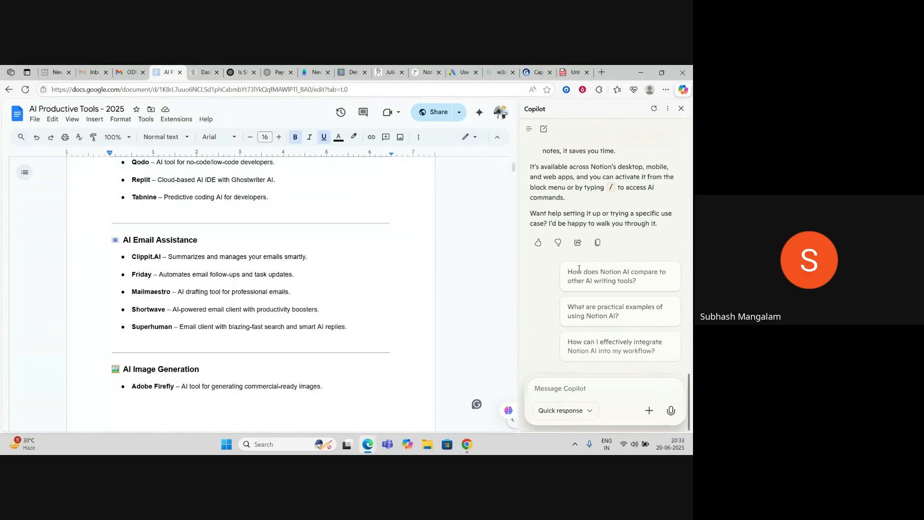
pyautogui.click(549, 389)
pyautogui.write('I want ')
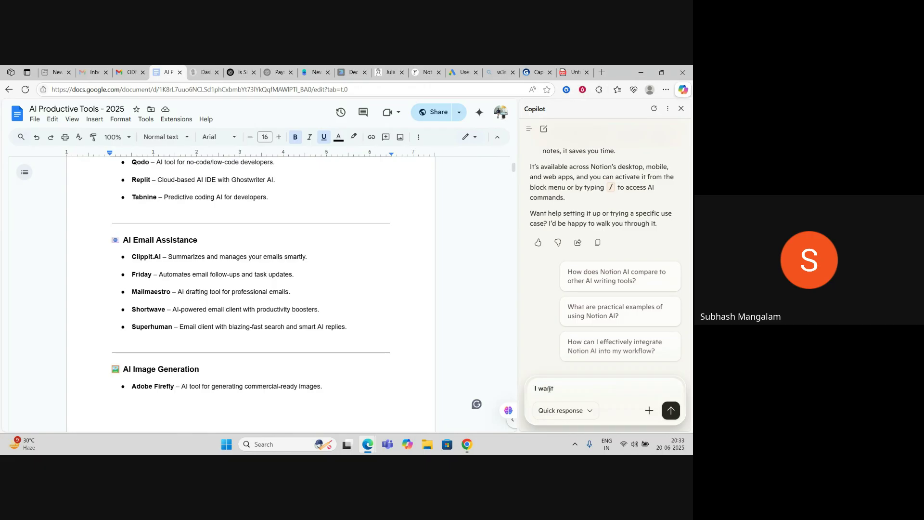
pyautogui.write('to write an email to my student about ODMT, A')
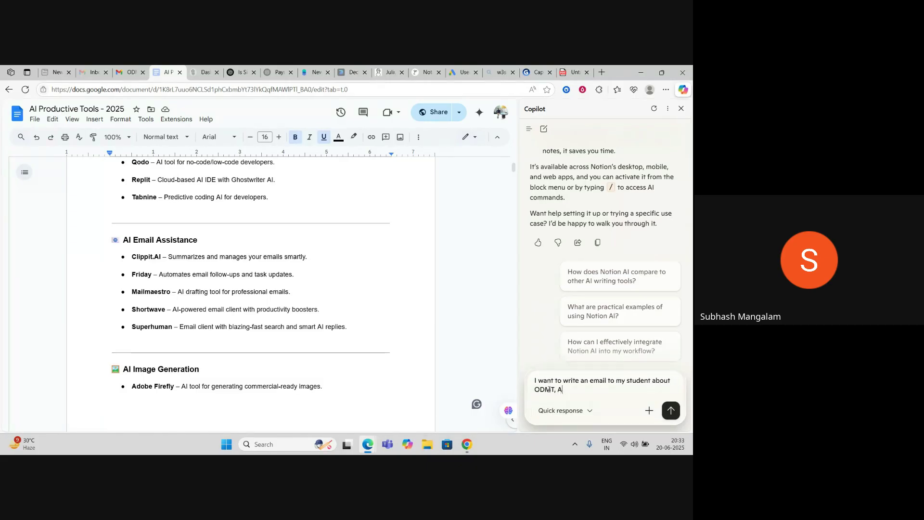
pyautogui.write('I Powered Digital Marketing co')
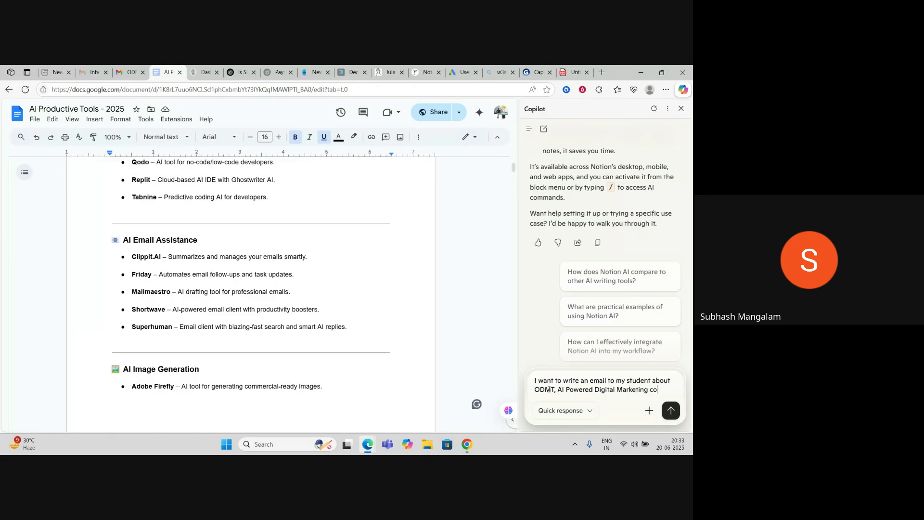
pyautogui.write('urse and expl')
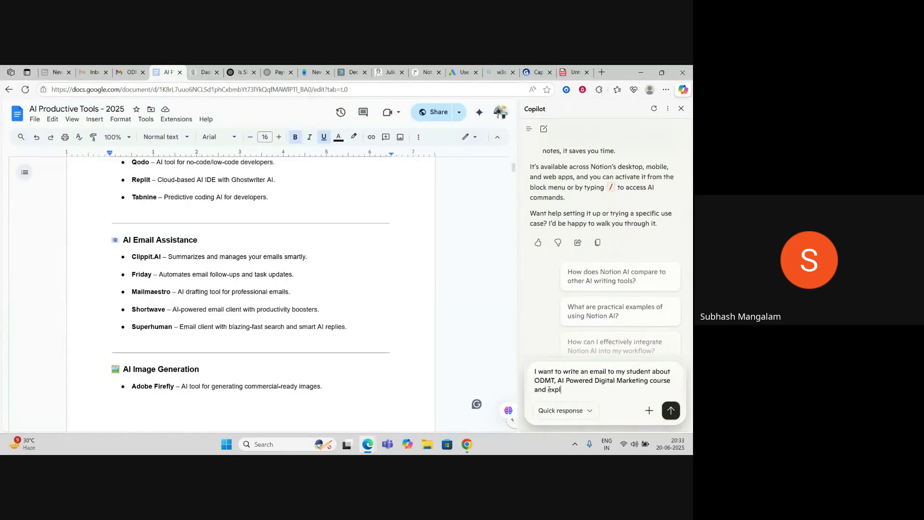
pyautogui.write('aining the fee structure too. my g')
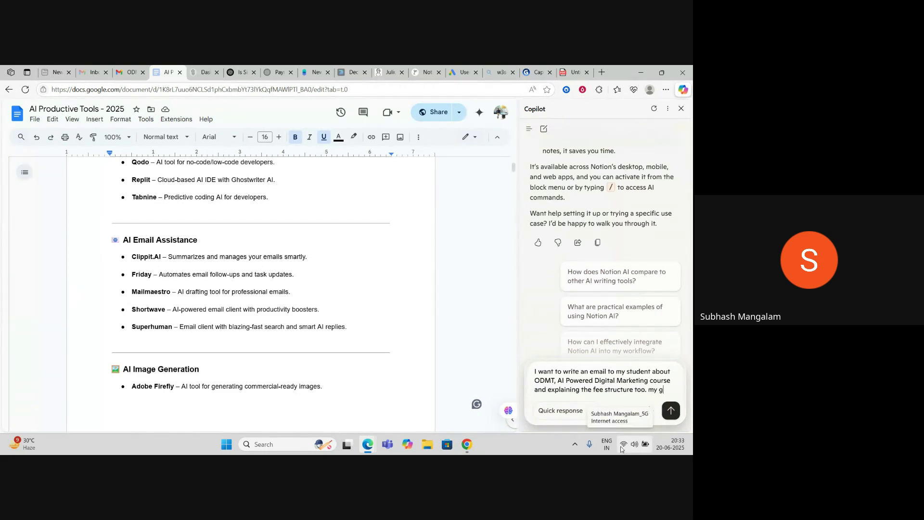
pyautogui.write('oal is to make')
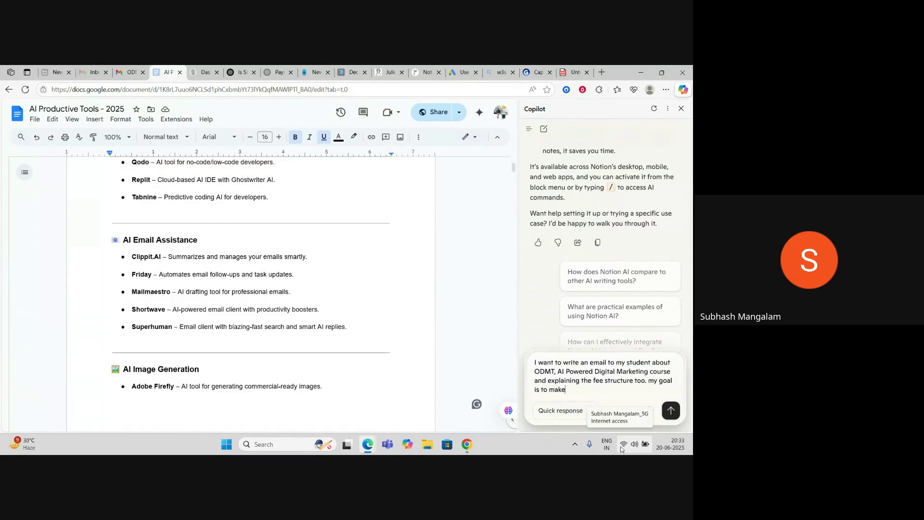
pyautogui.write(' him enroll for the course')
# Step: Copy the full email prompt to the clipboard and submit it to Copilot
pyautogui.hotkey('ctrl', 'a')
pyautogui.hotkey('ctrl', 'c')
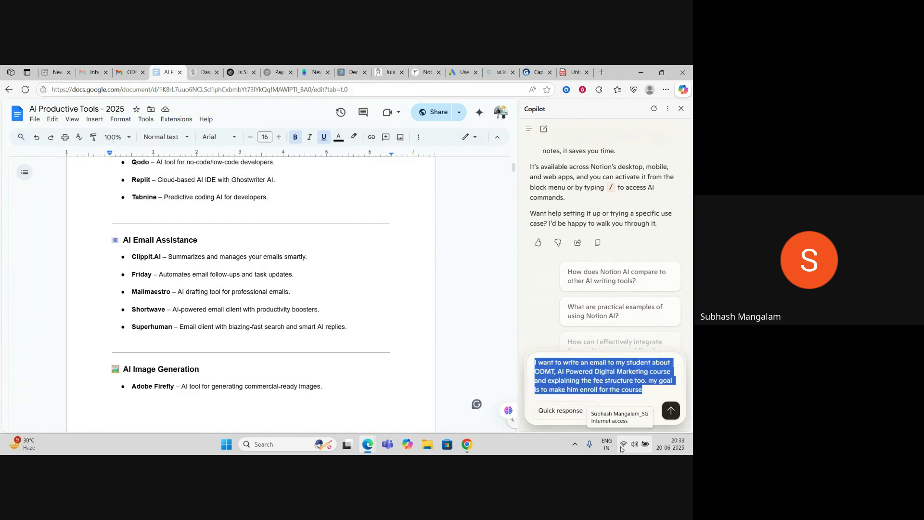
pyautogui.press('Right')
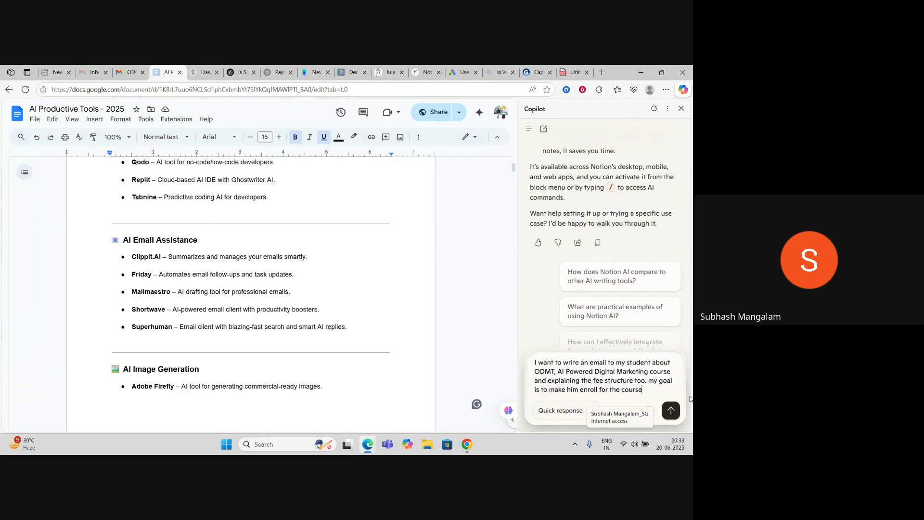
pyautogui.click(674, 412)
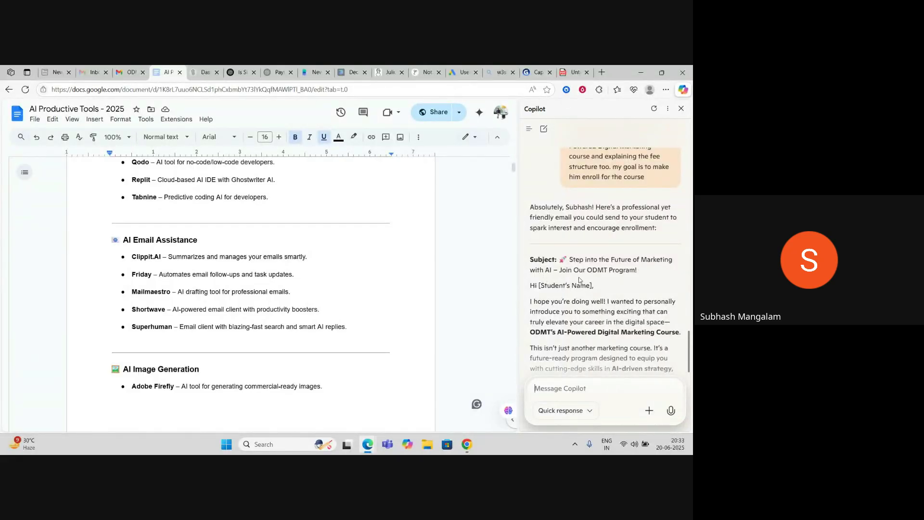
# Step: Read through Copilot's drafted email, from the subject line and course snapshot to the fee structure and sign-off
pyautogui.scroll(-1, 624, 273)
pyautogui.scroll(-1, 624, 274)
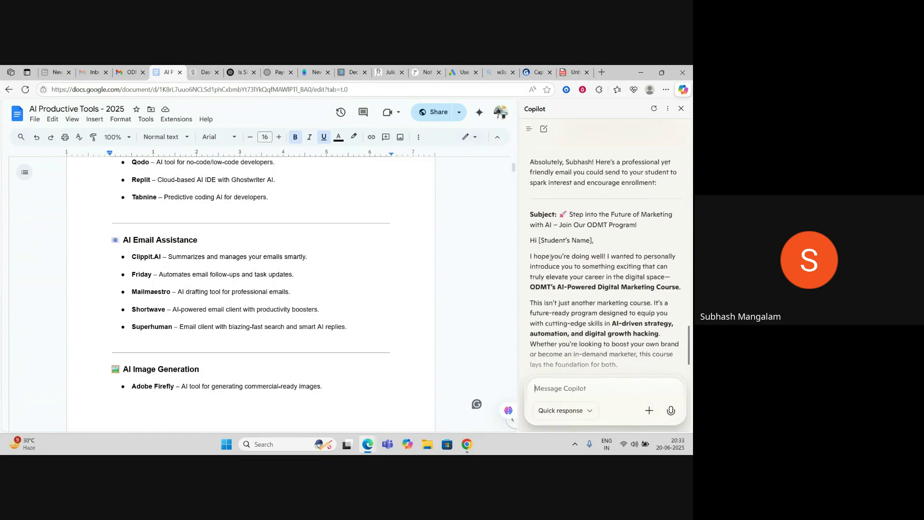
pyautogui.scroll(-6, 571, 260)
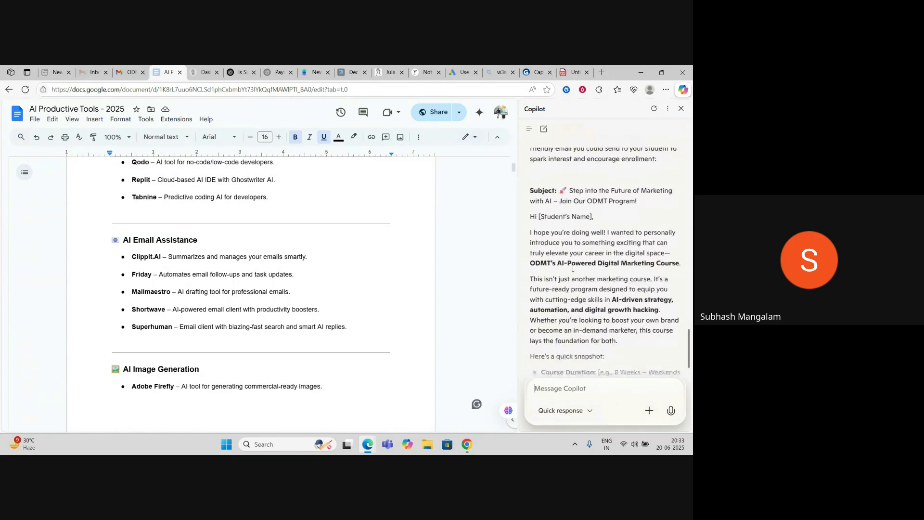
pyautogui.scroll(-9, 575, 265)
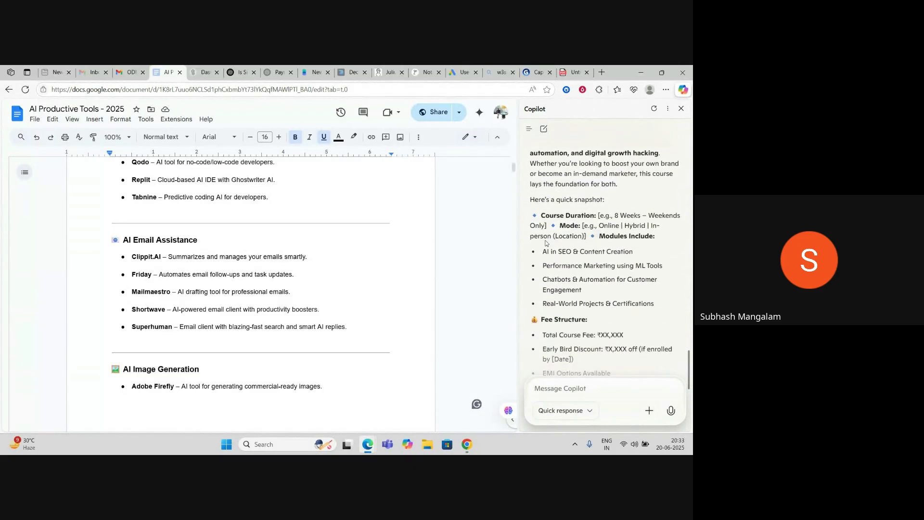
pyautogui.scroll(-4, 579, 279)
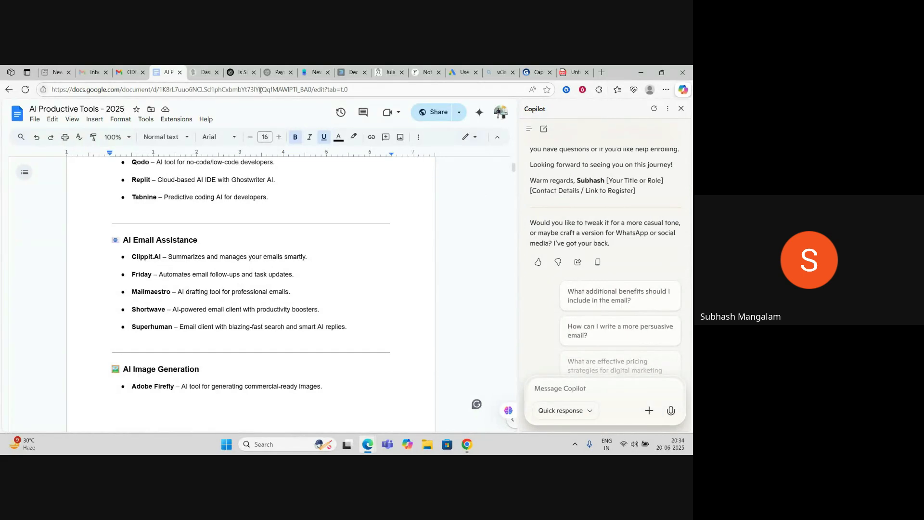
pyautogui.scroll(2, 583, 245)
pyautogui.scroll(2, 583, 245)
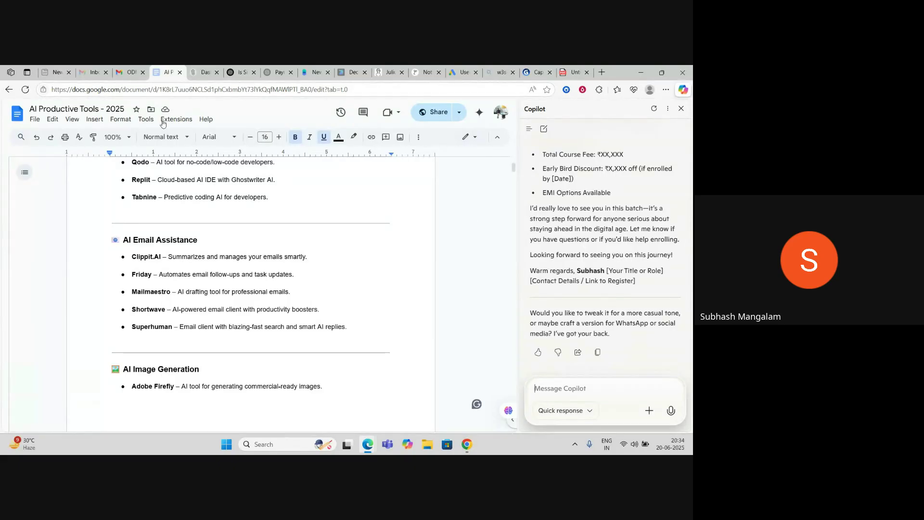
# Step: Switch to Gmail, start a new message and generate its draft with Help me write from the copied course email prompt
pyautogui.click(131, 69)
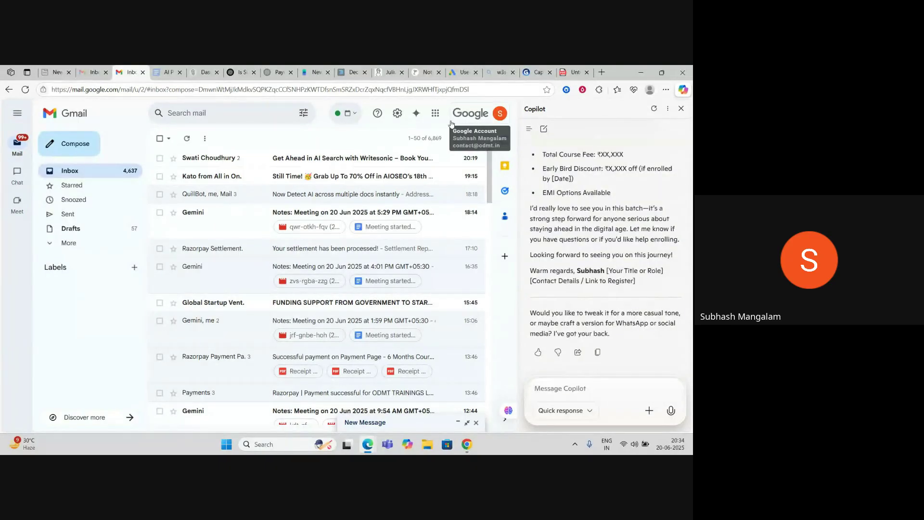
pyautogui.click(69, 145)
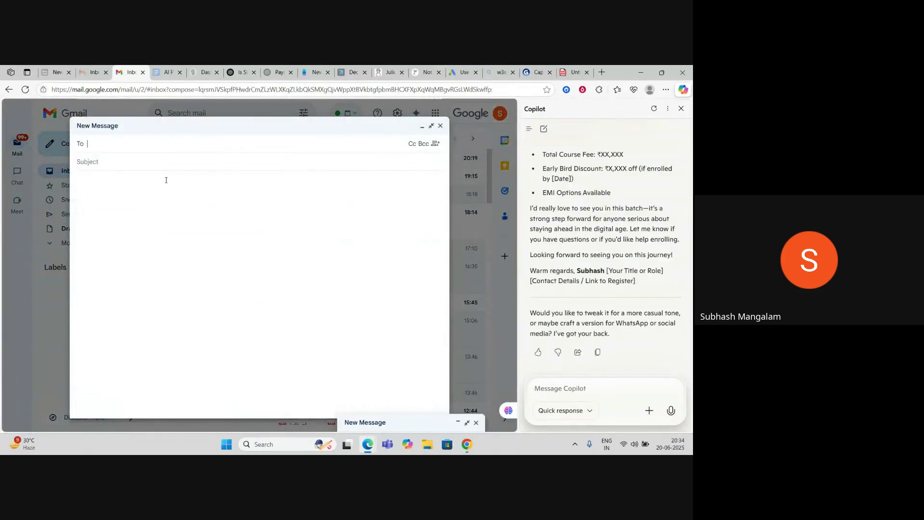
pyautogui.click(135, 160)
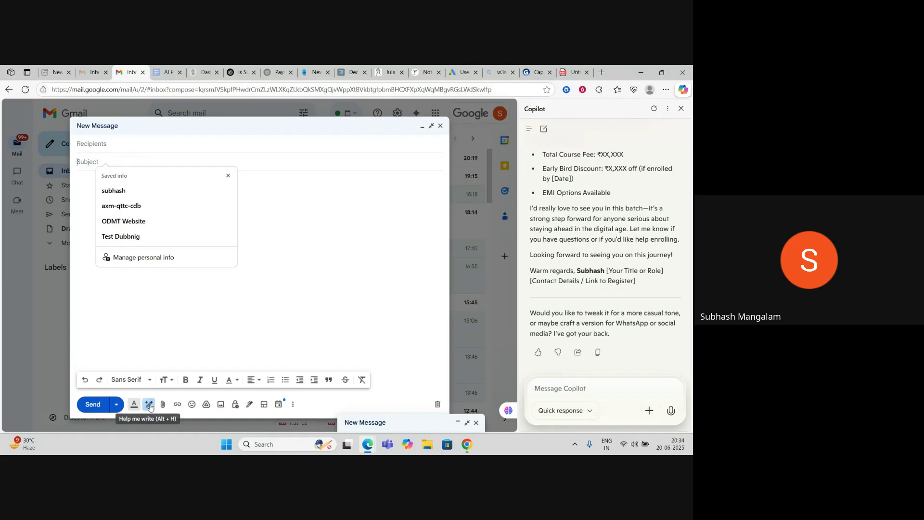
pyautogui.click(150, 406)
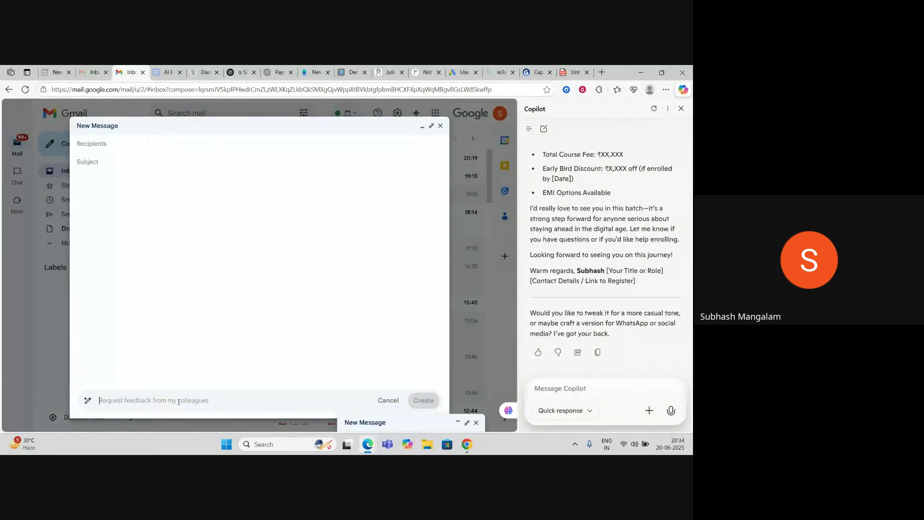
pyautogui.hotkey('ctrl', 'v')
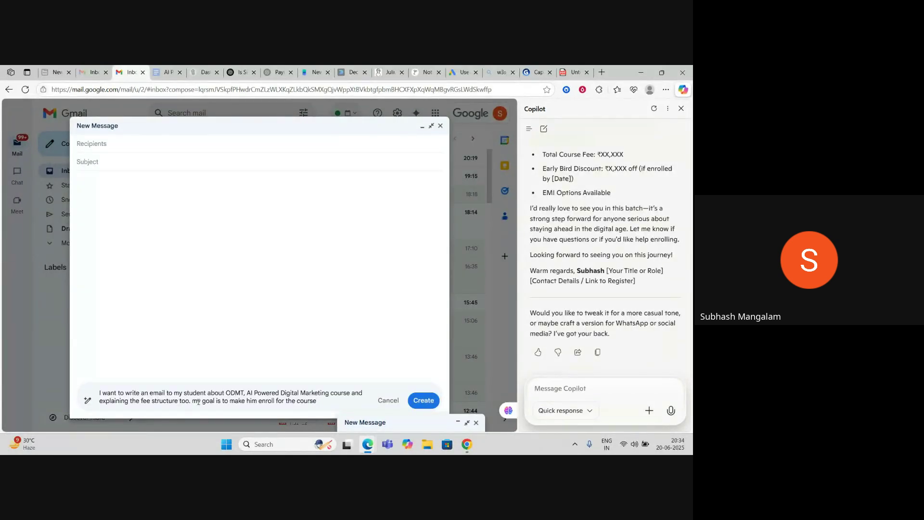
pyautogui.click(407, 406)
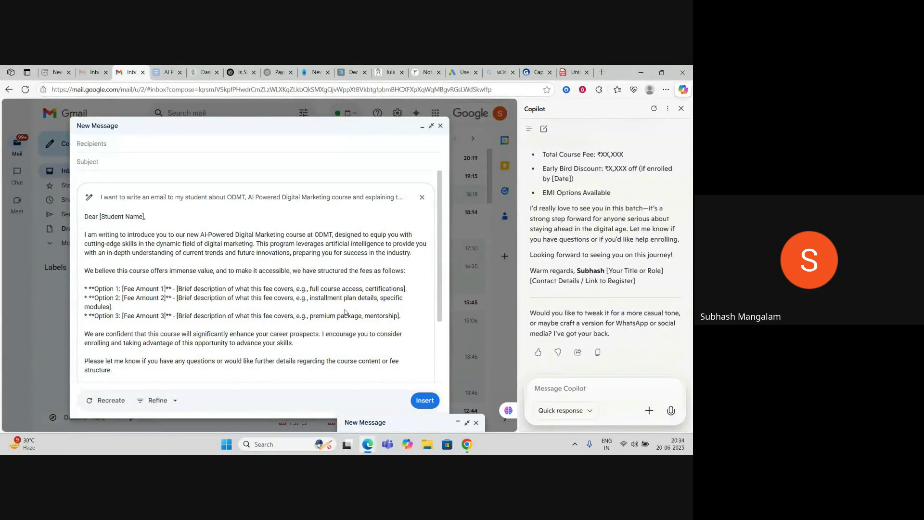
# Step: Read through the generated Gmail course email, check its refinement options and discard the suggestion
pyautogui.scroll(-2, 250, 249)
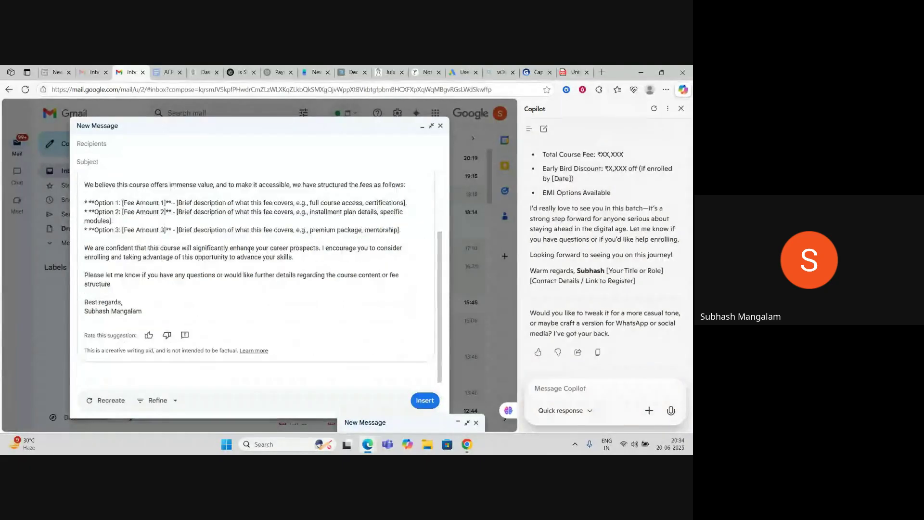
pyautogui.scroll(2, 249, 250)
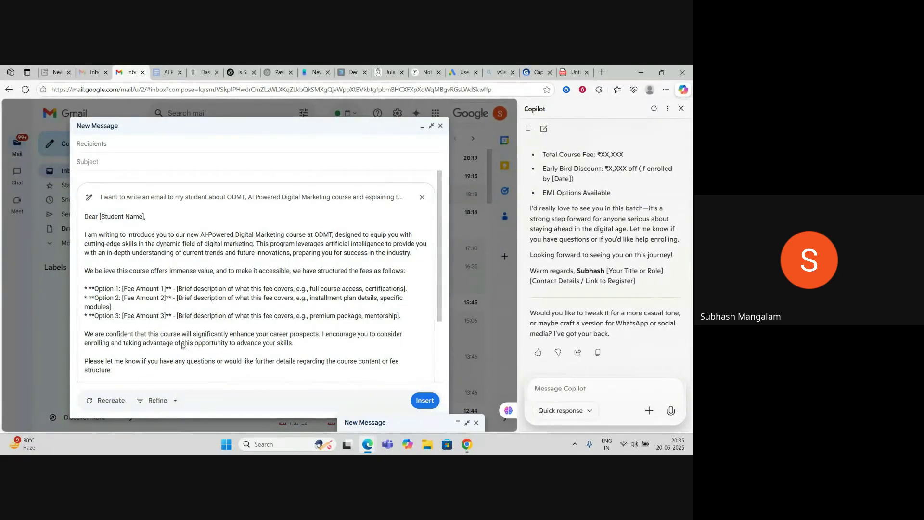
pyautogui.click(175, 403)
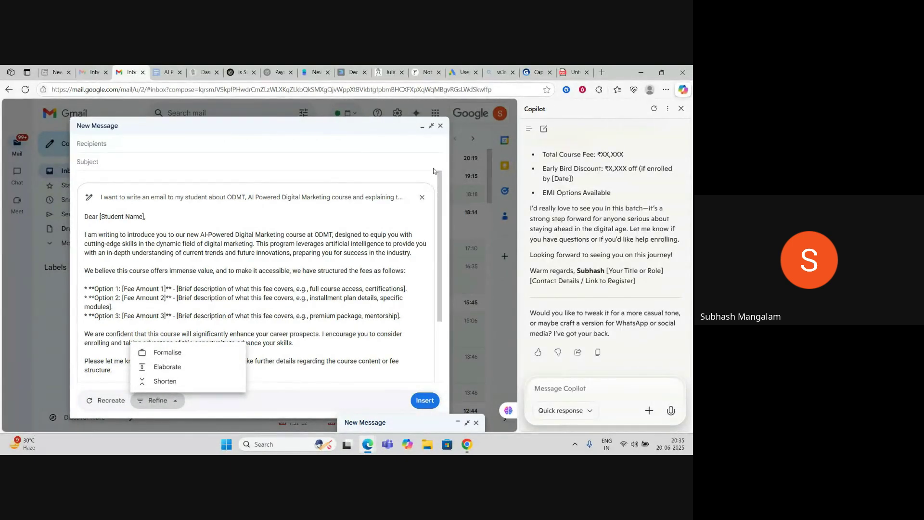
pyautogui.click(439, 126)
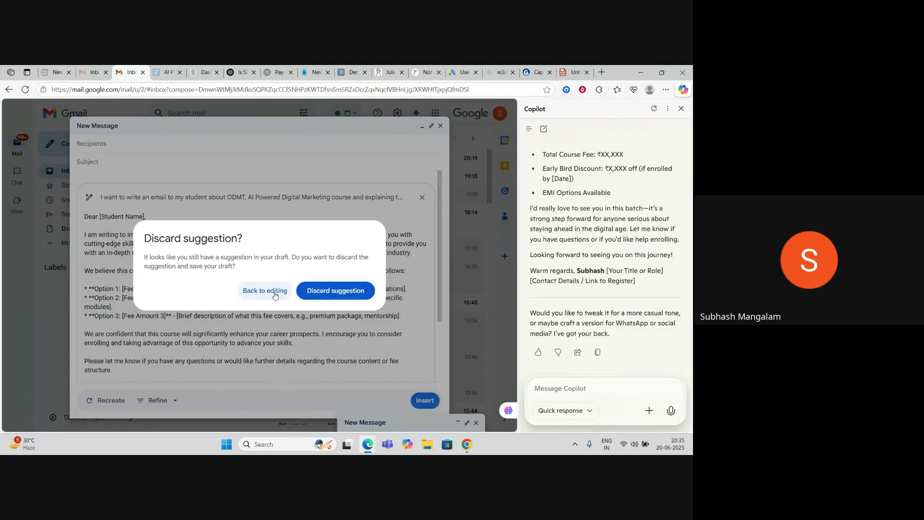
pyautogui.click(329, 297)
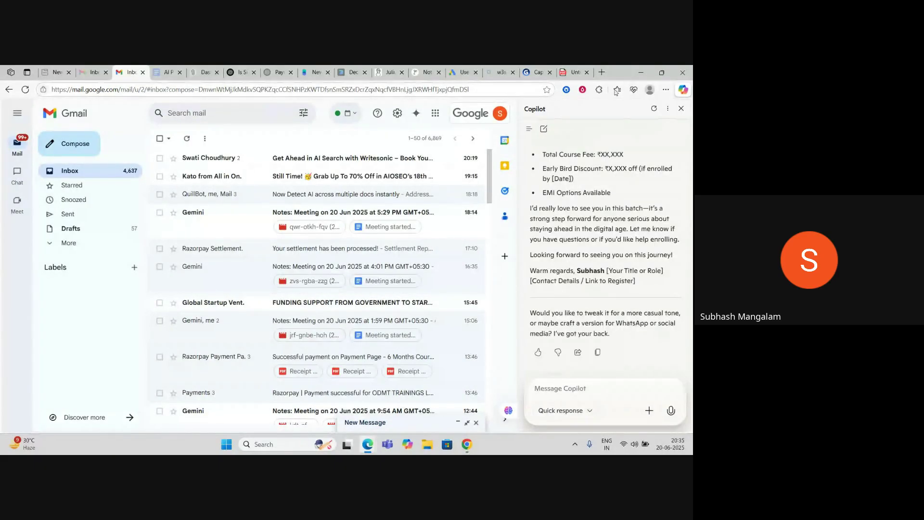
# Step: Review the Copilot conversation from the opening question about latest news in the USA through to the drafted enrollment email
pyautogui.scroll(10, 652, 253)
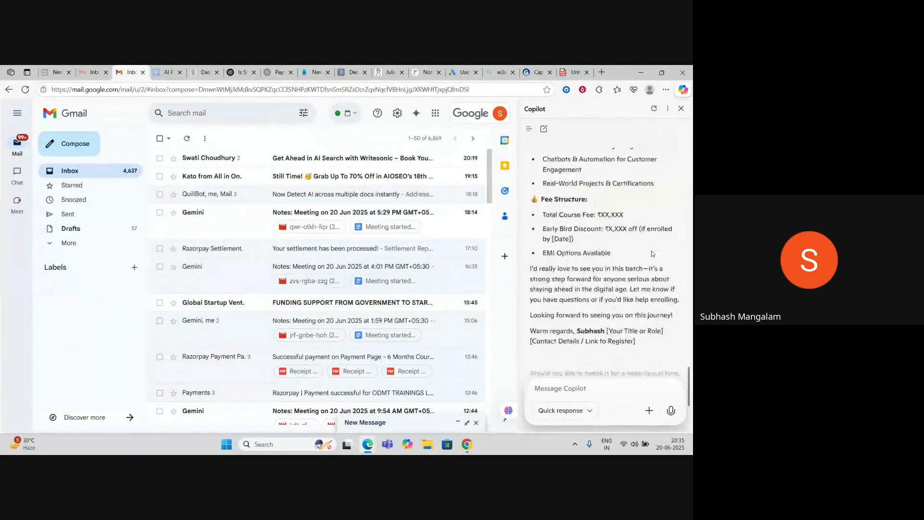
pyautogui.scroll(20, 653, 253)
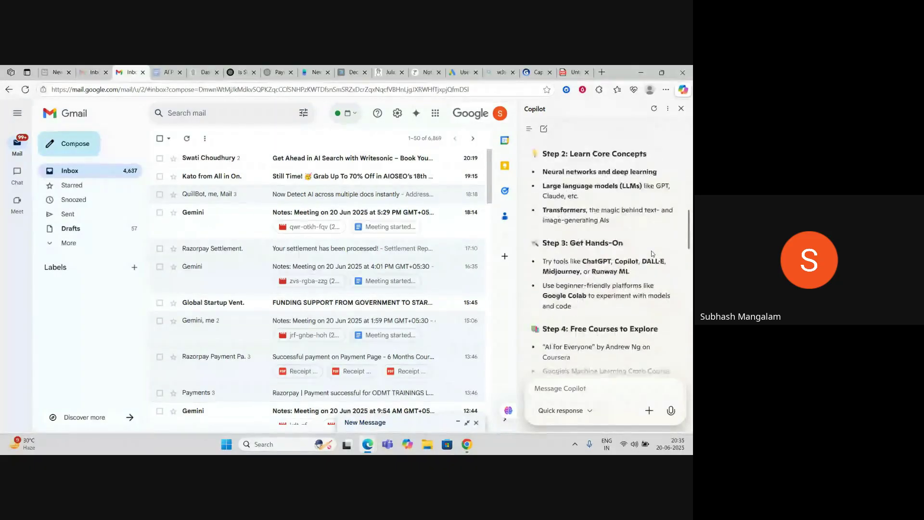
pyautogui.scroll(5, 653, 254)
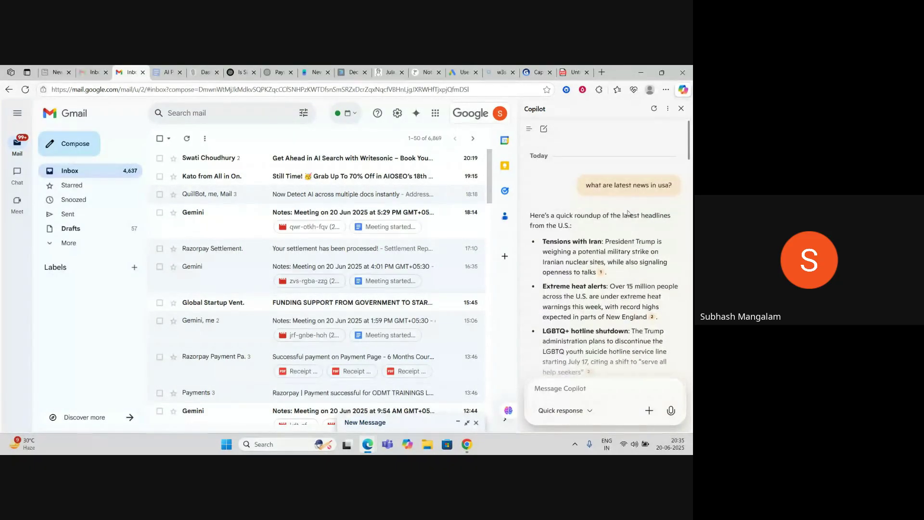
pyautogui.scroll(-6, 584, 260)
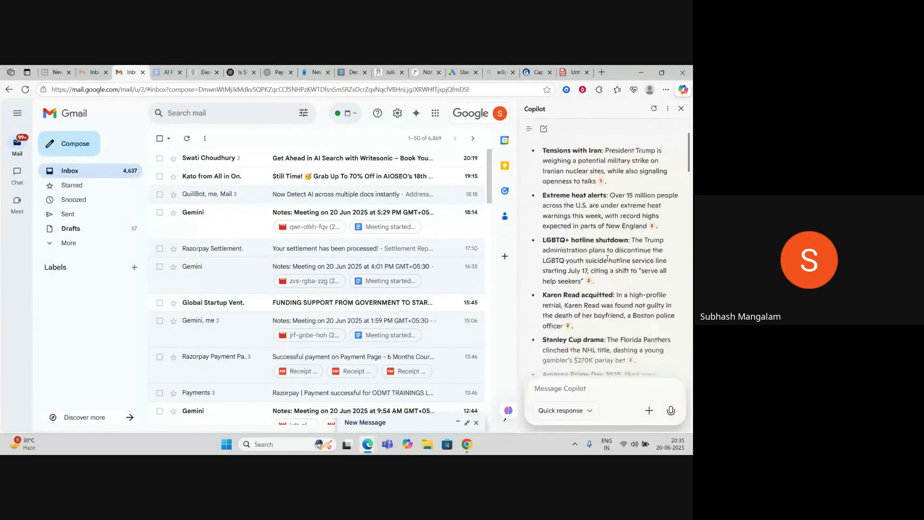
pyautogui.scroll(-2, 613, 259)
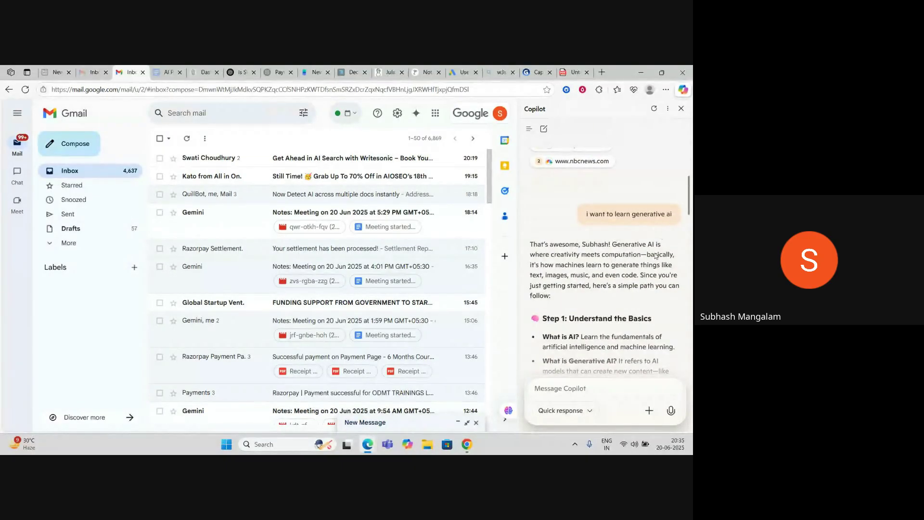
pyautogui.scroll(-4, 655, 255)
pyautogui.scroll(-15, 655, 256)
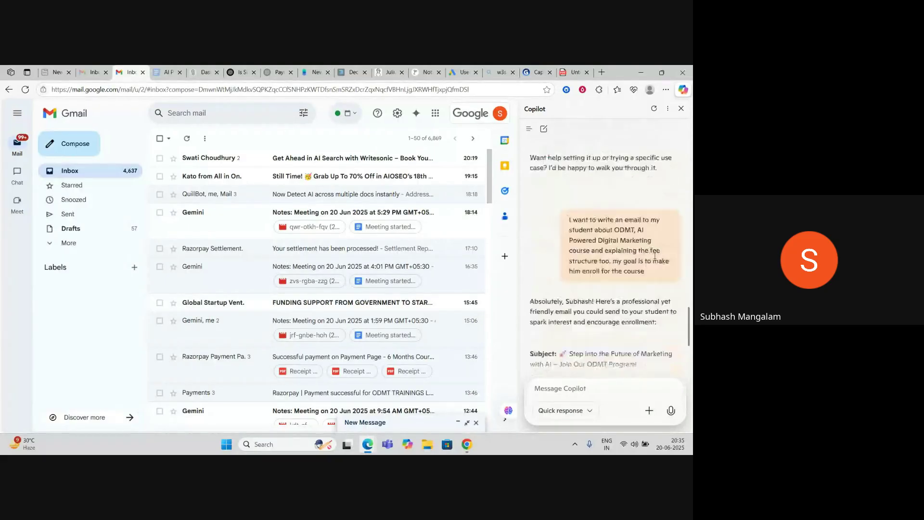
pyautogui.scroll(-1, 654, 261)
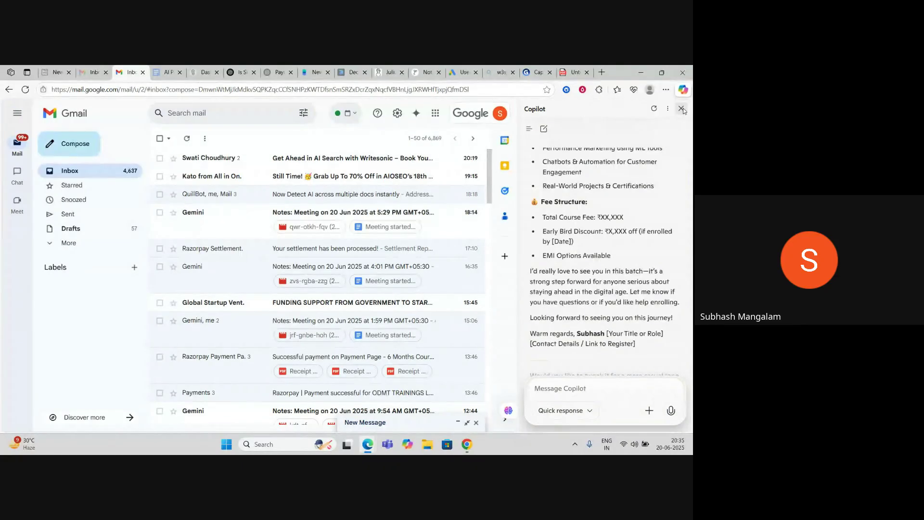
pyautogui.hotkey('ctrl', 'Tab')
pyautogui.click(316, 72)
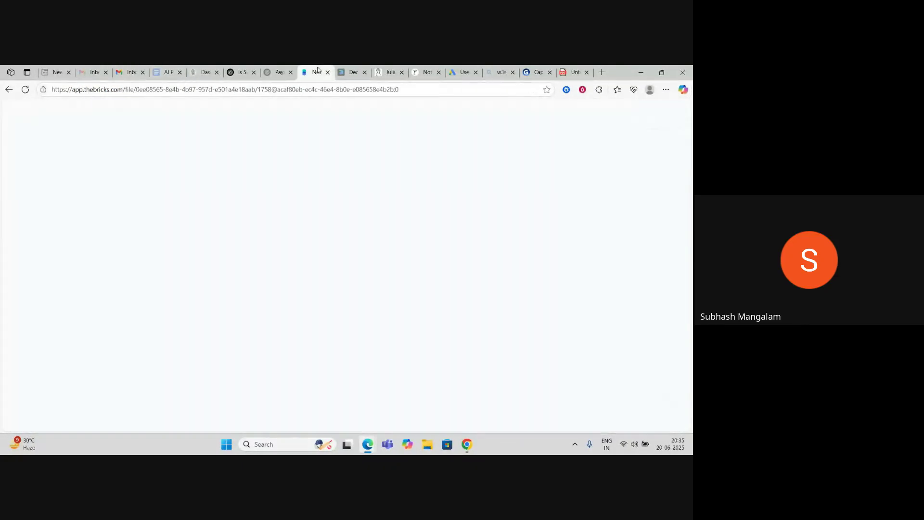
pyautogui.click(351, 72)
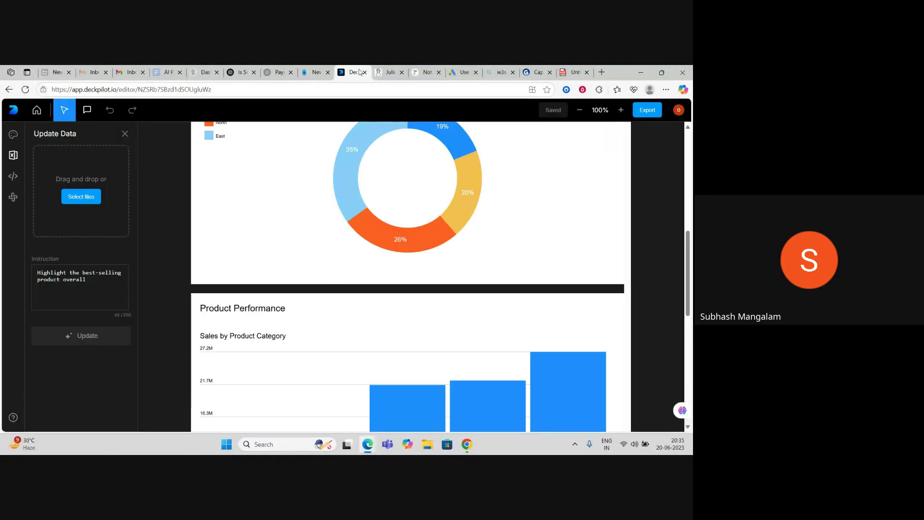
pyautogui.click(393, 70)
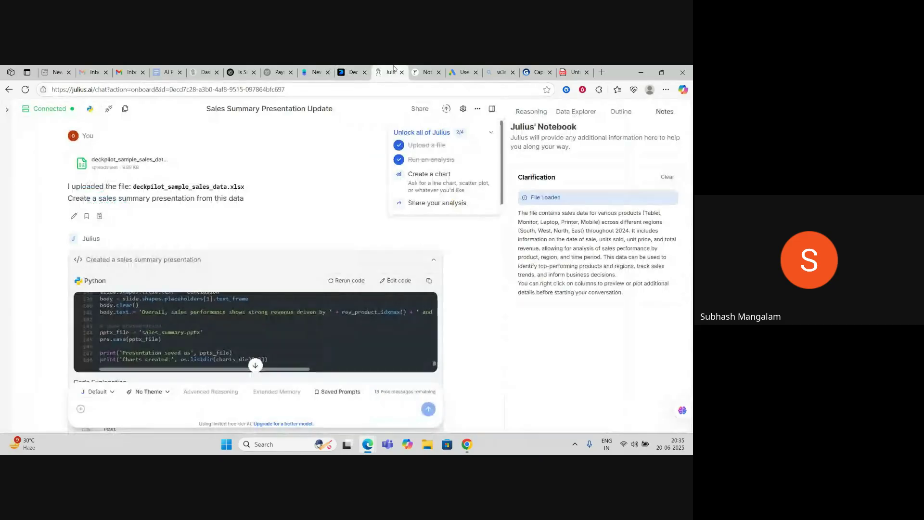
pyautogui.click(426, 72)
pyautogui.hotkey('ctrl', 'Tab')
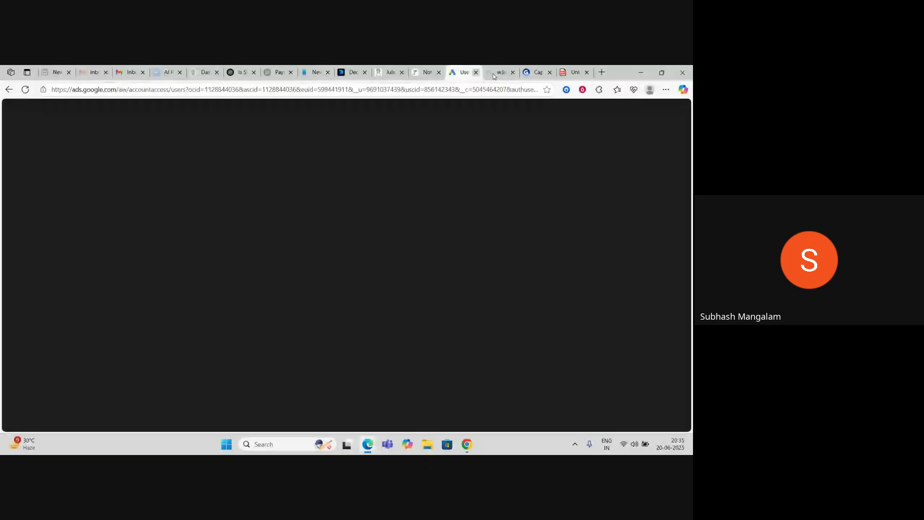
# Step: Go to the Clippit AI dashboard and check the browser's list of installed extensions
pyautogui.click(202, 73)
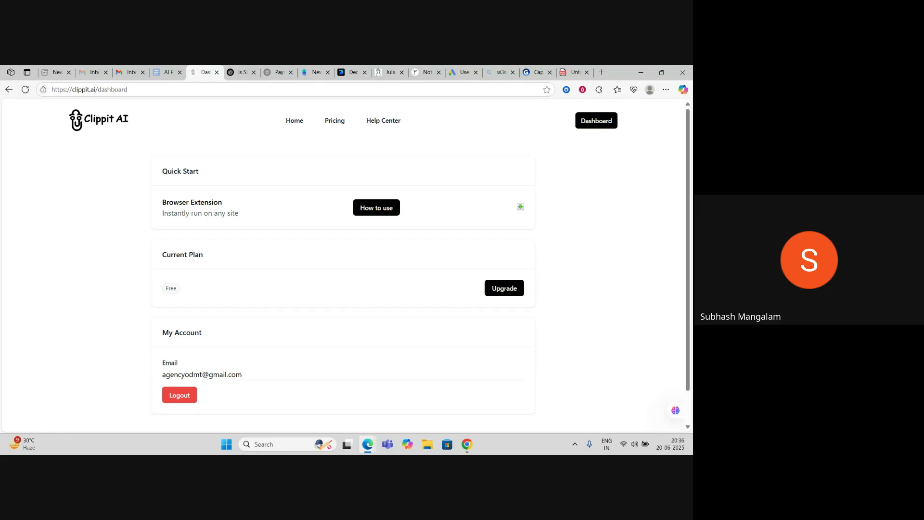
pyautogui.click(599, 90)
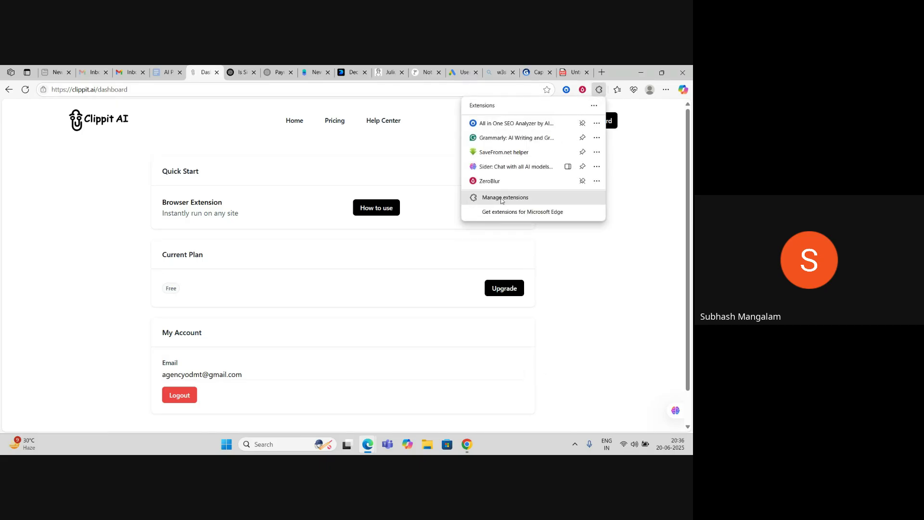
pyautogui.click(54, 193)
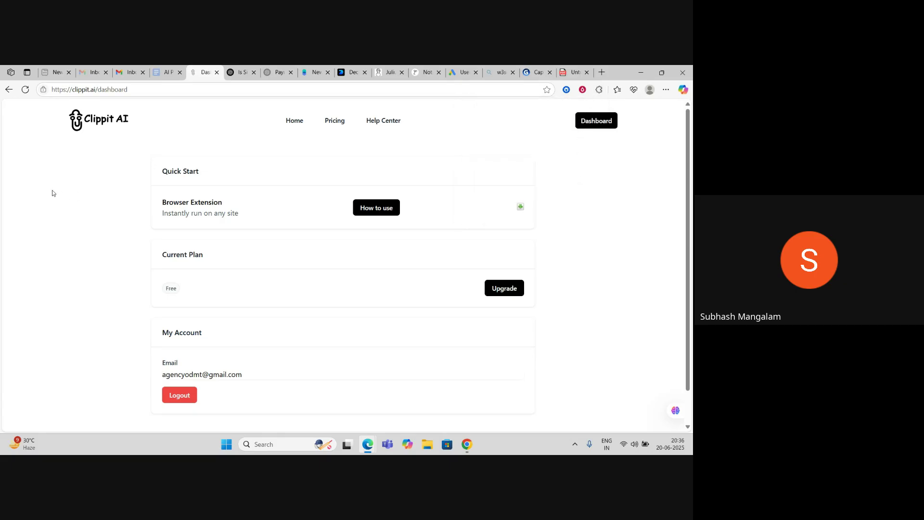
# Step: Return to the AI Productive Tools - 2025 document and read its AI Email Assistance and AI Image Generation sections
pyautogui.click(242, 69)
pyautogui.click(164, 69)
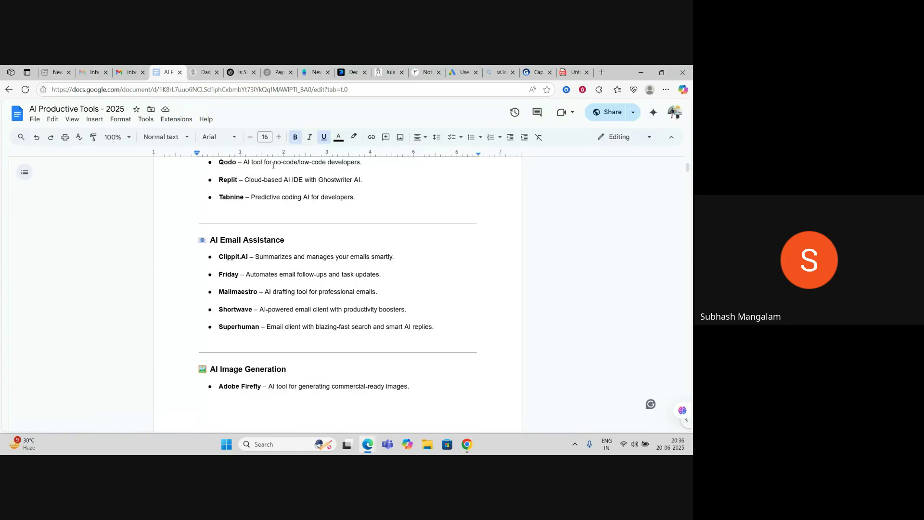
pyautogui.click(209, 72)
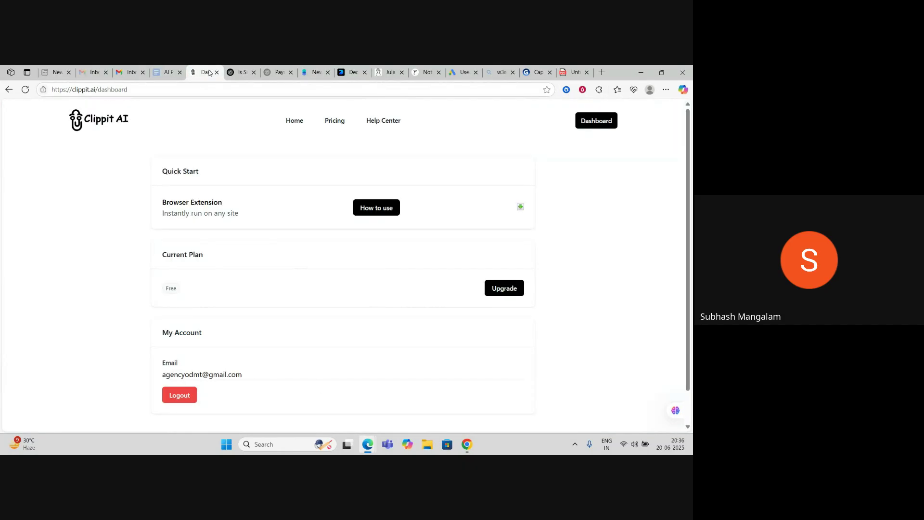
pyautogui.click(166, 73)
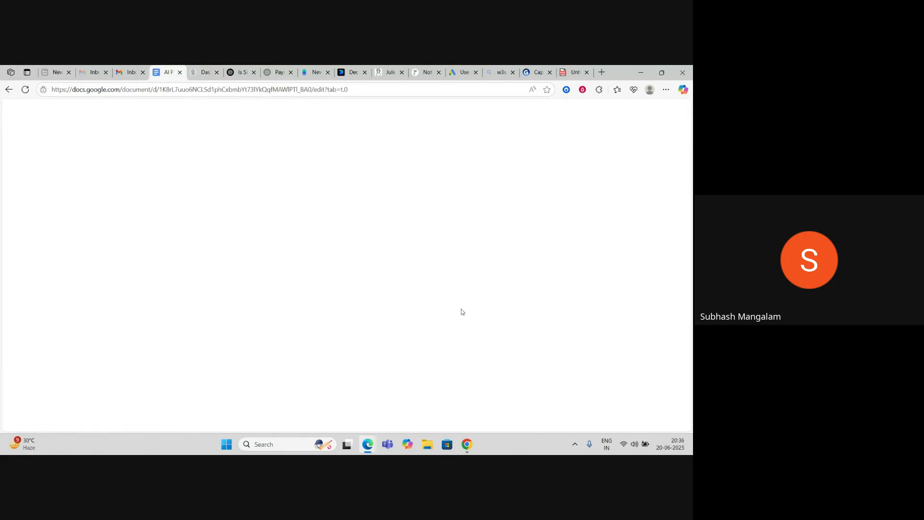
pyautogui.scroll(-4, 451, 258)
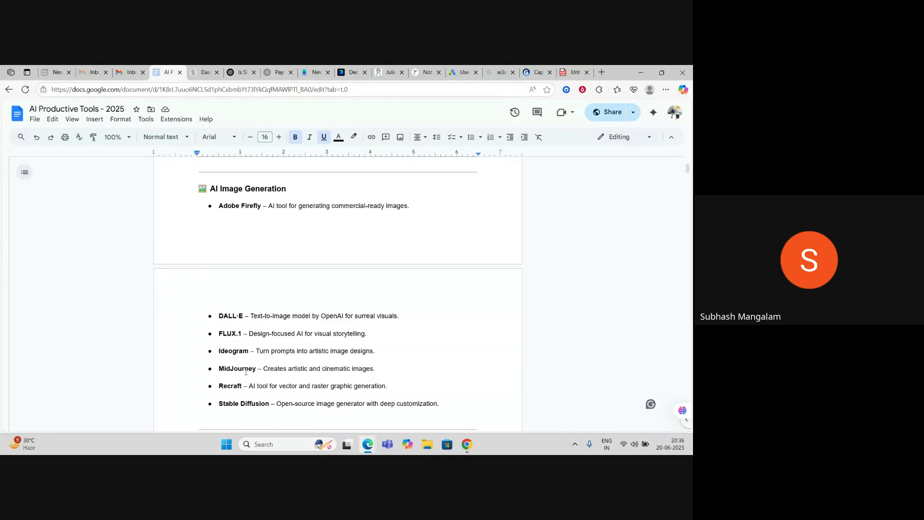
# Step: Search the web for midjourney in place of the Clippit AI dashboard and open the official Midjourney website
pyautogui.click(204, 72)
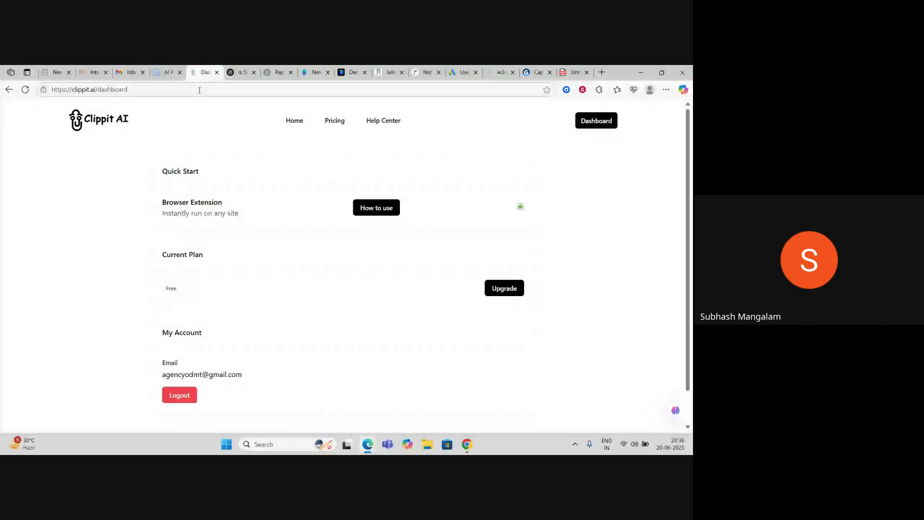
pyautogui.click(199, 89)
pyautogui.write('mid')
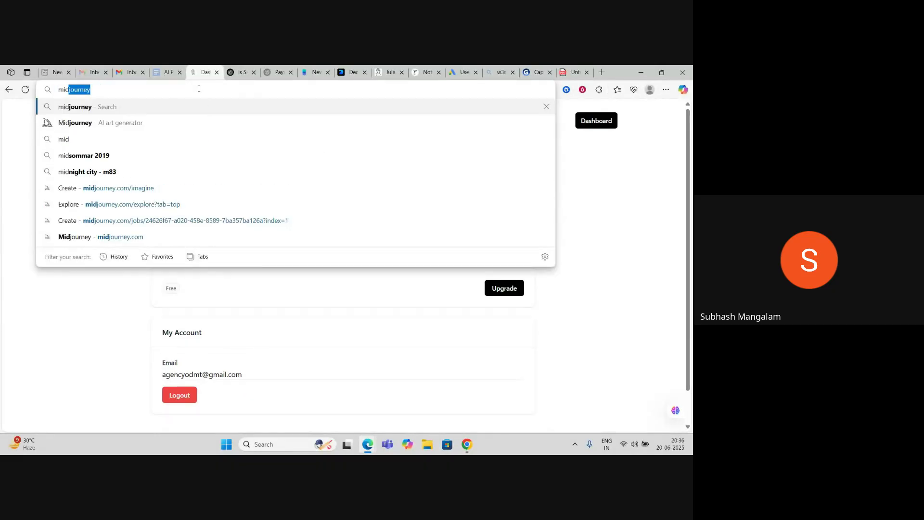
pyautogui.press('Return')
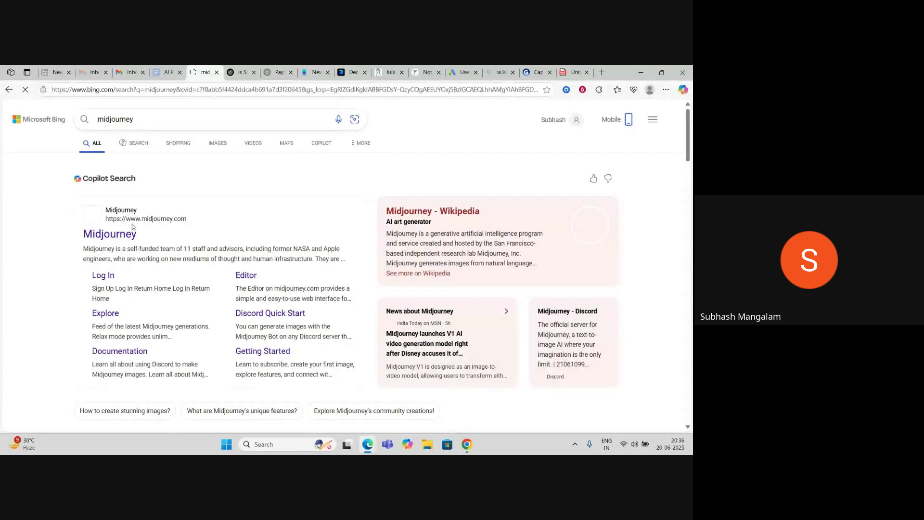
pyautogui.click(113, 235)
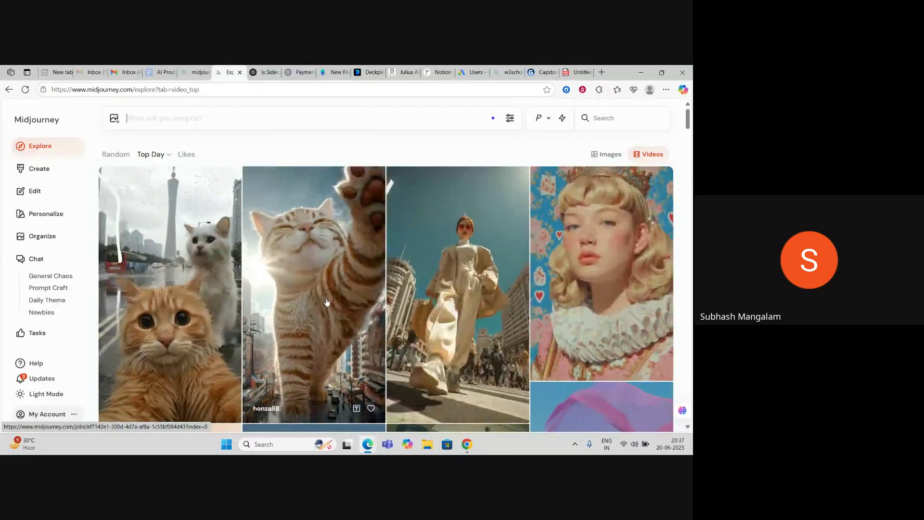
# Step: On Midjourney's Create page, preview the ODMT sheepdog videos and enlarge the first still image of the ODMT Christmas truck
pyautogui.click(47, 170)
pyautogui.moveTo(325, 280)
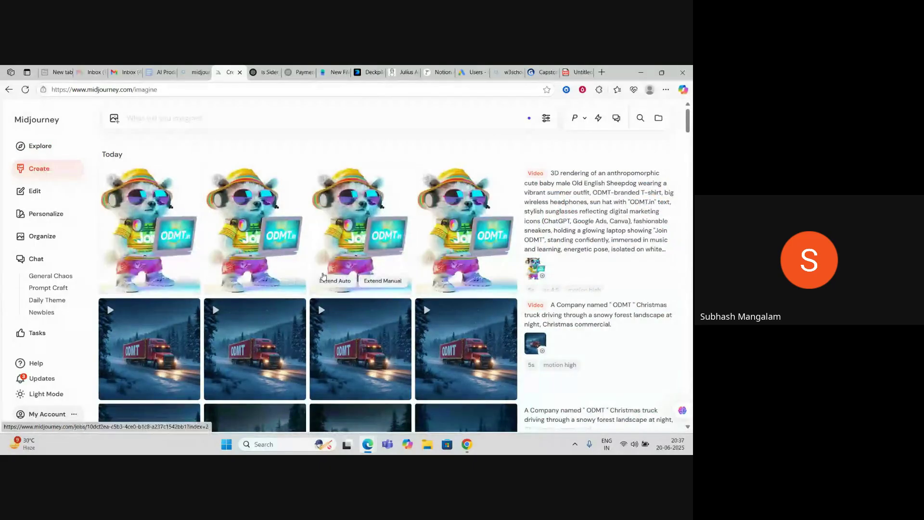
pyautogui.moveTo(249, 274)
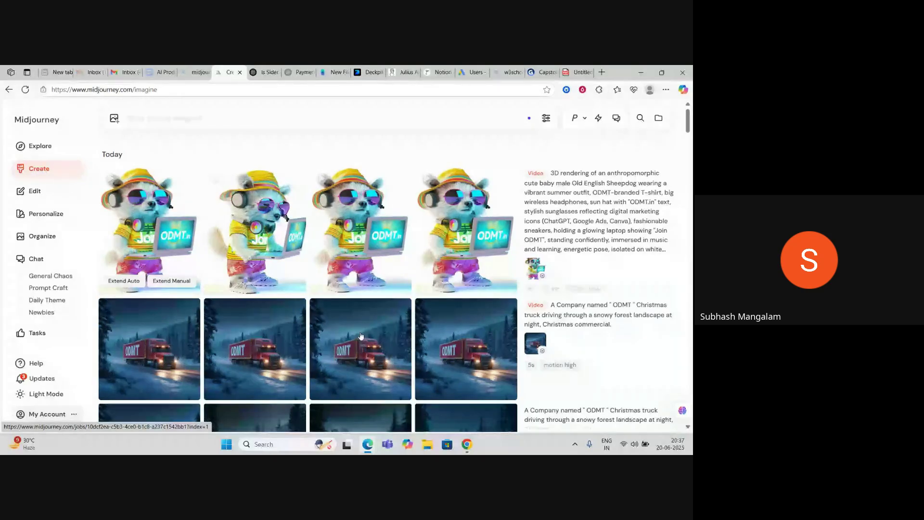
pyautogui.scroll(-3, 361, 336)
pyautogui.scroll(-1, 362, 332)
pyautogui.moveTo(163, 280)
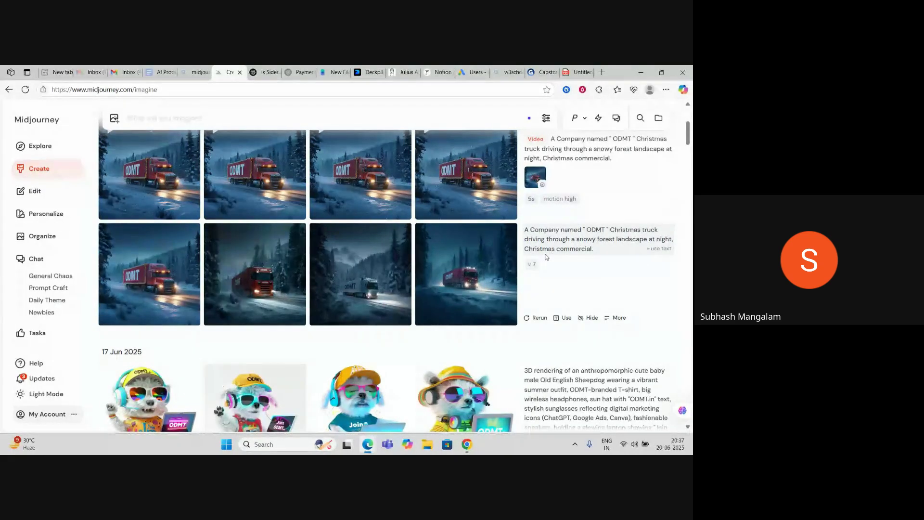
pyautogui.click(161, 257)
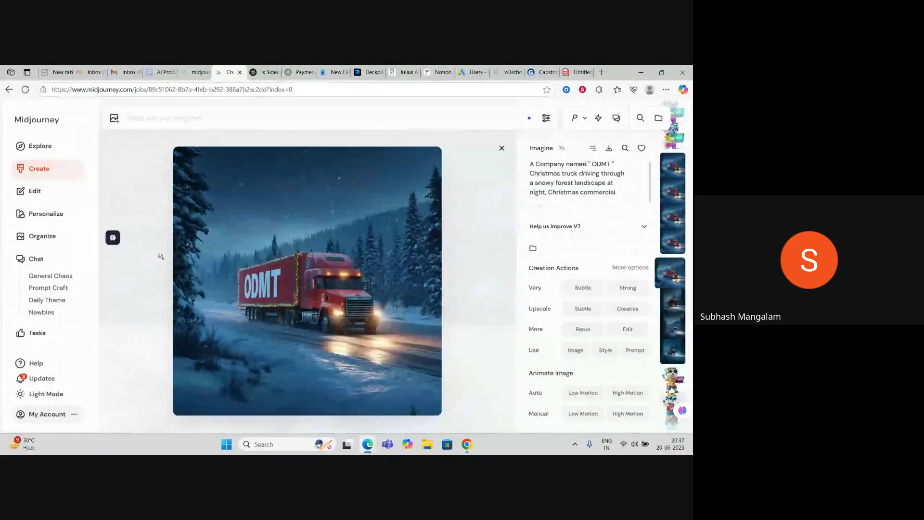
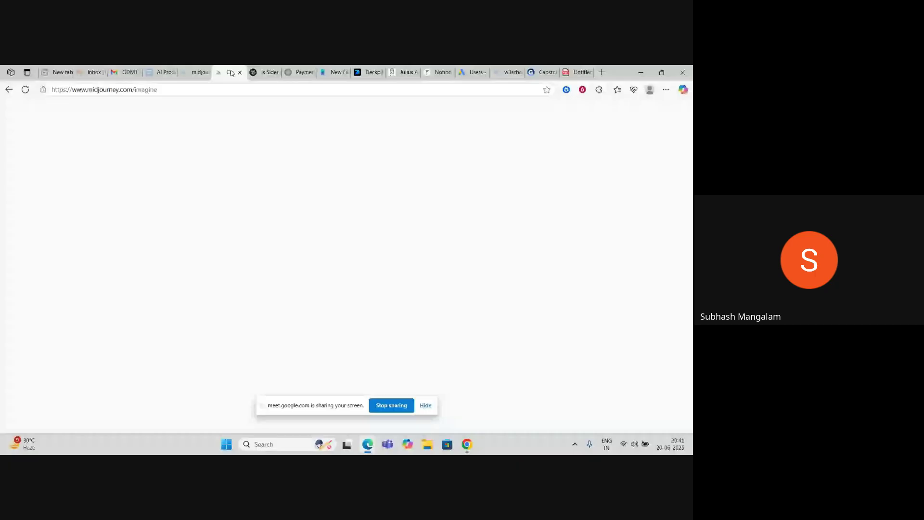
# Step: Preview the animated ODMT Christmas truck videos among the Midjourney creations and go back to the sheepdog videos
pyautogui.scroll(-1, 166, 357)
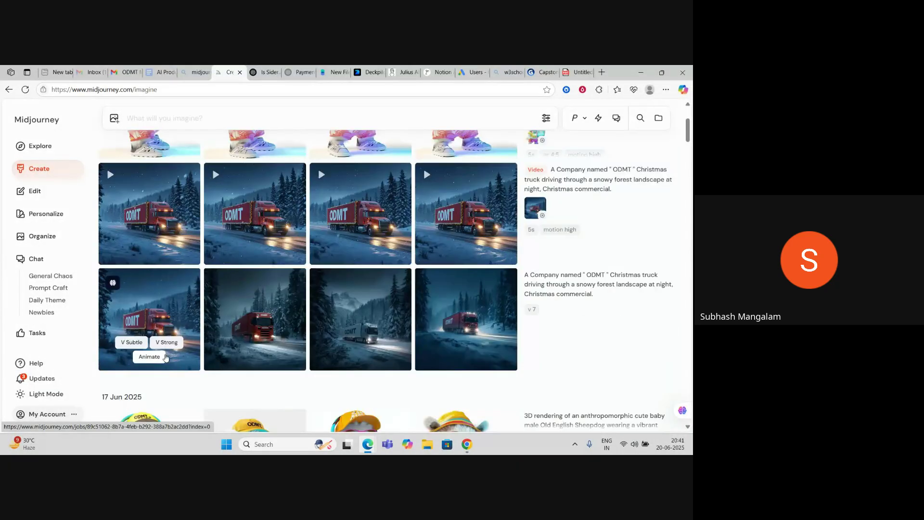
pyautogui.moveTo(178, 227)
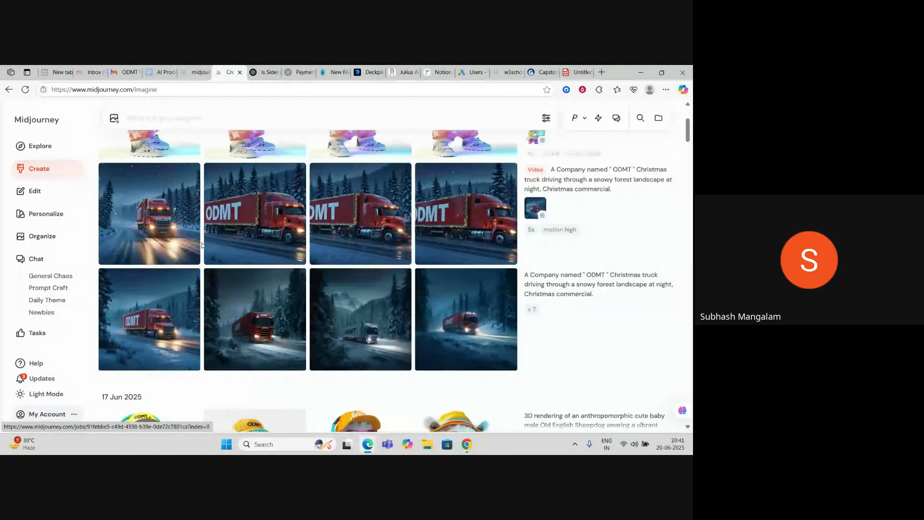
pyautogui.scroll(3, 202, 245)
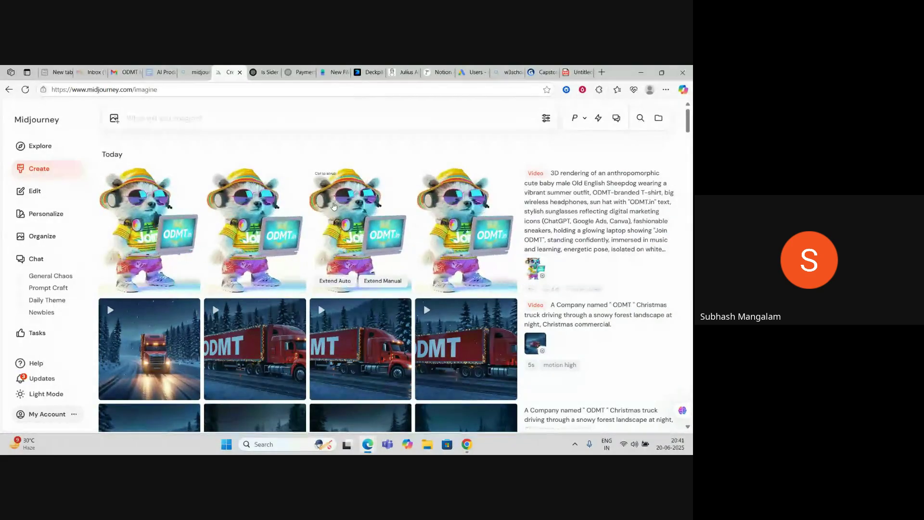
# Step: Open Midjourney's Explore page and browse the first rows of the Top Day videos
pyautogui.click(32, 148)
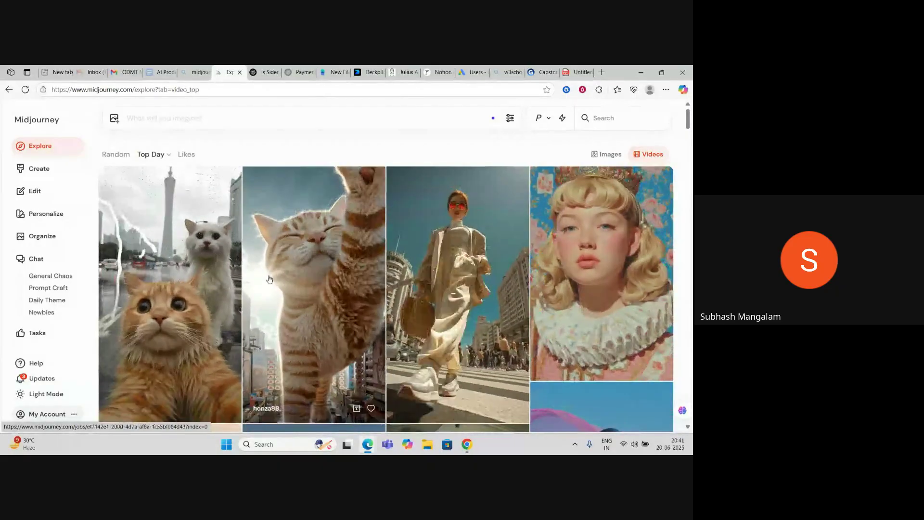
pyautogui.scroll(-3, 270, 279)
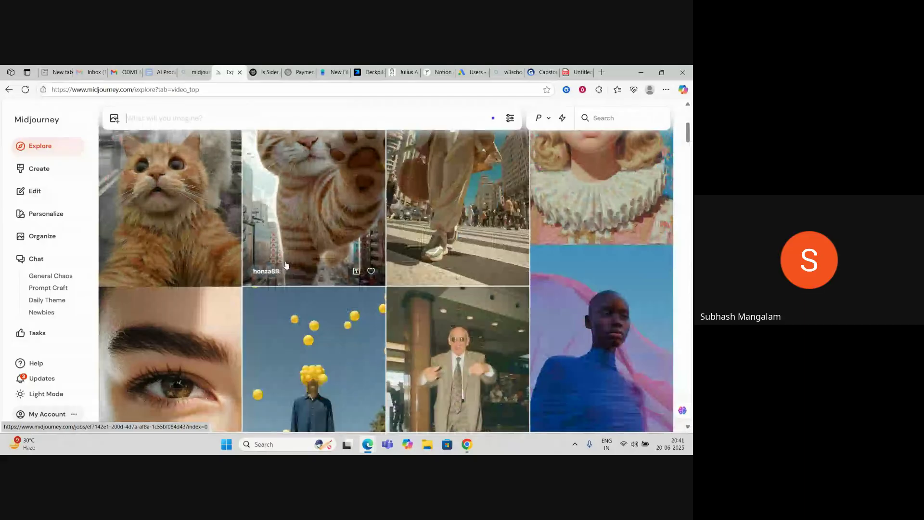
pyautogui.scroll(2, 286, 265)
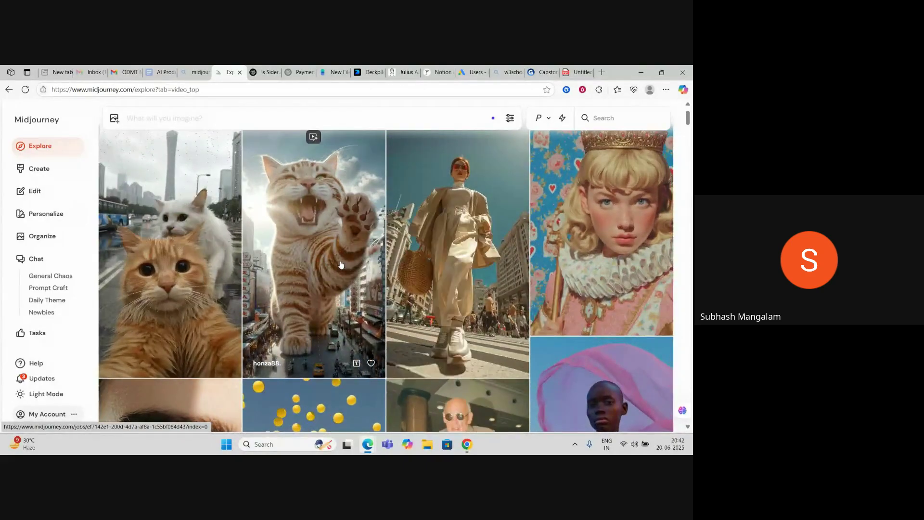
pyautogui.scroll(-5, 341, 264)
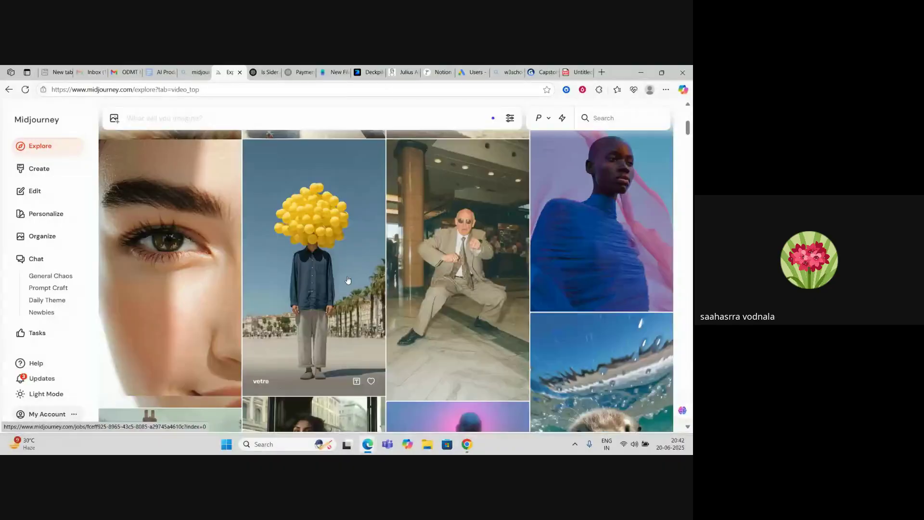
pyautogui.scroll(-1, 348, 279)
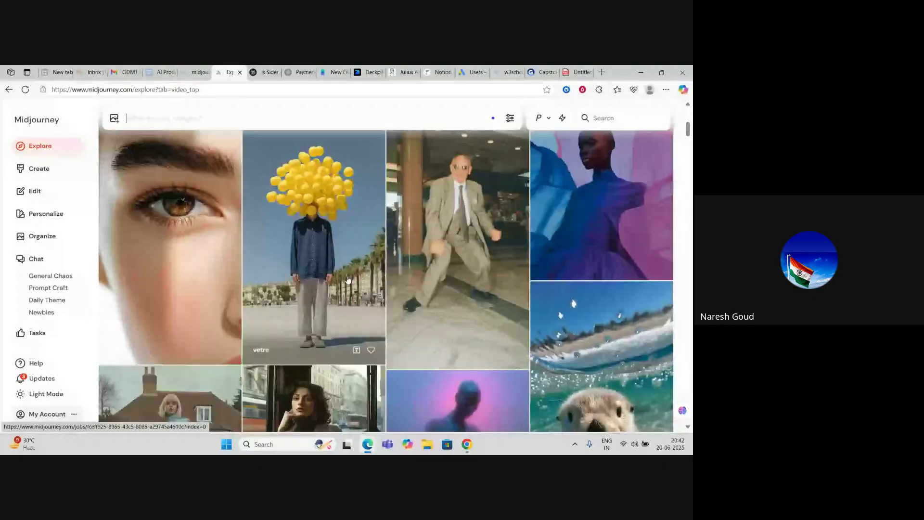
pyautogui.scroll(-2, 348, 280)
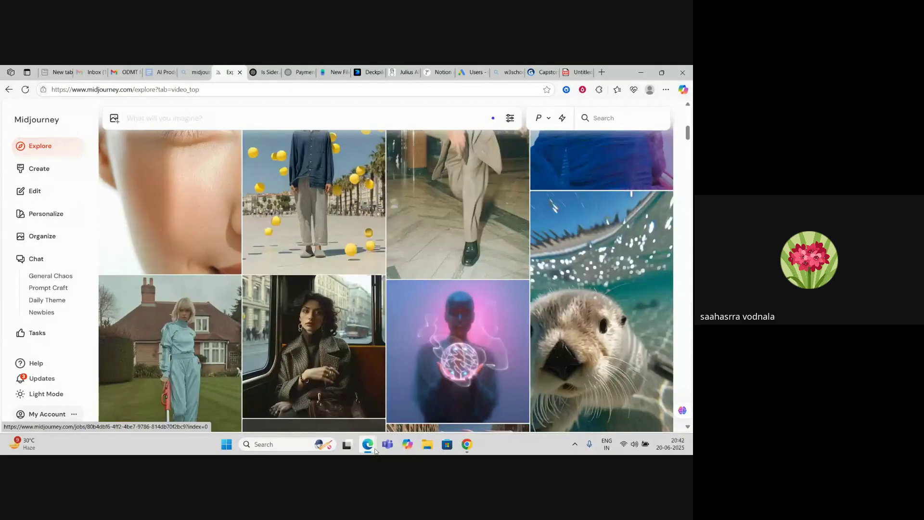
# Step: Check the Google Meet window and minimize it to return to the Midjourney video gallery
pyautogui.moveTo(371, 446)
pyautogui.click(357, 393)
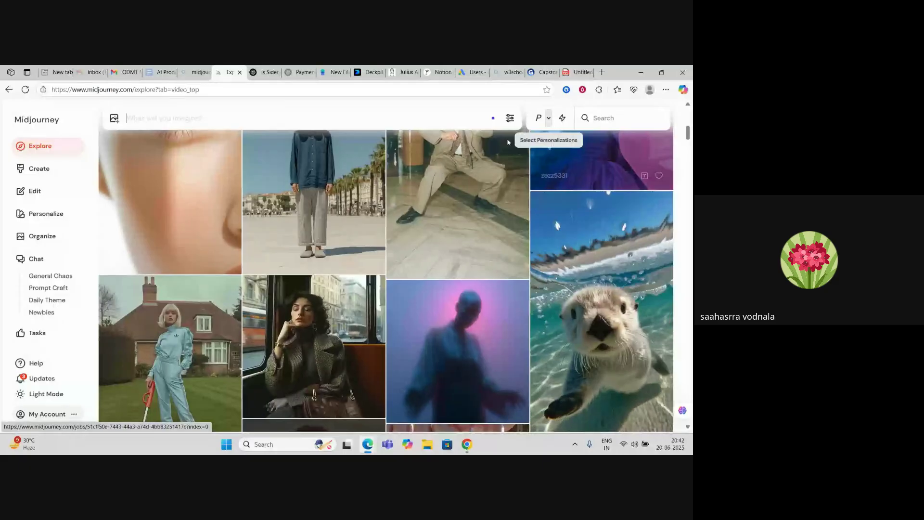
pyautogui.click(609, 77)
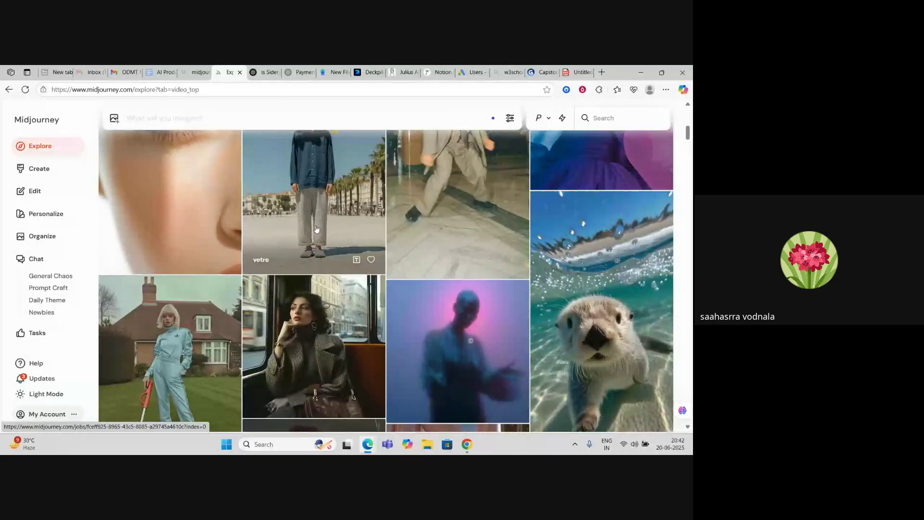
# Step: Examine more of the Top Day videos further down the Explore gallery and point out the image prompt field
pyautogui.scroll(-3, 320, 231)
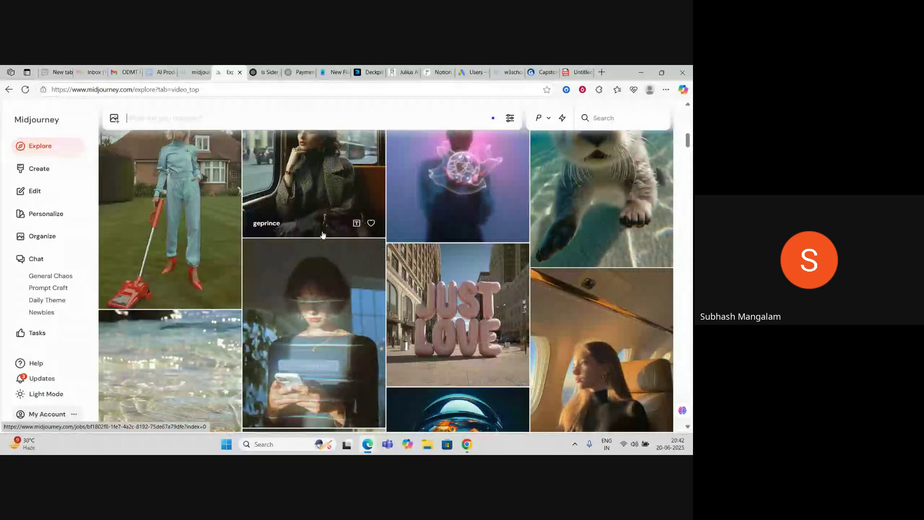
pyautogui.scroll(-2, 323, 235)
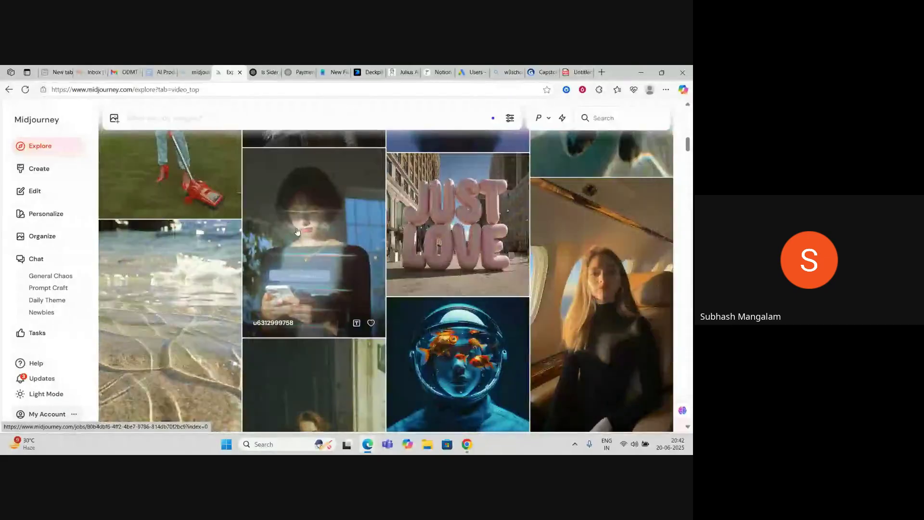
pyautogui.scroll(-3, 296, 259)
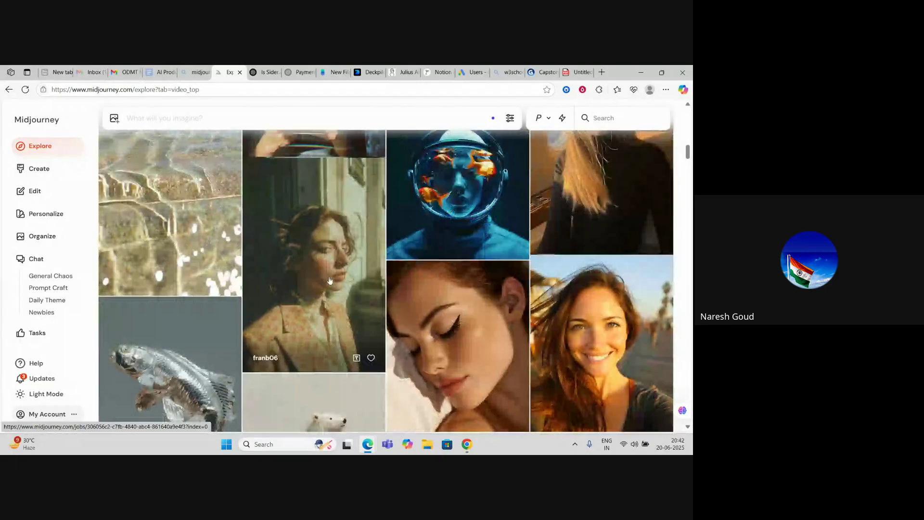
pyautogui.scroll(-5, 303, 288)
pyautogui.scroll(-1, 284, 291)
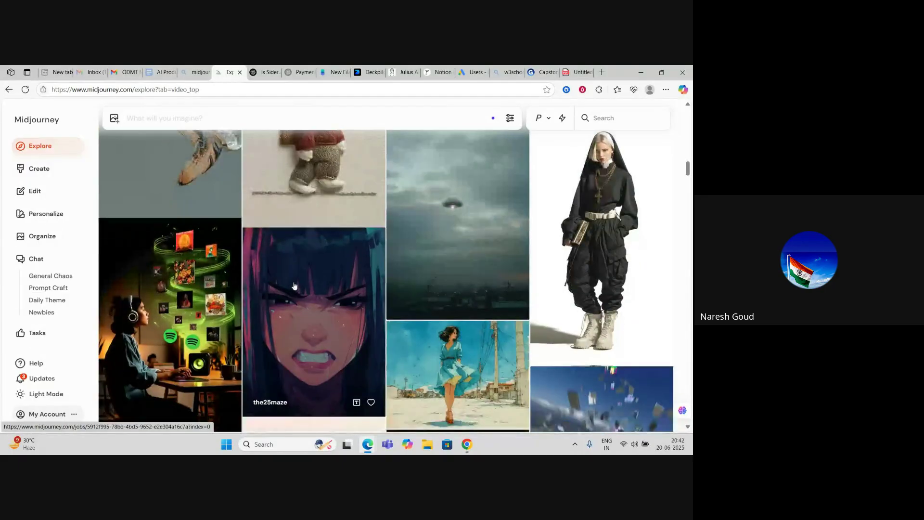
pyautogui.scroll(-3, 300, 279)
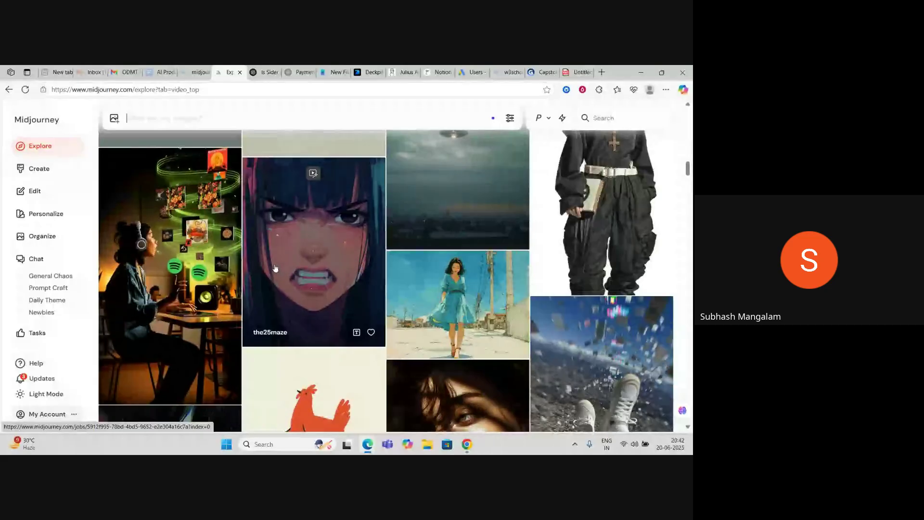
pyautogui.scroll(2, 367, 271)
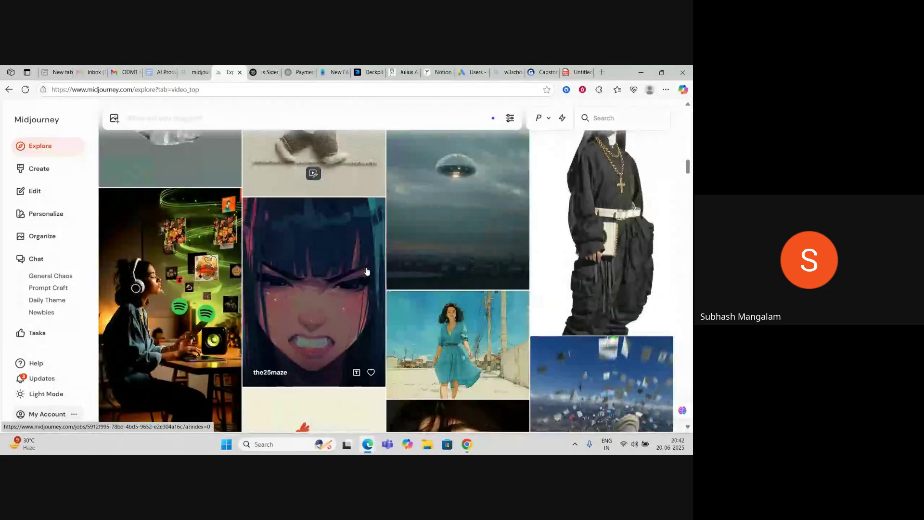
pyautogui.scroll(3, 367, 271)
pyautogui.scroll(-7, 367, 271)
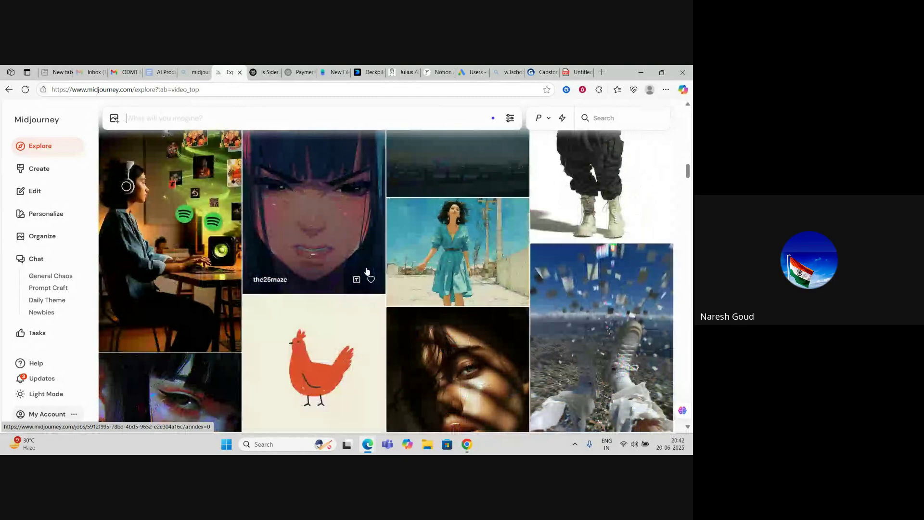
pyautogui.scroll(-8, 357, 273)
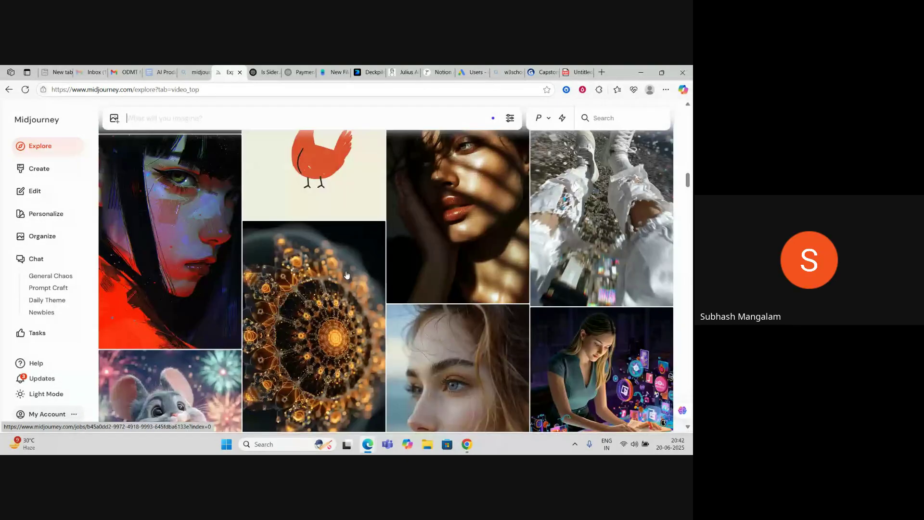
pyautogui.scroll(-7, 346, 274)
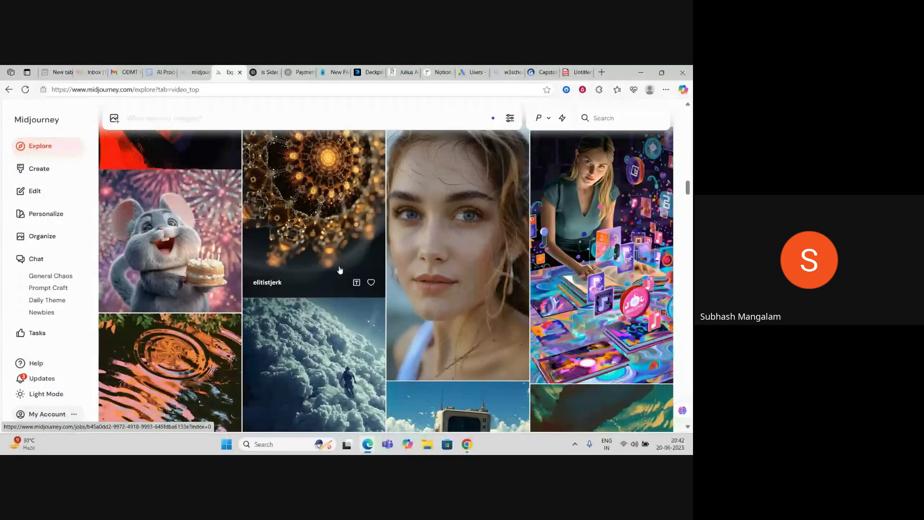
pyautogui.scroll(-10, 340, 270)
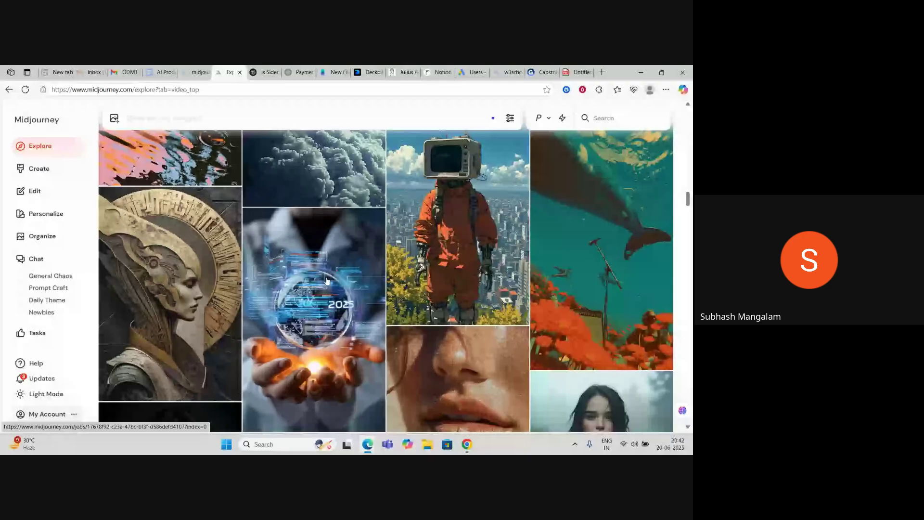
pyautogui.scroll(-7, 326, 280)
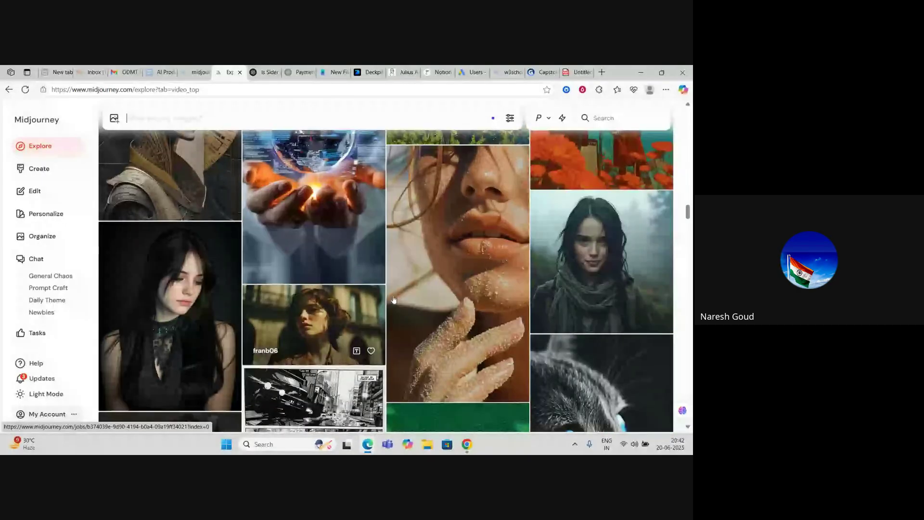
pyautogui.scroll(-8, 394, 299)
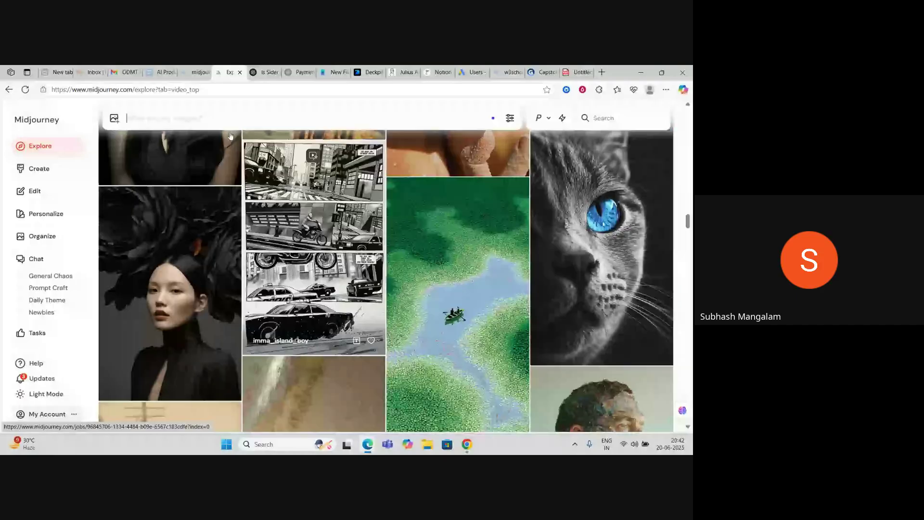
pyautogui.scroll(-8, 161, 119)
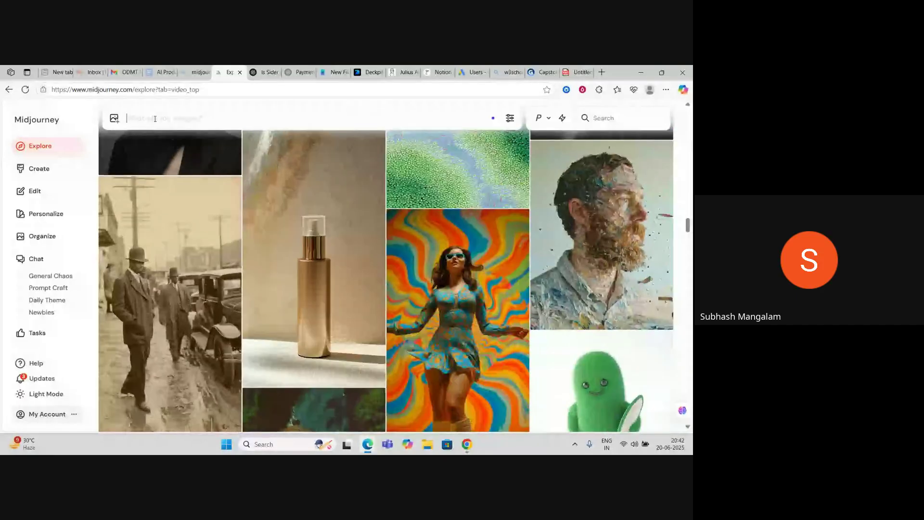
pyautogui.click(155, 119)
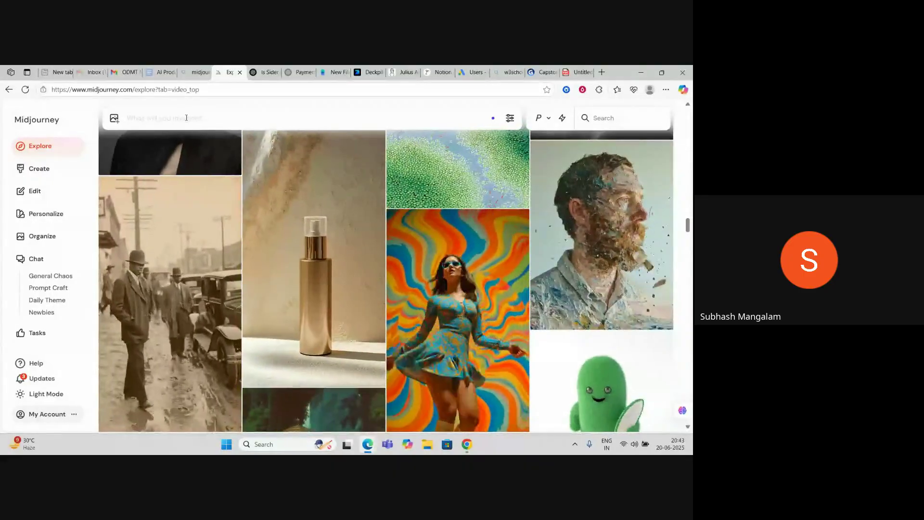
# Step: Switch to the ChatGPT chat and draft "I want to create an image in midjourney. 2 Students are walking in the streets of newyork"
pyautogui.click(263, 72)
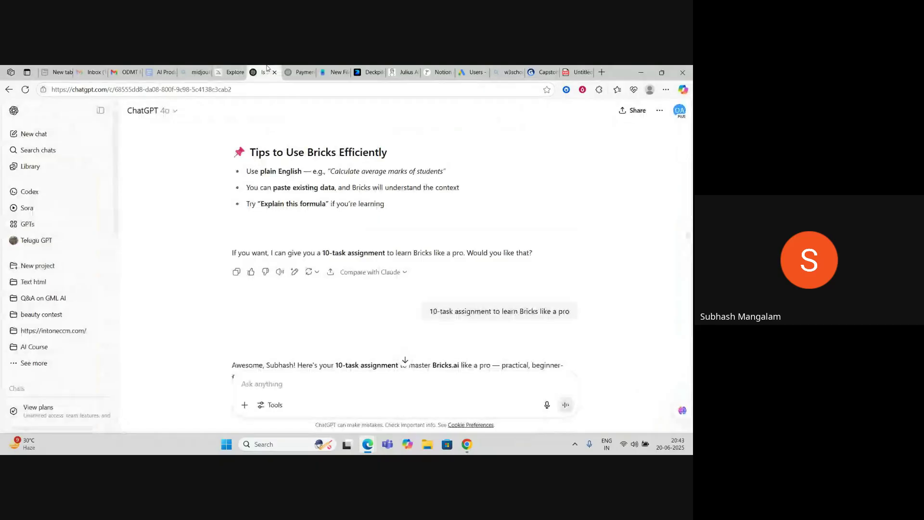
pyautogui.click(269, 381)
pyautogui.write('I want to cr')
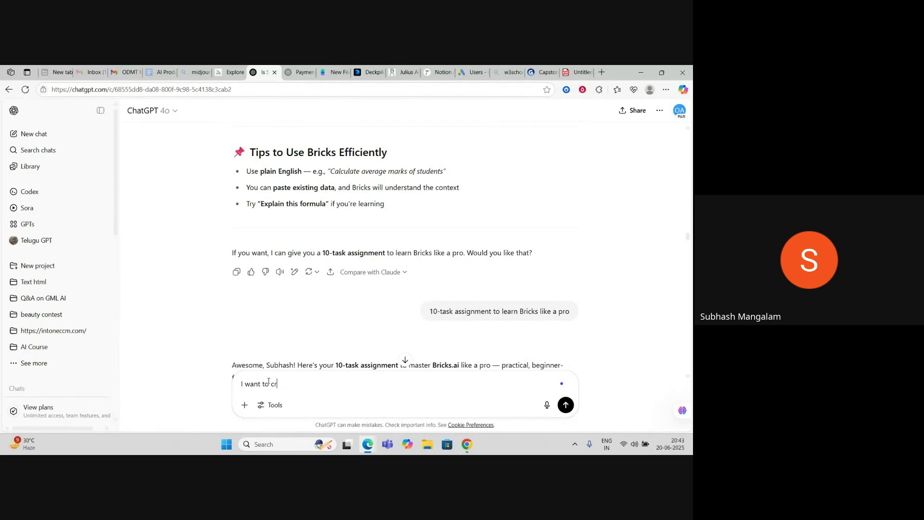
pyautogui.write('eate an image in midjourney')
pyautogui.write('. 2 Studen')
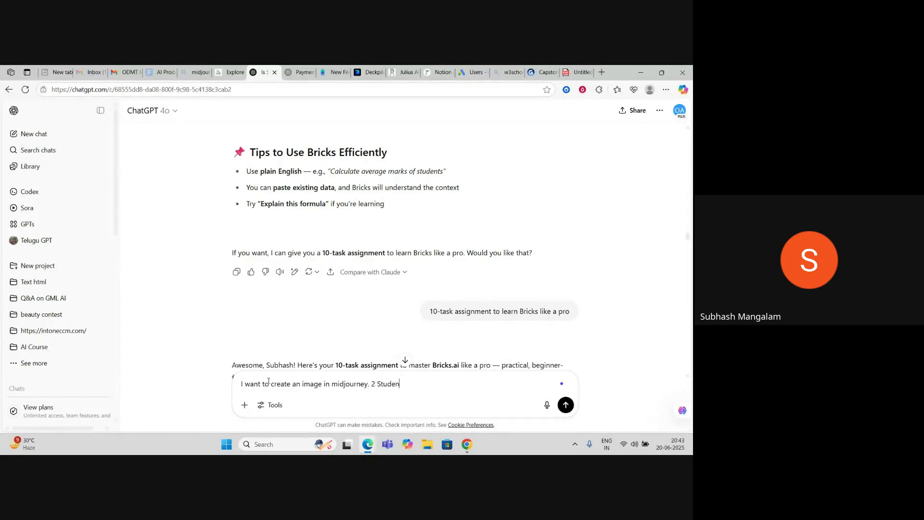
pyautogui.write('ts are walking in the streets of newyork')
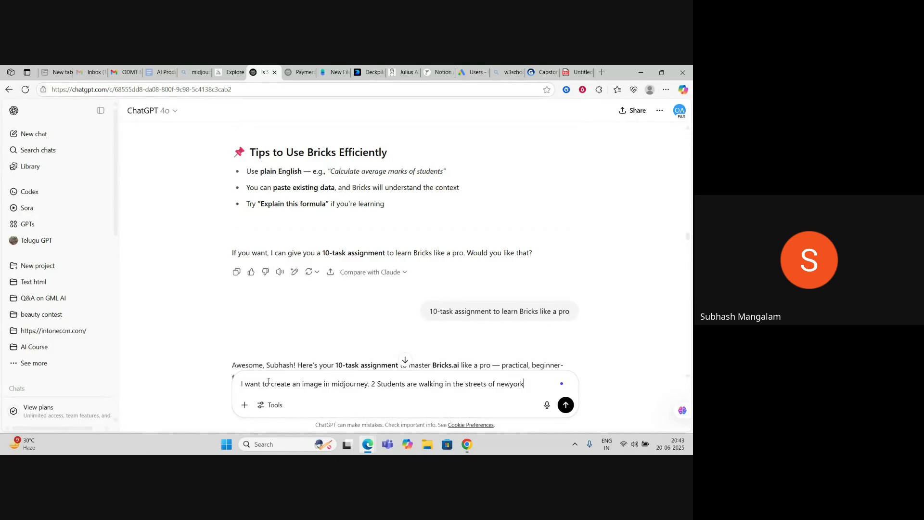
pyautogui.write(' and')
pyautogui.press('BackSpace')
pyautogui.press('BackSpace')
pyautogui.press('BackSpace')
pyautogui.press('BackSpace')
# Step: Extend the unsent message with ". there are big buildings and and one of the biulding"
pyautogui.write('. there are big buildings an')
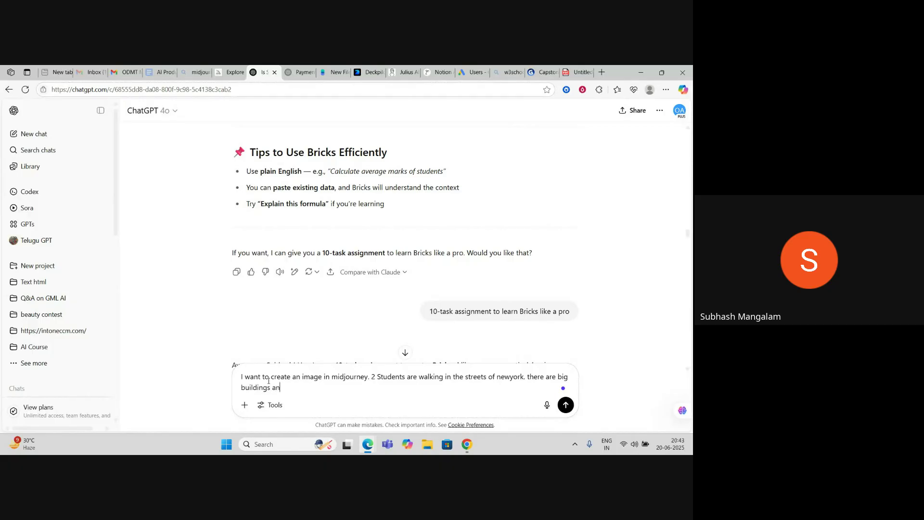
pyautogui.write('d and one of the biulding showcasing')
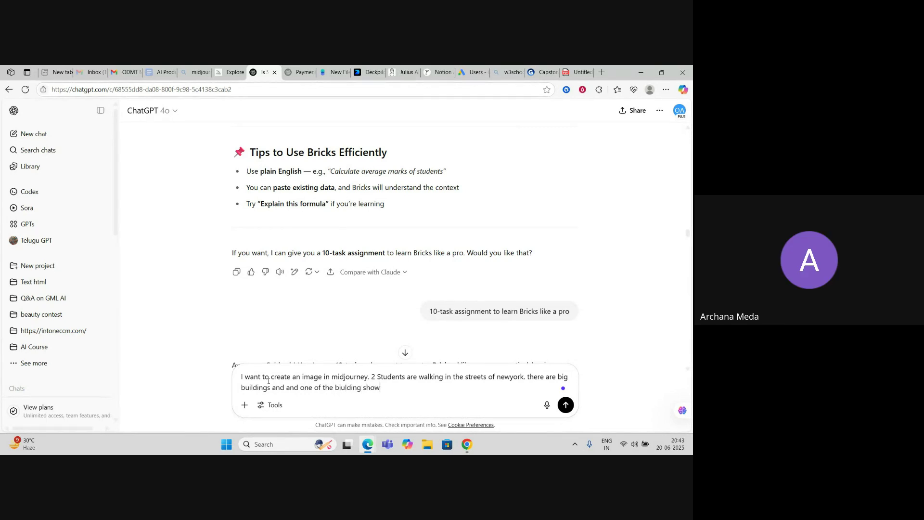
pyautogui.press('BackSpace')
pyautogui.press('BackSpace')
pyautogui.press('BackSpace')
pyautogui.press('BackSpace')
pyautogui.press('BackSpace')
pyautogui.press('BackSpace')
pyautogui.press('BackSpace')
pyautogui.press('BackSpace')
pyautogui.press('BackSpace')
pyautogui.press('BackSpace')
# Step: Bring up the Google Meet window to check the call, and minimize it to return to ChatGPT
pyautogui.moveTo(374, 441)
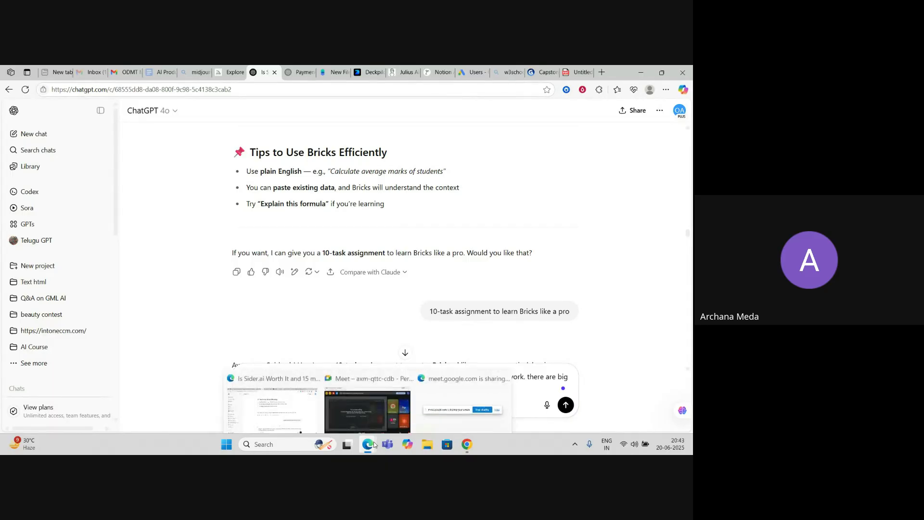
pyautogui.click(378, 421)
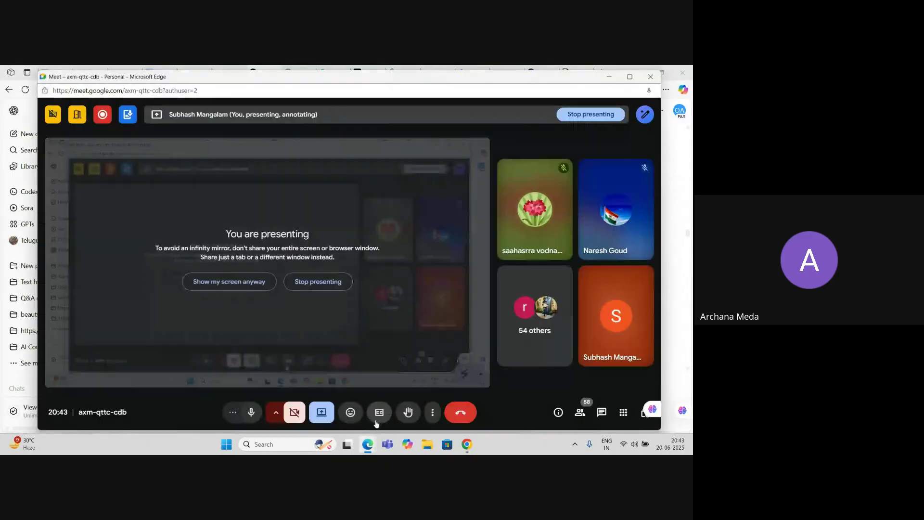
pyautogui.click(611, 78)
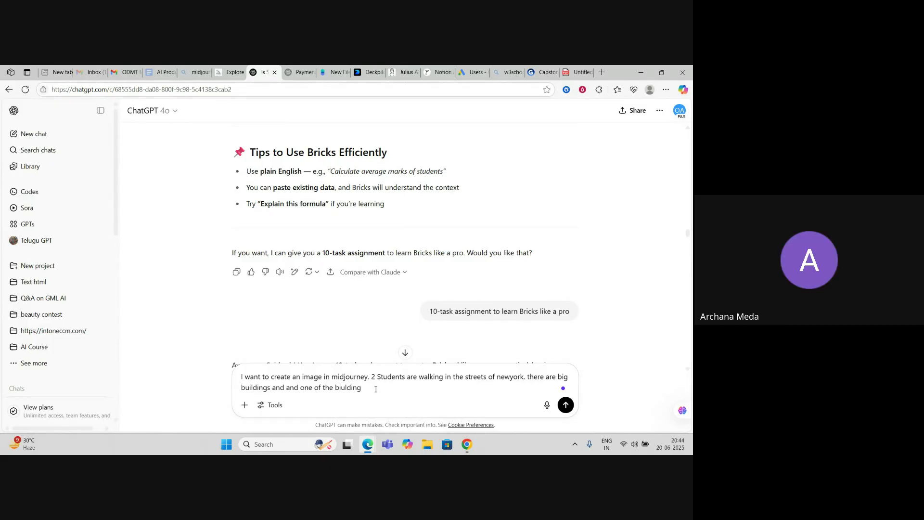
# Step: Correct the misspelled "biulding" to "building" in the drafted message
pyautogui.press('BackSpace')
pyautogui.press('BackSpace')
pyautogui.press('BackSpace')
pyautogui.press('BackSpace')
pyautogui.press('BackSpace')
pyautogui.press('BackSpace')
pyautogui.write('ilding')
# Step: Complete the message with "one big hoarding display a brand " ODMT " So give me best prompt for this" and send it to ChatGPT
pyautogui.write('one big hoarding display a brand " ODMT " So give ')
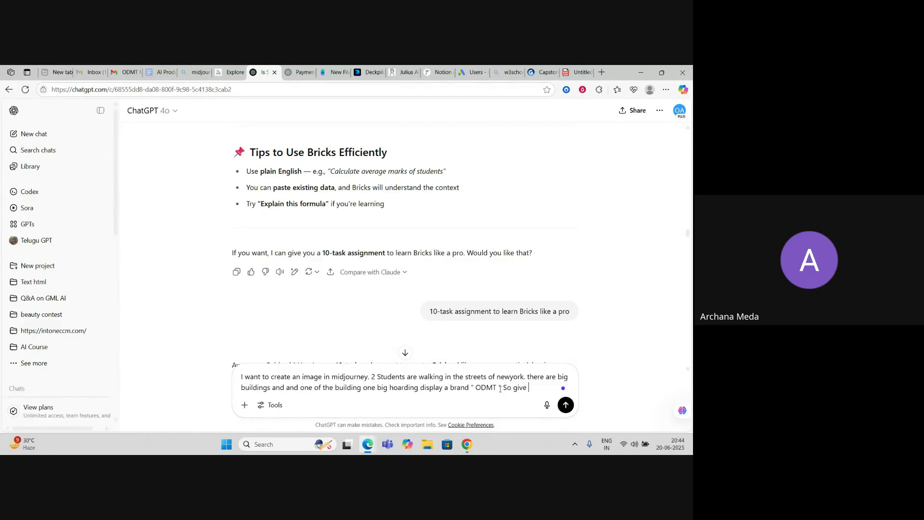
pyautogui.write('me best prom')
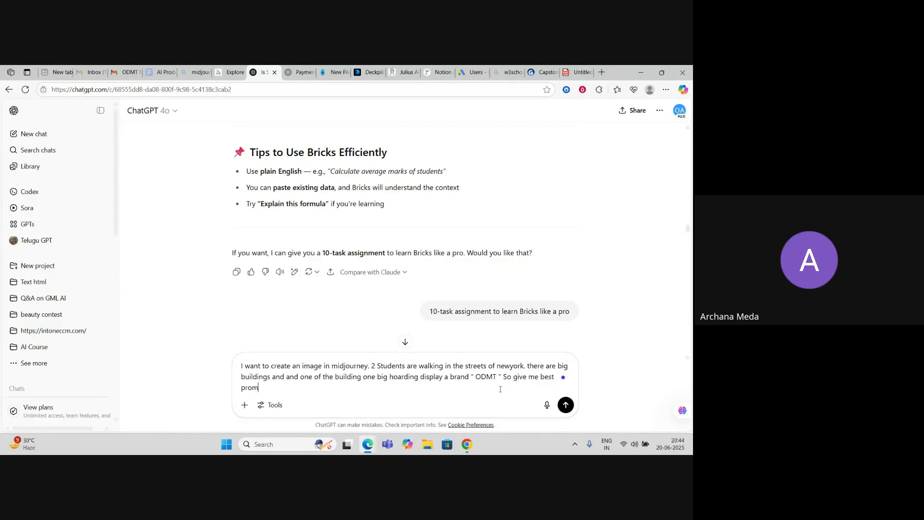
pyautogui.write('pt for this')
pyautogui.press('Return')
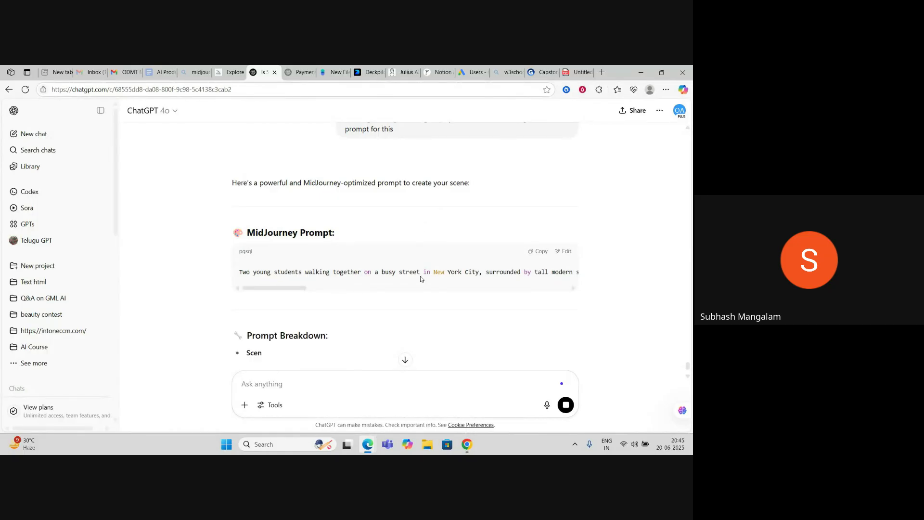
pyautogui.scroll(-1, 420, 278)
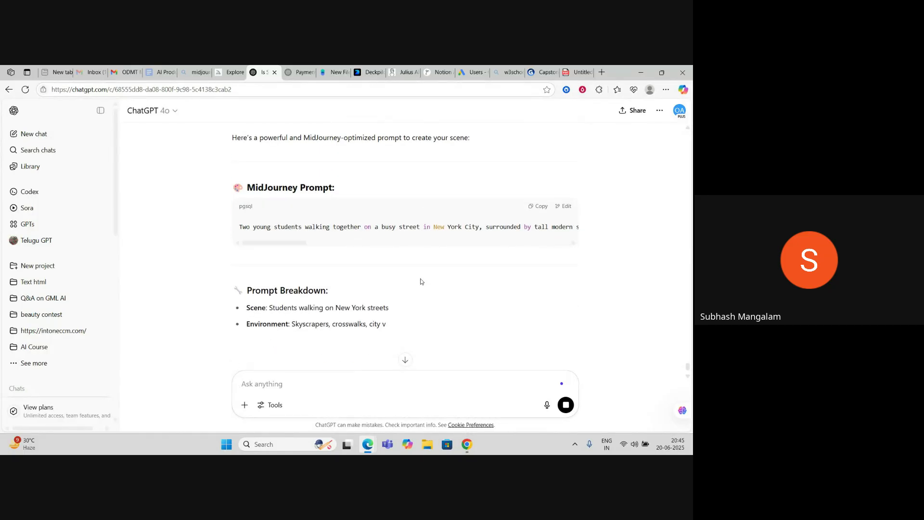
# Step: Copy ChatGPT's New York students prompt into the prompt field of Midjourney and try to submit it
pyautogui.click(540, 206)
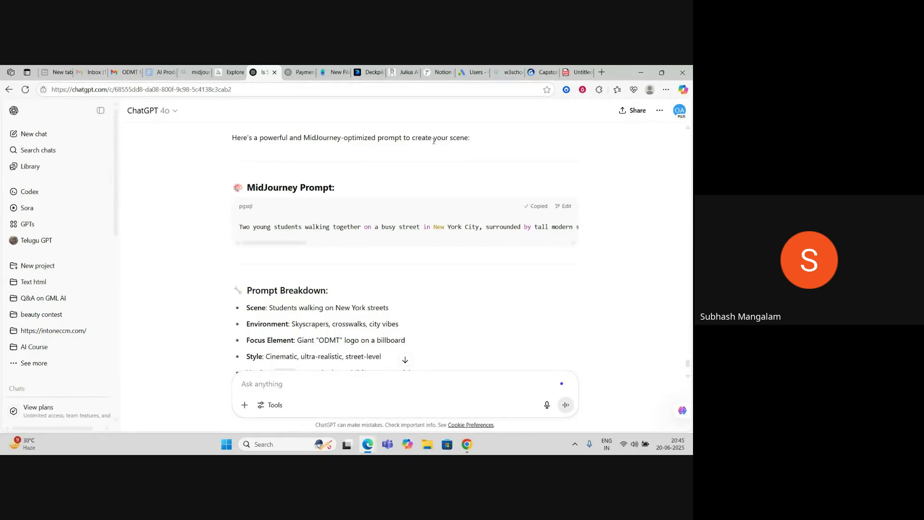
pyautogui.click(198, 72)
pyautogui.click(230, 72)
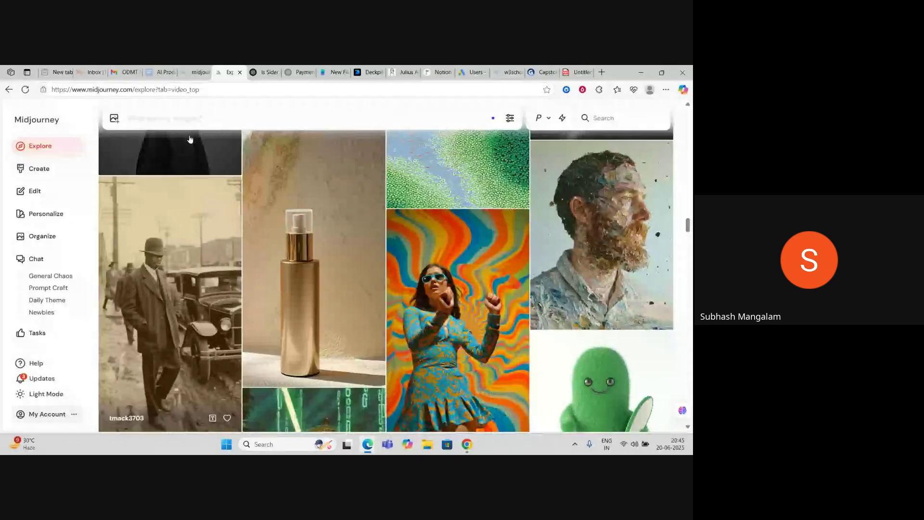
pyautogui.click(192, 118)
pyautogui.hotkey('ctrl', 'v')
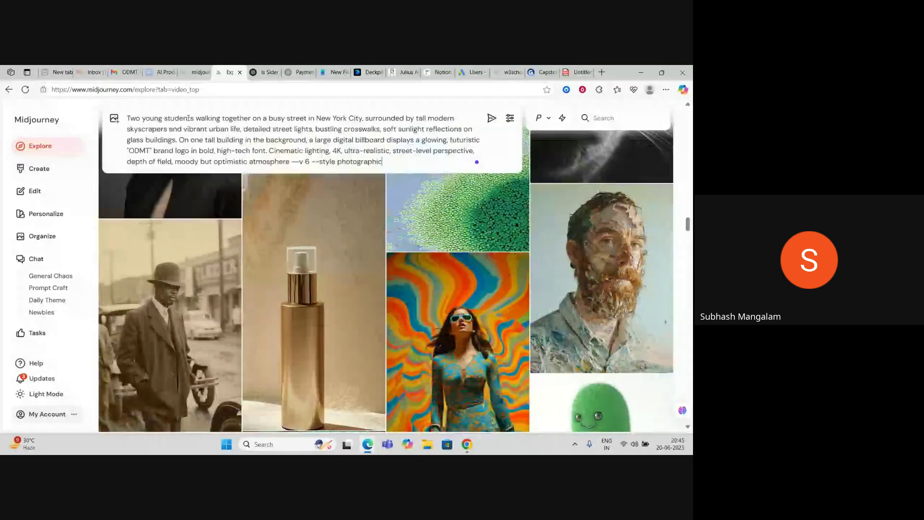
pyautogui.click(492, 118)
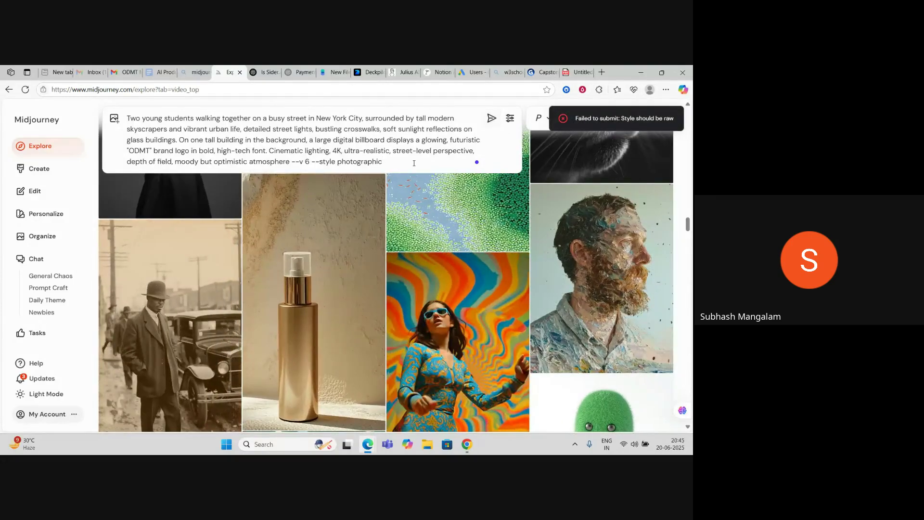
# Step: Remove "--style photographic" from the end of the Midjourney prompt and submit it again
pyautogui.press('BackSpace')
pyautogui.press('BackSpace')
pyautogui.press('BackSpace')
pyautogui.press('BackSpace')
pyautogui.press('BackSpace')
pyautogui.press('BackSpace')
pyautogui.press('BackSpace')
pyautogui.press('BackSpace')
pyautogui.press('BackSpace')
pyautogui.press('BackSpace')
pyautogui.press('BackSpace')
pyautogui.press('BackSpace')
pyautogui.press('BackSpace')
pyautogui.press('BackSpace')
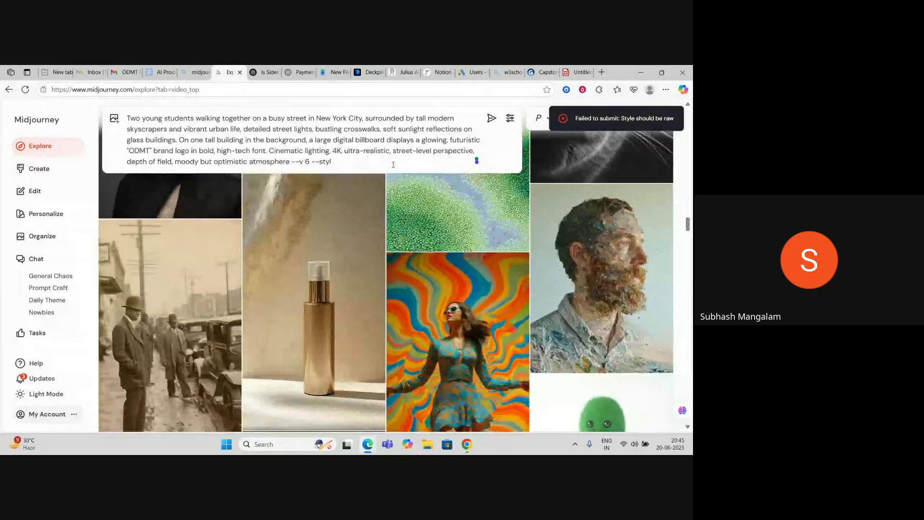
pyautogui.press('BackSpace')
pyautogui.press('BackSpace')
pyautogui.press('BackSpace')
pyautogui.press('BackSpace')
pyautogui.press('BackSpace')
pyautogui.press('BackSpace')
pyautogui.press('BackSpace')
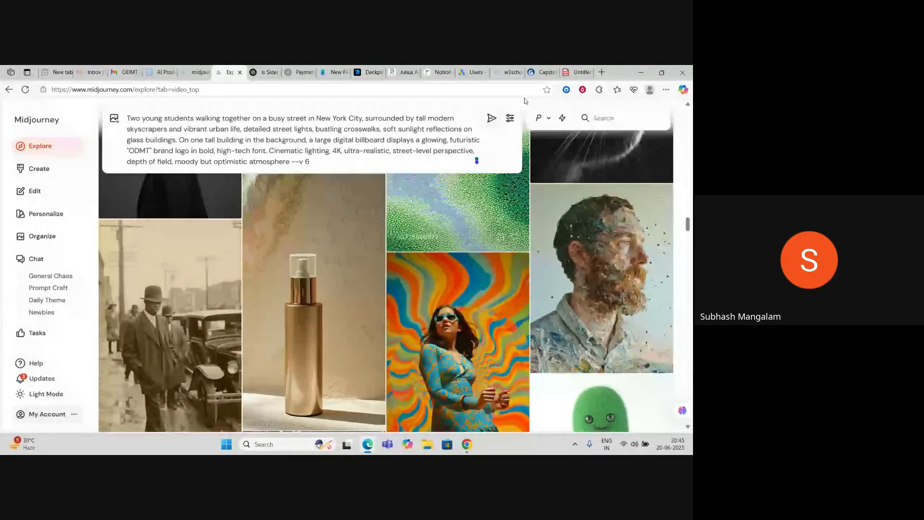
pyautogui.click(491, 118)
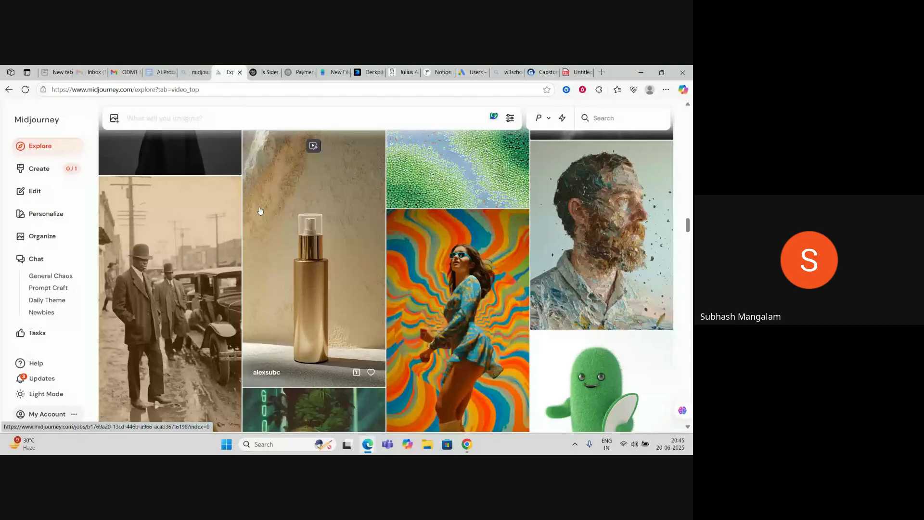
# Step: View the video of the woman with long black hair from the Explore gallery
pyautogui.scroll(5, 260, 210)
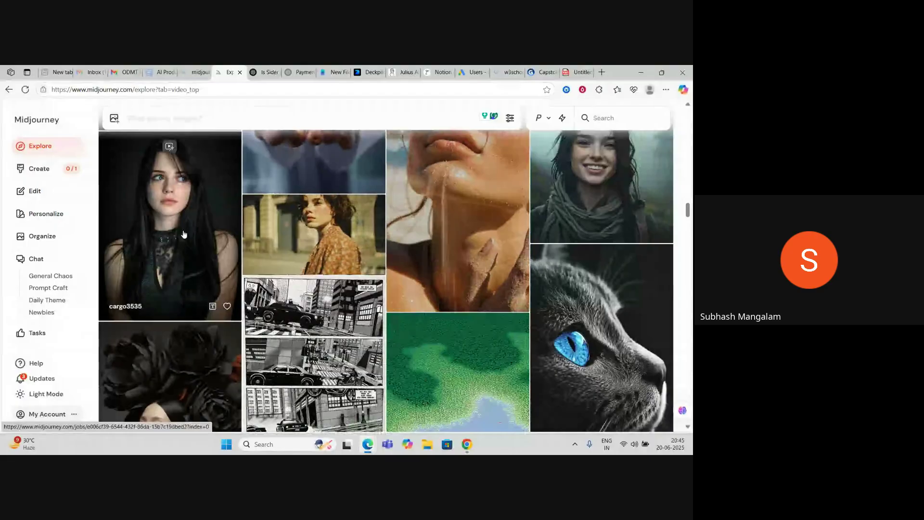
pyautogui.click(183, 235)
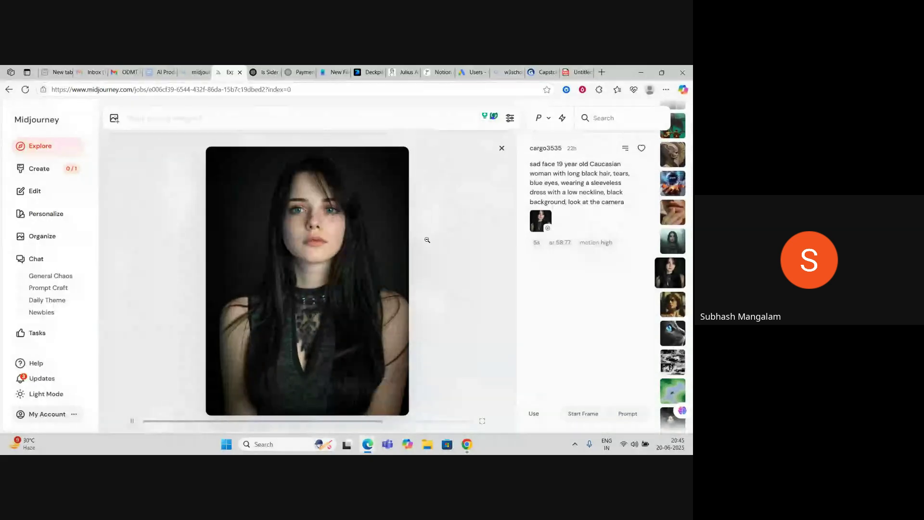
# Step: Examine the first two generated ODMT student images and their full prompt on the Create page
pyautogui.click(39, 171)
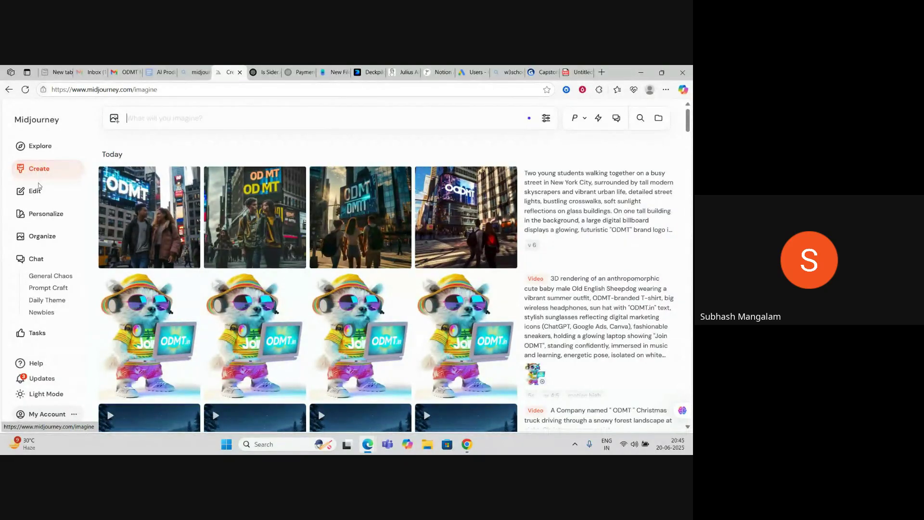
pyautogui.click(154, 207)
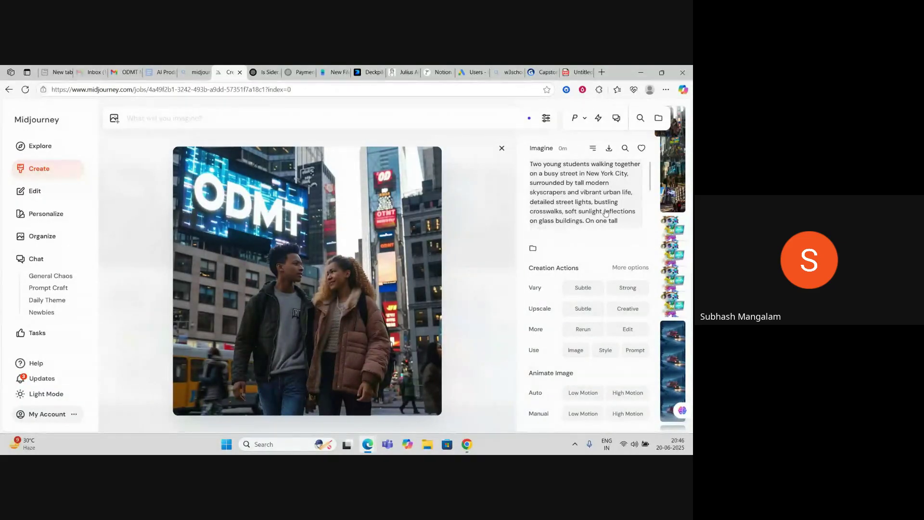
pyautogui.scroll(-2, 606, 213)
pyautogui.scroll(-2, 606, 213)
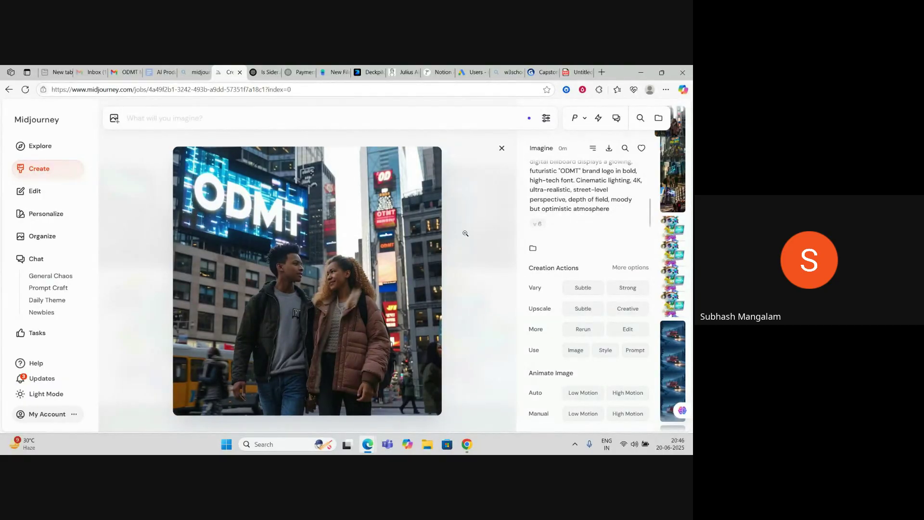
pyautogui.scroll(-1, 466, 235)
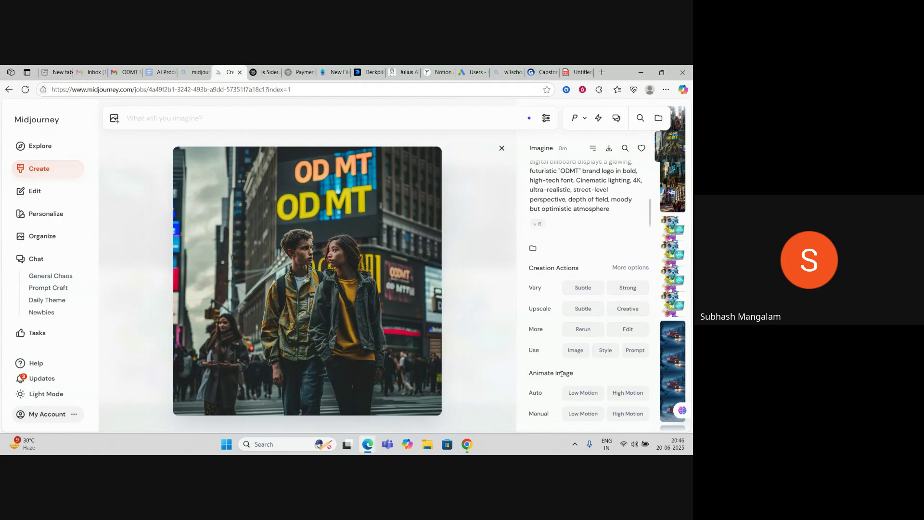
# Step: Try to animate the second and the first ODMT student images with automatic High Motion
pyautogui.moveTo(538, 396)
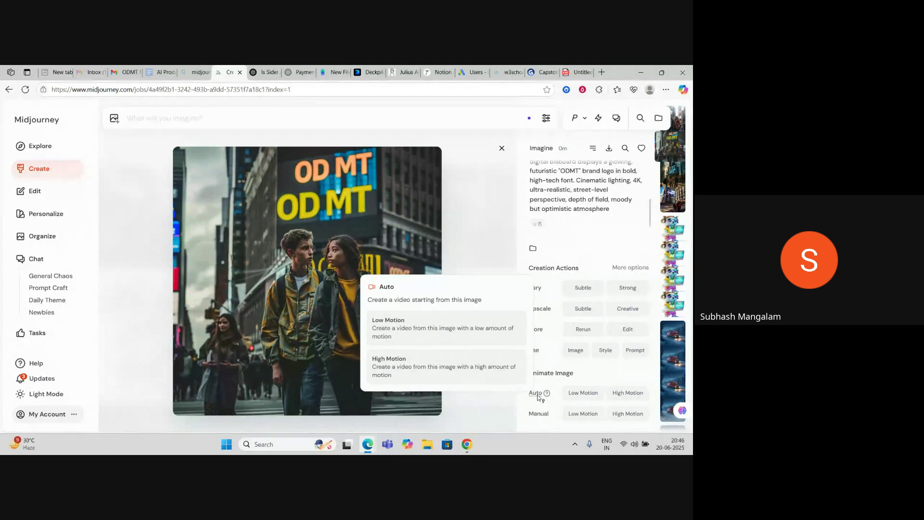
pyautogui.moveTo(540, 414)
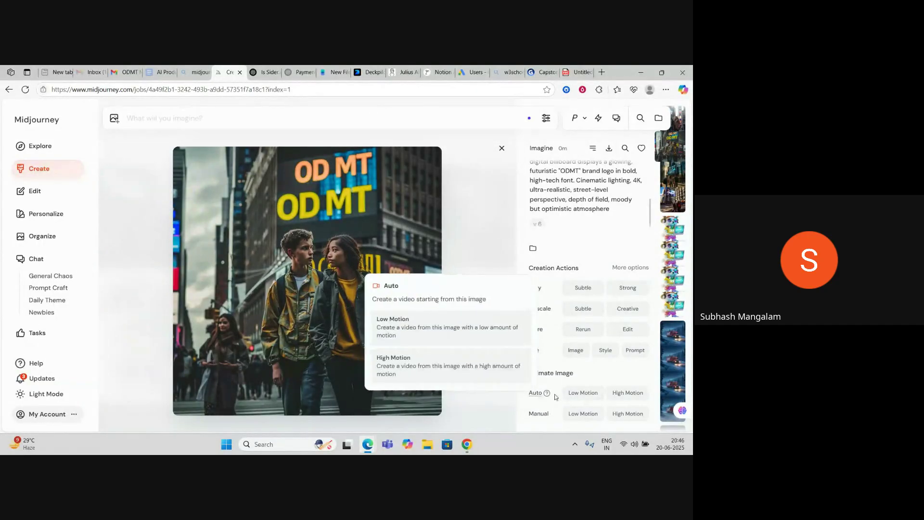
pyautogui.click(624, 394)
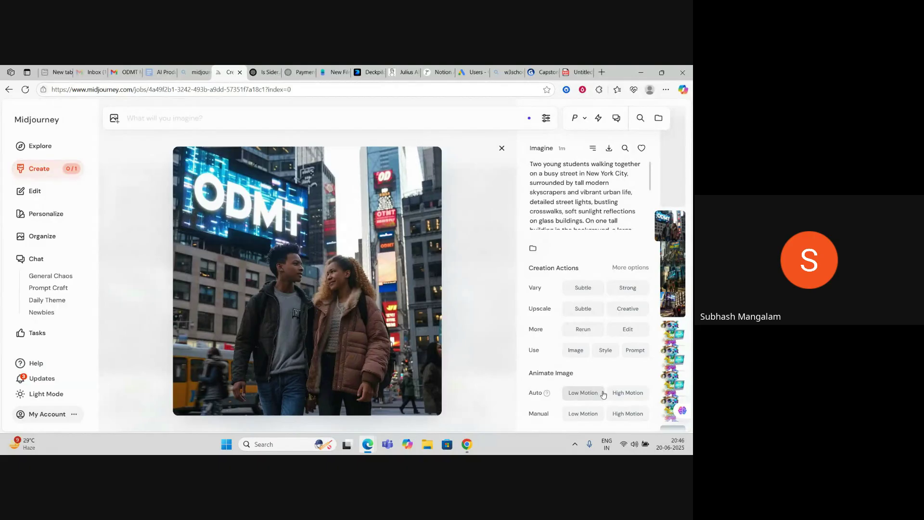
pyautogui.click(623, 394)
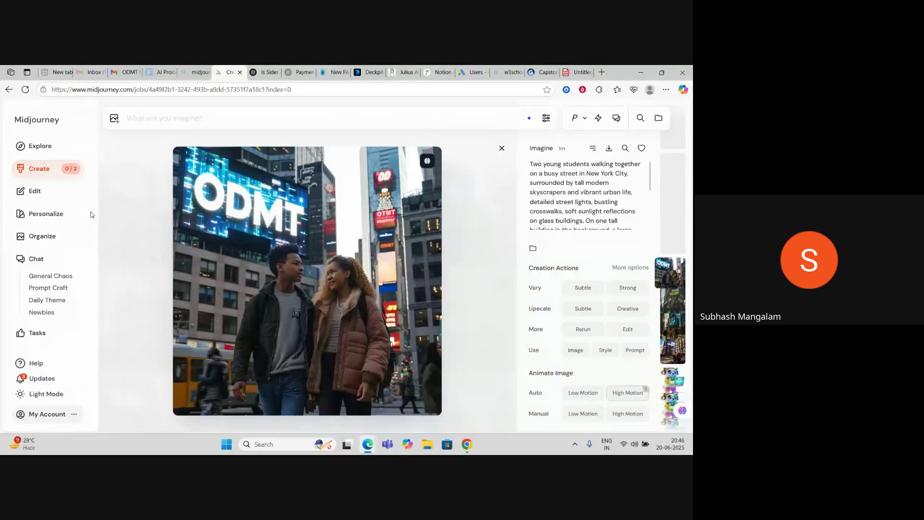
# Step: Download the first ODMT student image from the Create page, view the downloaded file maximized, and close it
pyautogui.click(36, 171)
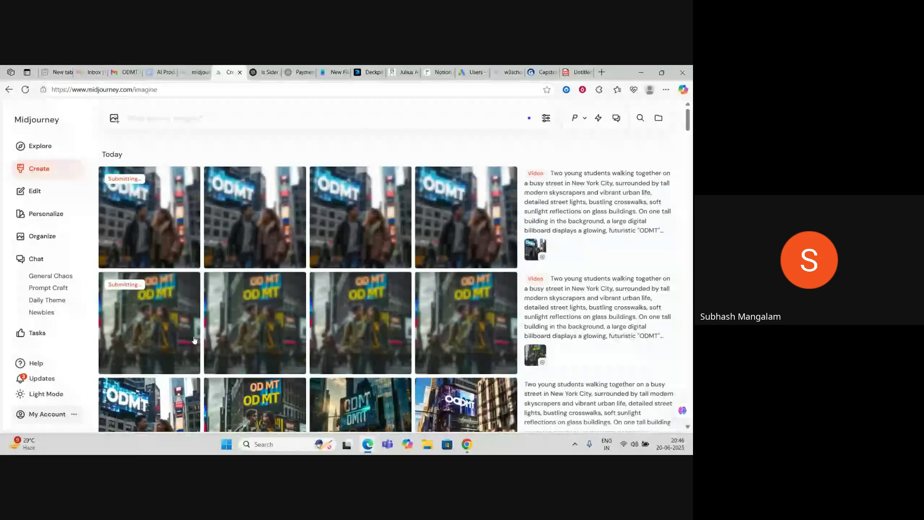
pyautogui.moveTo(578, 260)
pyautogui.scroll(-2, 626, 270)
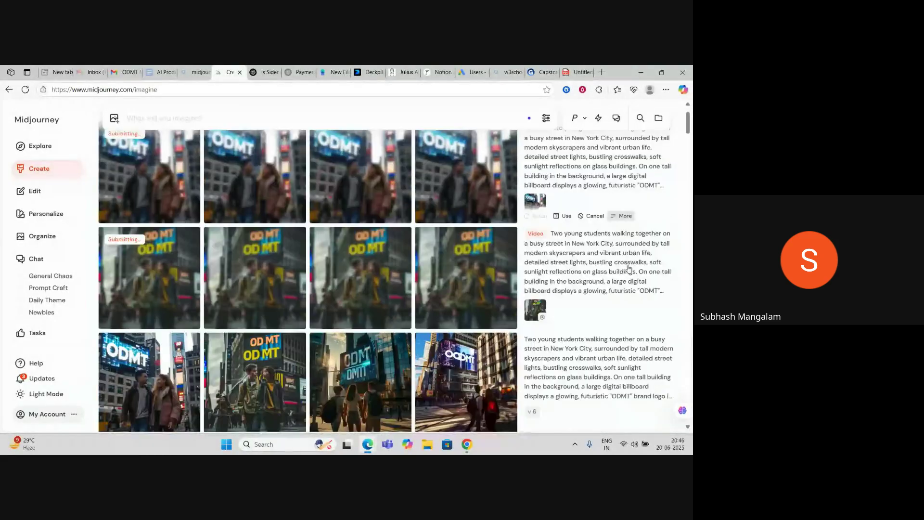
pyautogui.click(135, 322)
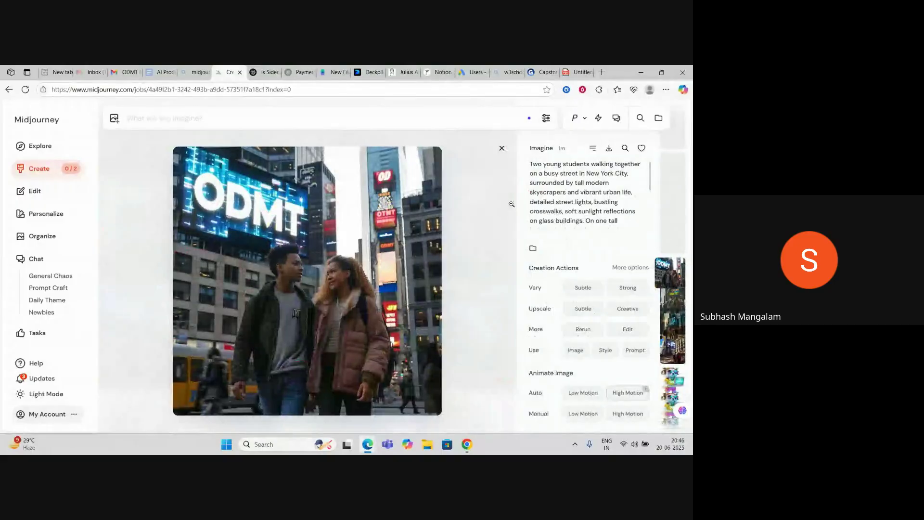
pyautogui.click(609, 149)
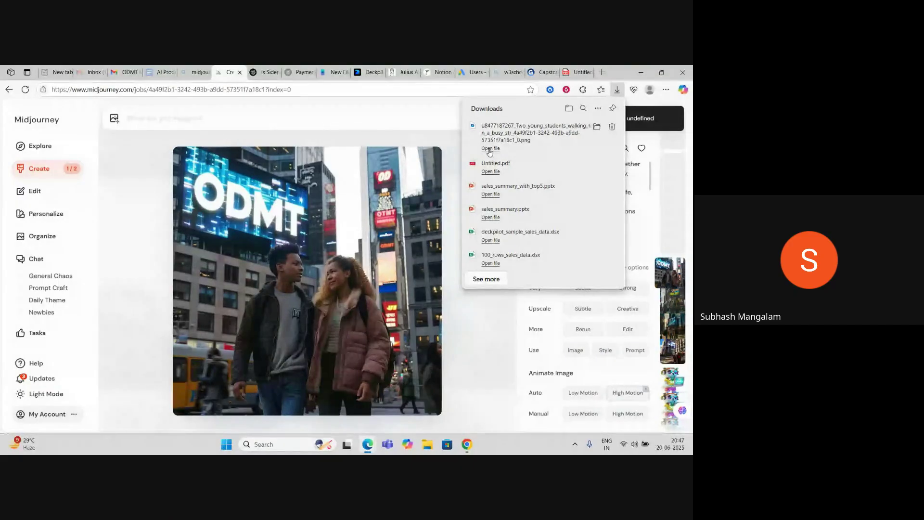
pyautogui.click(490, 148)
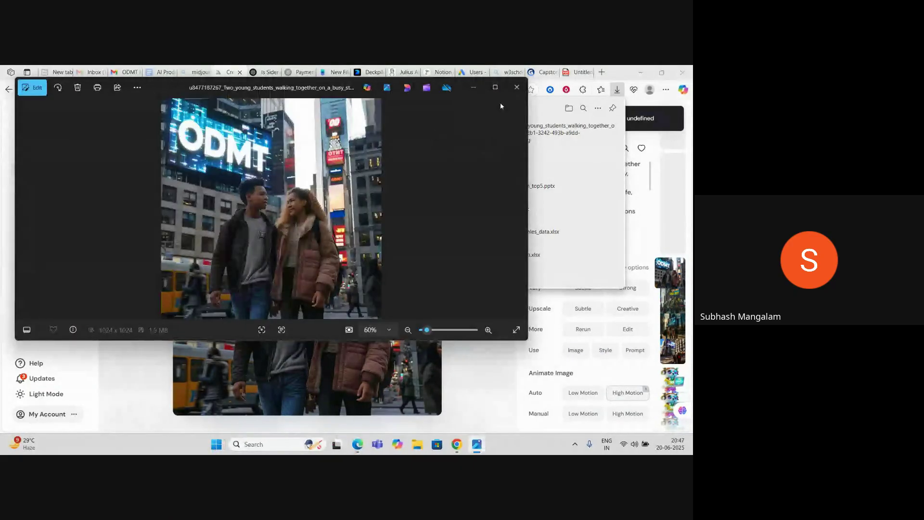
pyautogui.click(495, 87)
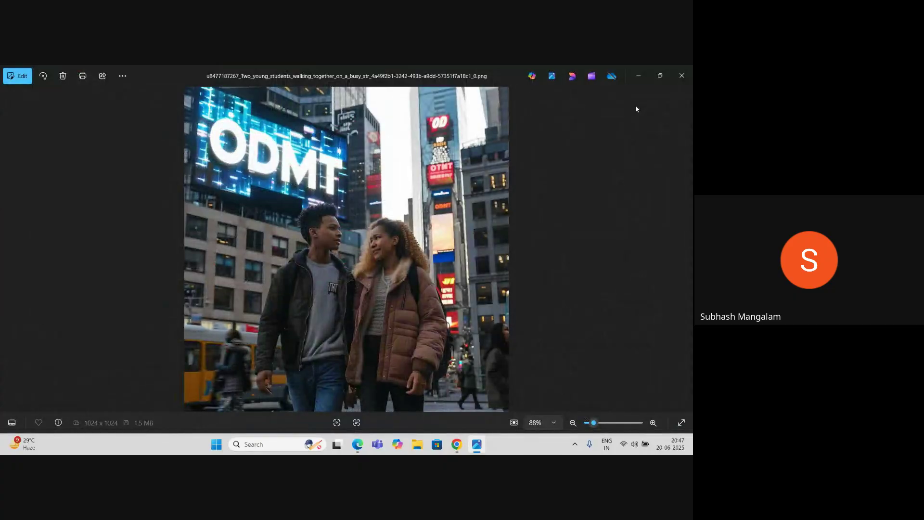
pyautogui.click(680, 76)
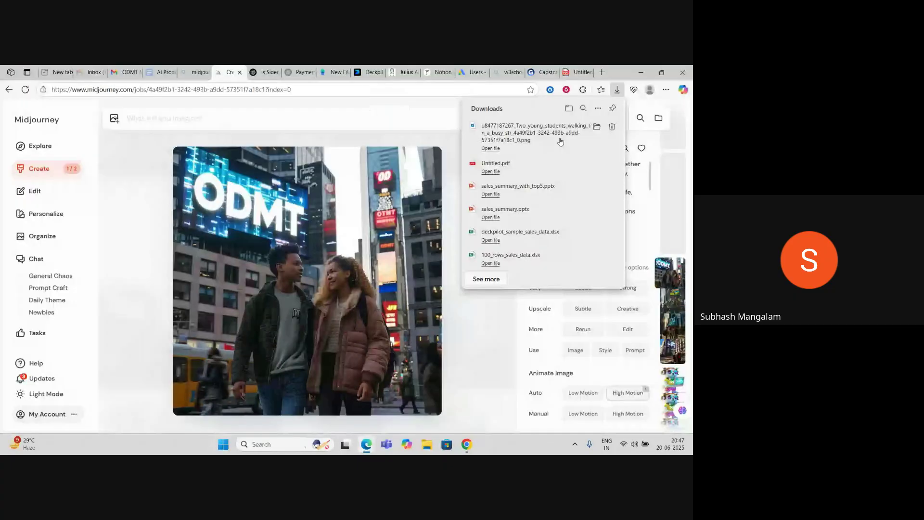
# Step: Reopen the first ODMT student image from the Create page and animate it again with automatic High Motion
pyautogui.click(50, 173)
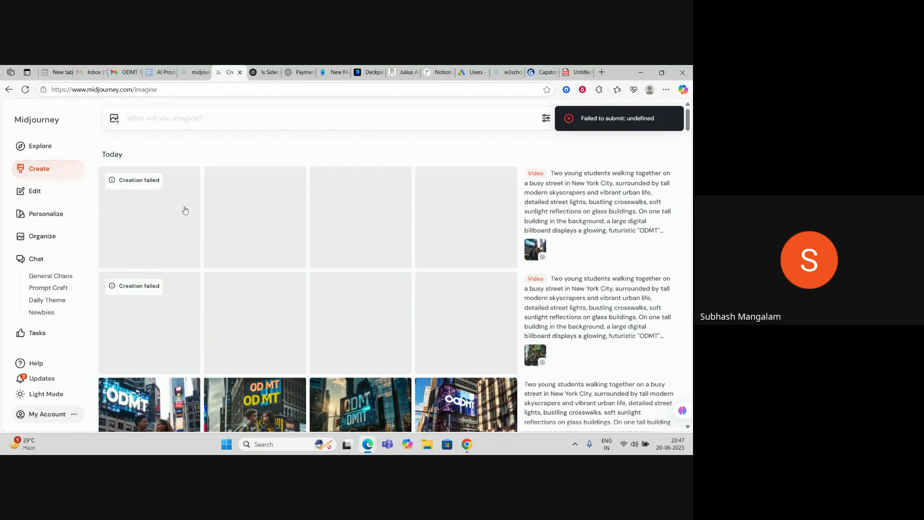
pyautogui.scroll(-2, 185, 211)
pyautogui.click(145, 315)
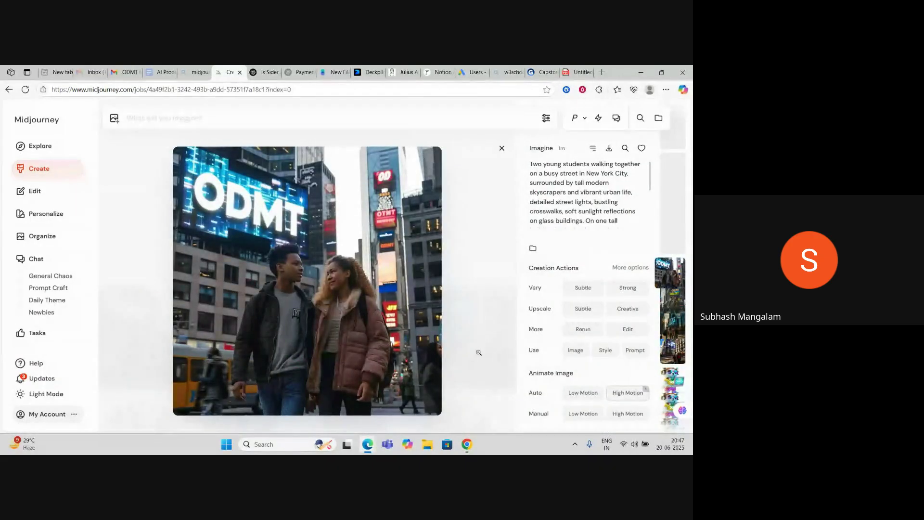
pyautogui.click(609, 393)
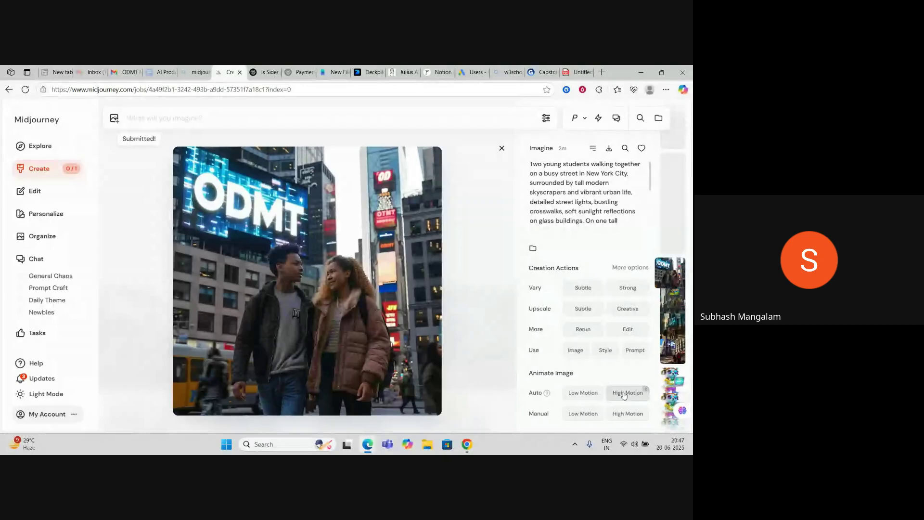
# Step: Open the fourth variation of the ODMT sheepdog video from the Create page, download it, and close its view
pyautogui.click(43, 175)
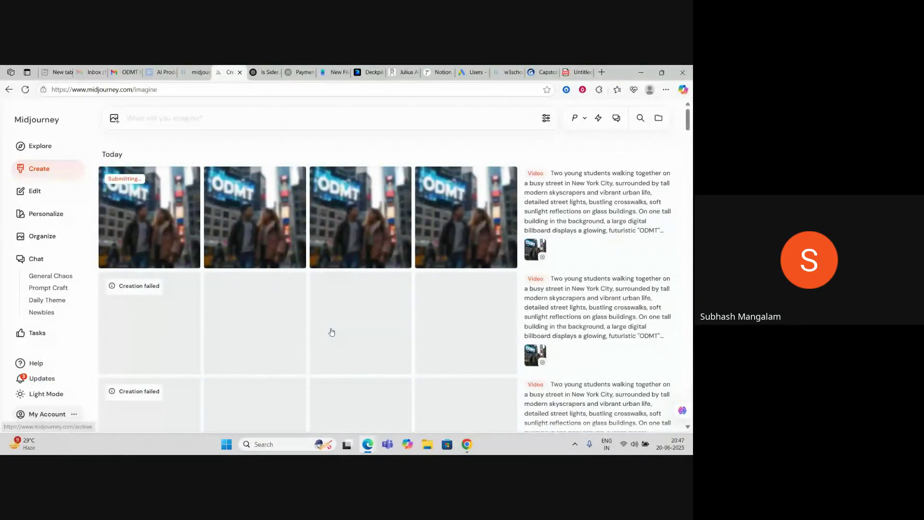
pyautogui.scroll(-3, 332, 332)
pyautogui.scroll(-2, 432, 361)
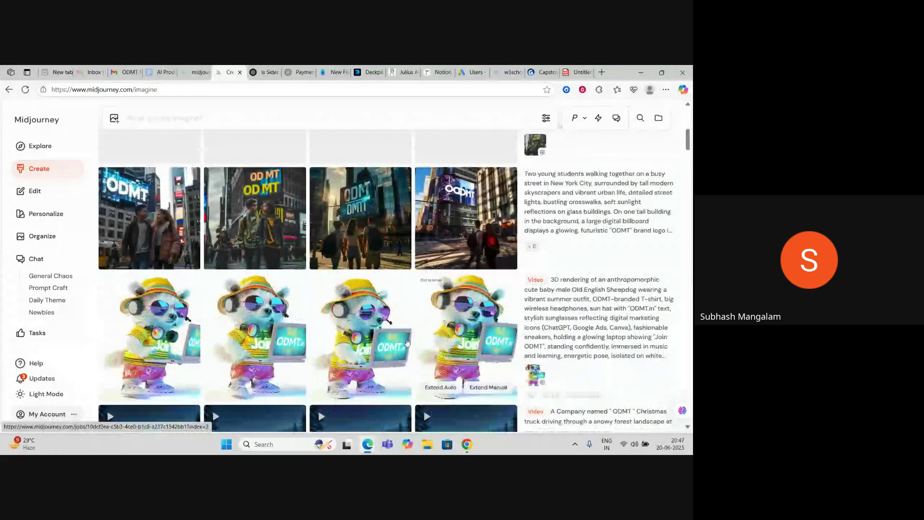
pyautogui.scroll(-3, 487, 317)
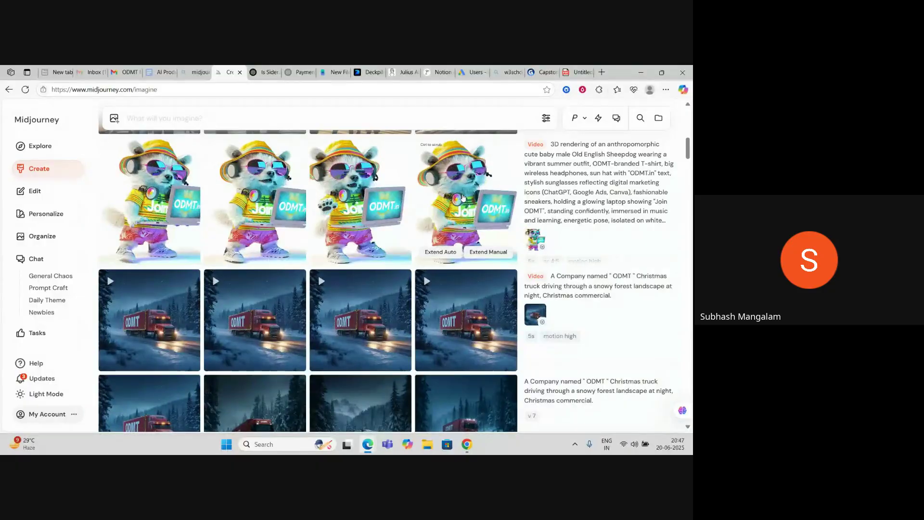
pyautogui.click(462, 197)
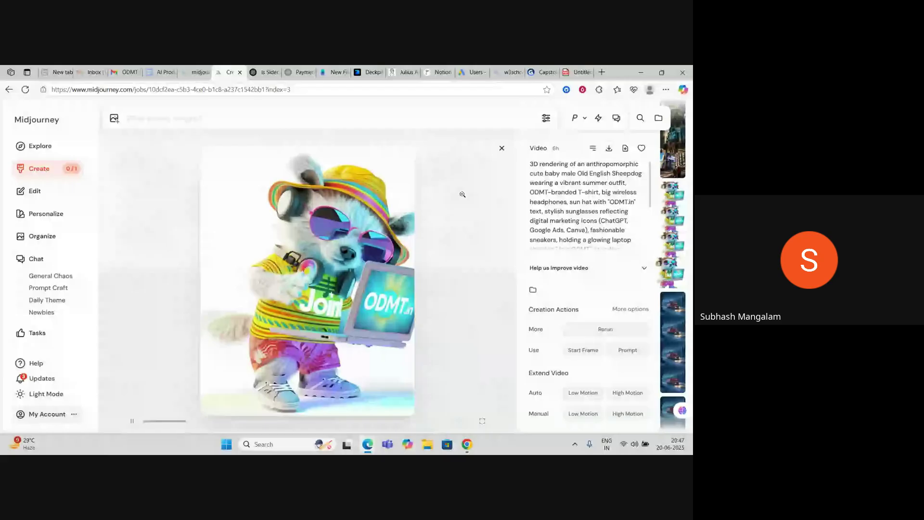
pyautogui.click(608, 148)
pyautogui.press('Escape')
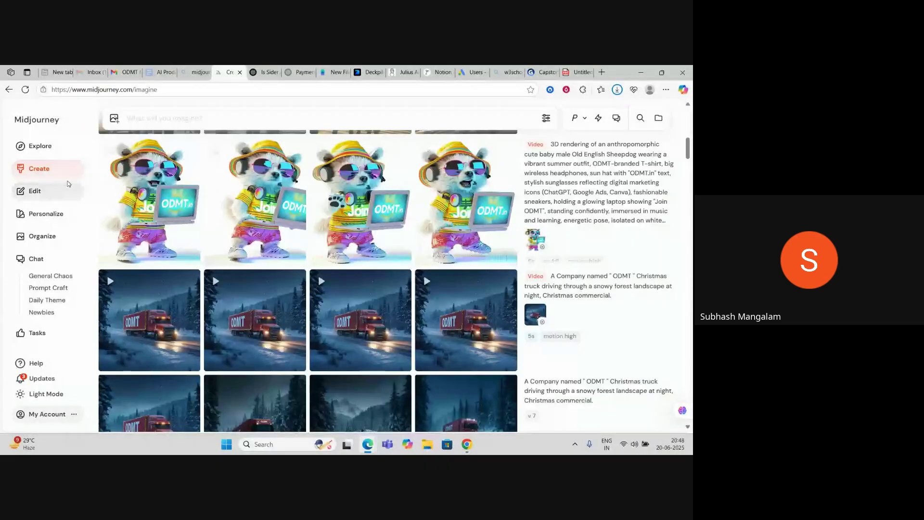
# Step: Check the student video's progress on the Create page and return to the "AI Productive Tools - 2025" document
pyautogui.scroll(1, 347, 235)
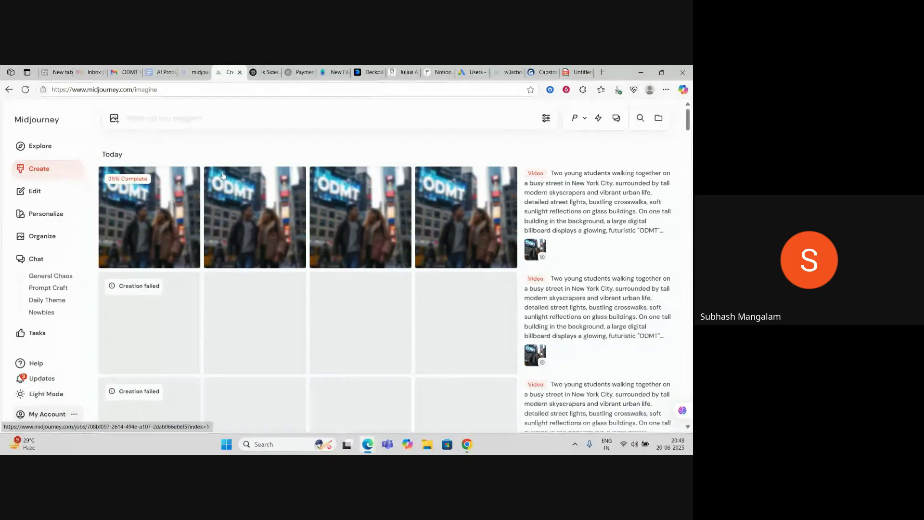
pyautogui.click(160, 72)
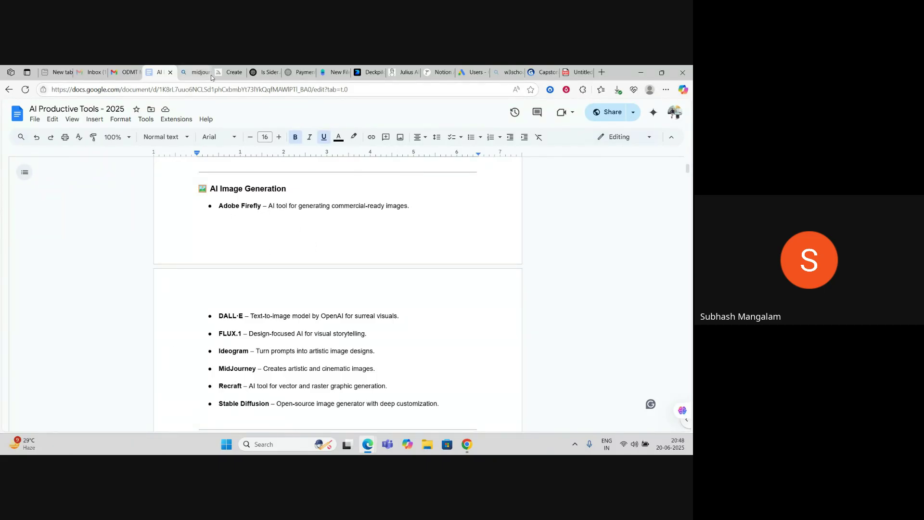
pyautogui.click(229, 72)
pyautogui.click(159, 72)
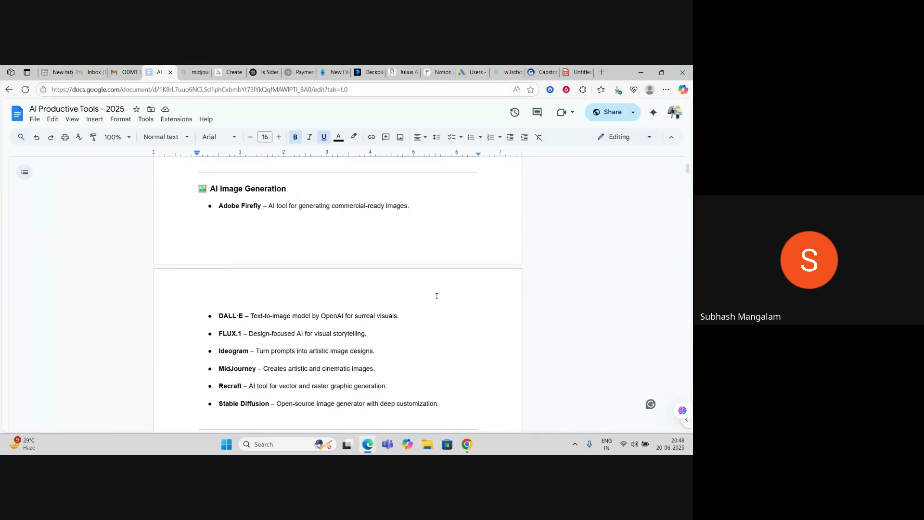
# Step: Browse the document's tool lists from AI Image Generation through AI Workflow Automation to AI Video Generation
pyautogui.scroll(-1, 446, 316)
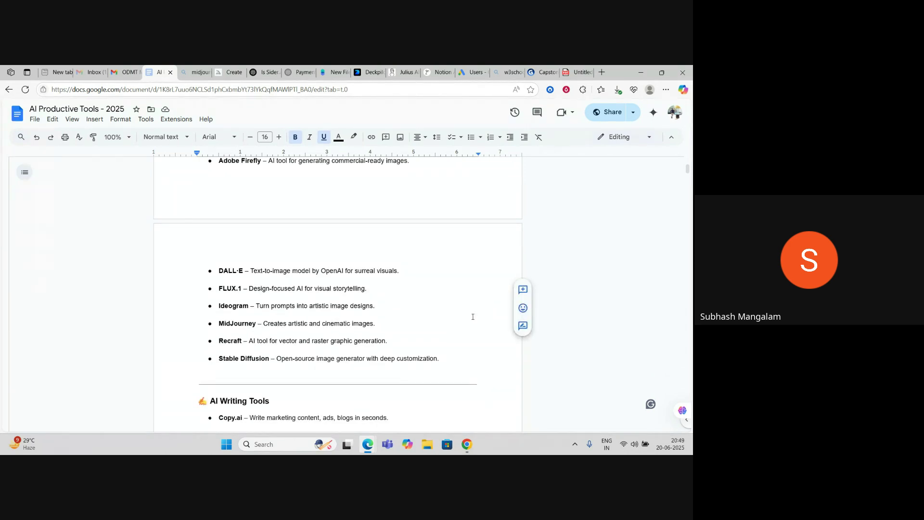
pyautogui.scroll(1, 417, 313)
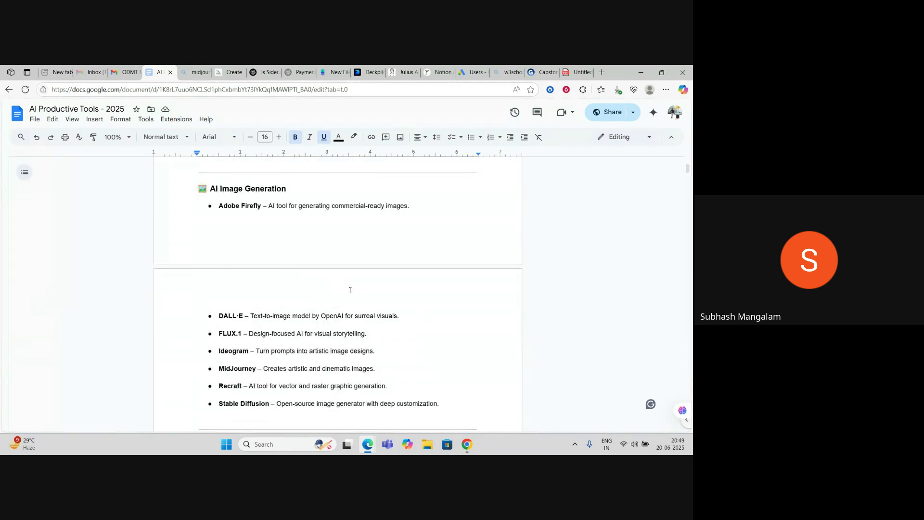
pyautogui.scroll(-13, 350, 291)
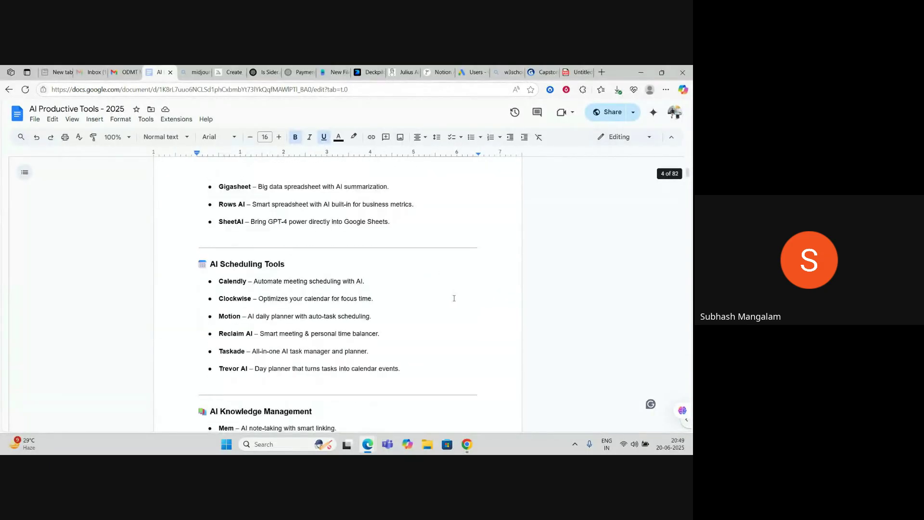
pyautogui.scroll(-11, 454, 298)
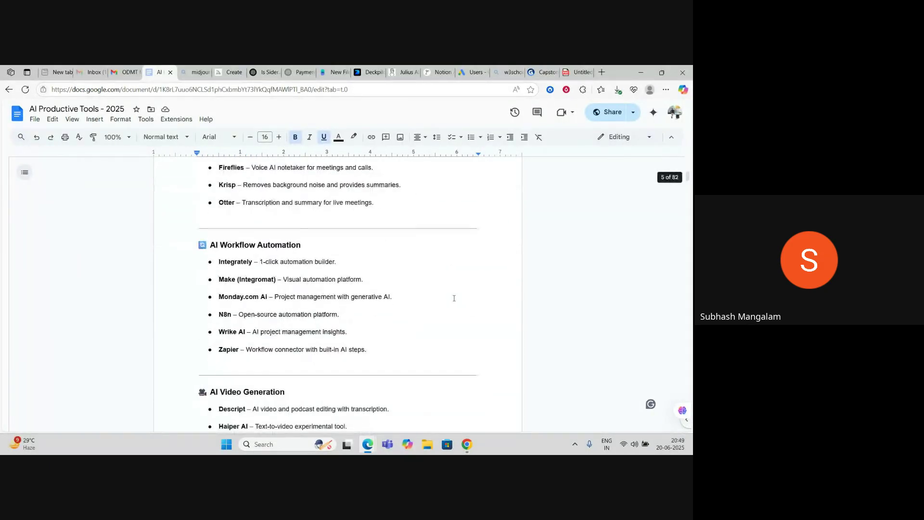
pyautogui.scroll(-3, 454, 298)
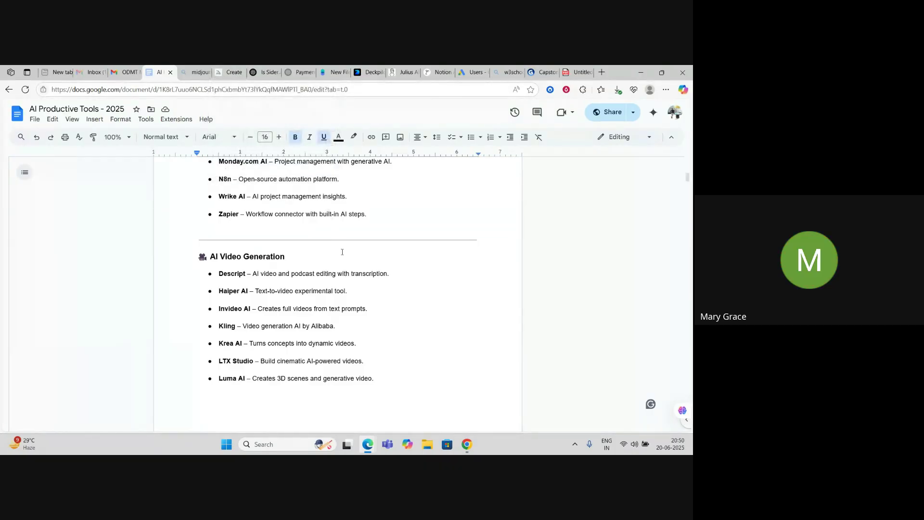
# Step: Download the first variation of the ODMT student video from Midjourney's Create page, close its view, and switch to the ChatGPT conversation
pyautogui.click(229, 72)
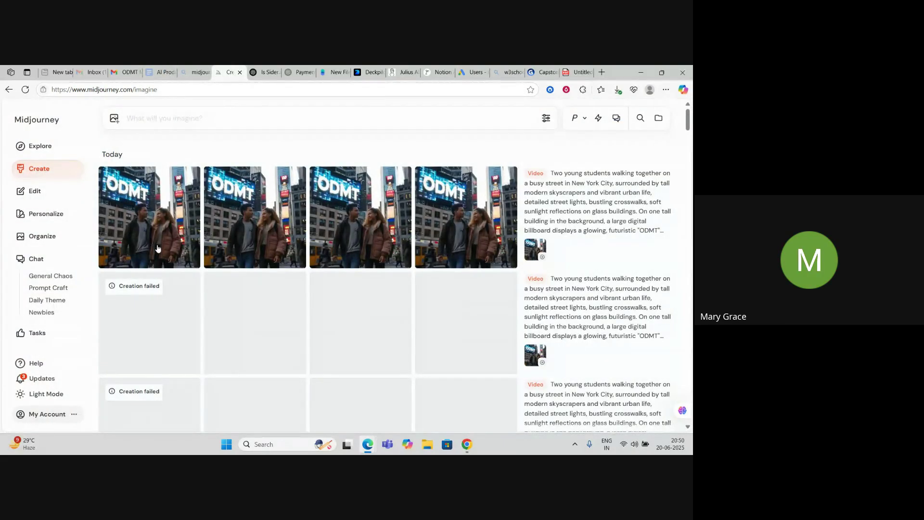
pyautogui.moveTo(159, 243)
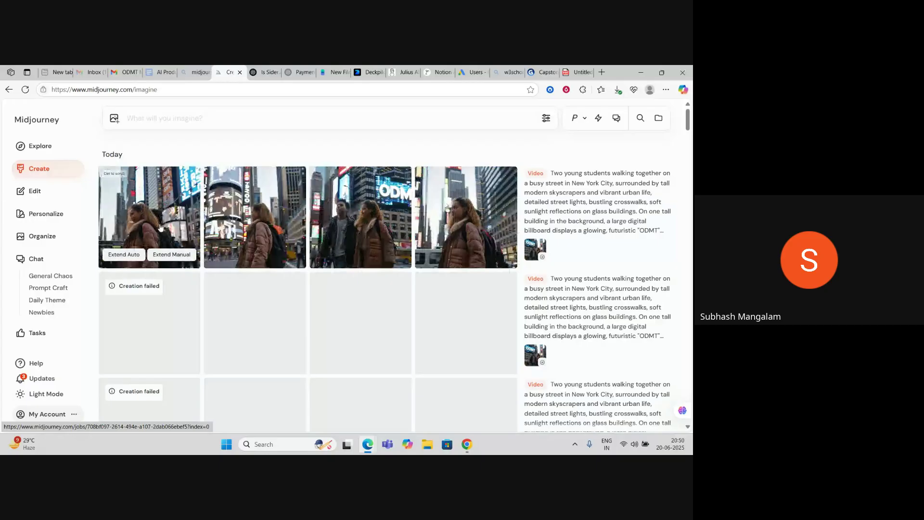
pyautogui.click(161, 227)
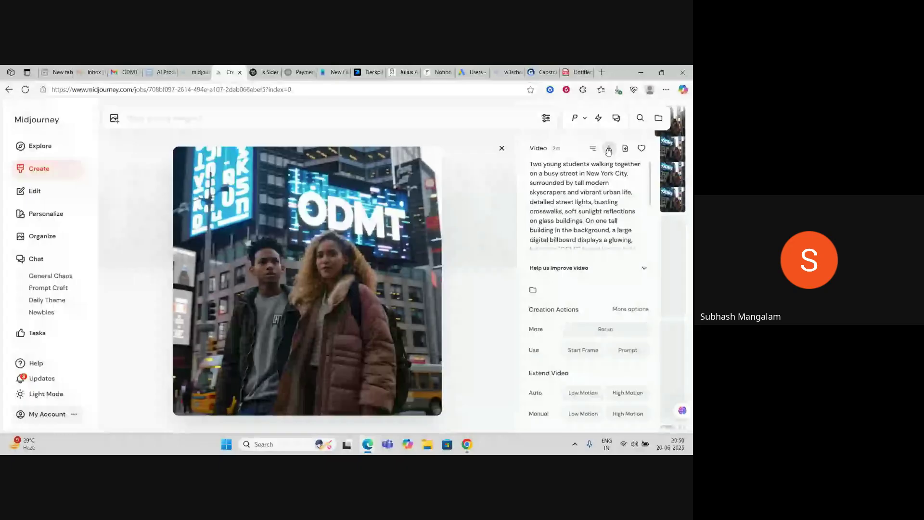
pyautogui.click(608, 150)
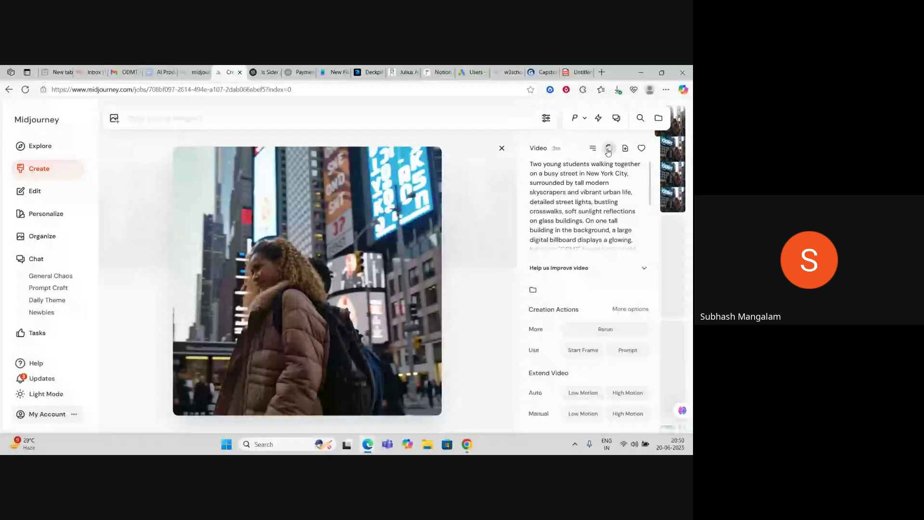
pyautogui.click(609, 150)
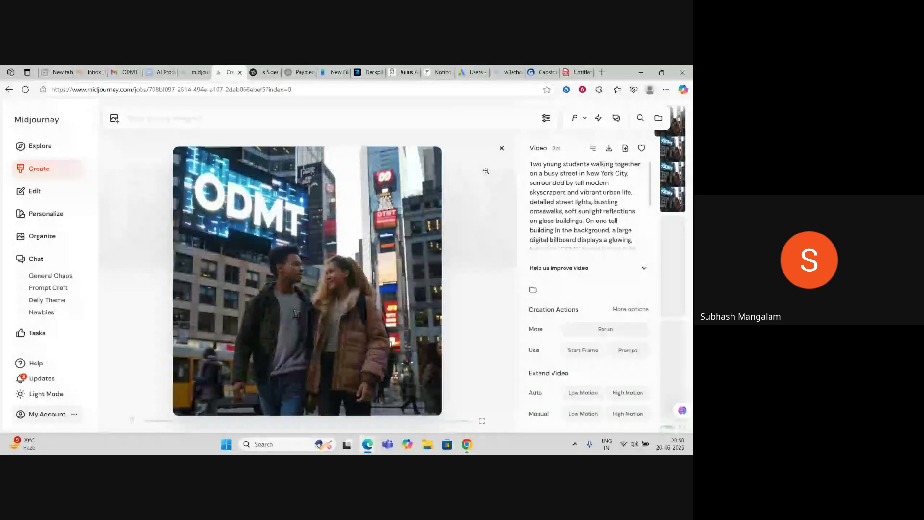
pyautogui.click(486, 171)
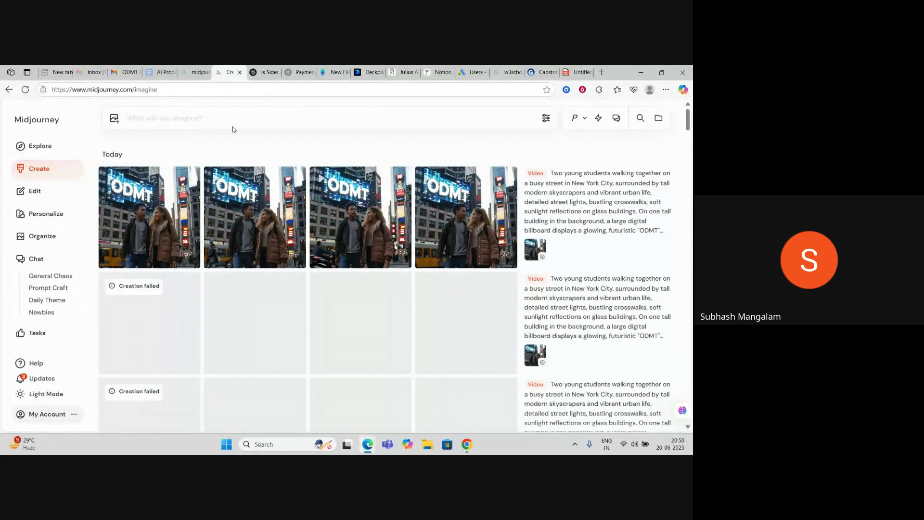
pyautogui.click(265, 72)
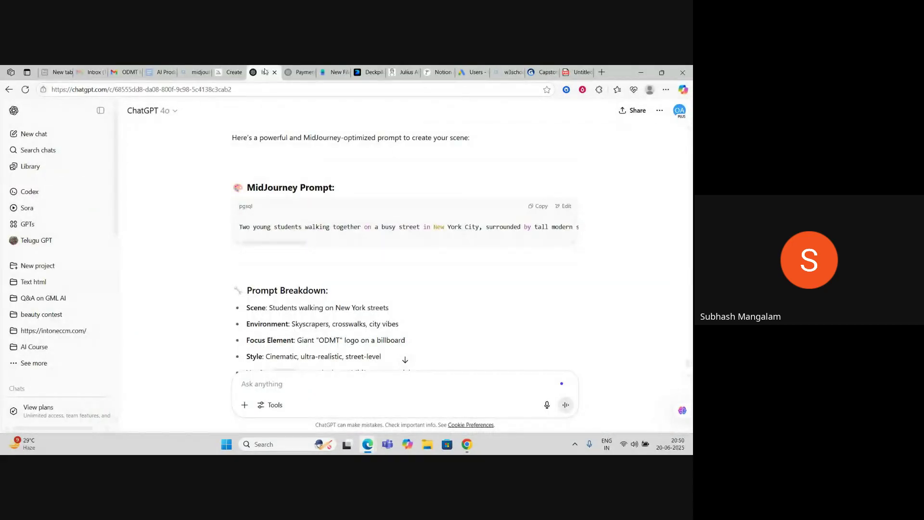
pyautogui.click(244, 405)
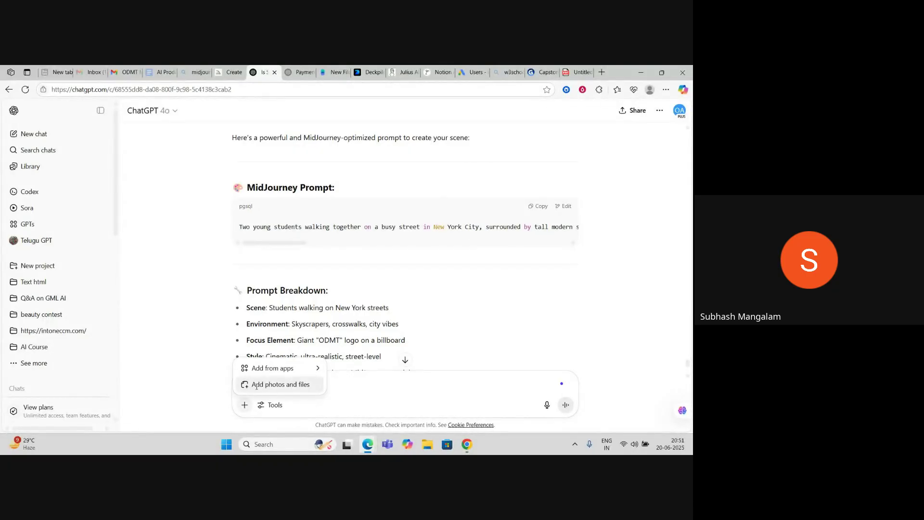
pyautogui.click(279, 384)
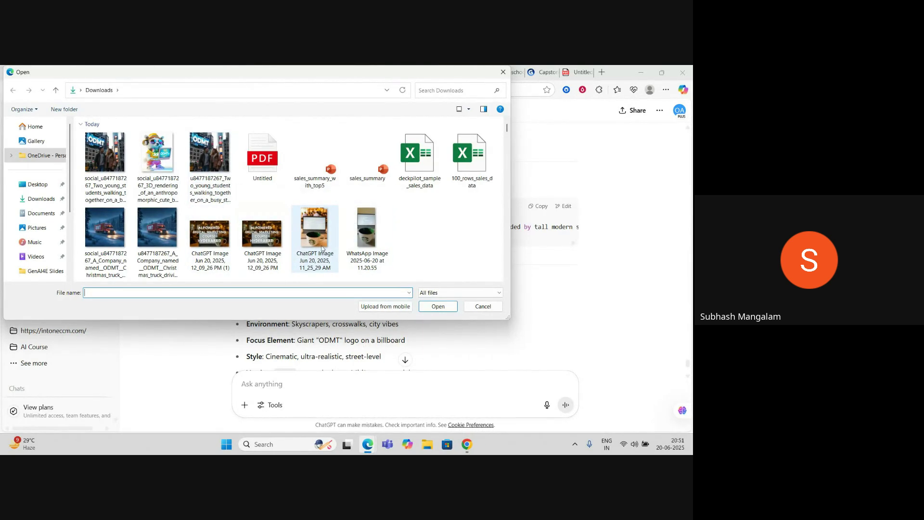
pyautogui.click(483, 306)
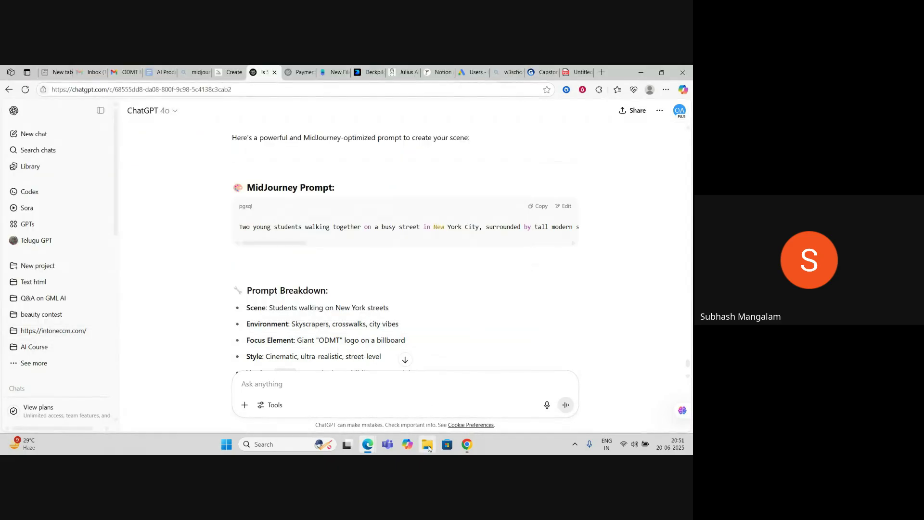
# Step: View the WhatsApp mug photo and the ChatGPT Image Jun 20, 2025, 11_25_29 AM from the Downloads folder, and close the viewer
pyautogui.press('super+e')
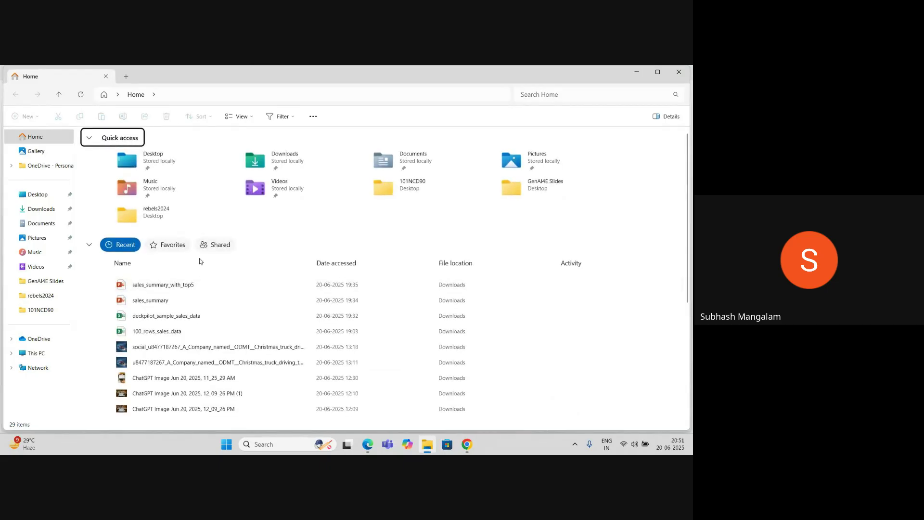
pyautogui.click(34, 210)
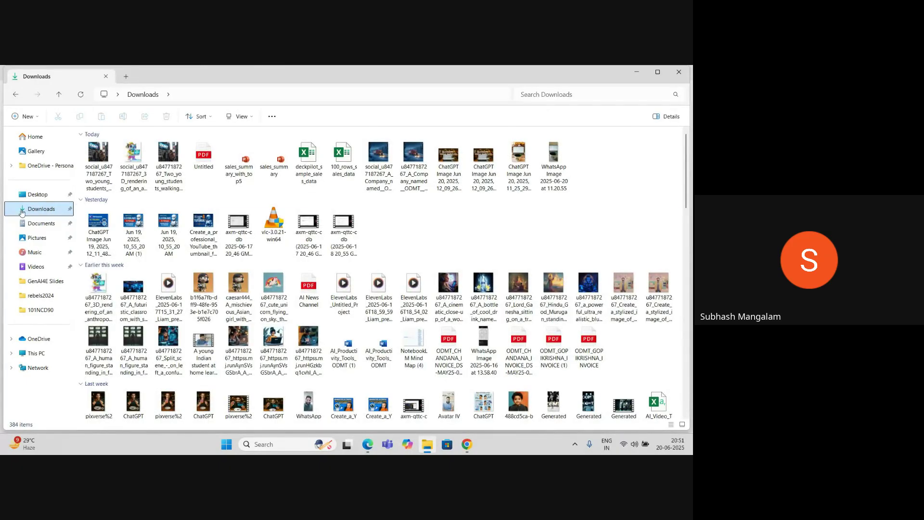
pyautogui.click(555, 158)
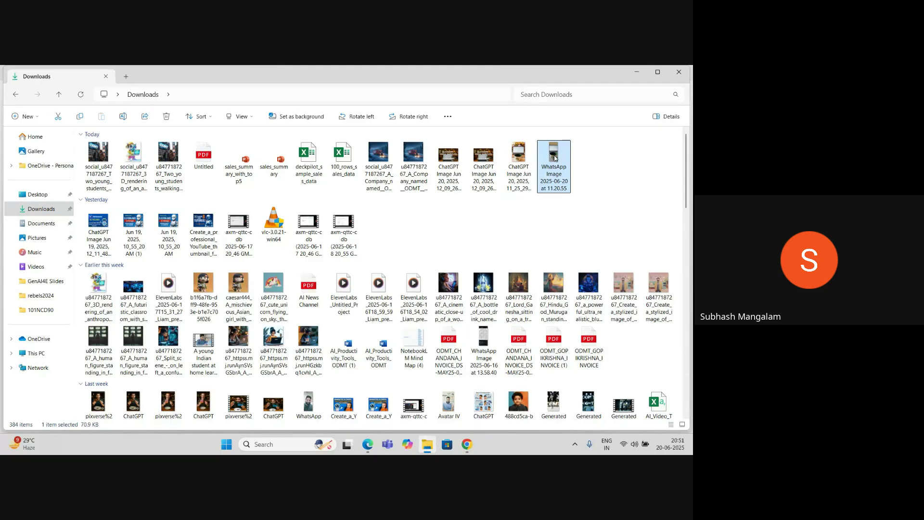
pyautogui.doubleClick(555, 158)
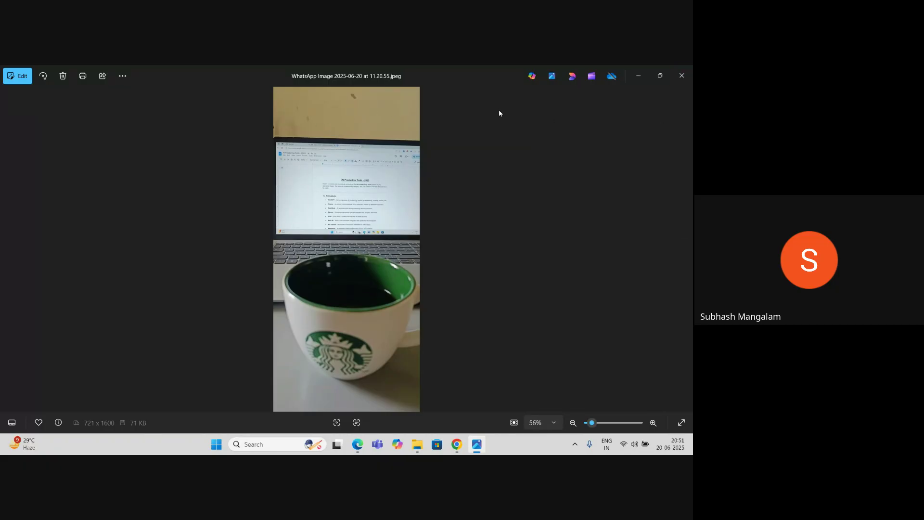
pyautogui.click(679, 76)
pyautogui.press('Left')
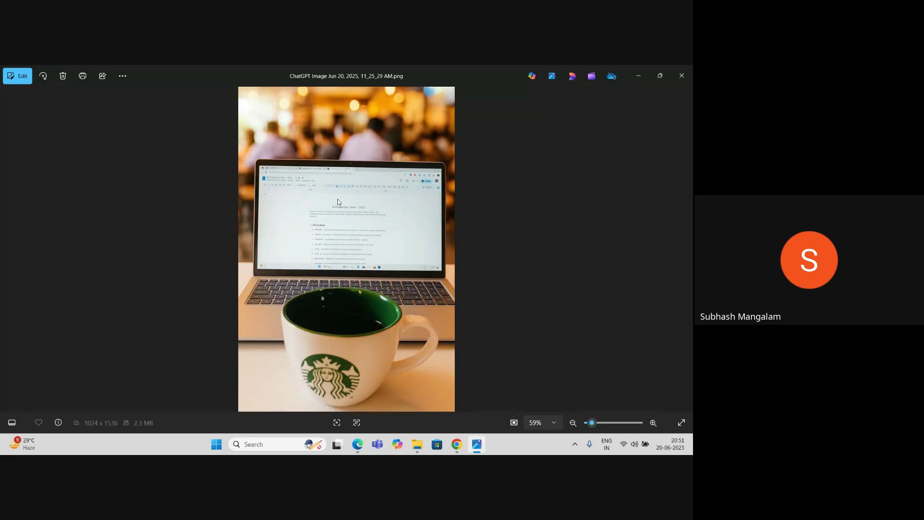
pyautogui.click(682, 76)
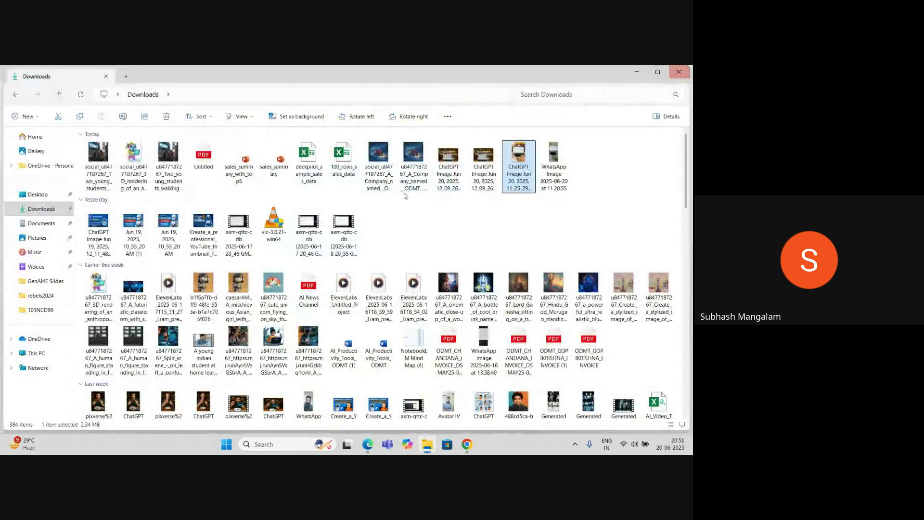
# Step: Return to the ChatGPT conversation and attach "WhatsApp Image 2025-06-20 at 11.20.55" from Downloads to a new message
pyautogui.moveTo(368, 445)
pyautogui.click(248, 407)
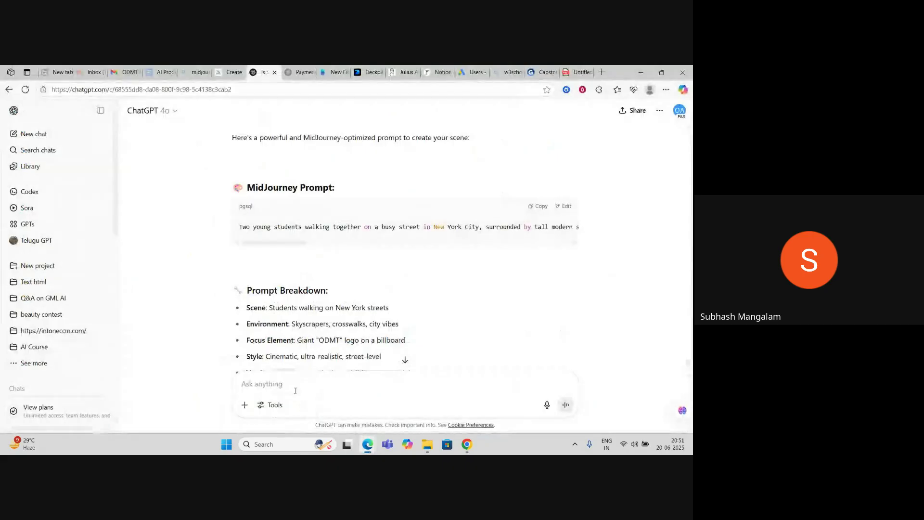
pyautogui.click(246, 406)
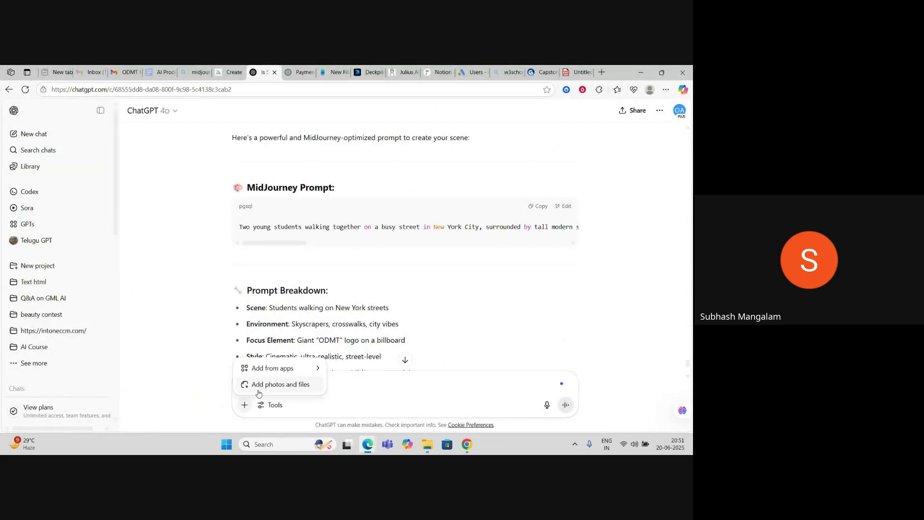
pyautogui.click(263, 385)
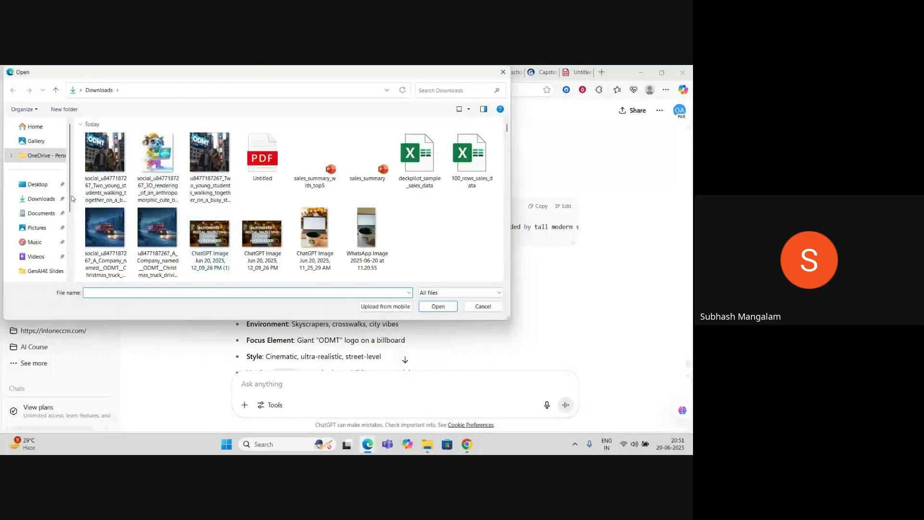
pyautogui.click(367, 230)
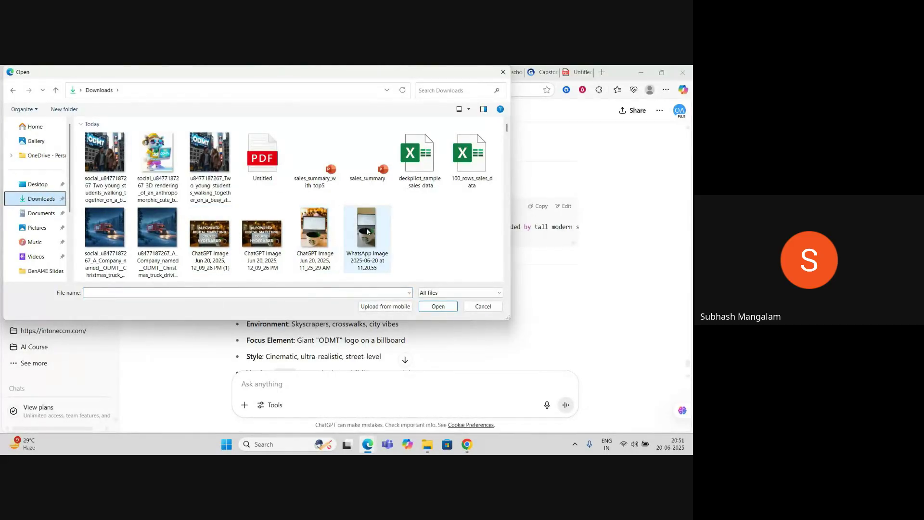
pyautogui.click(438, 307)
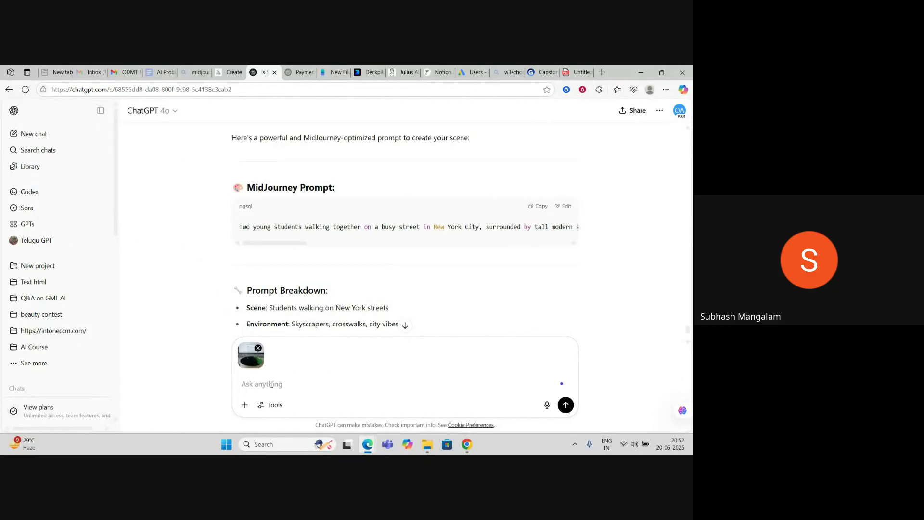
# Step: Send the prompt "Find the attached file and add one nice beach as a background" with the attached photo
pyautogui.write('Find the attached file and add ocean as')
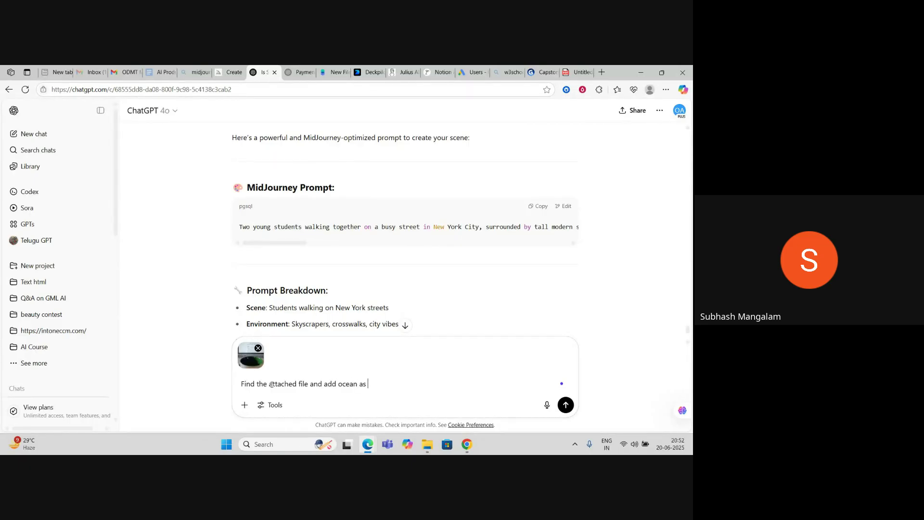
pyautogui.press('BackSpace')
pyautogui.press('BackSpace')
pyautogui.press('BackSpace')
pyautogui.press('BackSpace')
pyautogui.press('BackSpace')
pyautogui.press('BackSpace')
pyautogui.write('one nice beach as a background and')
pyautogui.click(564, 406)
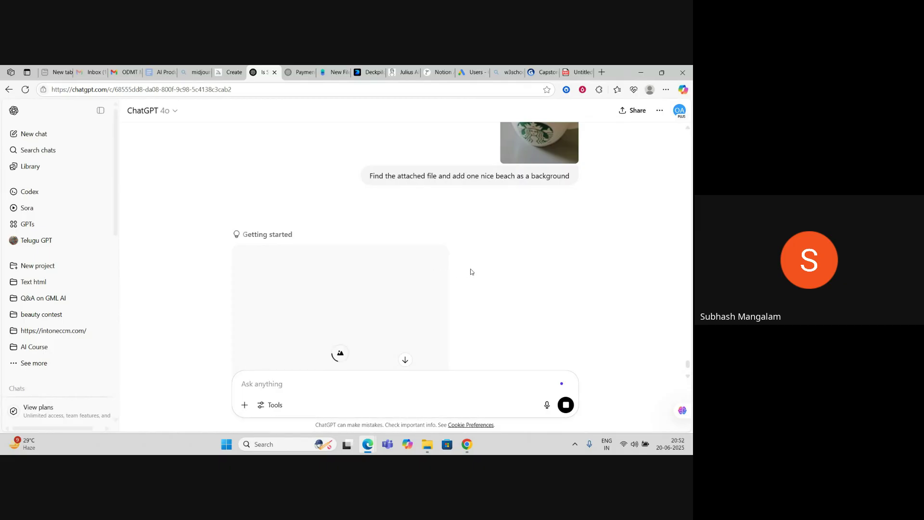
# Step: Examine the attached mug photo in the conversation and the progress of the beach-background image being generated
pyautogui.scroll(1, 472, 270)
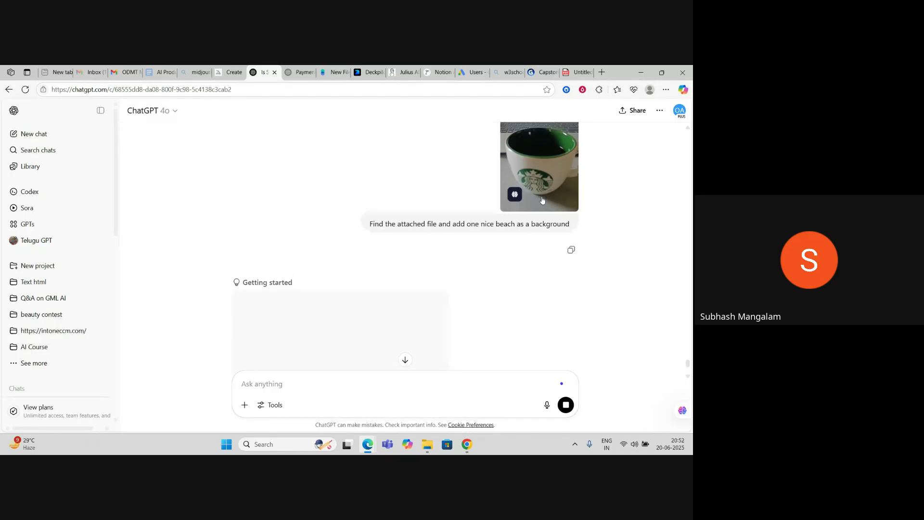
pyautogui.scroll(1, 542, 200)
pyautogui.scroll(1, 539, 197)
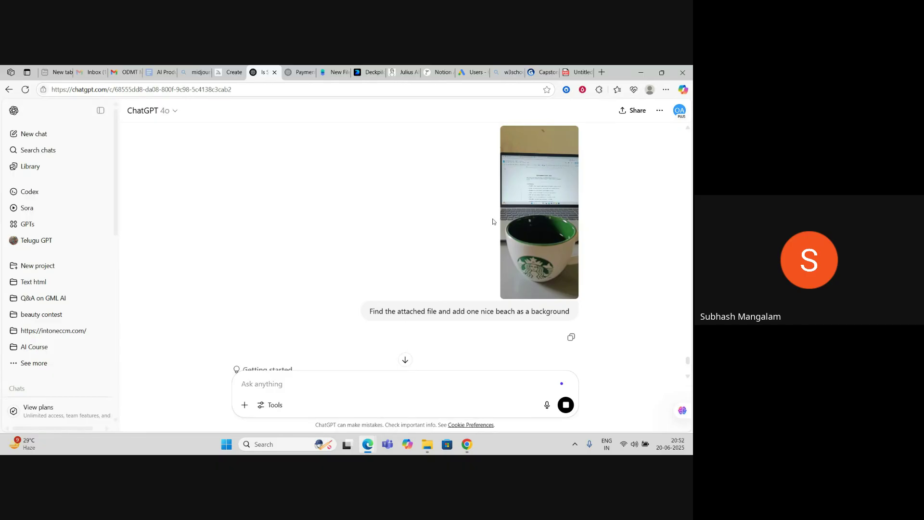
pyautogui.scroll(-2, 453, 241)
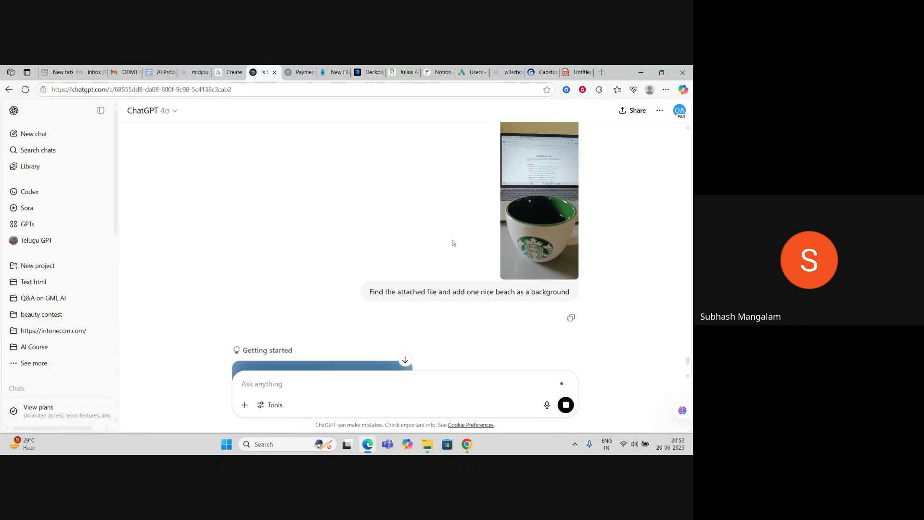
pyautogui.scroll(-2, 461, 238)
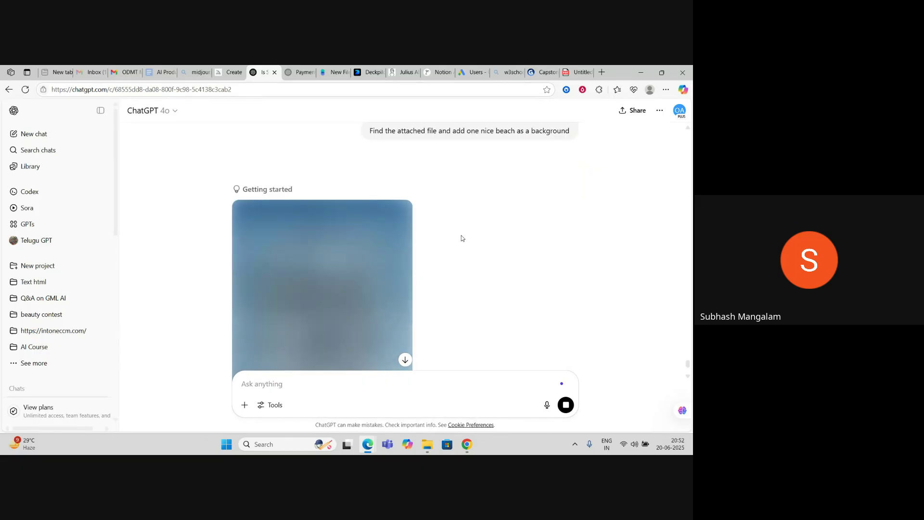
pyautogui.scroll(2, 460, 238)
pyautogui.scroll(3, 489, 265)
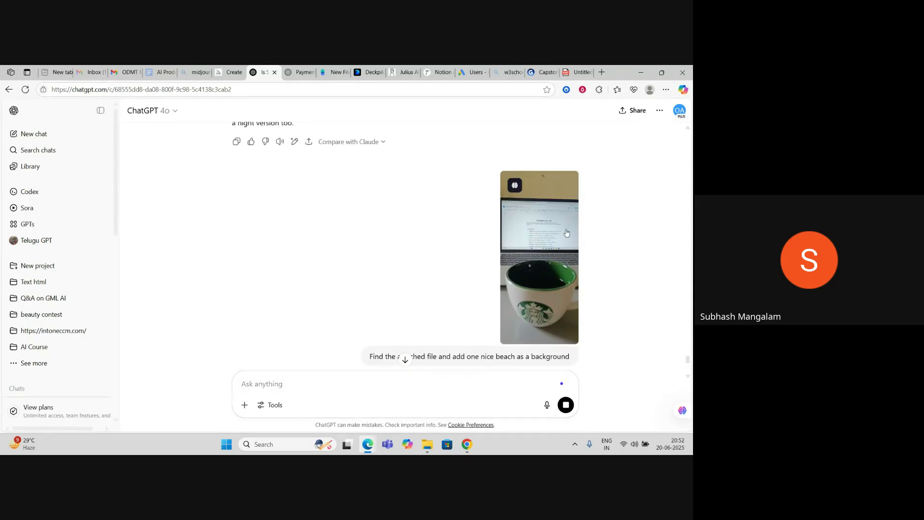
pyautogui.scroll(-4, 611, 239)
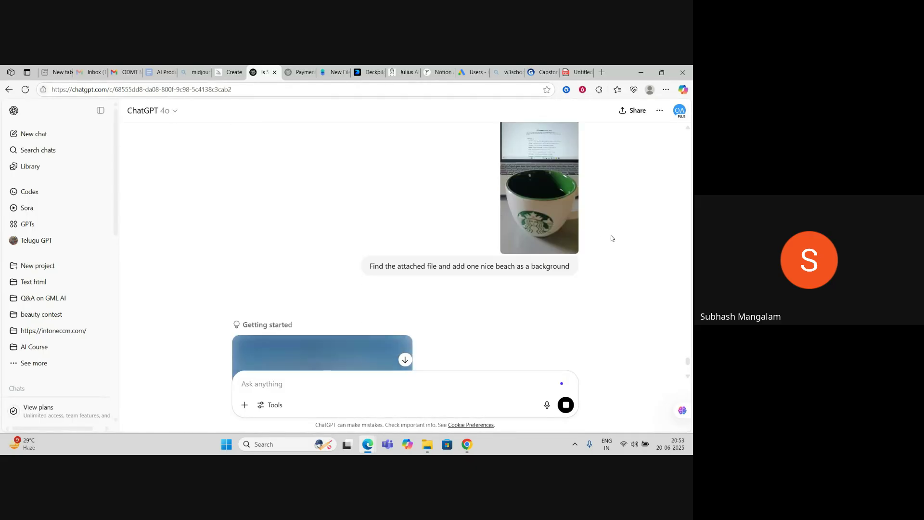
pyautogui.scroll(-1, 603, 236)
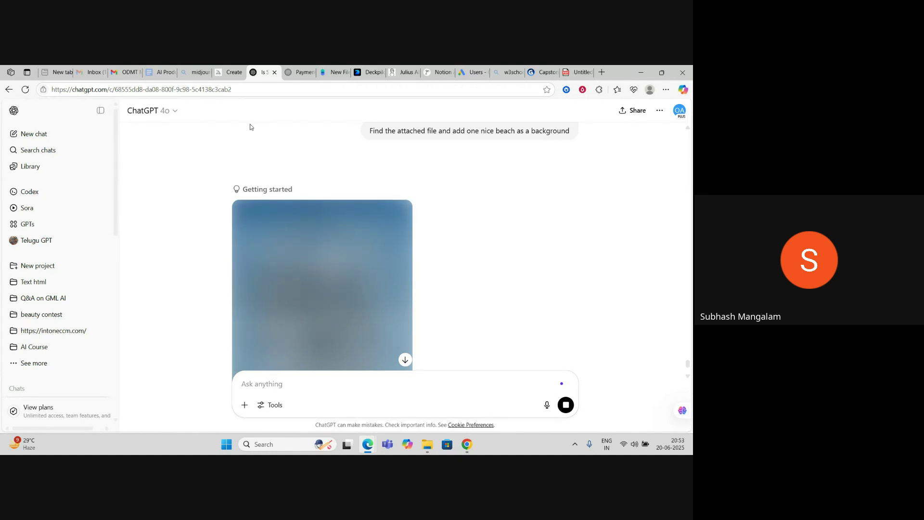
# Step: Close the Midjourney creation page and bring up the AI Video Generation section of the AI Productive Tools - 2025 document
pyautogui.click(231, 73)
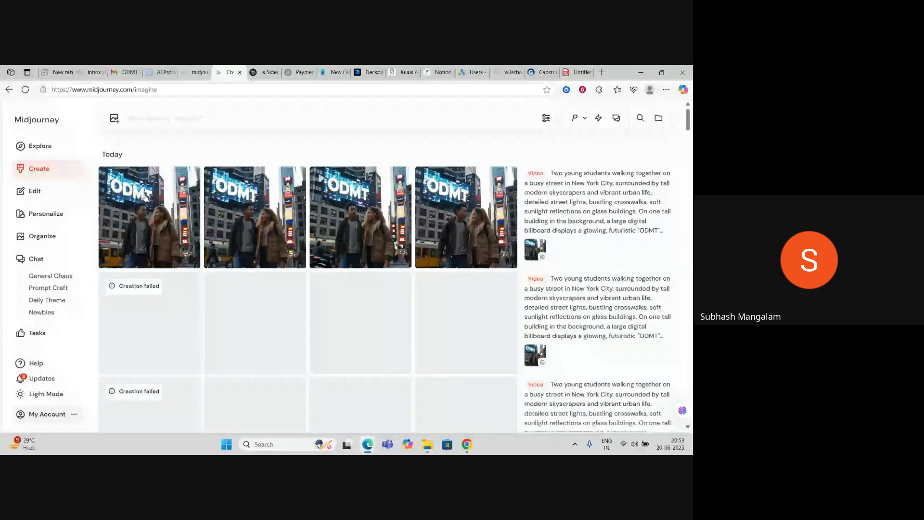
pyautogui.click(239, 73)
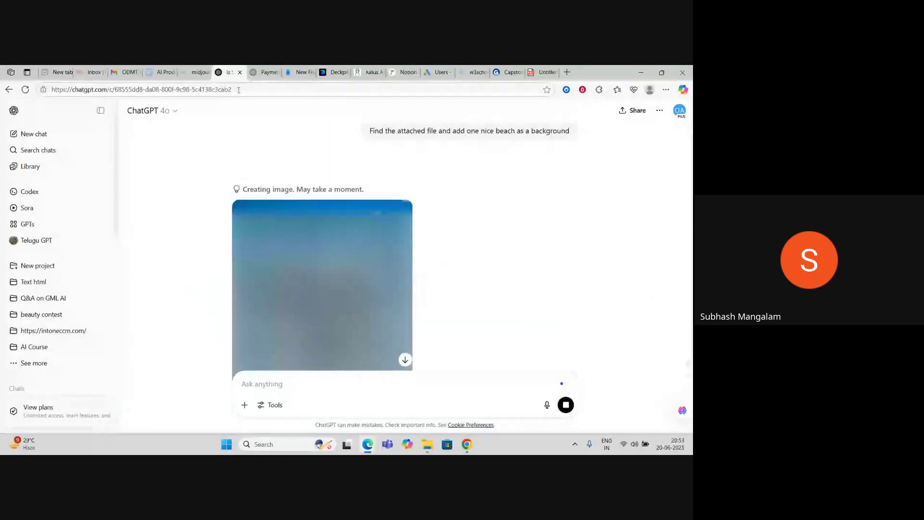
pyautogui.click(167, 73)
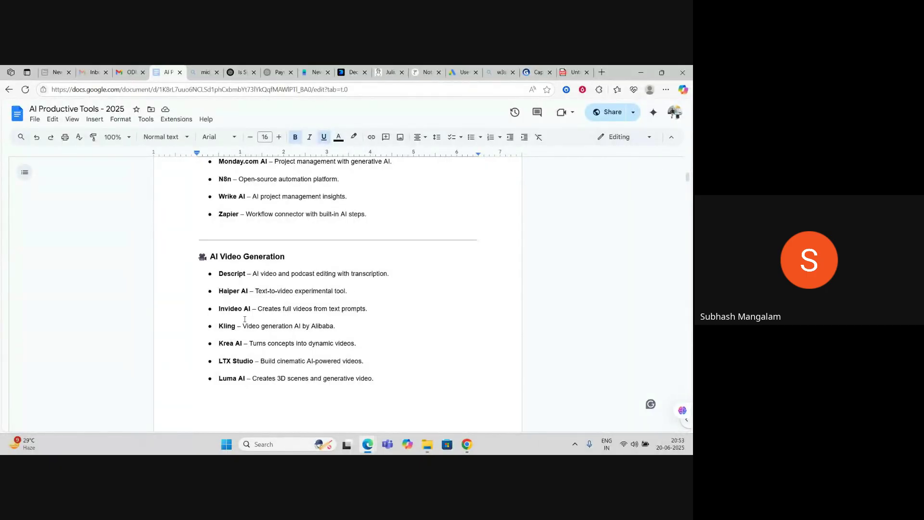
# Step: Return to the ChatGPT conversation and check the progress of the beach-background image being generated
pyautogui.click(237, 74)
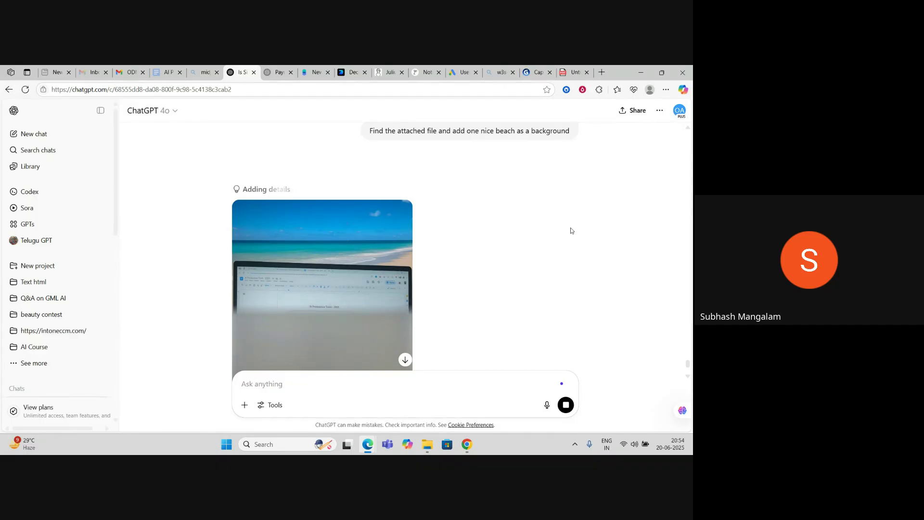
pyautogui.scroll(-1, 524, 260)
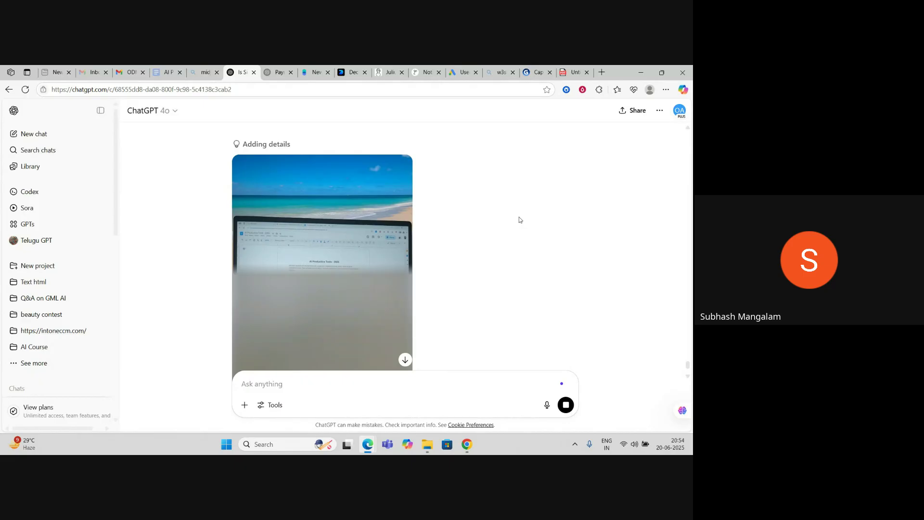
pyautogui.scroll(-1, 519, 219)
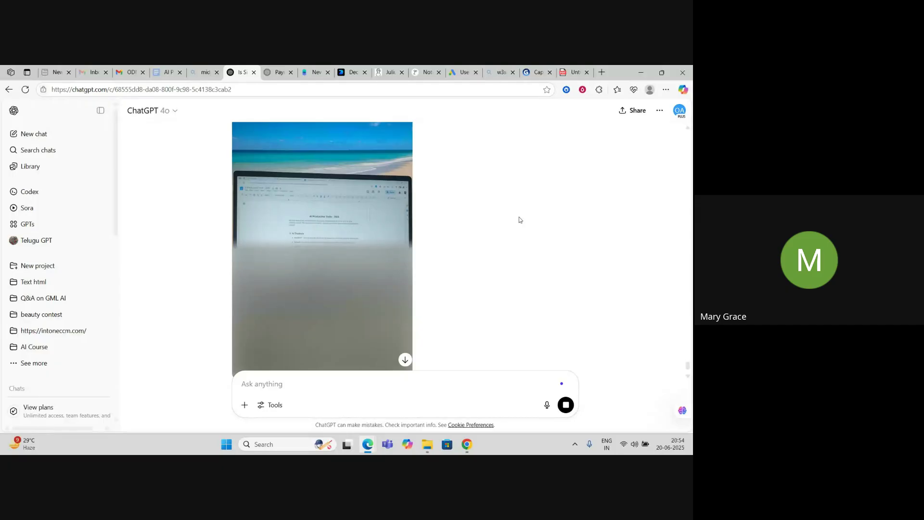
pyautogui.scroll(3, 519, 222)
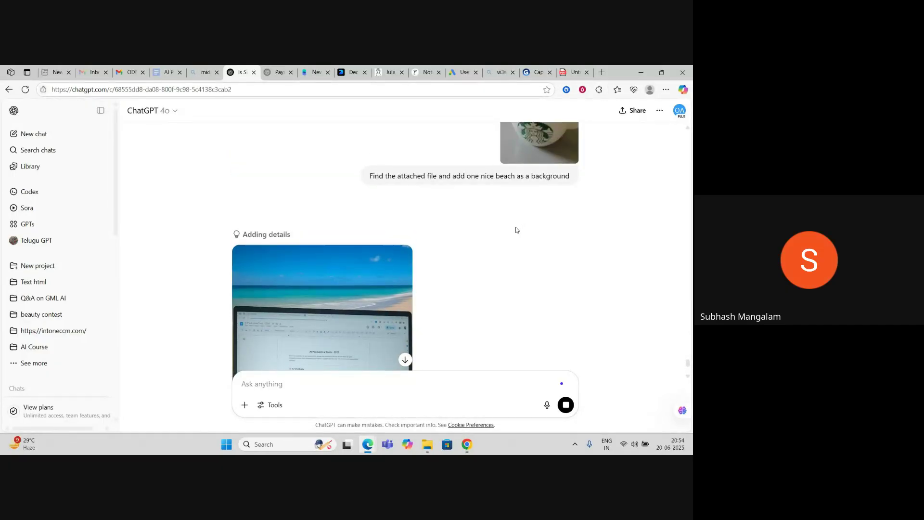
# Step: View the image "Jun 19, 2025, 10_55_20 AM (1).png" from the Downloads folder and close the viewer
pyautogui.click(429, 446)
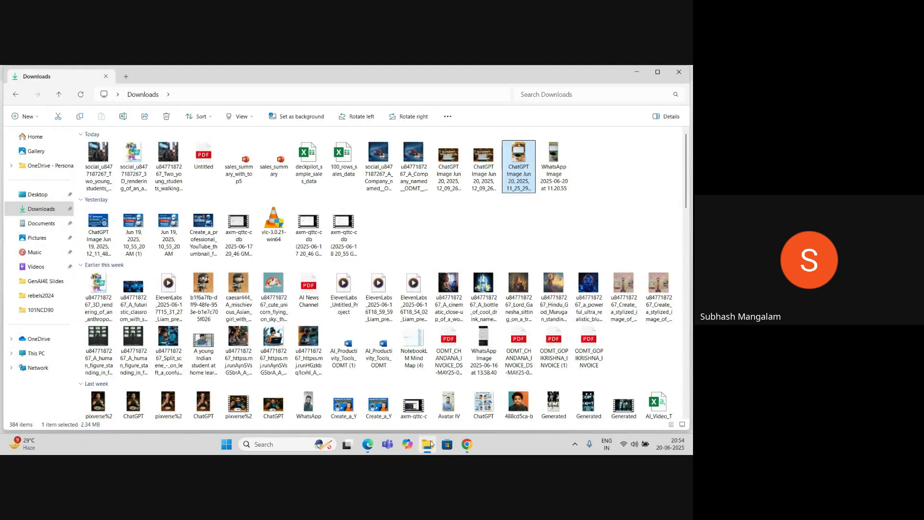
pyautogui.doubleClick(123, 224)
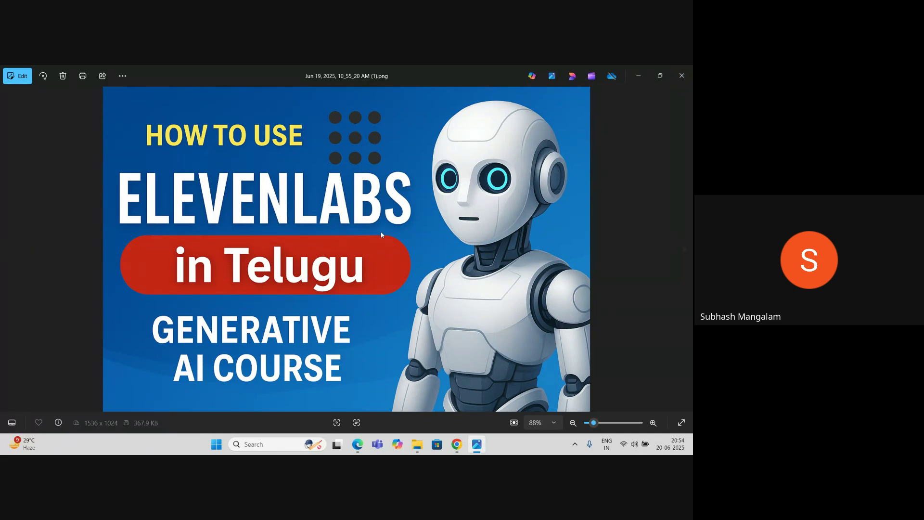
pyautogui.click(678, 84)
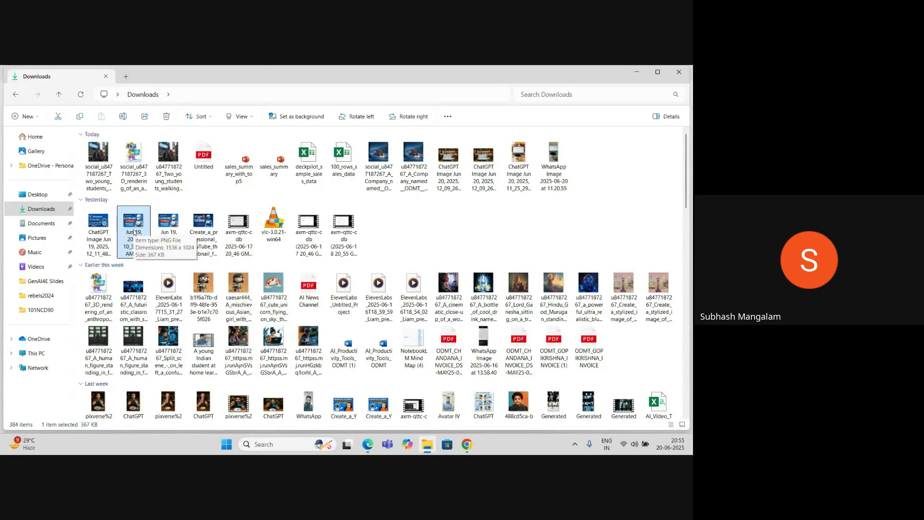
# Step: Return to the ChatGPT conversation, examine the generated beach-background mug image at full size, and close the enlarged view
pyautogui.click(368, 444)
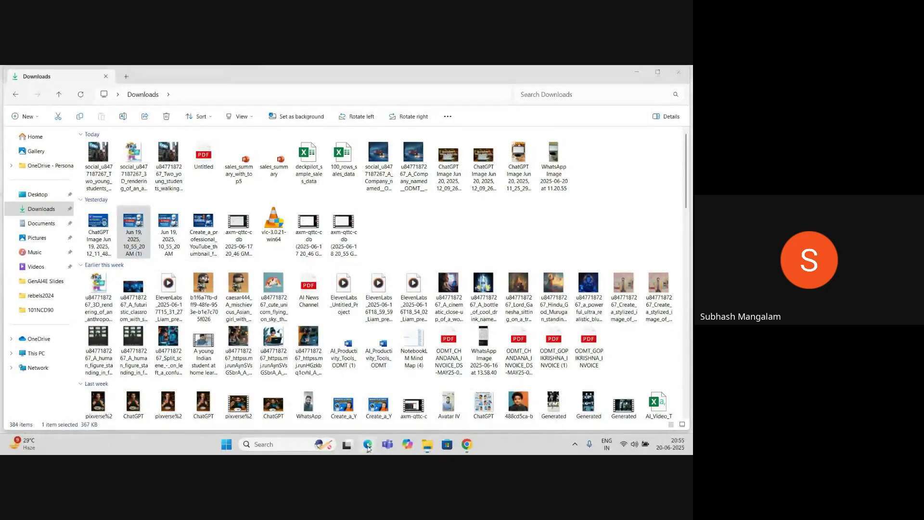
pyautogui.click(306, 412)
pyautogui.scroll(-3, 462, 295)
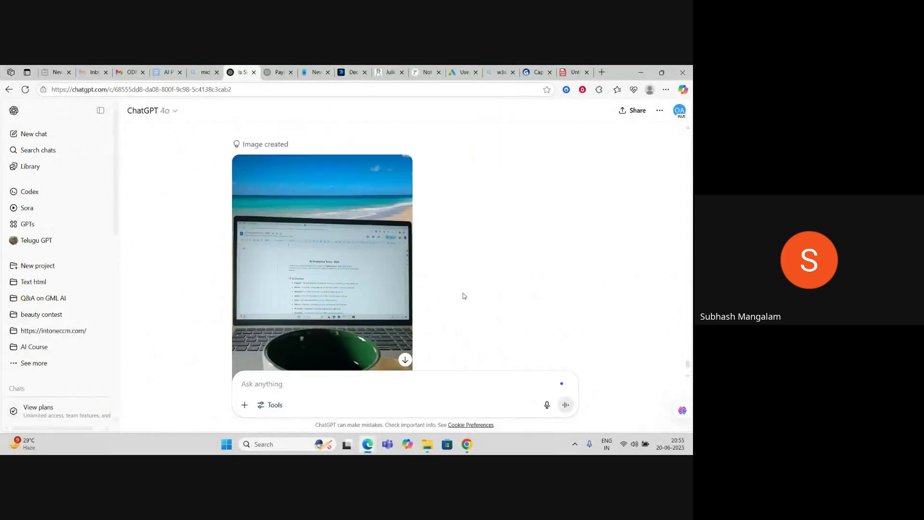
pyautogui.scroll(2, 463, 297)
pyautogui.click(343, 284)
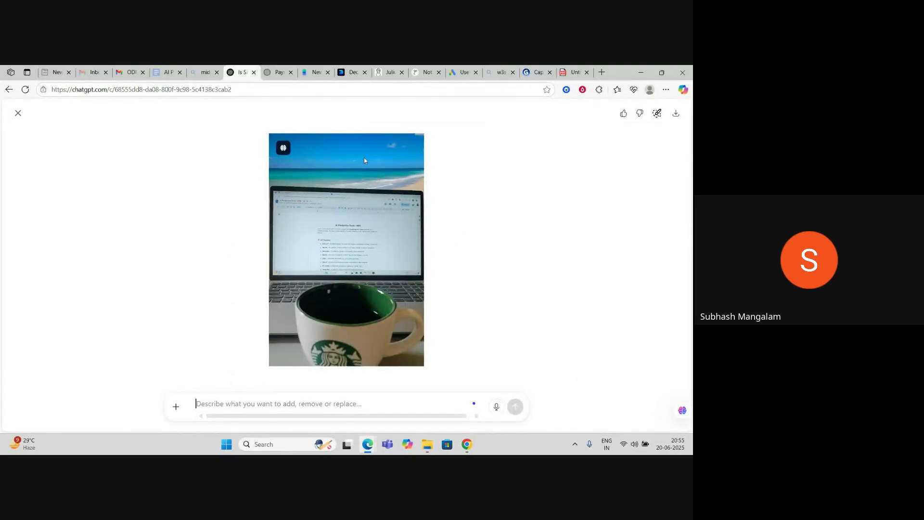
pyautogui.click(18, 112)
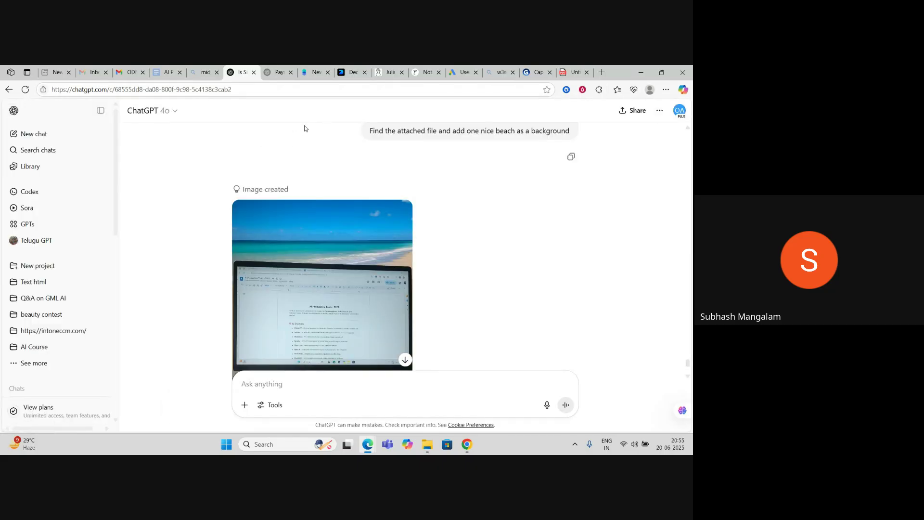
pyautogui.scroll(-2, 453, 214)
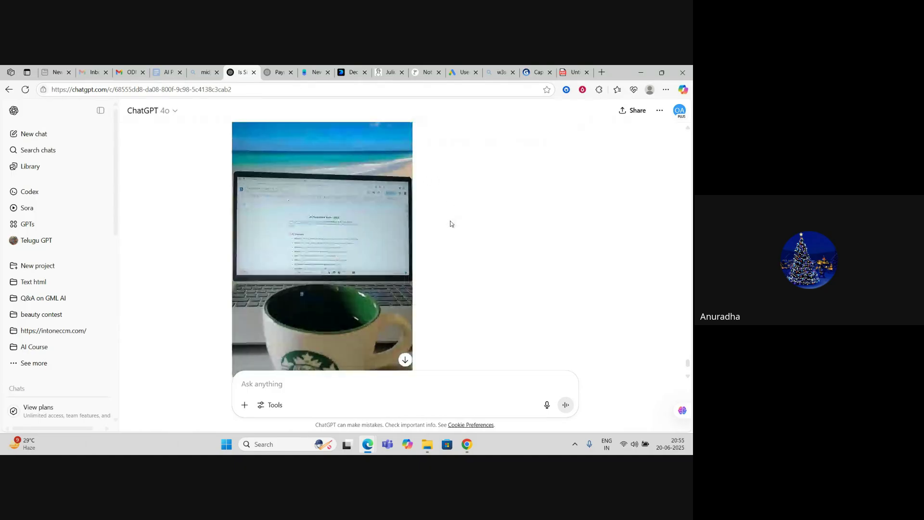
# Step: Check the Google Meet call window and minimize it to get back to the ChatGPT conversation
pyautogui.moveTo(374, 443)
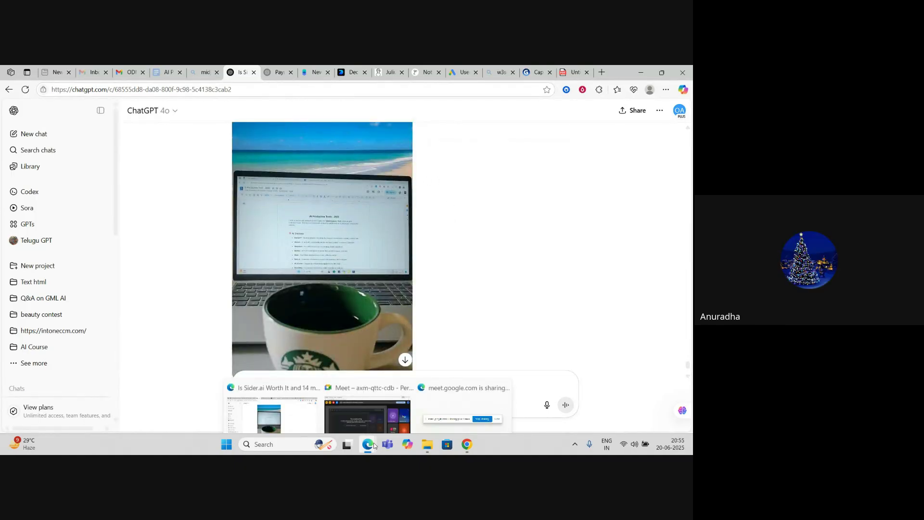
pyautogui.click(365, 408)
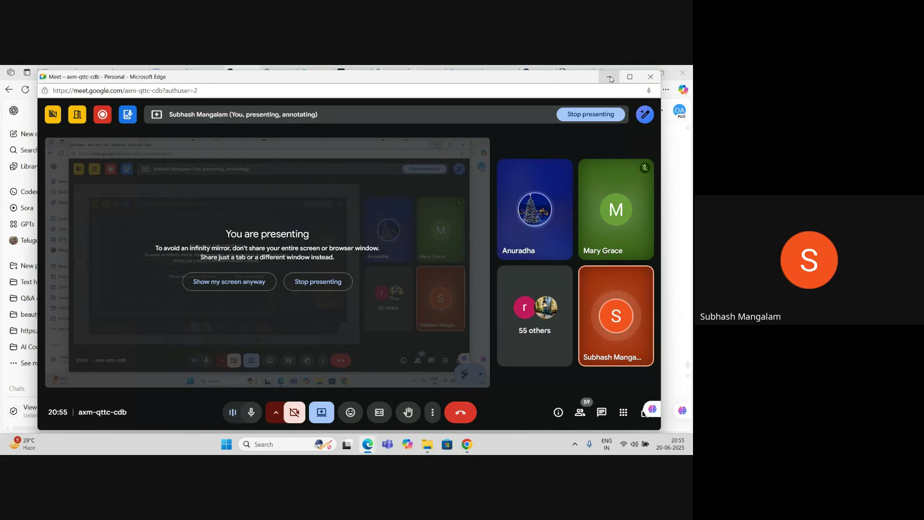
pyautogui.click(609, 78)
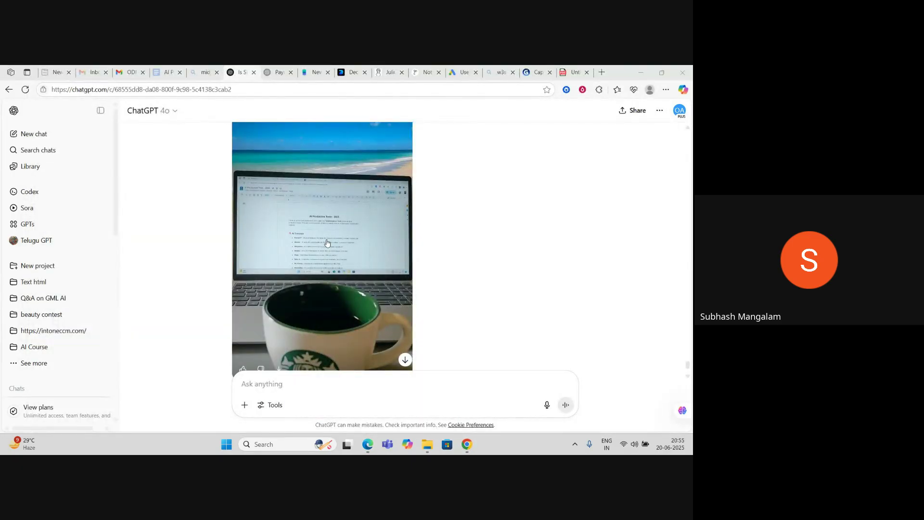
# Step: Switch to Chrome, search Google for "compress my image file" in a new tab, and open iLoveIMG's Compress IMAGE page
pyautogui.click(467, 445)
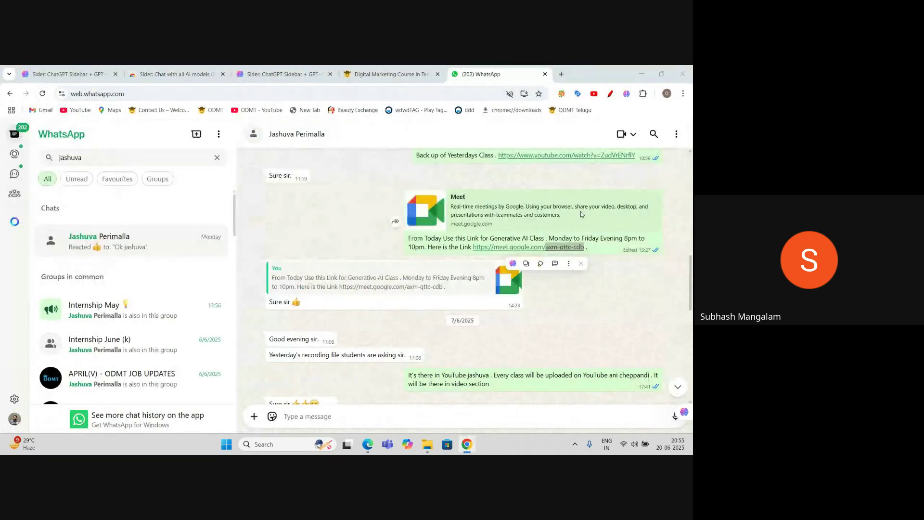
pyautogui.click(562, 73)
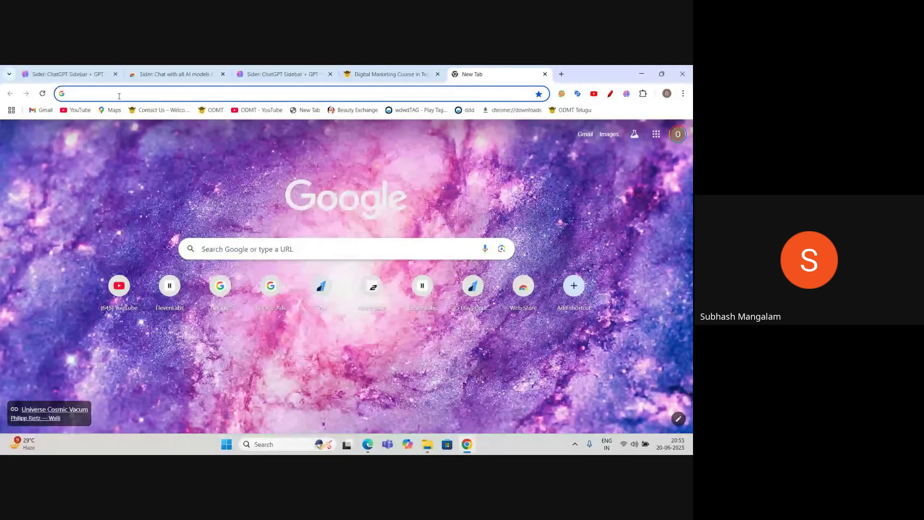
pyautogui.click(119, 97)
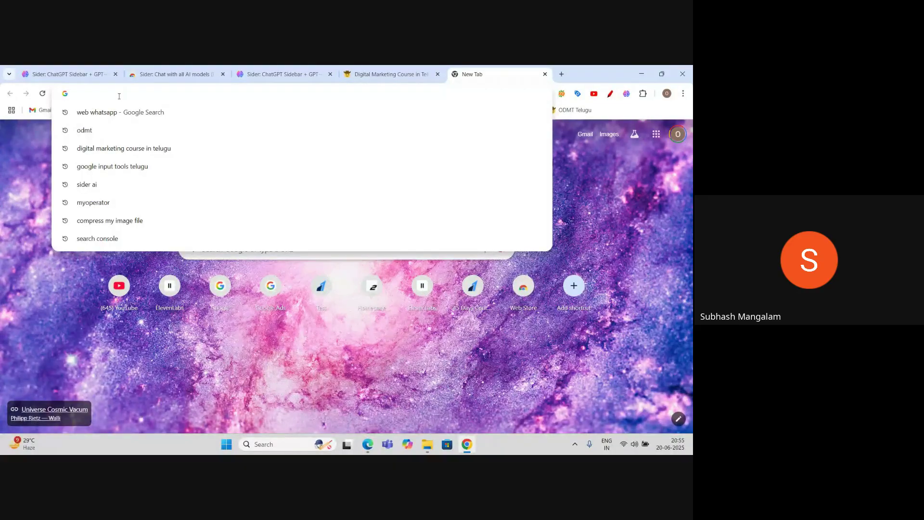
pyautogui.click(110, 222)
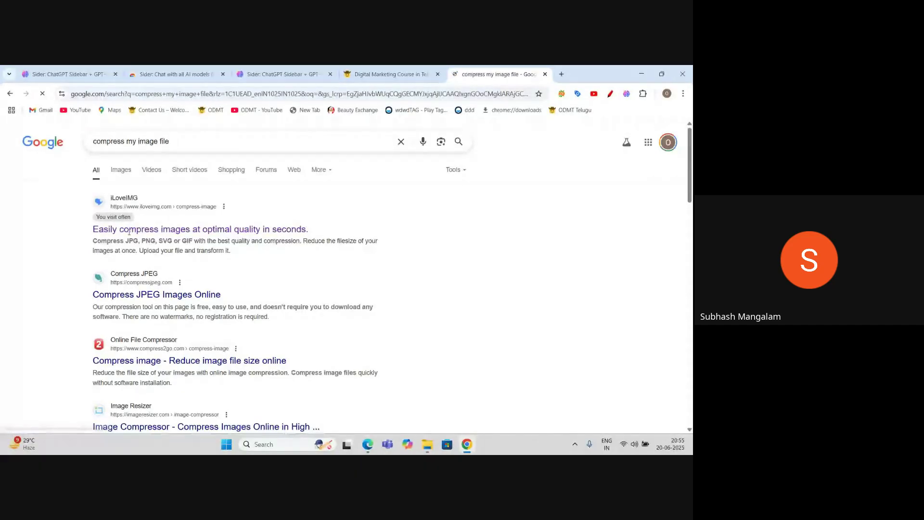
pyautogui.click(138, 230)
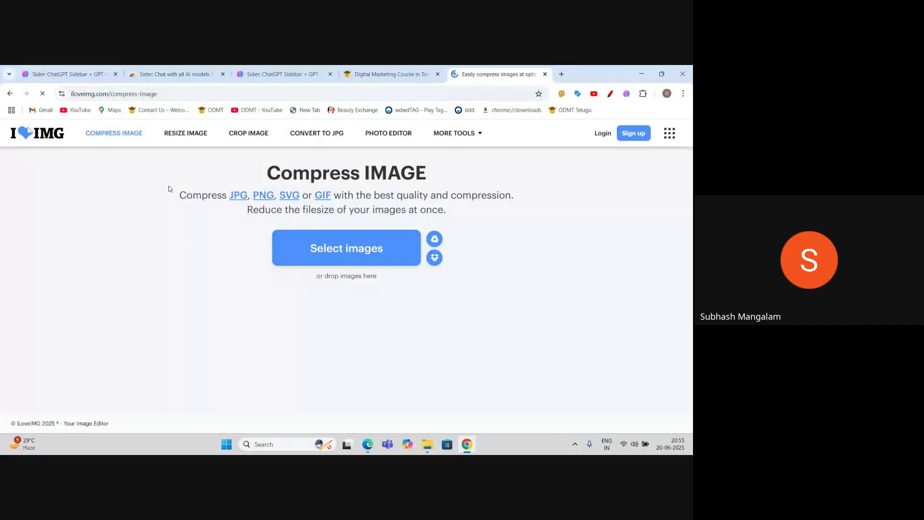
# Step: Upload "Jun 19, 2025, 10_55_20 AM" from Downloads to iLoveIMG and compress it
pyautogui.click(381, 250)
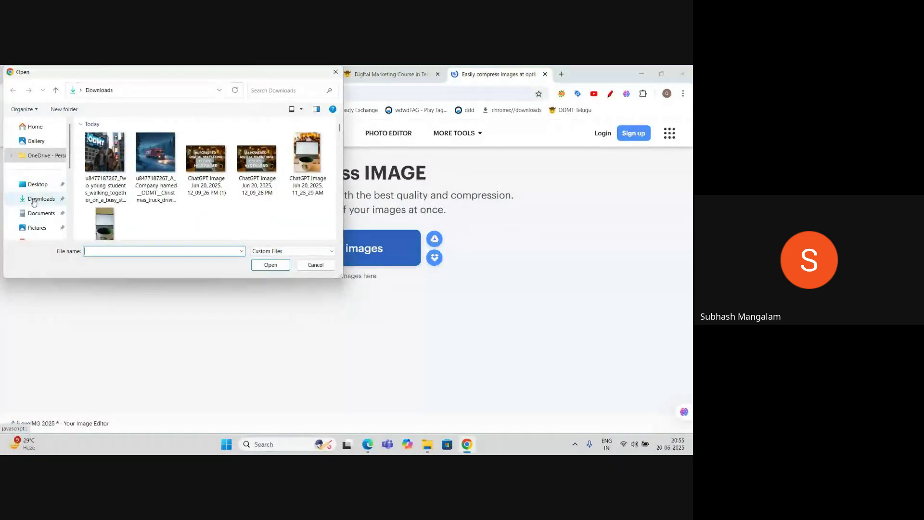
pyautogui.click(33, 202)
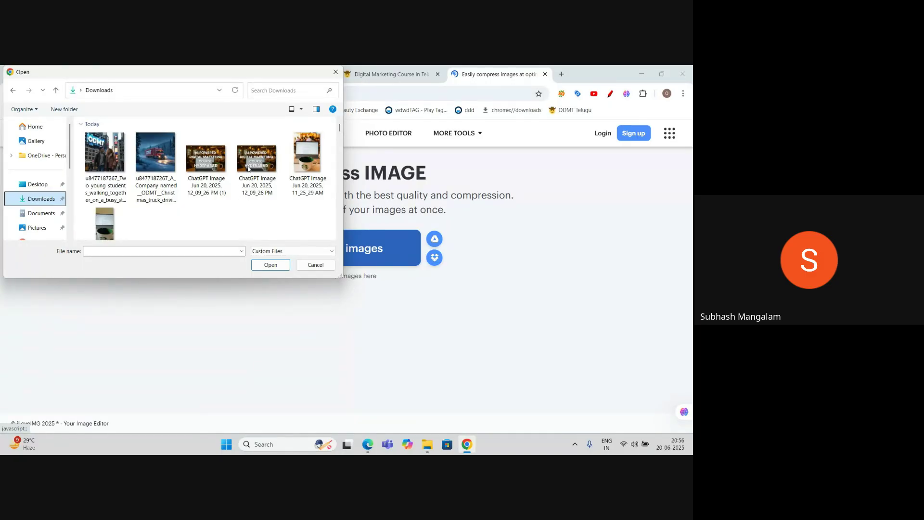
pyautogui.scroll(-3, 247, 168)
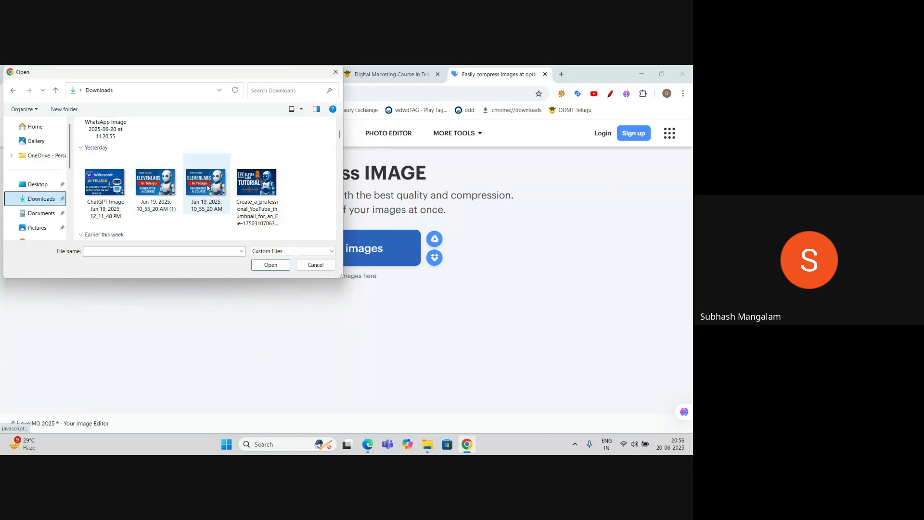
pyautogui.click(206, 194)
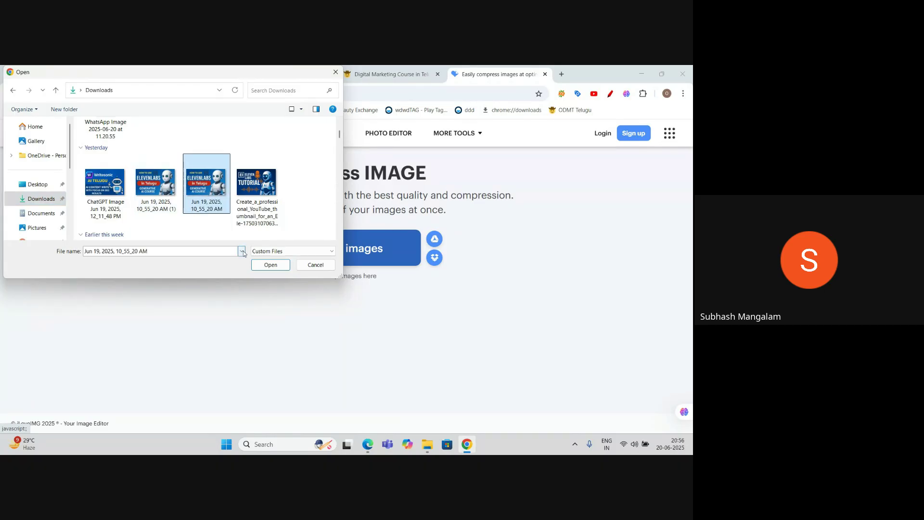
pyautogui.click(264, 268)
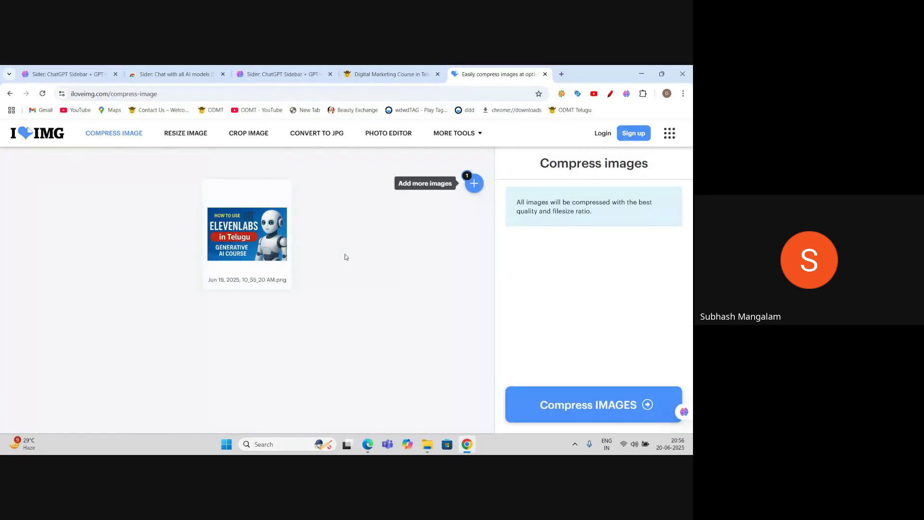
pyautogui.click(586, 409)
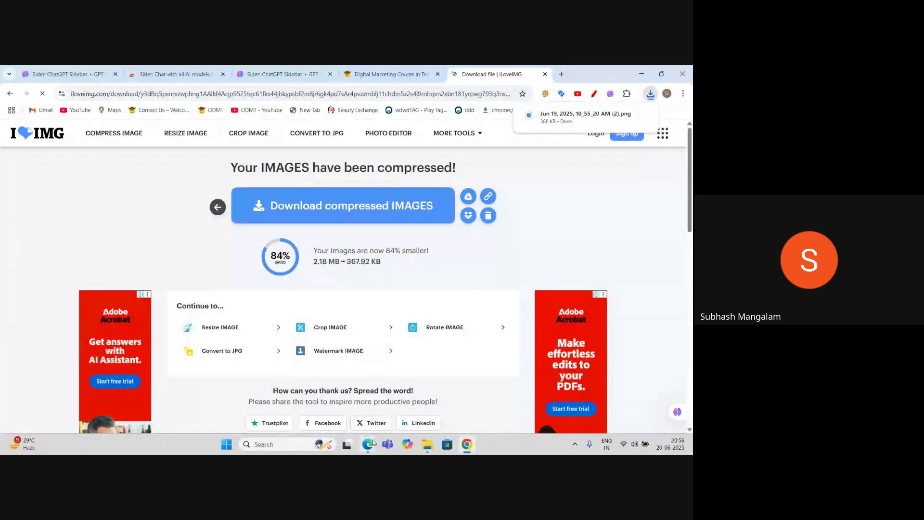
# Step: Switch back to Edge and find the AI Writing Tools section in the AI Productive Tools - 2025 document
pyautogui.moveTo(373, 443)
pyautogui.click(298, 390)
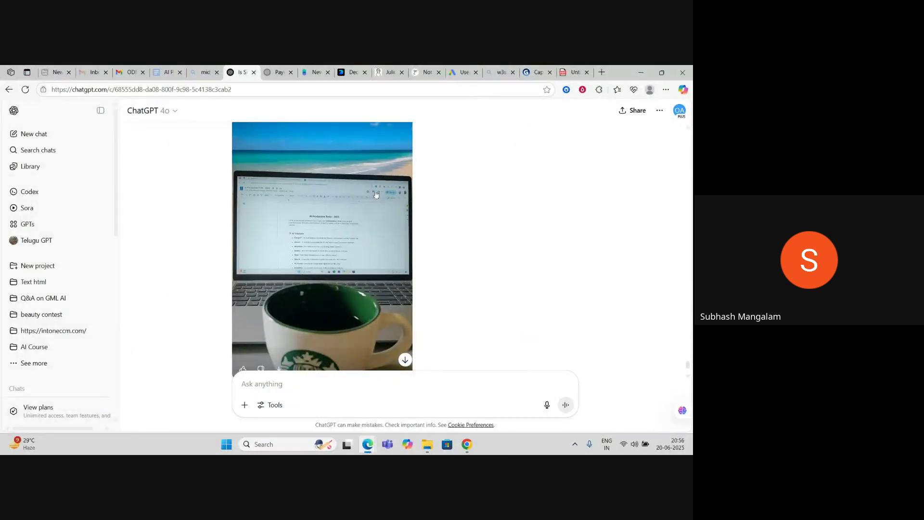
pyautogui.click(168, 72)
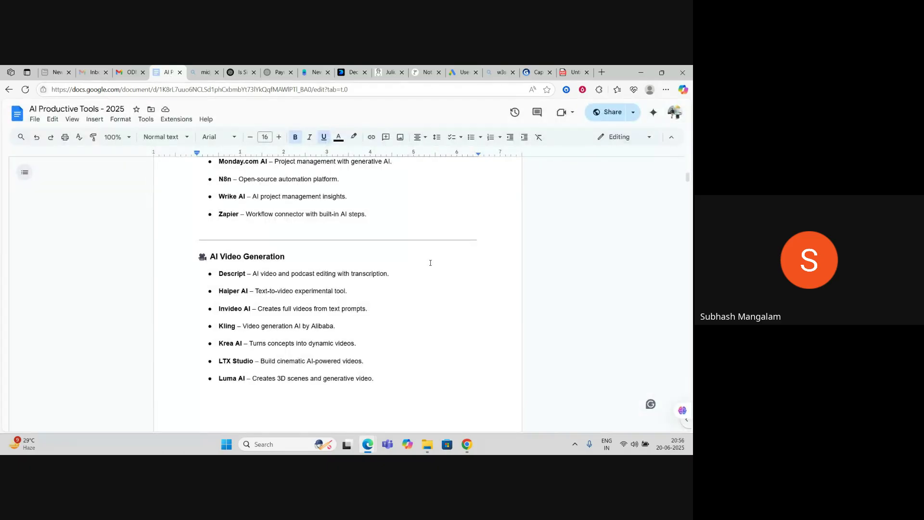
pyautogui.scroll(3, 430, 262)
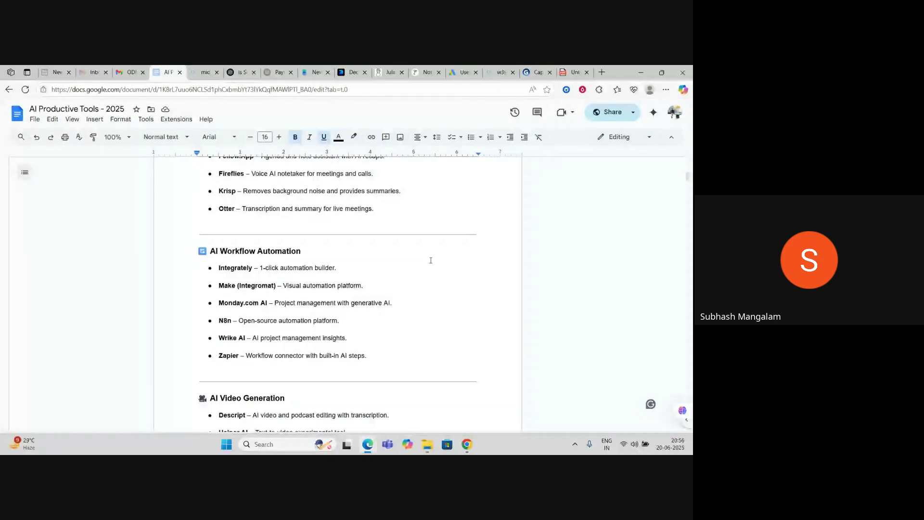
pyautogui.scroll(20, 430, 260)
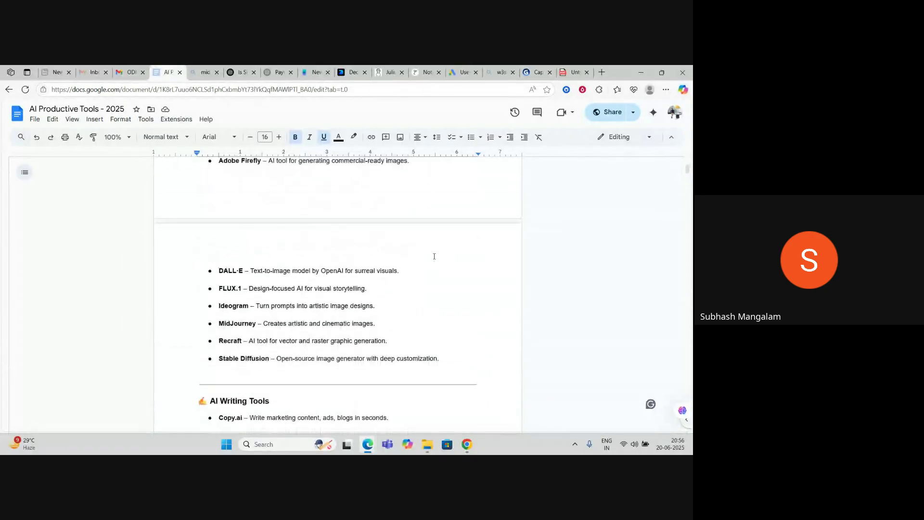
pyautogui.scroll(-6, 435, 256)
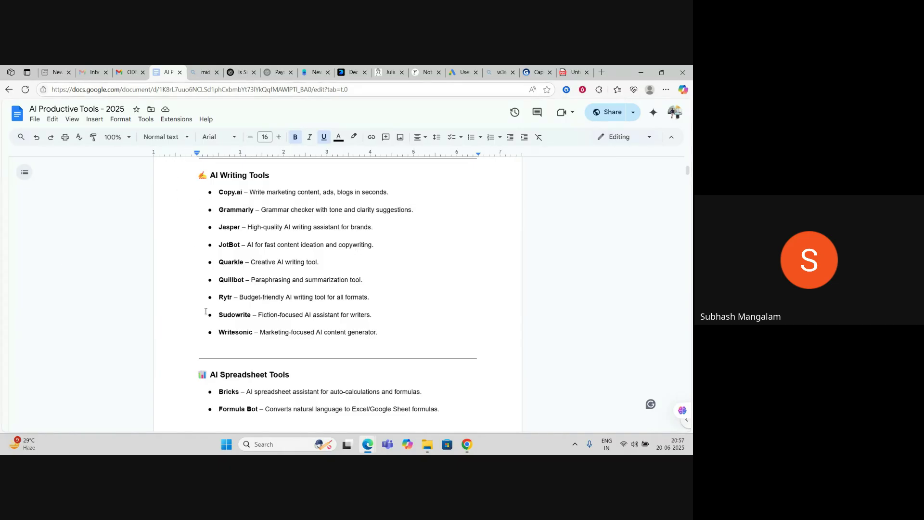
# Step: Search Google for "writesonic" in place of the Bing midjourney search and open the Writesonic website
pyautogui.moveTo(219, 334); pyautogui.dragTo(251, 333)
pyautogui.click(206, 69)
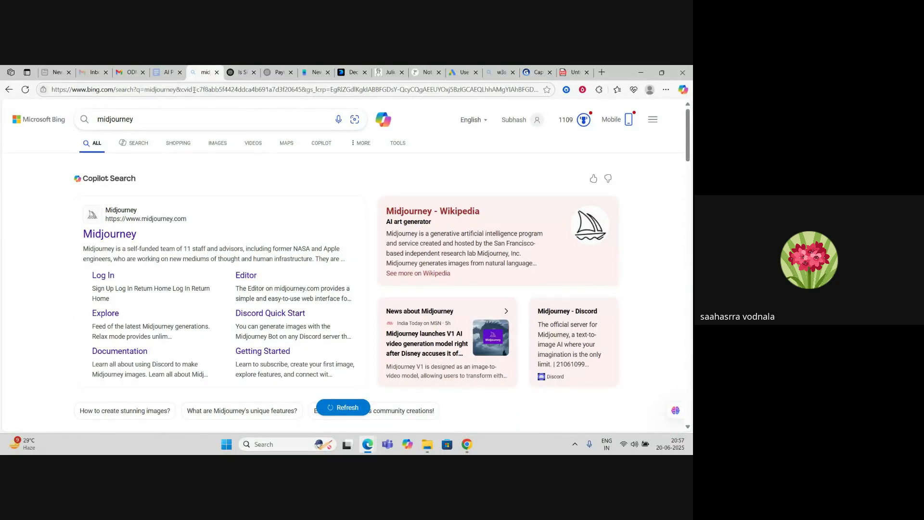
pyautogui.click(194, 90)
pyautogui.write('goo')
pyautogui.press('Return')
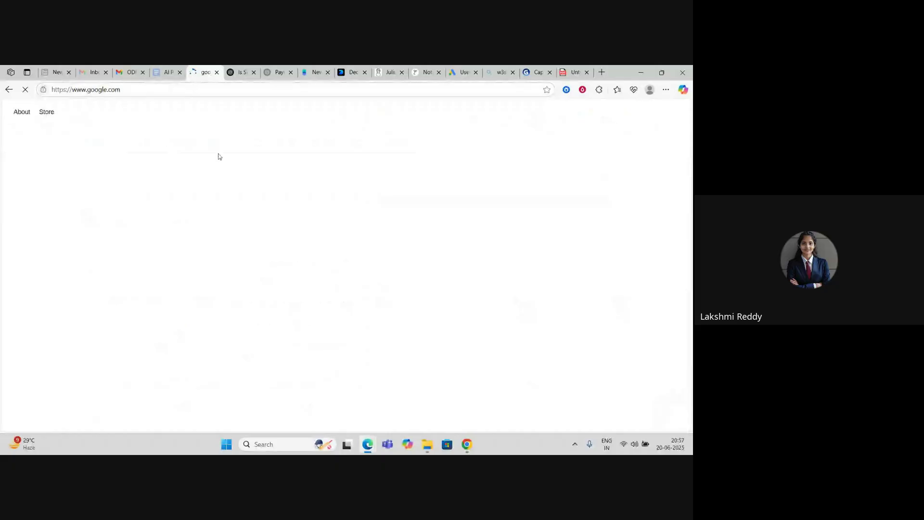
pyautogui.write('writeson')
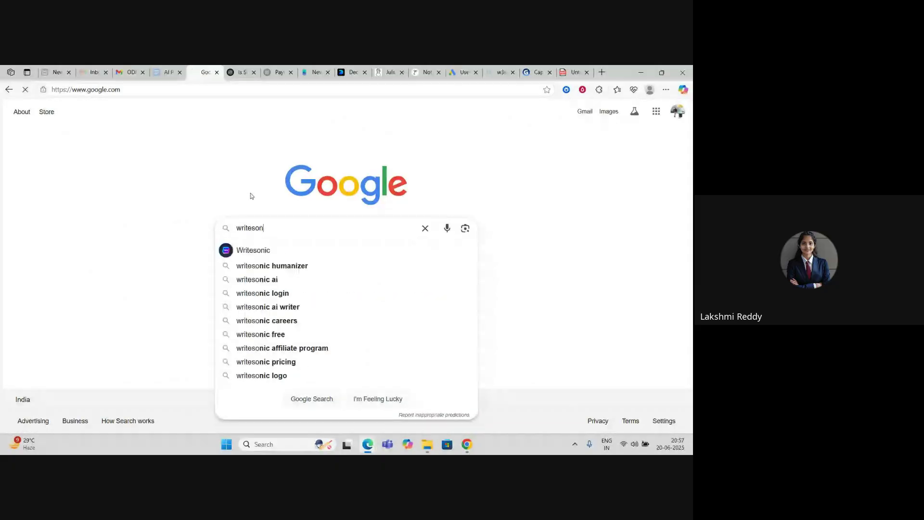
pyautogui.write('ic')
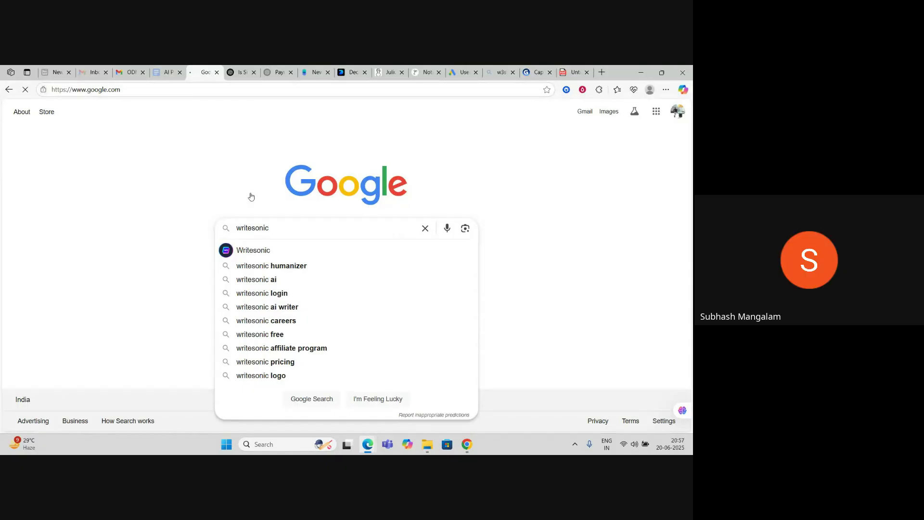
pyautogui.press('Return')
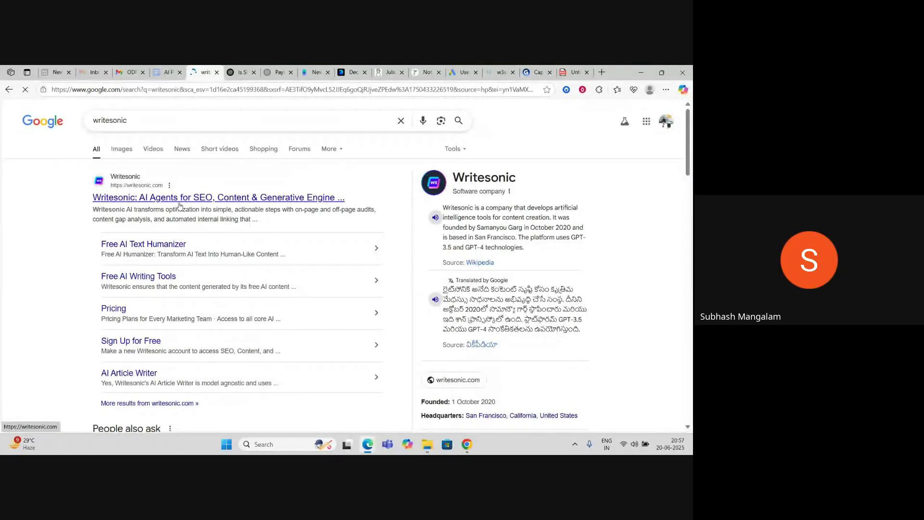
pyautogui.click(181, 201)
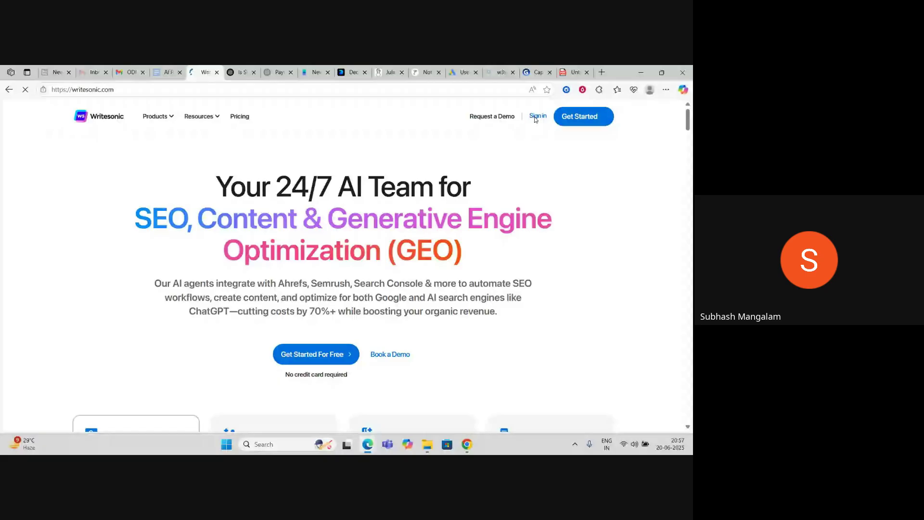
# Step: Sign in to Writesonic and open its Chatsonic chat
pyautogui.click(536, 117)
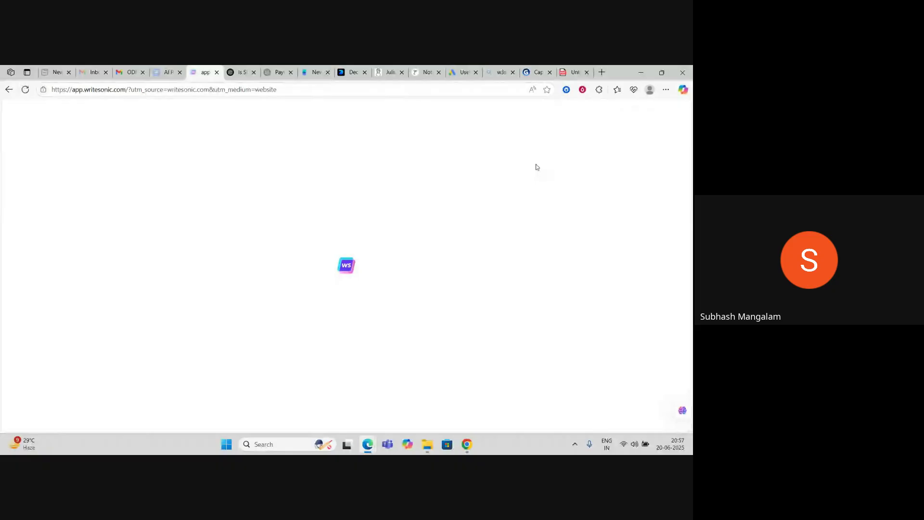
pyautogui.click(158, 72)
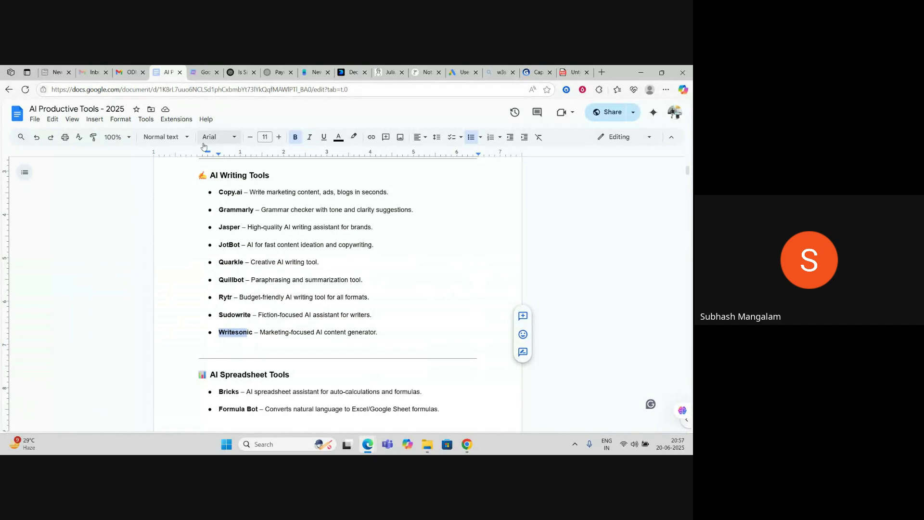
pyautogui.click(204, 77)
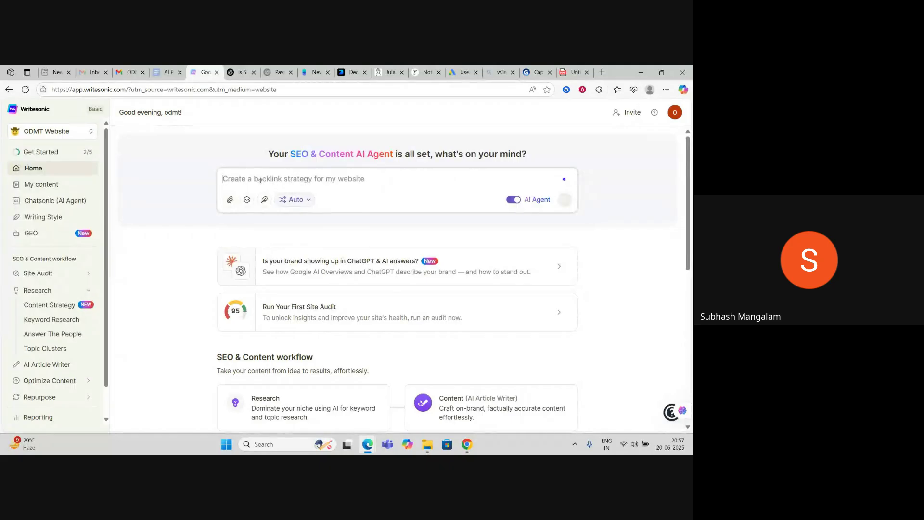
pyautogui.click(60, 204)
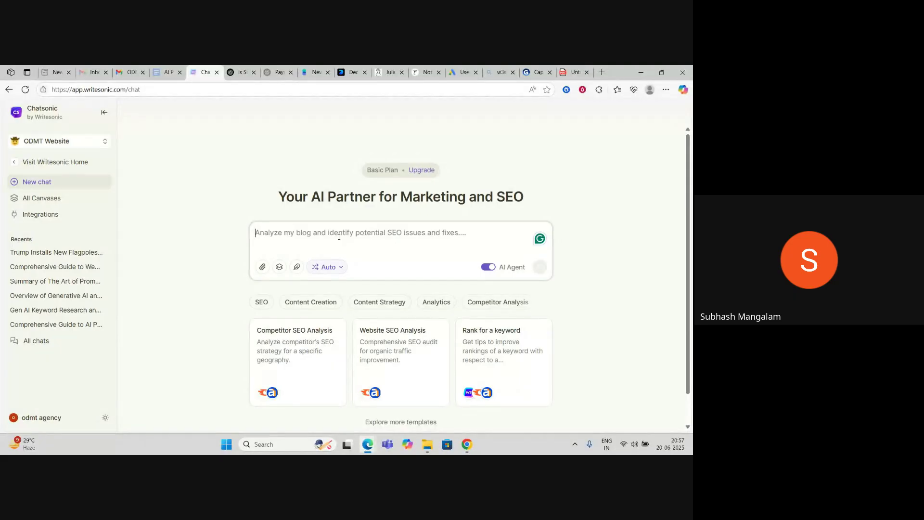
# Step: Submit the Chatsonic prompt "Write an artcile on GEO, generative engine optimization"
pyautogui.write('W')
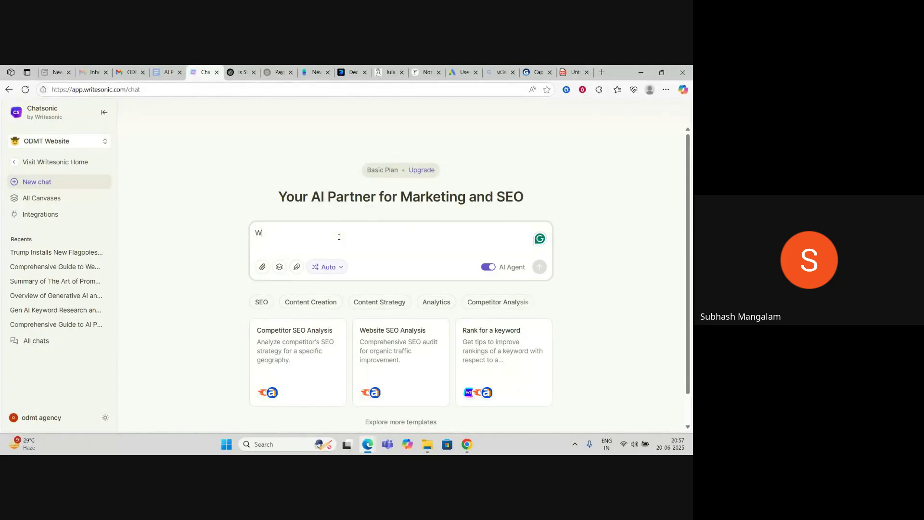
pyautogui.write('rite an artcile on')
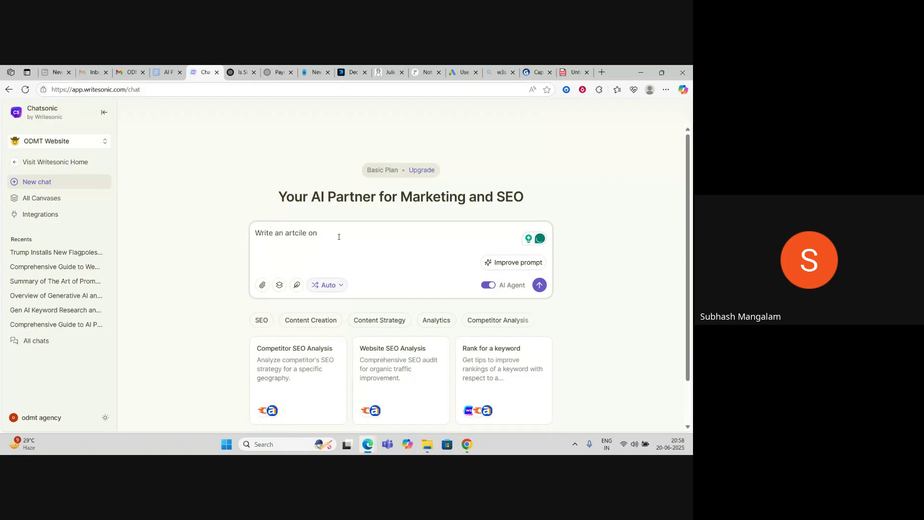
pyautogui.write(' GEO, generative ')
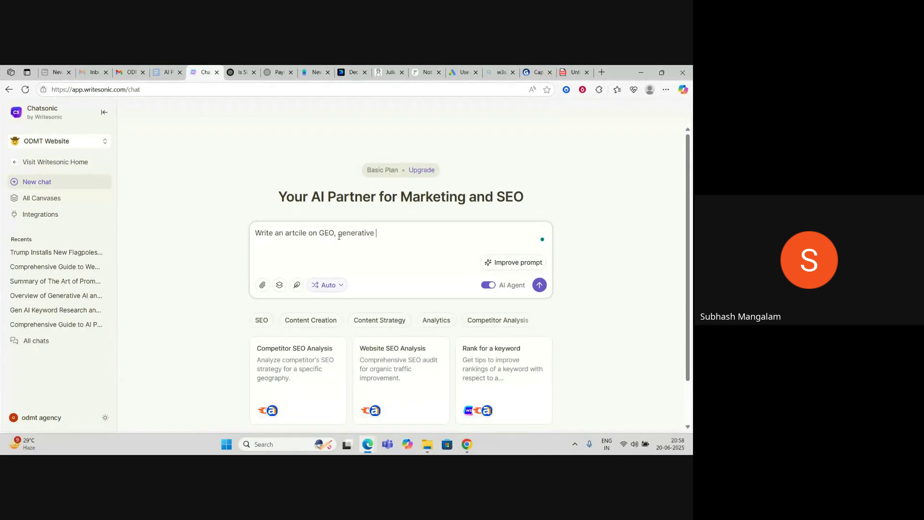
pyautogui.write('engine optimization')
pyautogui.click(540, 285)
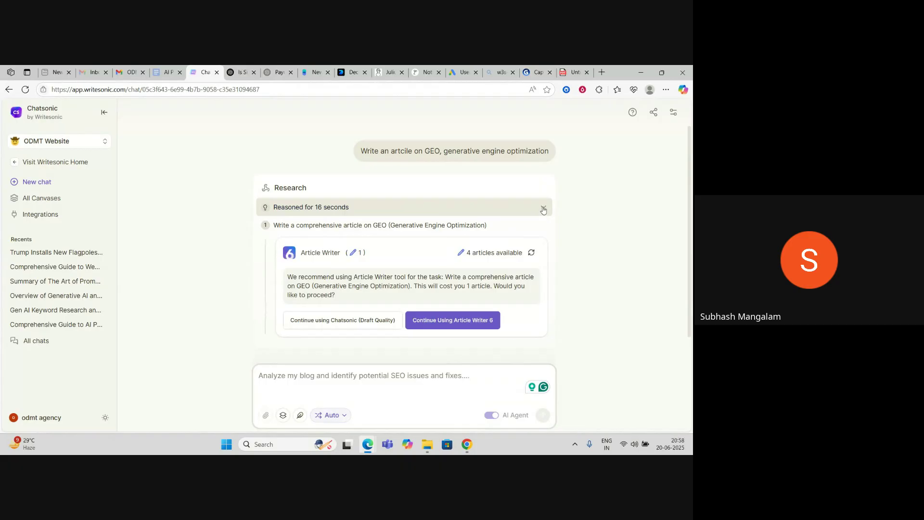
# Step: Expand Chatsonic's reasoning for the GEO article and continue using Article Writer 6
pyautogui.click(353, 207)
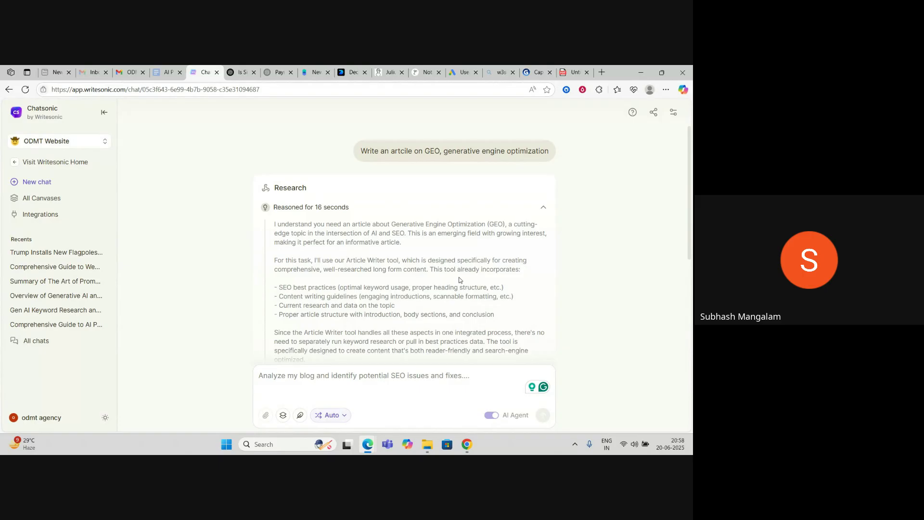
pyautogui.scroll(-1, 489, 278)
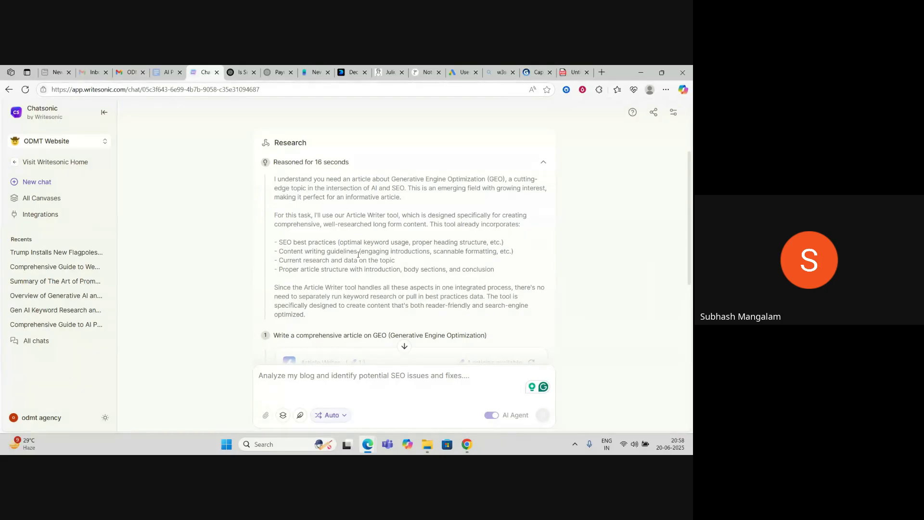
pyautogui.scroll(-3, 350, 270)
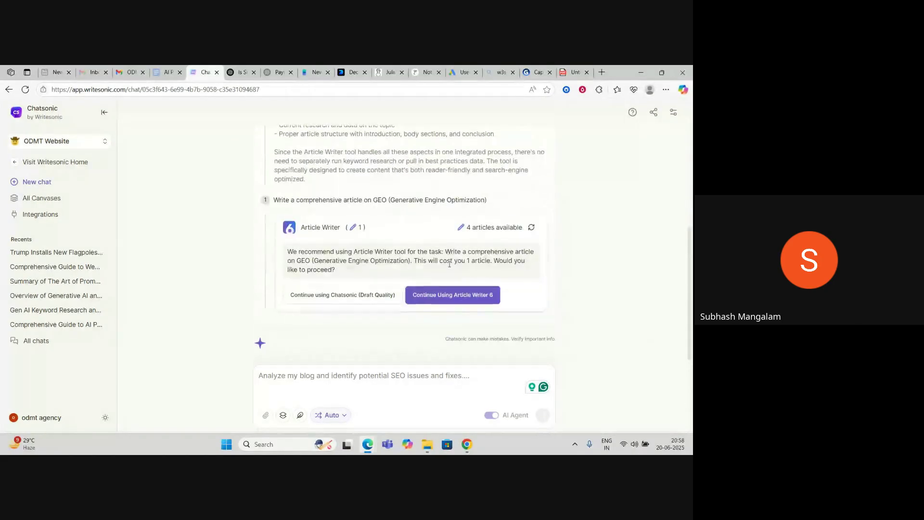
pyautogui.click(428, 297)
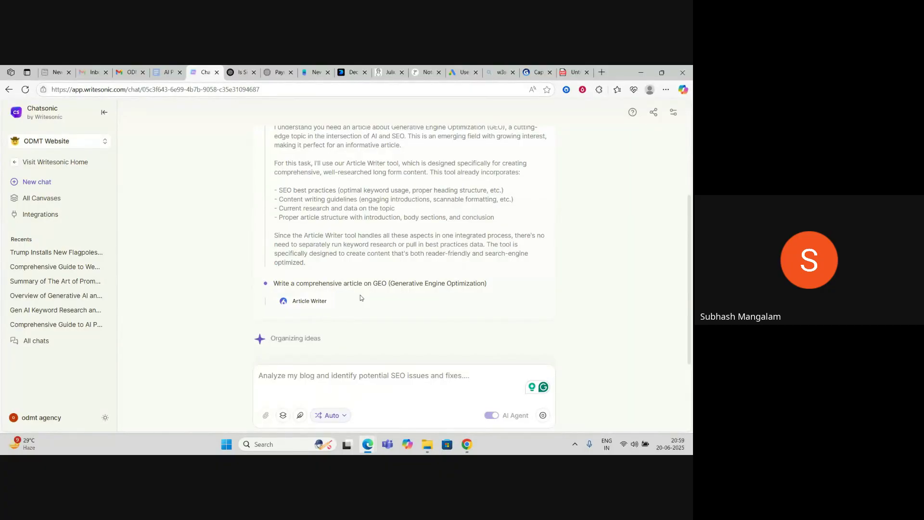
# Step: Review the proposed title and outline of the Generative Engine Optimization article and generate the article from them
pyautogui.click(174, 75)
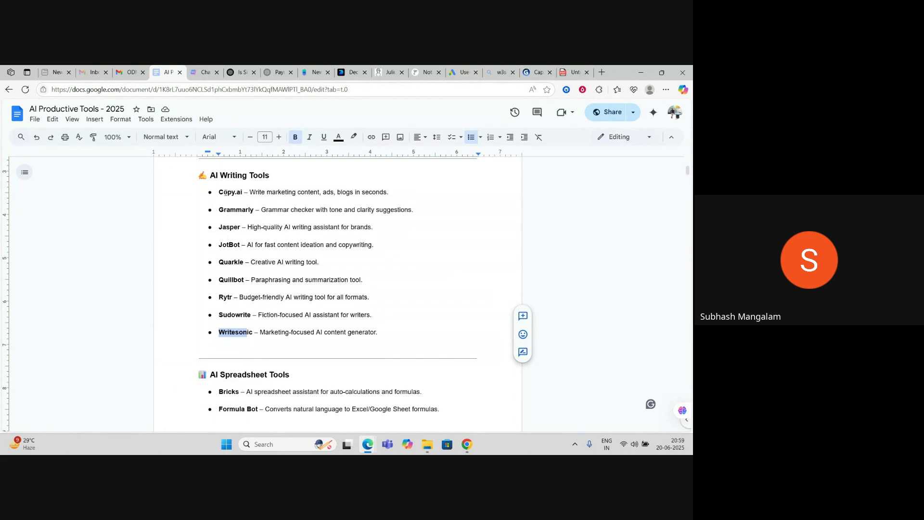
pyautogui.click(209, 72)
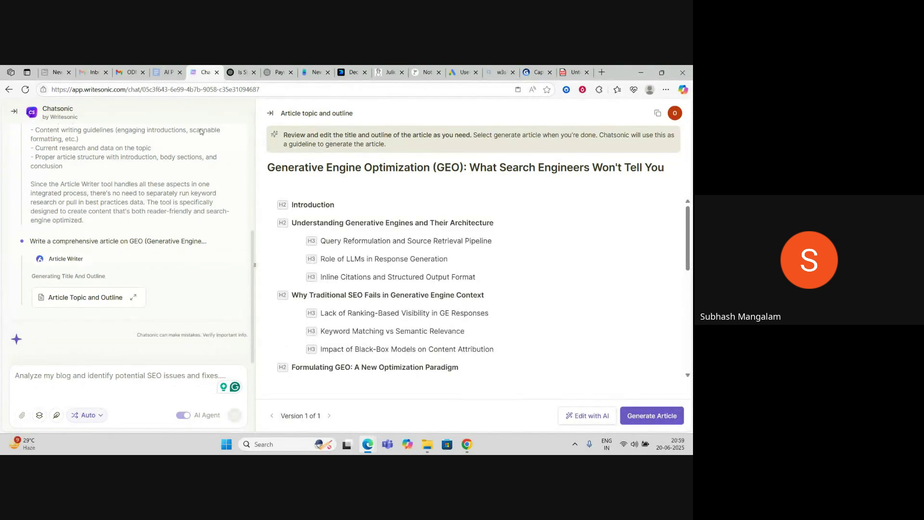
pyautogui.scroll(-8, 420, 260)
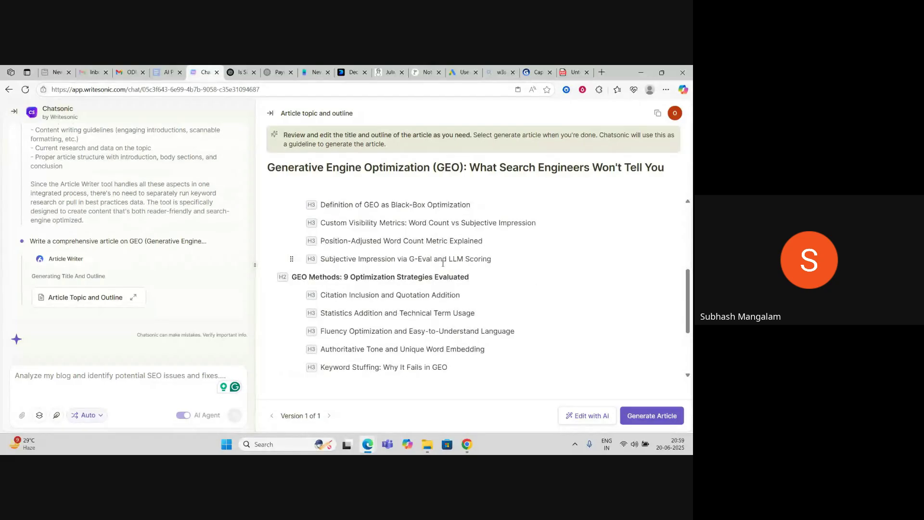
pyautogui.scroll(-2, 443, 263)
pyautogui.scroll(10, 444, 265)
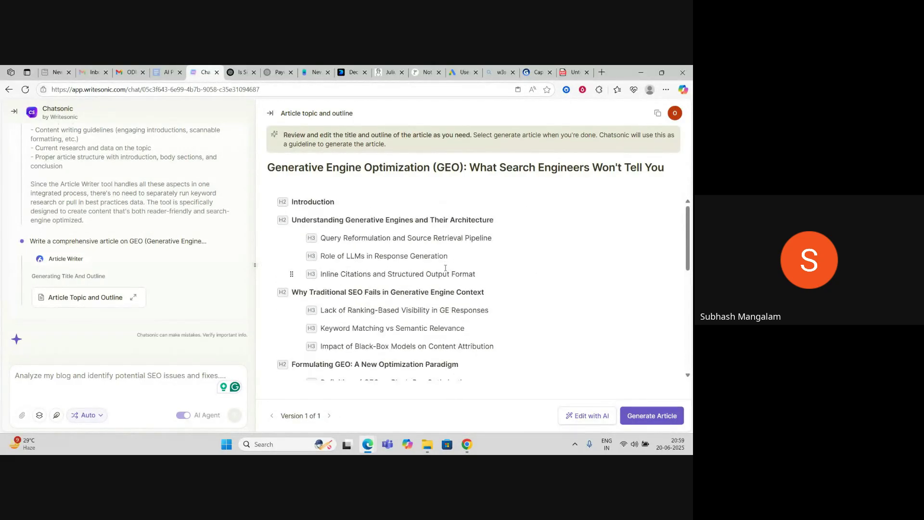
pyautogui.scroll(-3, 445, 267)
pyautogui.scroll(-5, 445, 268)
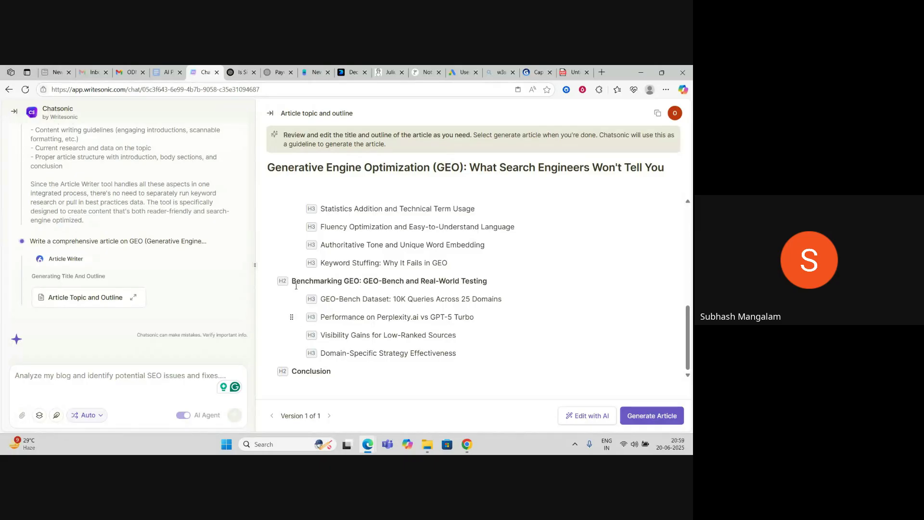
pyautogui.scroll(10, 301, 303)
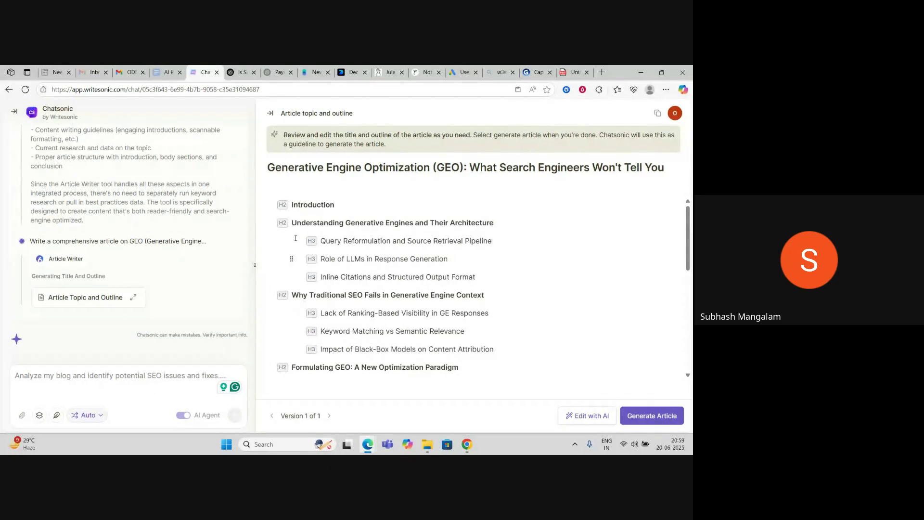
pyautogui.scroll(-5, 428, 267)
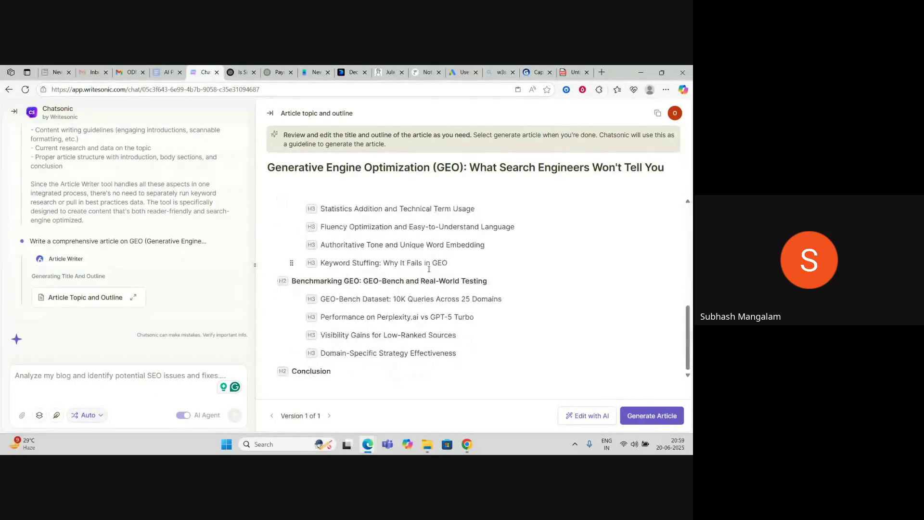
pyautogui.click(640, 415)
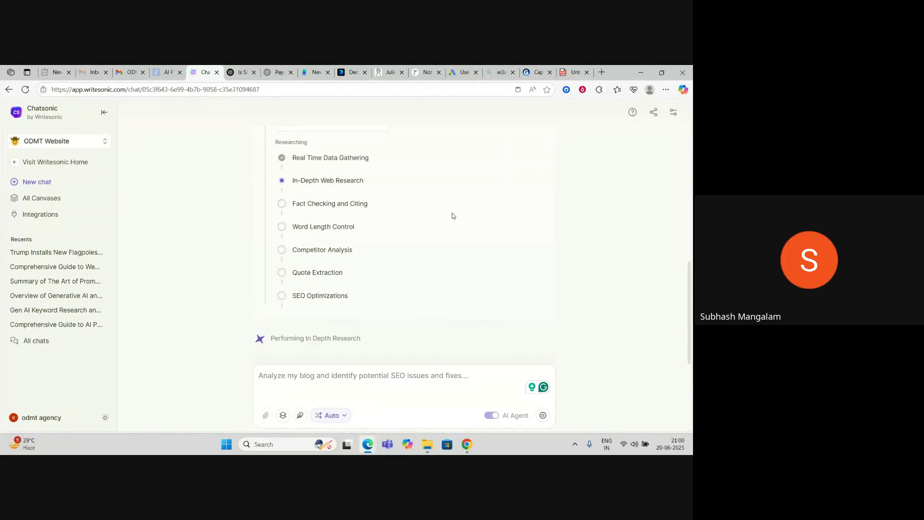
# Step: Examine the article's research stages and web sources in Chatsonic, and revisit the AI Writing Tools list in the AI Productive Tools - 2025 document
pyautogui.scroll(2, 452, 215)
pyautogui.scroll(5, 452, 215)
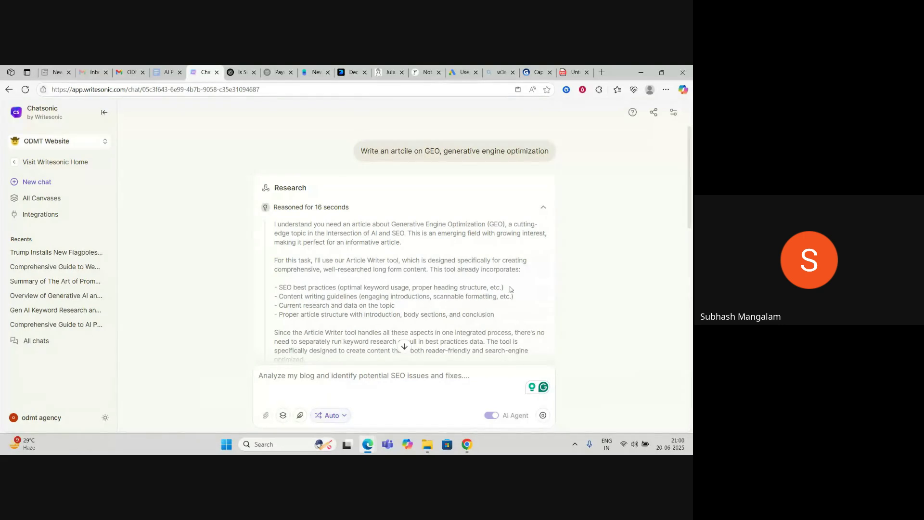
pyautogui.scroll(-3, 602, 268)
pyautogui.scroll(-2, 602, 270)
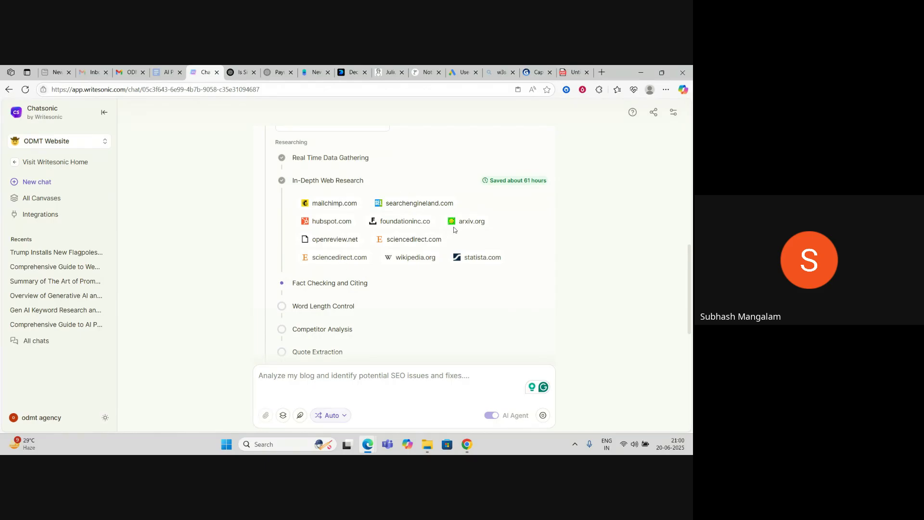
pyautogui.scroll(-1, 457, 226)
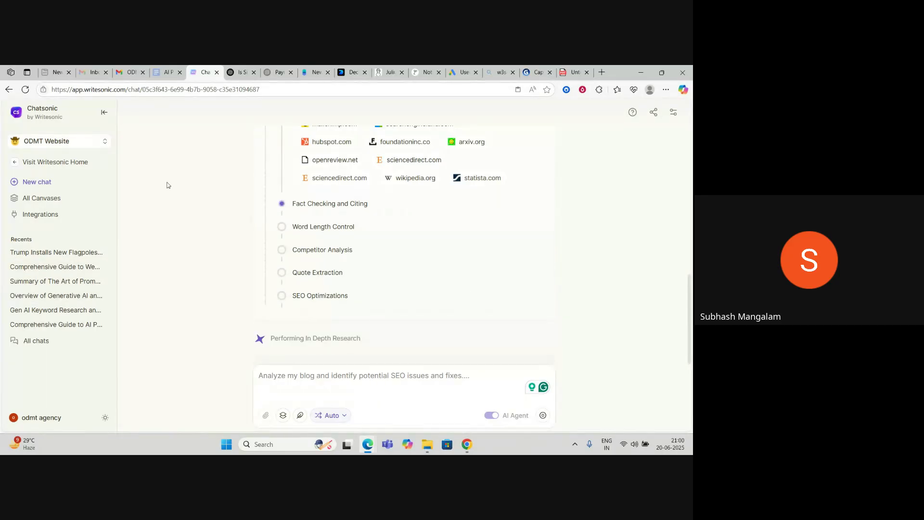
pyautogui.click(167, 72)
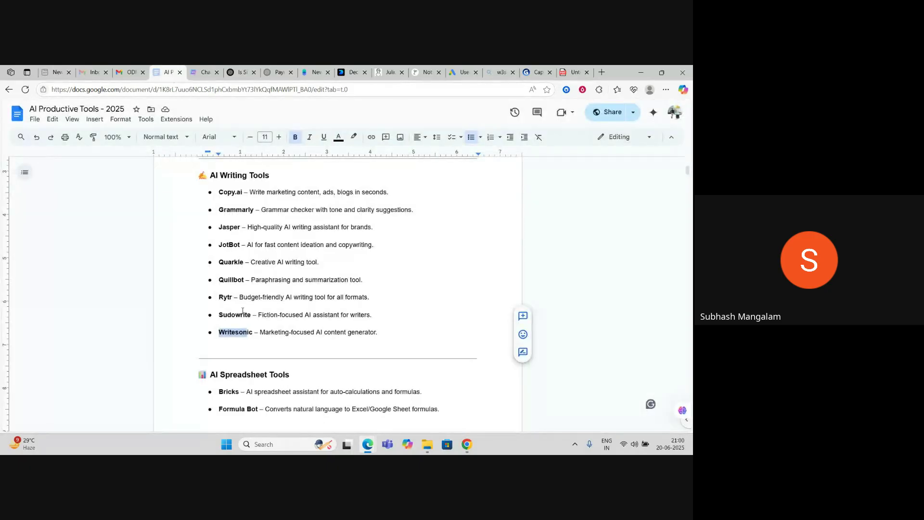
pyautogui.click(198, 337)
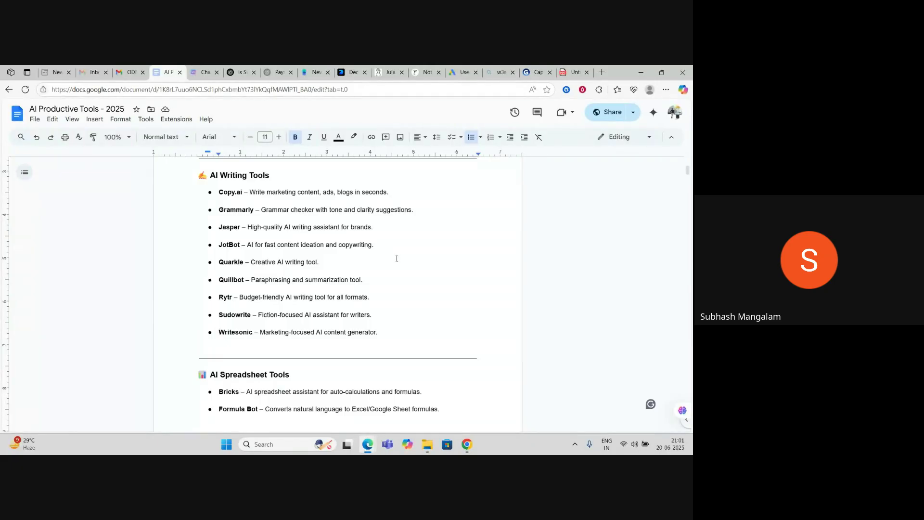
pyautogui.scroll(1, 337, 241)
pyautogui.click(202, 73)
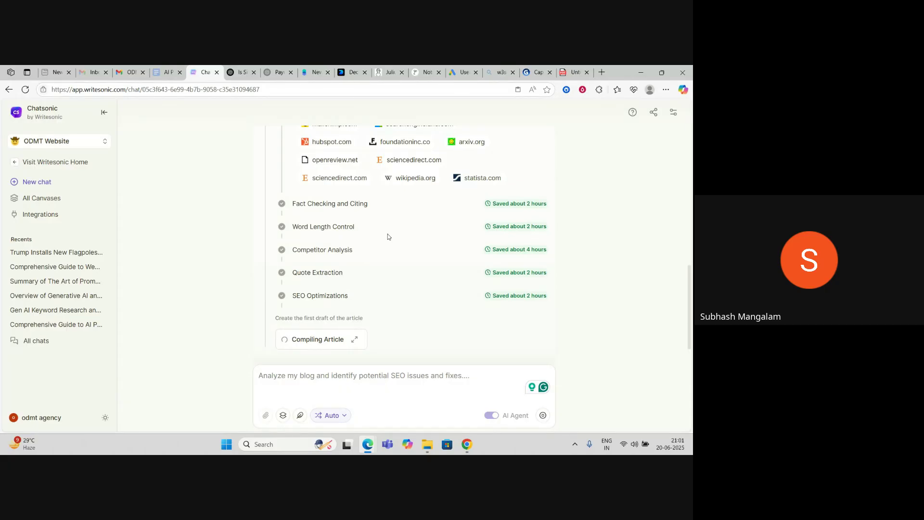
pyautogui.click(172, 75)
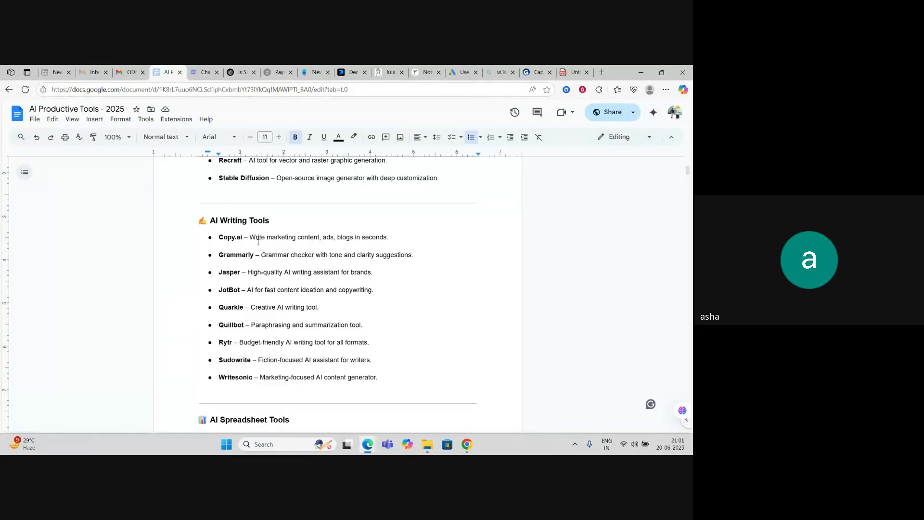
# Step: Open the odmt.in website in a new browser tab
pyautogui.click(602, 72)
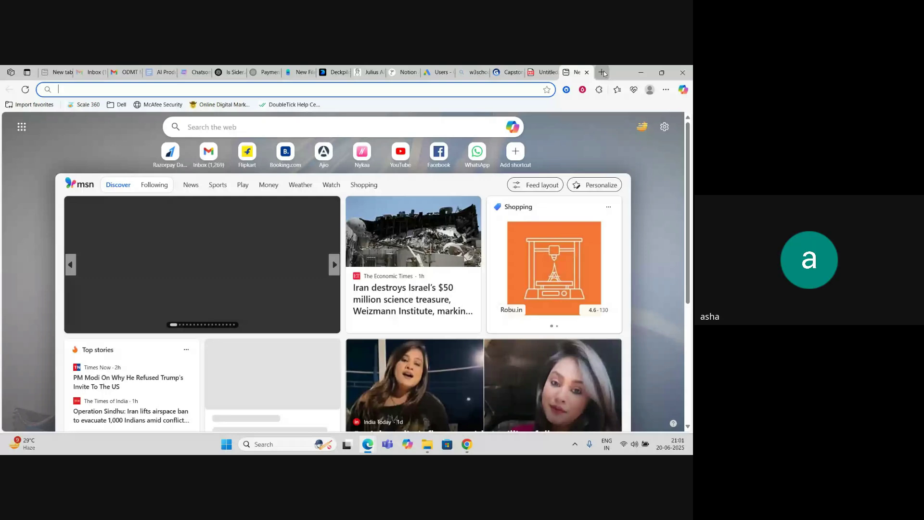
pyautogui.write('odmt.in')
pyautogui.press('Return')
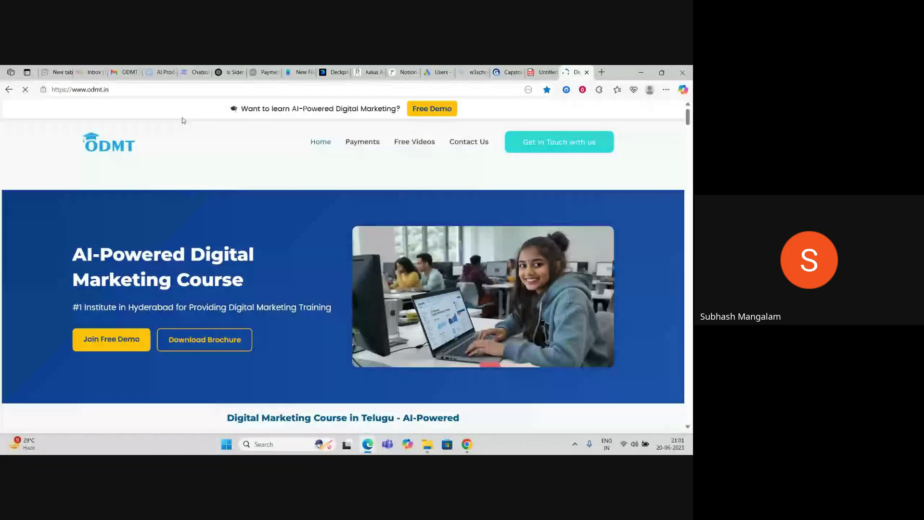
# Step: Open the Free Videos page of the ODMT site and look through its Telugu digital marketing tutorials
pyautogui.click(414, 143)
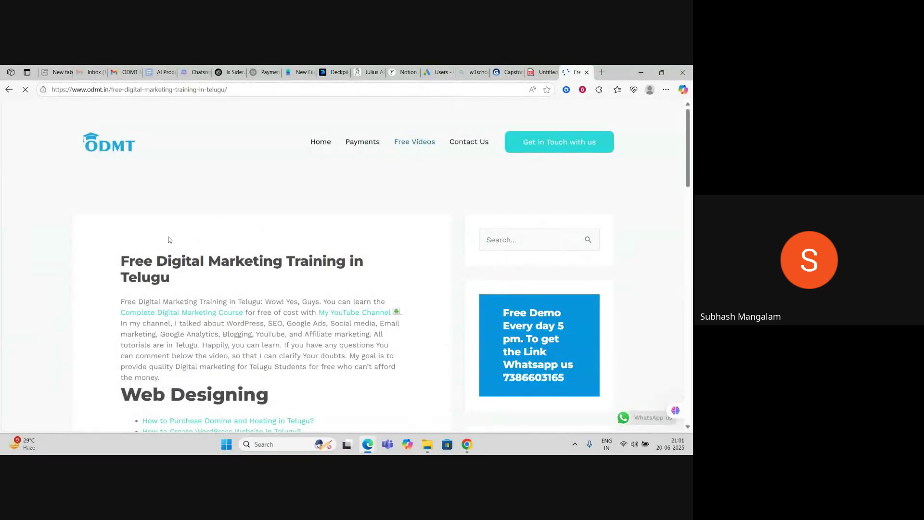
pyautogui.scroll(-6, 295, 282)
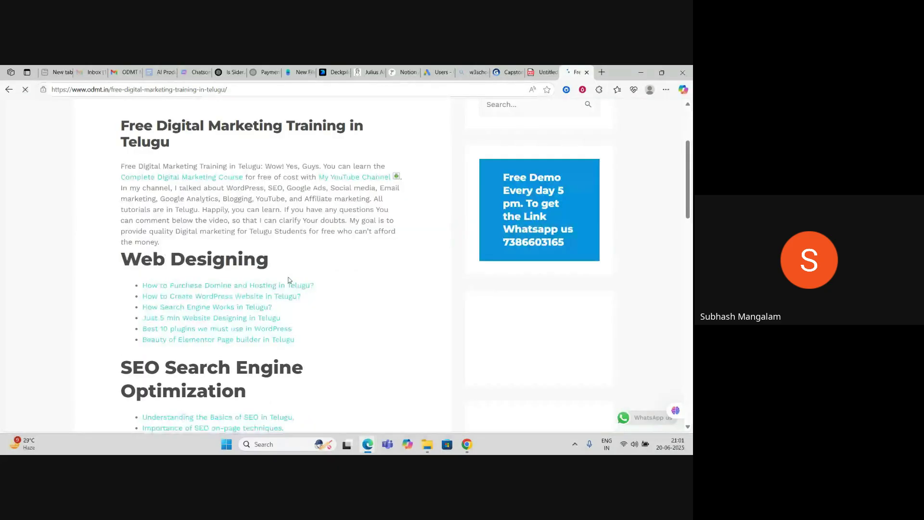
pyautogui.scroll(6, 384, 313)
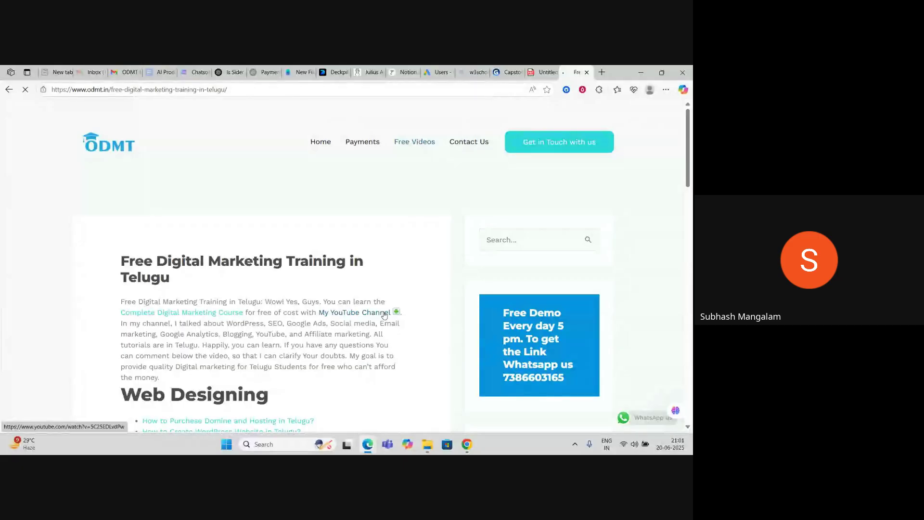
pyautogui.scroll(-15, 206, 218)
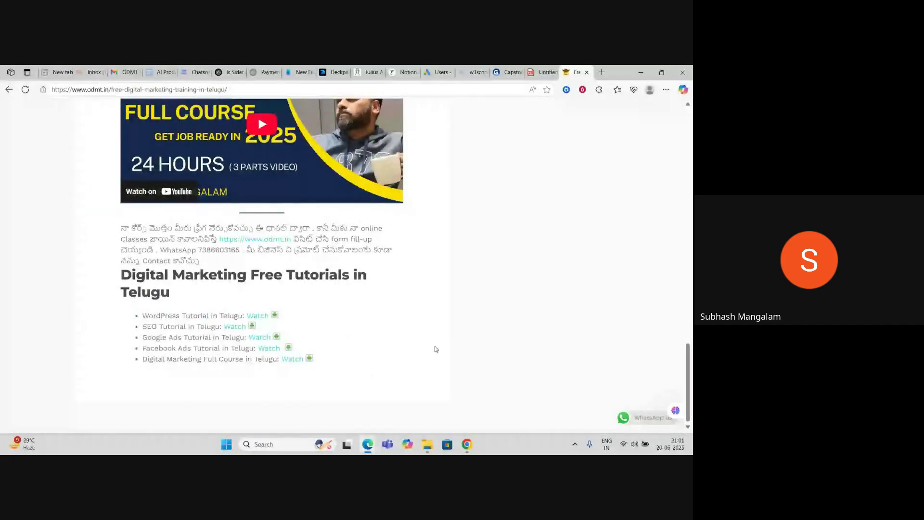
pyautogui.scroll(15, 497, 230)
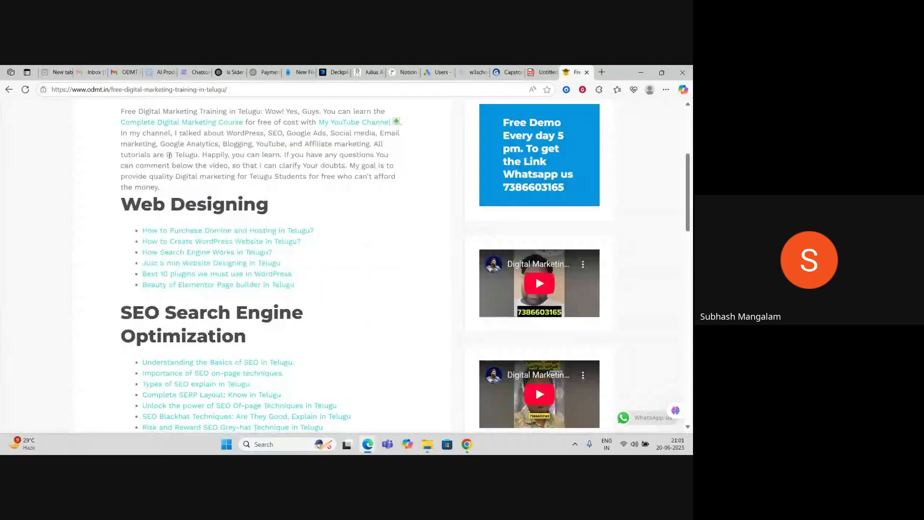
# Step: Check the article's progress in Chatsonic, and review the AI Productive Tools - 2025 document from AI Chatbots to AI Spreadsheet Tools
pyautogui.click(198, 73)
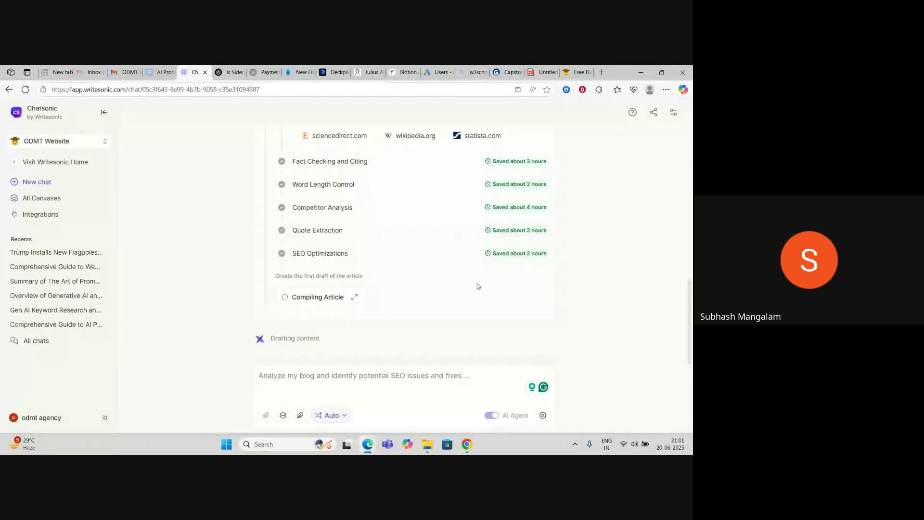
pyautogui.click(156, 71)
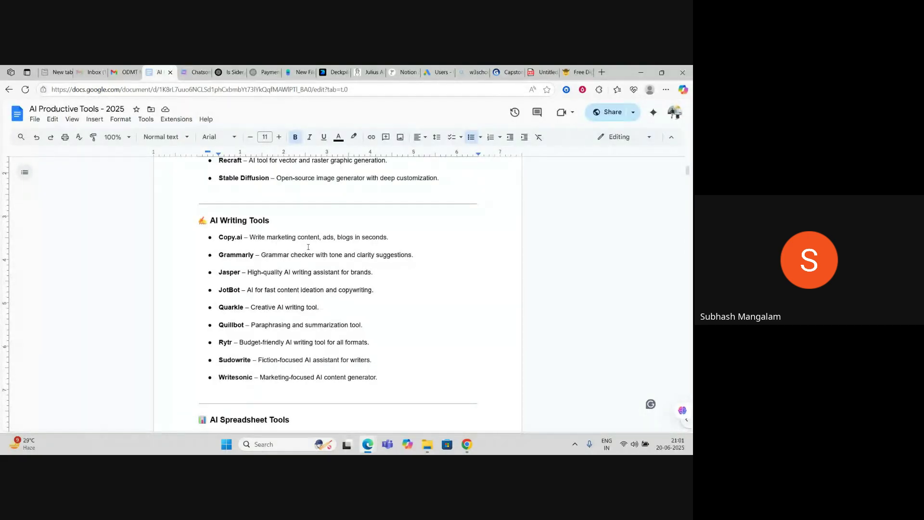
pyautogui.scroll(7, 371, 258)
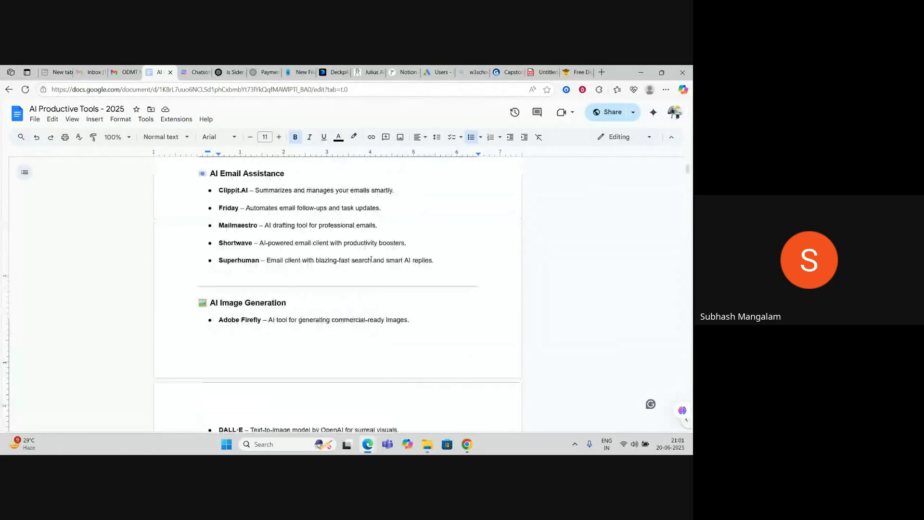
pyautogui.scroll(10, 371, 259)
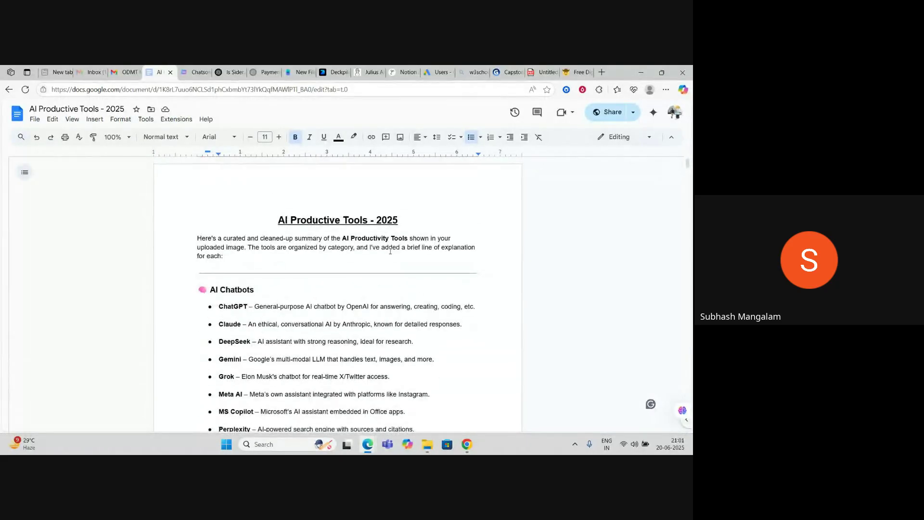
pyautogui.scroll(-4, 391, 251)
pyautogui.scroll(2, 390, 251)
pyautogui.scroll(-5, 390, 251)
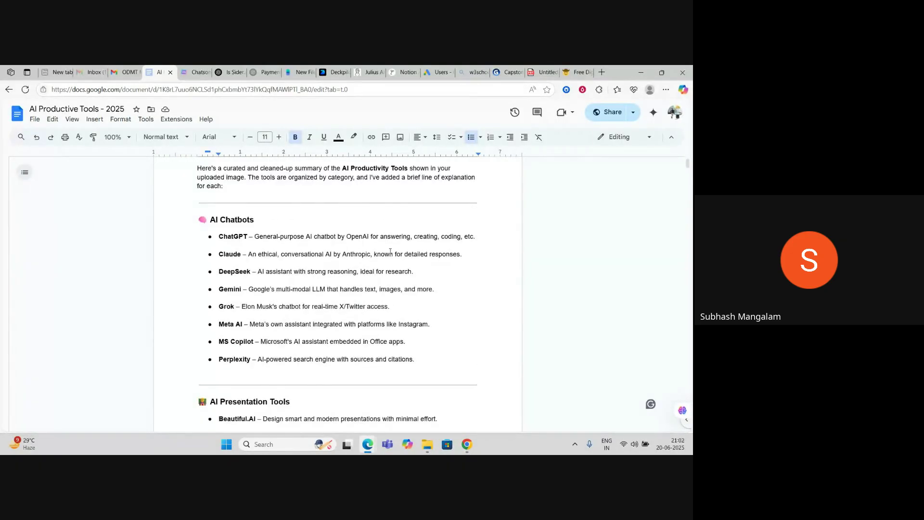
pyautogui.scroll(-9, 391, 251)
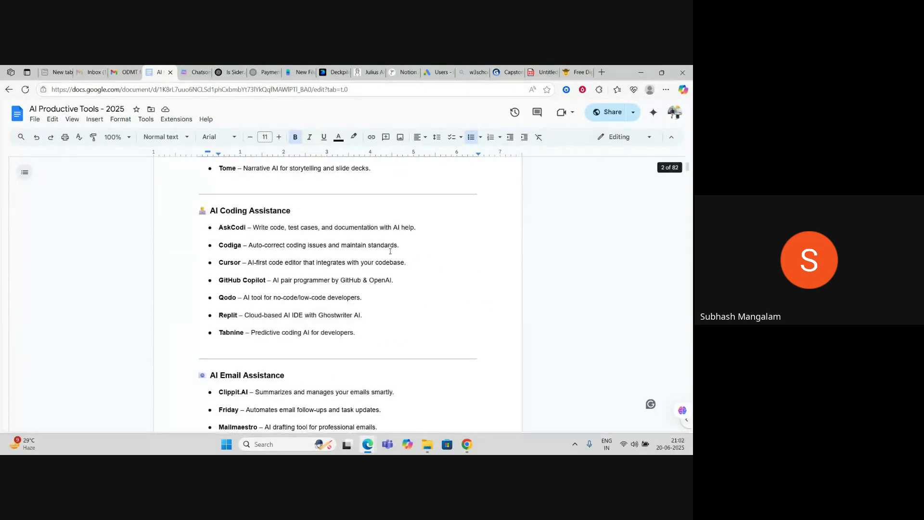
pyautogui.scroll(-8, 391, 253)
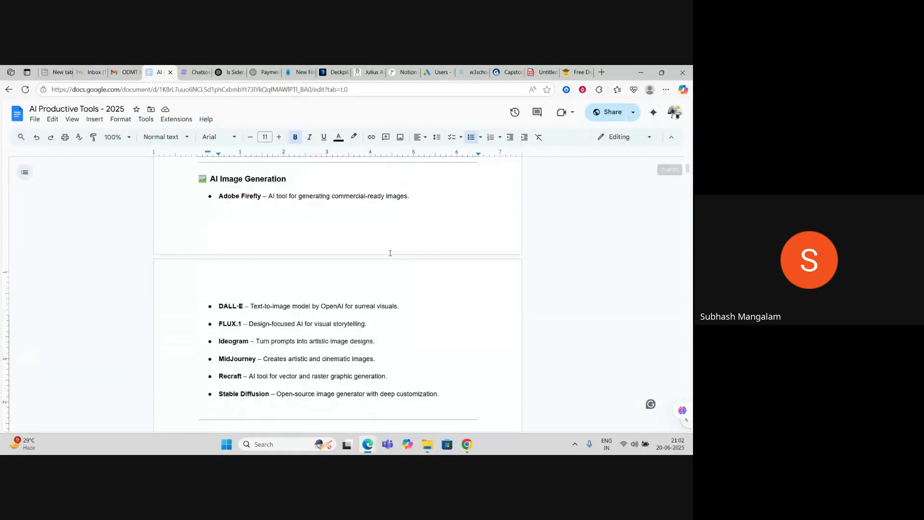
pyautogui.scroll(-5, 391, 253)
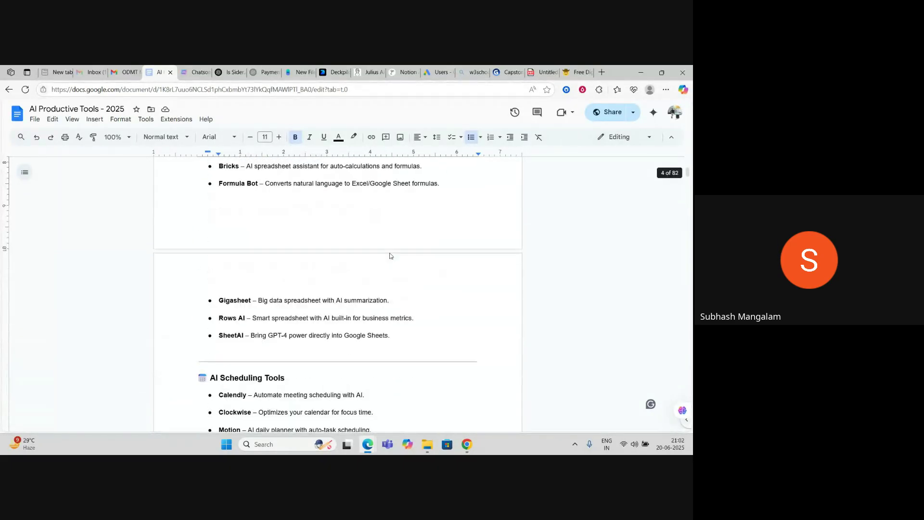
pyautogui.scroll(1, 390, 256)
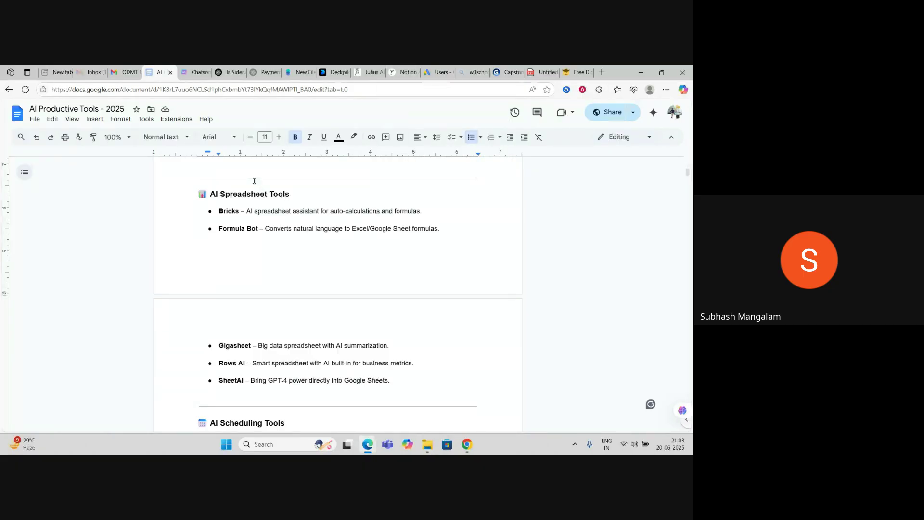
# Step: Look back through the ChatGPT conversation on data visualization tools, the sample sales data and the Bricks practice tasks
pyautogui.click(230, 74)
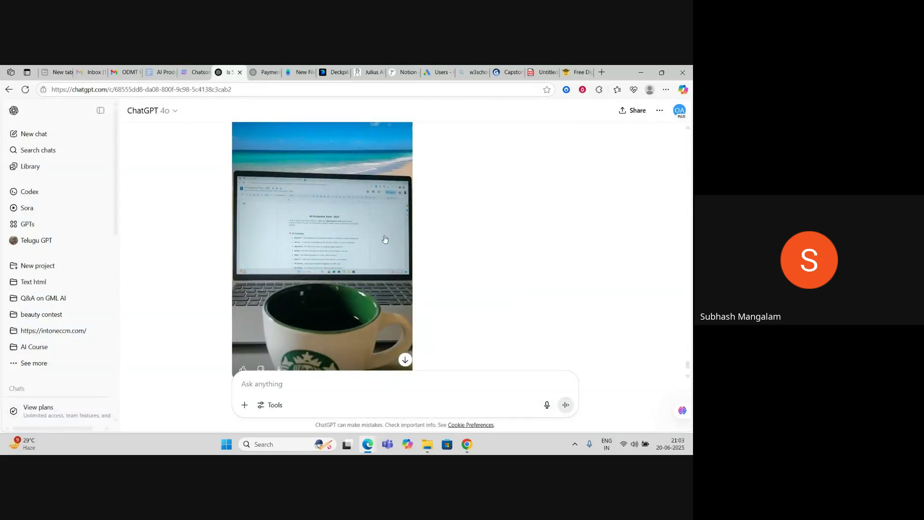
pyautogui.scroll(-20, 385, 240)
pyautogui.scroll(4, 474, 269)
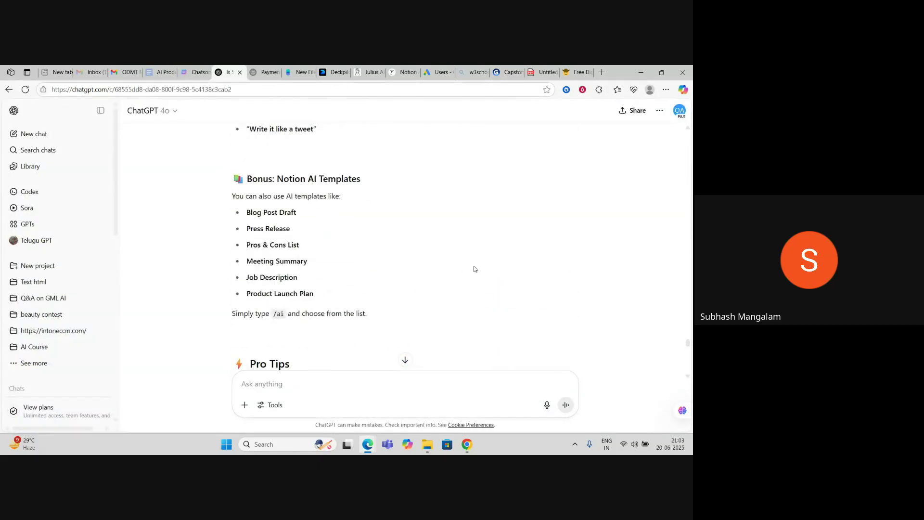
pyautogui.scroll(20, 474, 269)
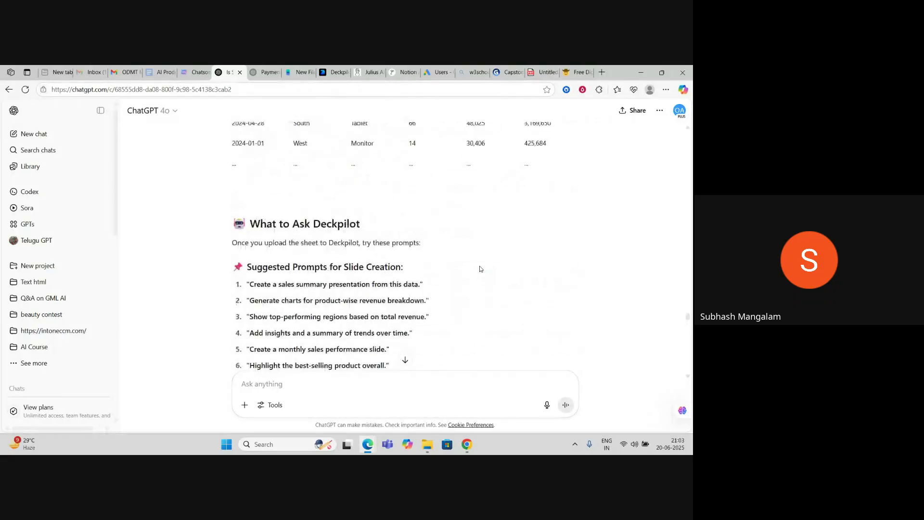
pyautogui.scroll(5, 482, 268)
pyautogui.scroll(-15, 482, 269)
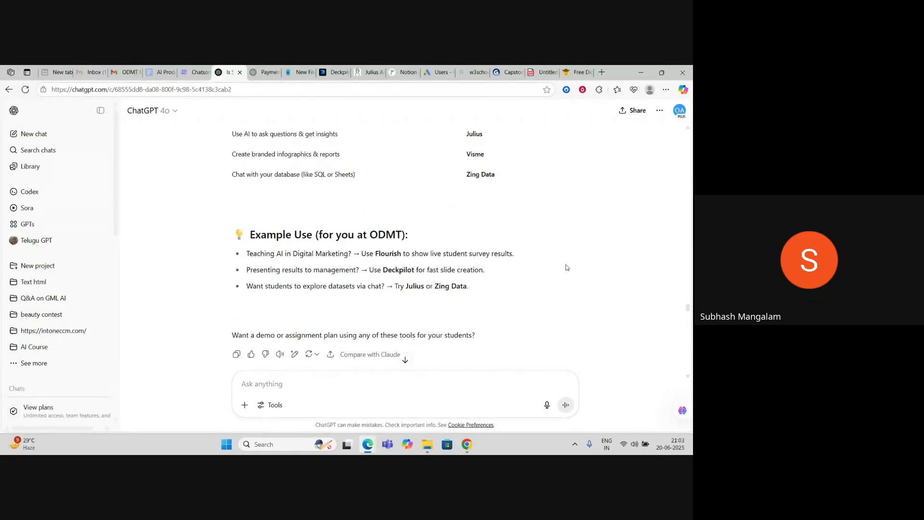
pyautogui.scroll(5, 567, 267)
pyautogui.scroll(10, 567, 268)
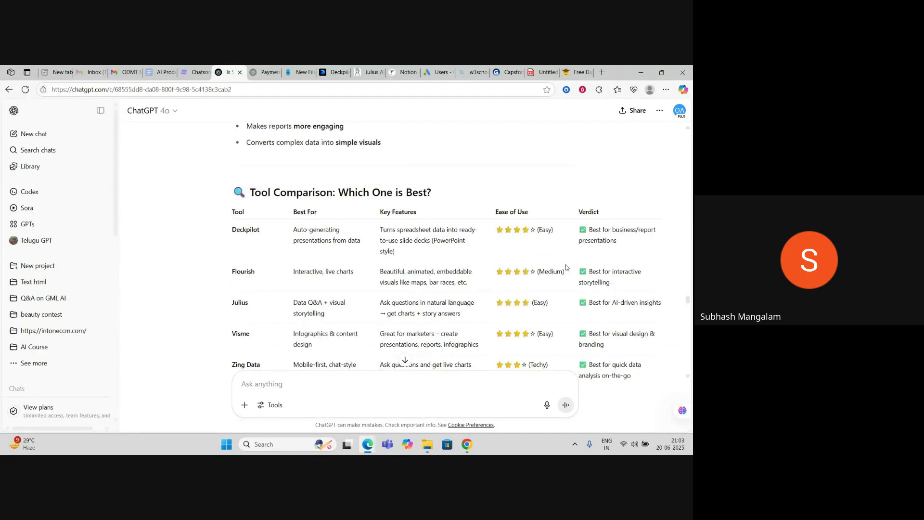
pyautogui.scroll(15, 567, 267)
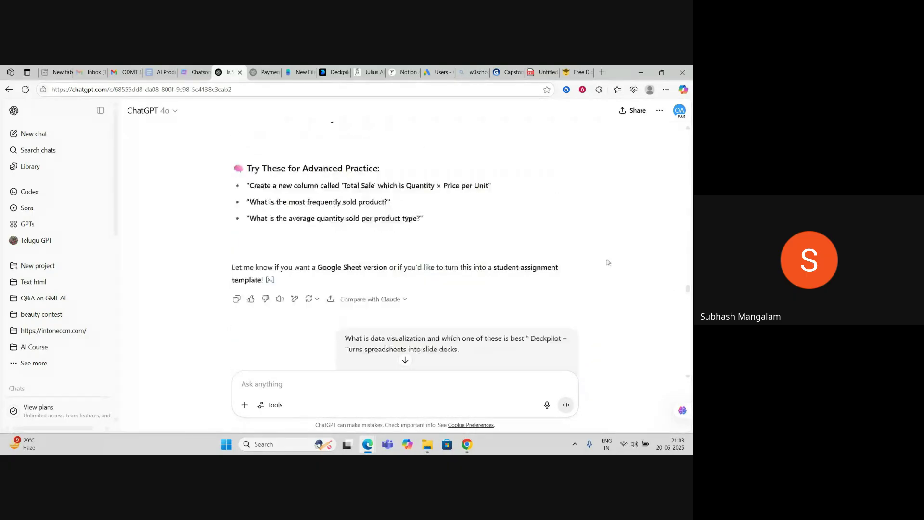
pyautogui.scroll(12, 614, 261)
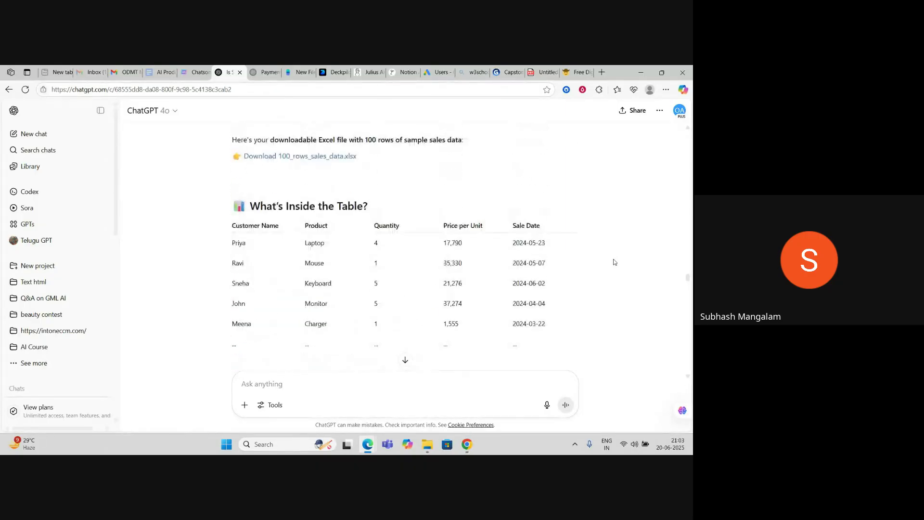
pyautogui.scroll(6, 621, 264)
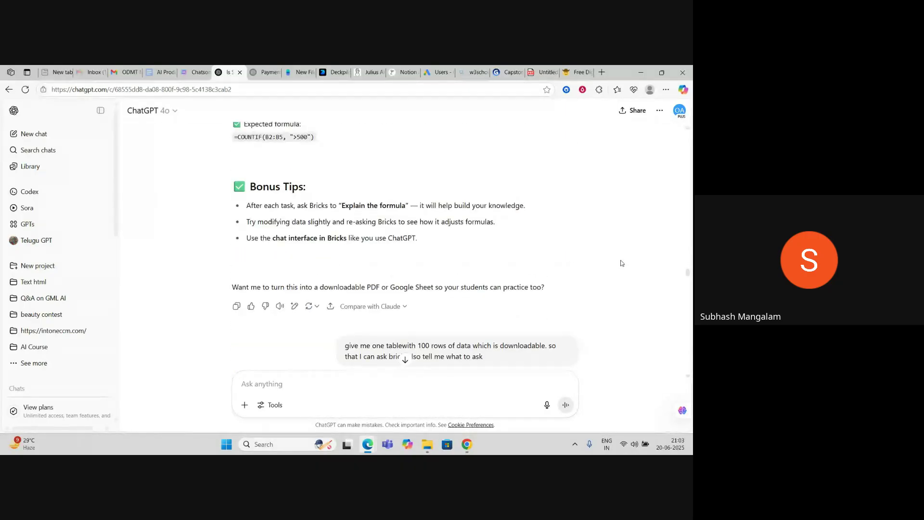
pyautogui.scroll(5, 621, 264)
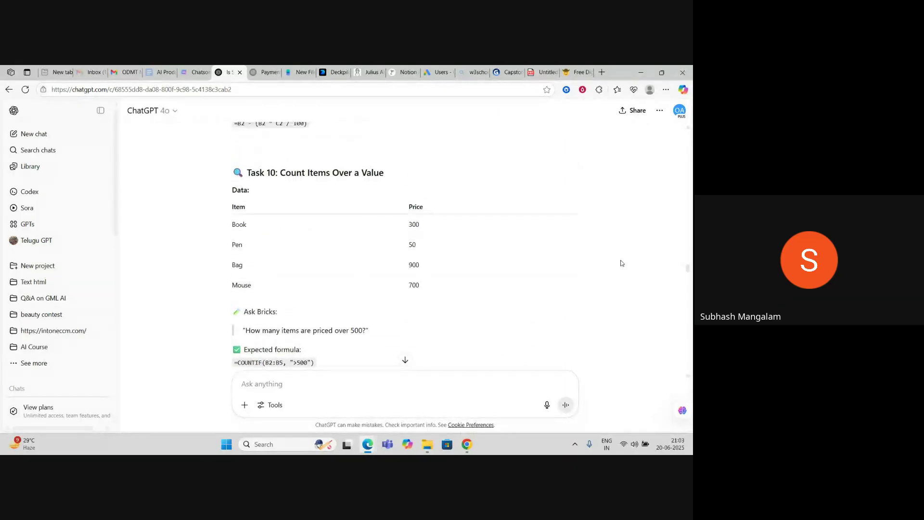
pyautogui.scroll(-10, 621, 263)
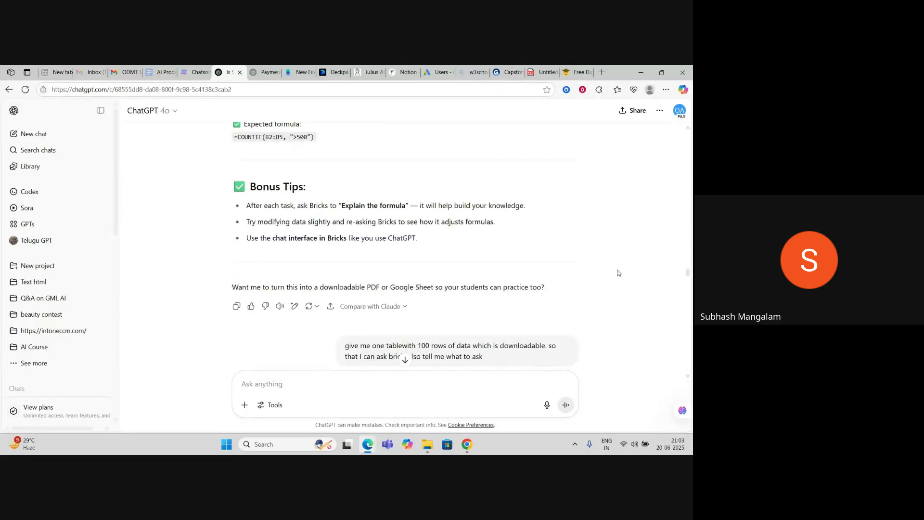
# Step: Switch to Bricks and start a blank file from its home page
pyautogui.click(298, 70)
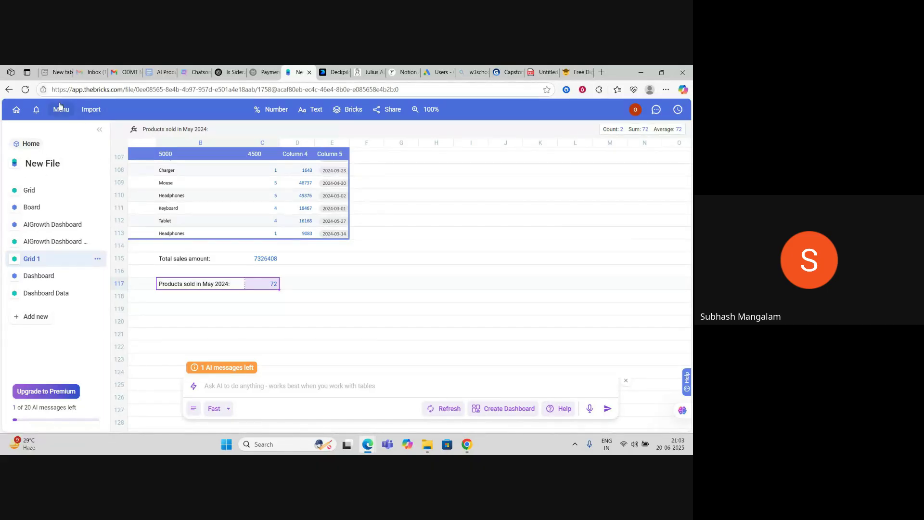
pyautogui.click(17, 110)
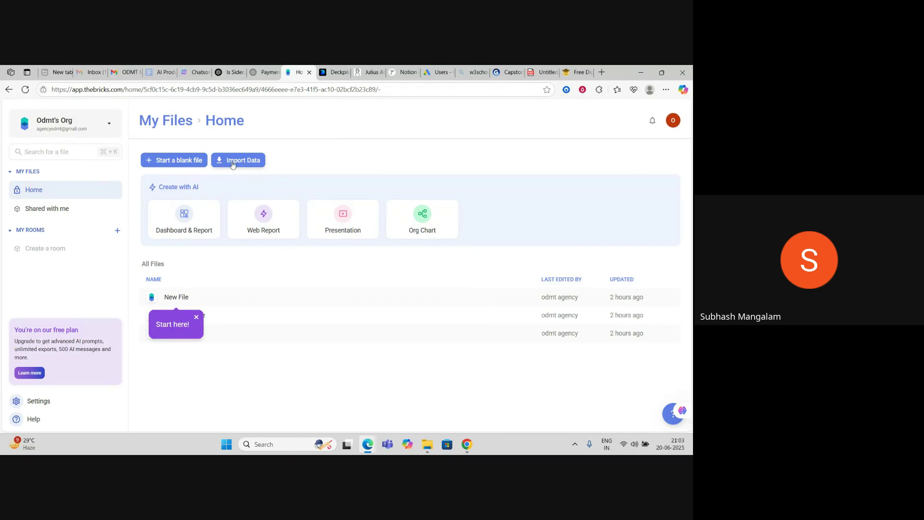
pyautogui.click(161, 162)
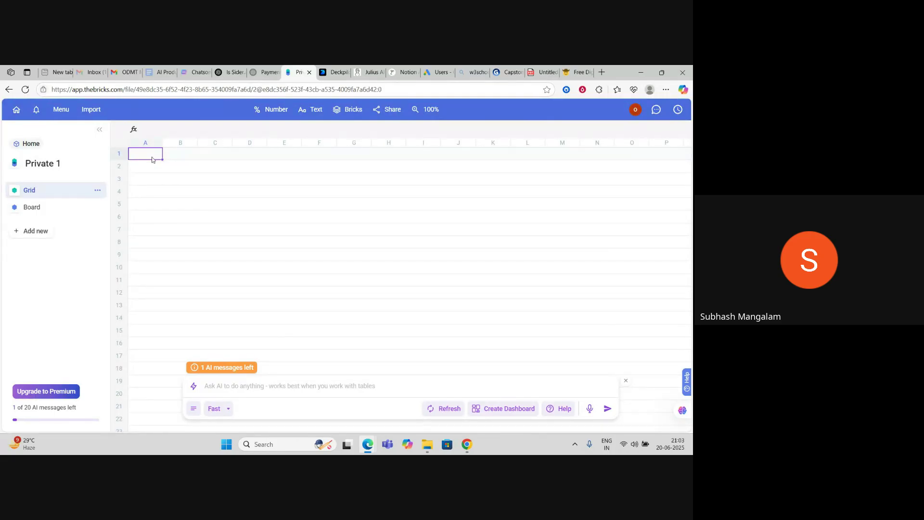
# Step: Enter the column headers Name in cell A1 and Amount in cell B1
pyautogui.doubleClick(152, 152)
pyautogui.write('Name')
pyautogui.click(183, 157)
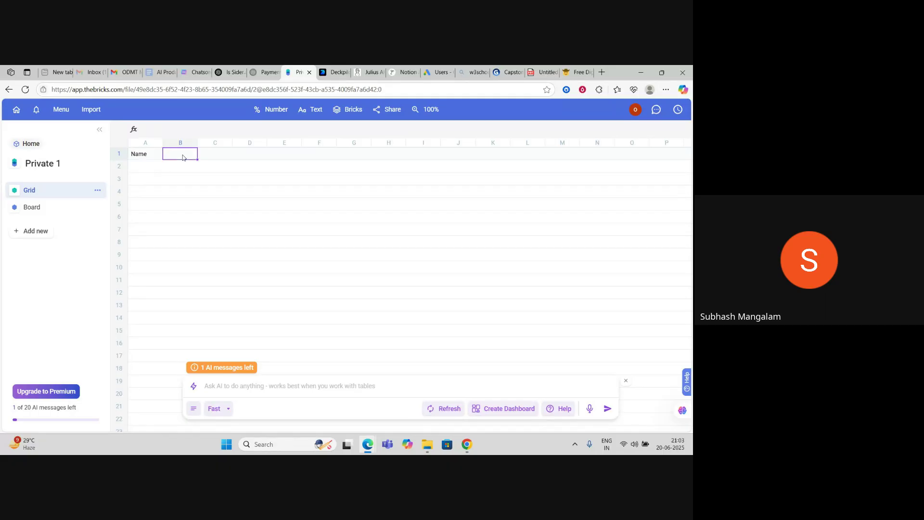
pyautogui.doubleClick(183, 155)
pyautogui.write('Amount')
# Step: Fill rows 2 and 3 of the table with A, 500 and B, 250
pyautogui.doubleClick(140, 166)
pyautogui.write('A')
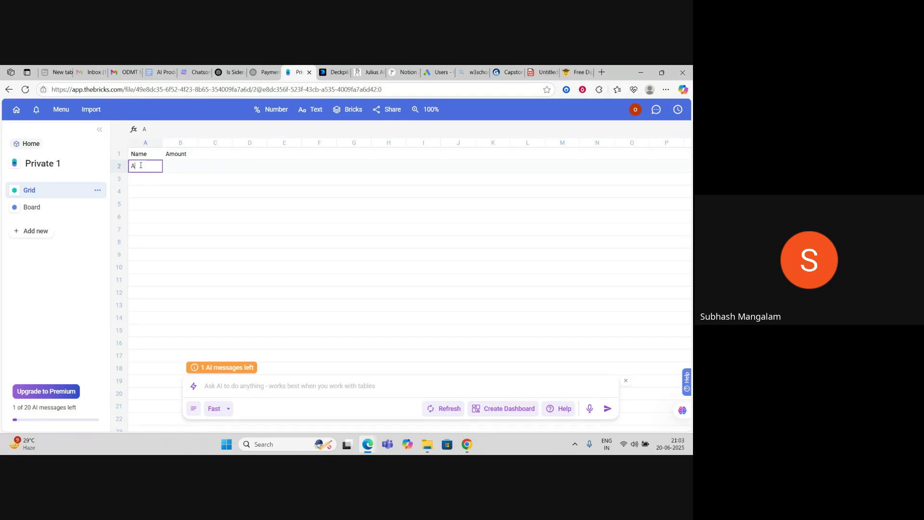
pyautogui.doubleClick(170, 166)
pyautogui.write('500')
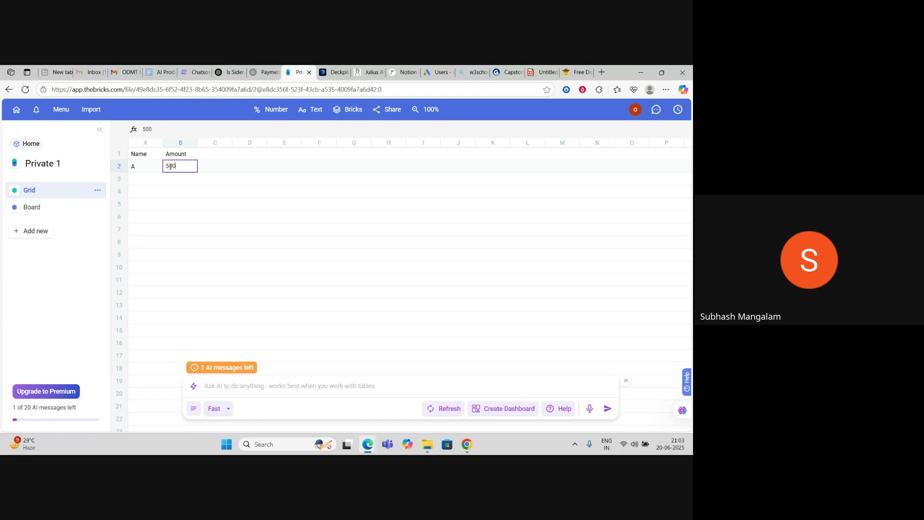
pyautogui.doubleClick(138, 178)
pyautogui.write('B')
pyautogui.doubleClick(189, 180)
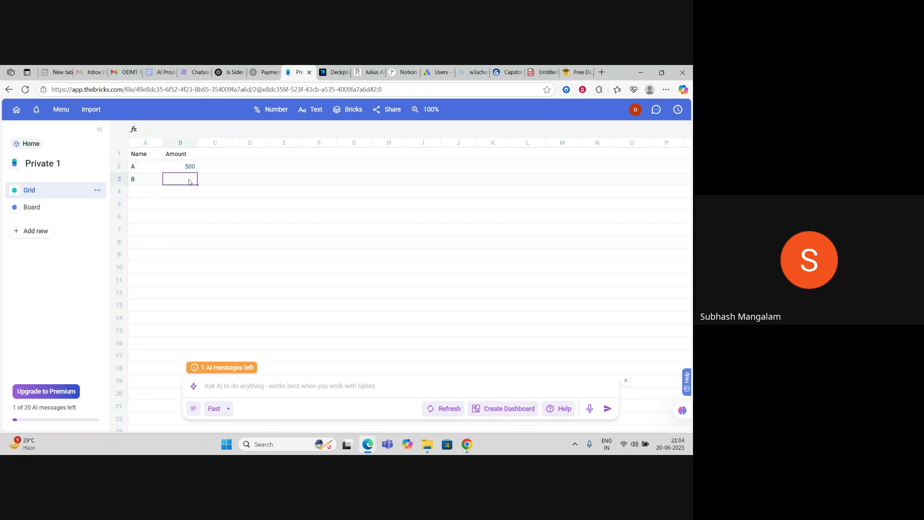
pyautogui.write('250')
# Step: Fill rows 4 and 5 of the table with C, 2500 and D, 58625
pyautogui.doubleClick(130, 192)
pyautogui.write('C')
pyautogui.doubleClick(194, 190)
pyautogui.write('2500')
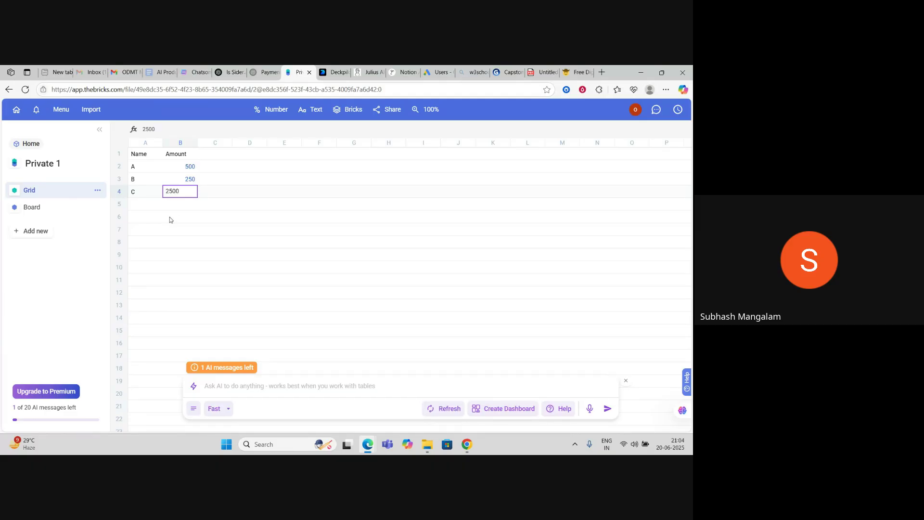
pyautogui.click(152, 204)
pyautogui.write('D')
pyautogui.doubleClick(192, 204)
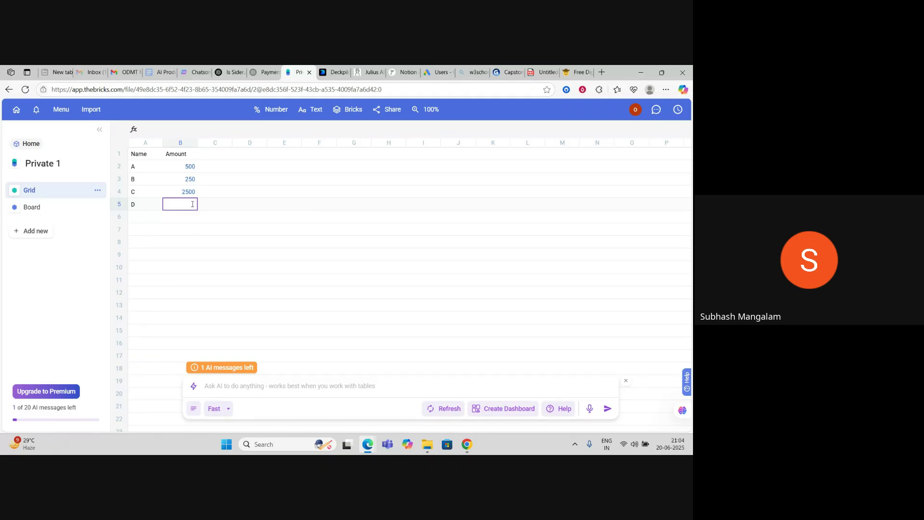
pyautogui.write('58625')
pyautogui.click(198, 248)
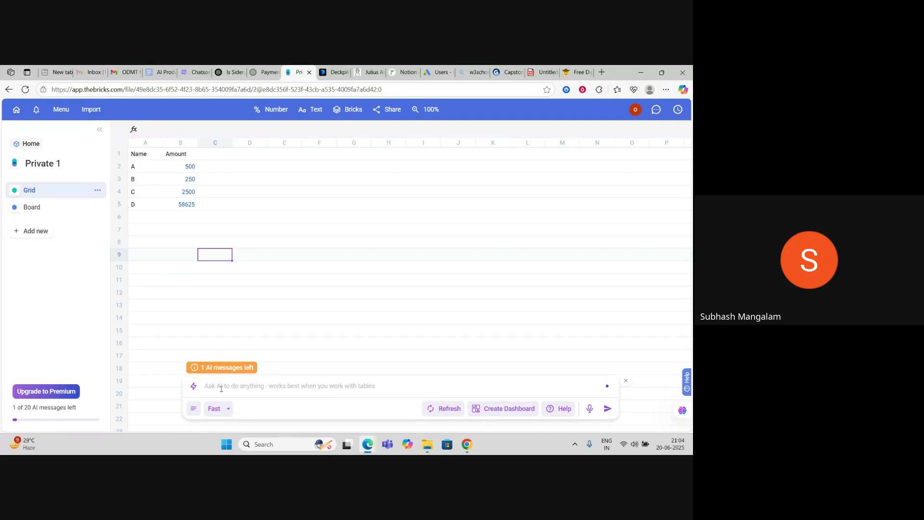
# Step: Ask the Bricks AI "what is the sum of total amount?" about the Name and Amount table
pyautogui.write('what')
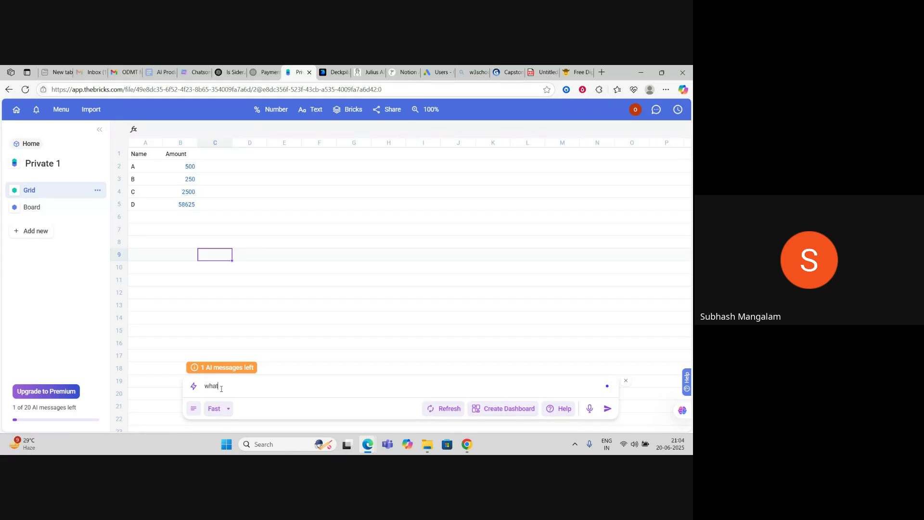
pyautogui.write(' is the sum of total amount?')
pyautogui.click(608, 409)
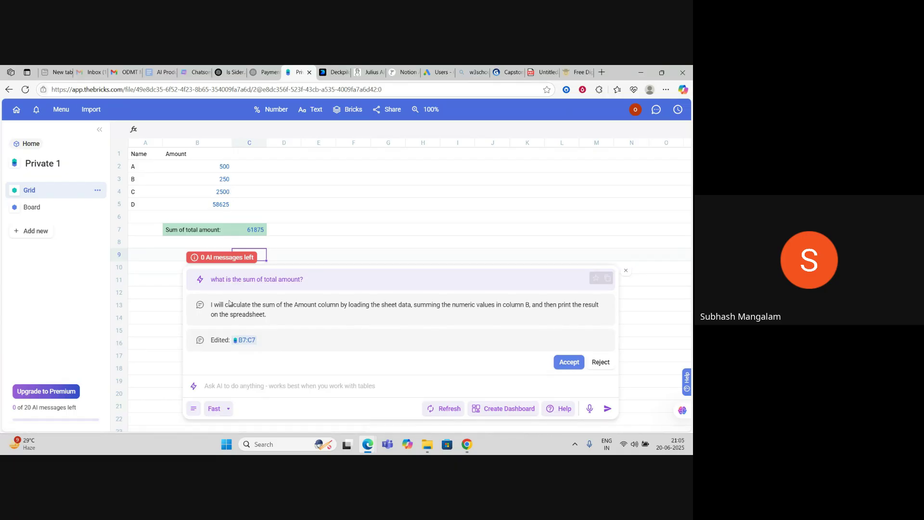
# Step: Try to ask the Bricks AI "can you explain the formula" and dismiss the Premium upgrade dialog
pyautogui.click(224, 387)
pyautogui.write('can you explain')
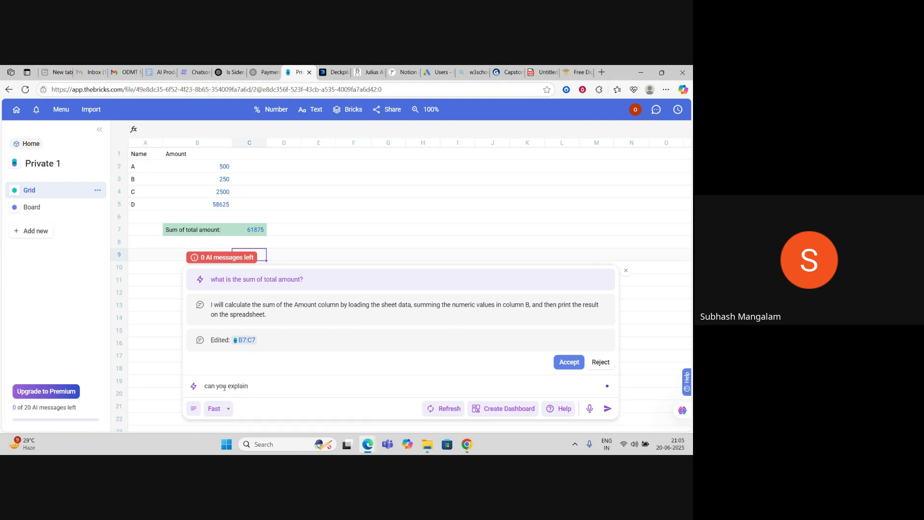
pyautogui.write(' the formula')
pyautogui.press('Return')
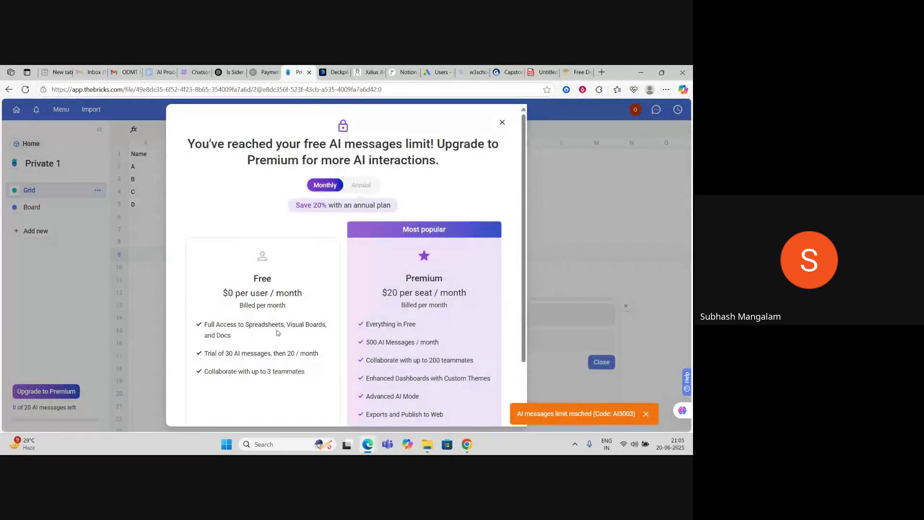
pyautogui.click(501, 120)
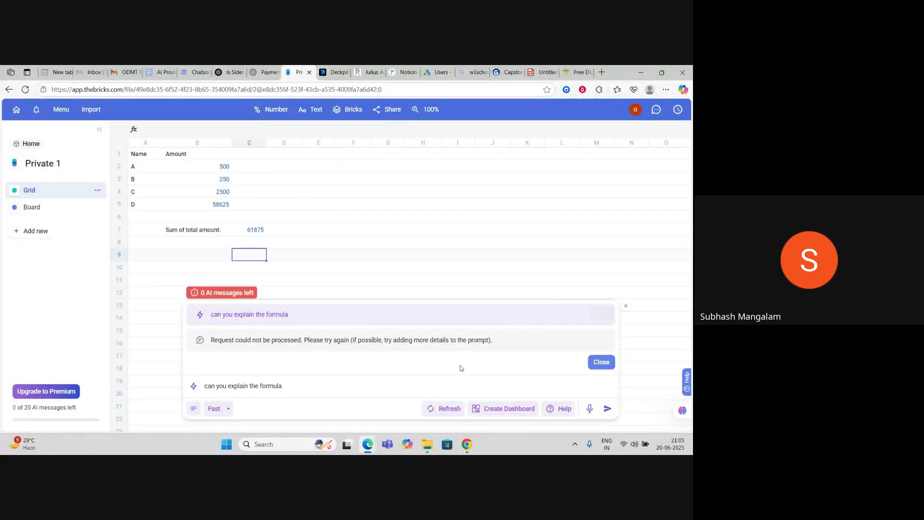
# Step: Switch to Chrome and search Google for "bricks ai" in a new tab
pyautogui.hotkey('alt', 'Tab')
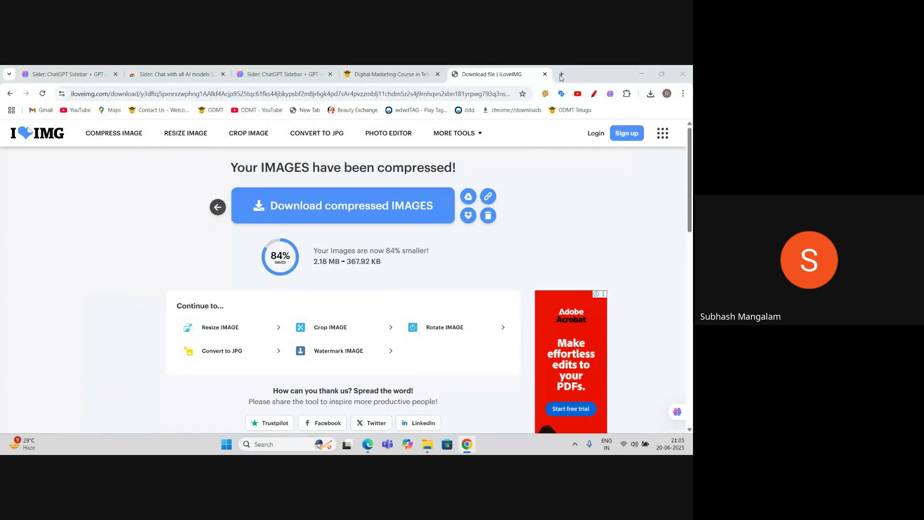
pyautogui.click(561, 75)
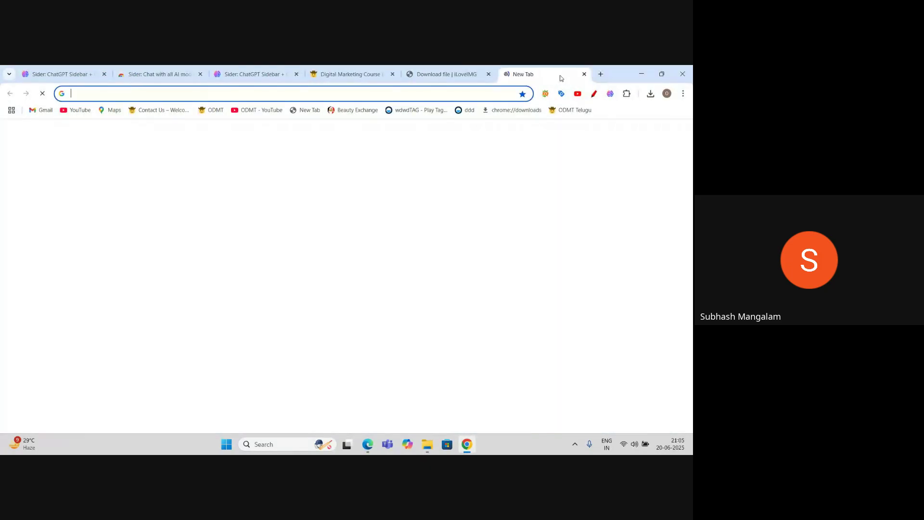
pyautogui.write('bricks ai')
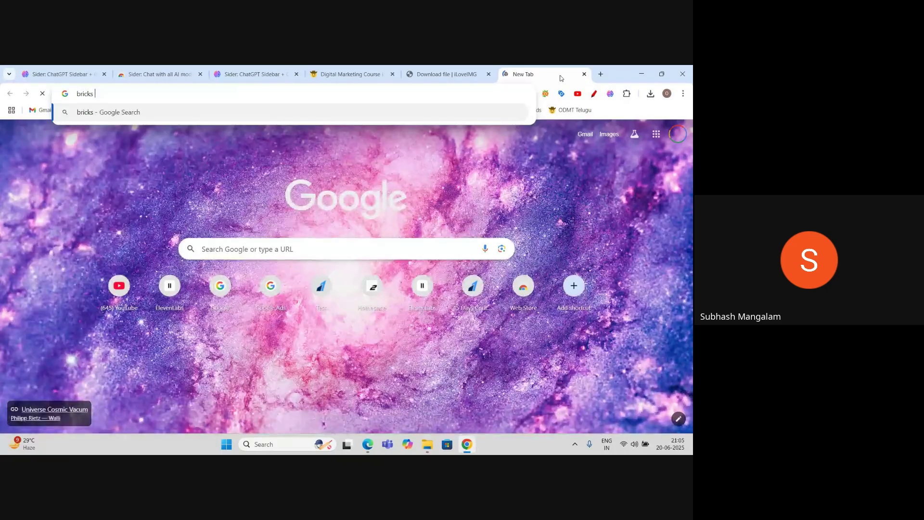
pyautogui.press('Return')
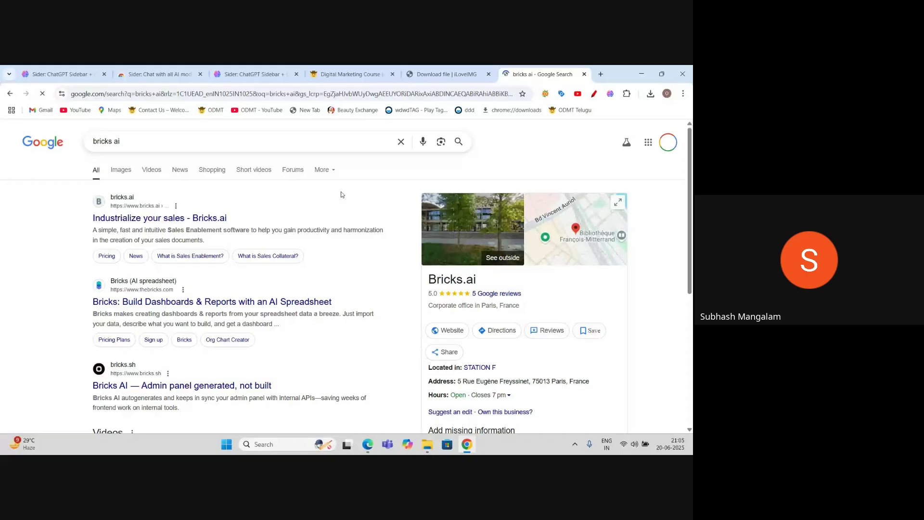
# Step: Look over the Bricks.ai sales documents site from the search results and return to the results
pyautogui.click(173, 218)
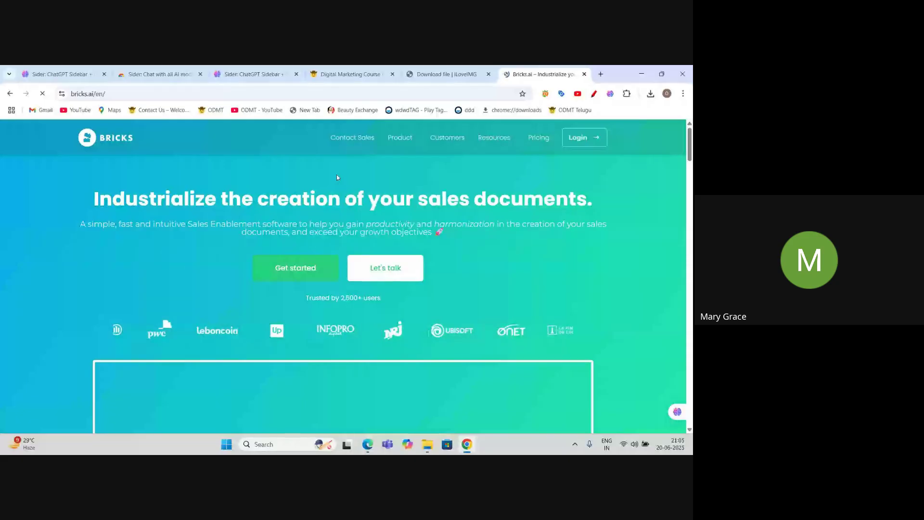
pyautogui.scroll(-8, 304, 192)
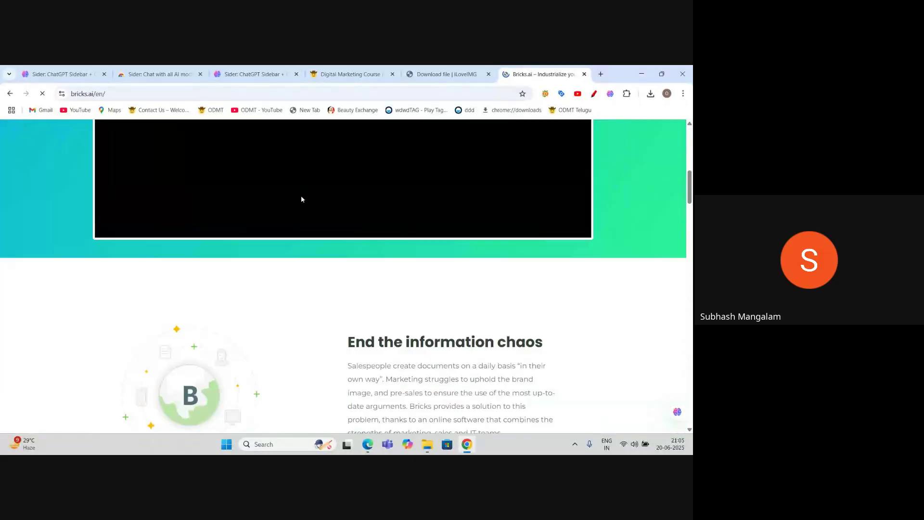
pyautogui.scroll(-2, 301, 199)
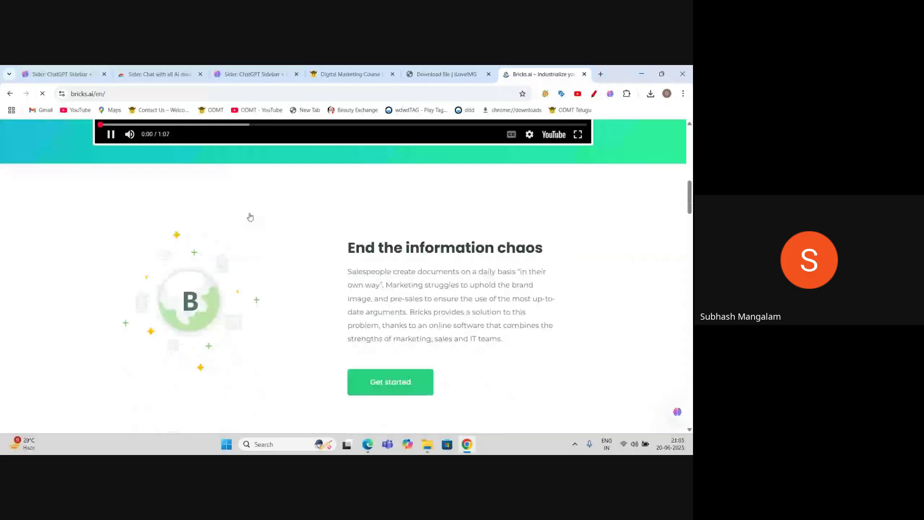
pyautogui.click(8, 95)
pyautogui.click(9, 94)
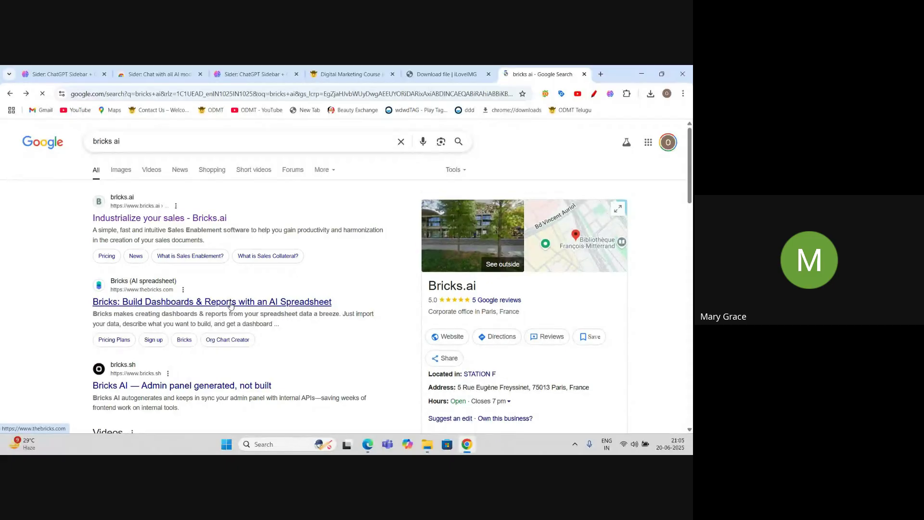
# Step: Sign in to thebricks.com with the existing Google account and choose to create a Dashboard & Report
pyautogui.click(231, 305)
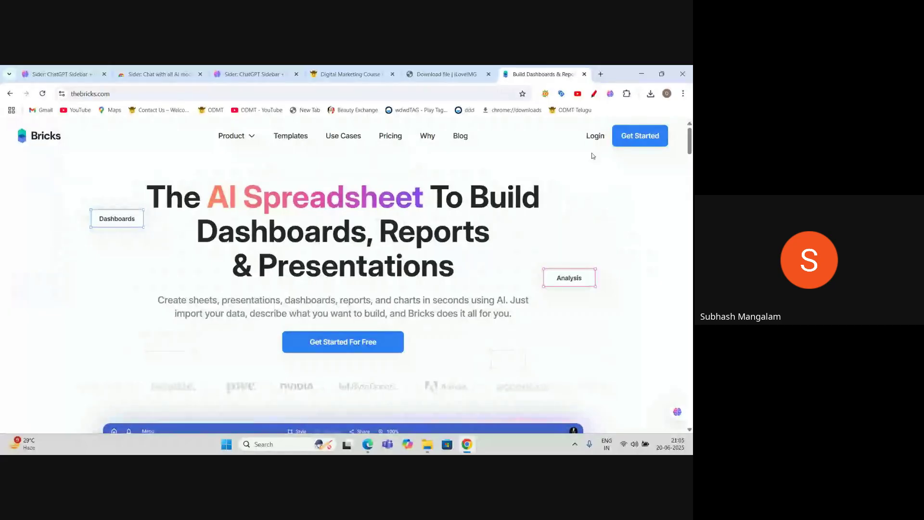
pyautogui.click(596, 137)
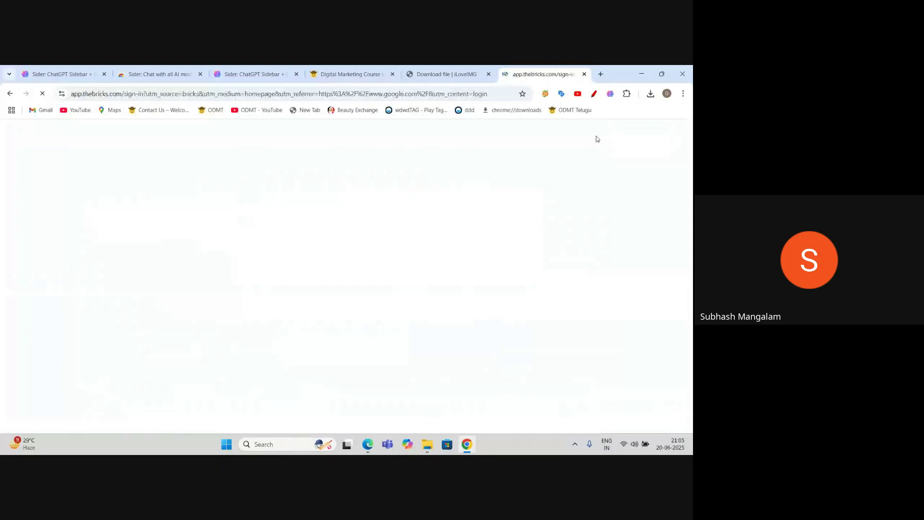
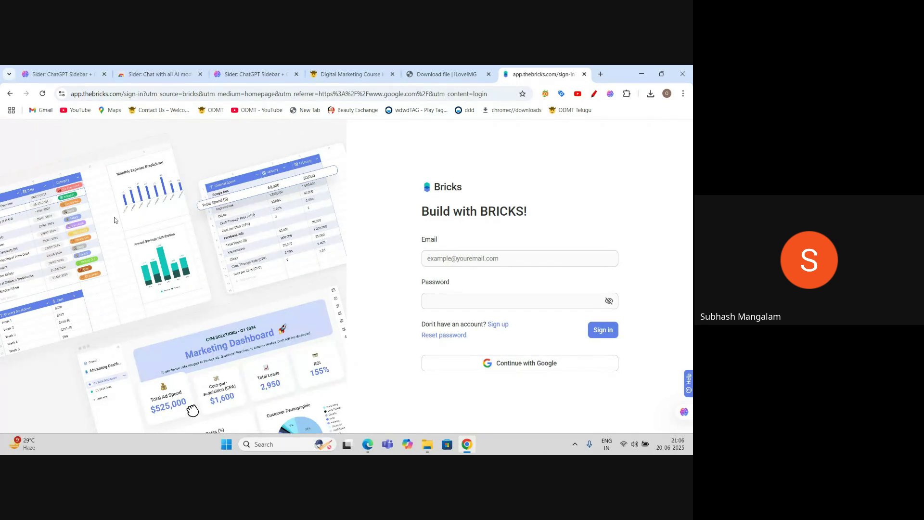
pyautogui.click(519, 367)
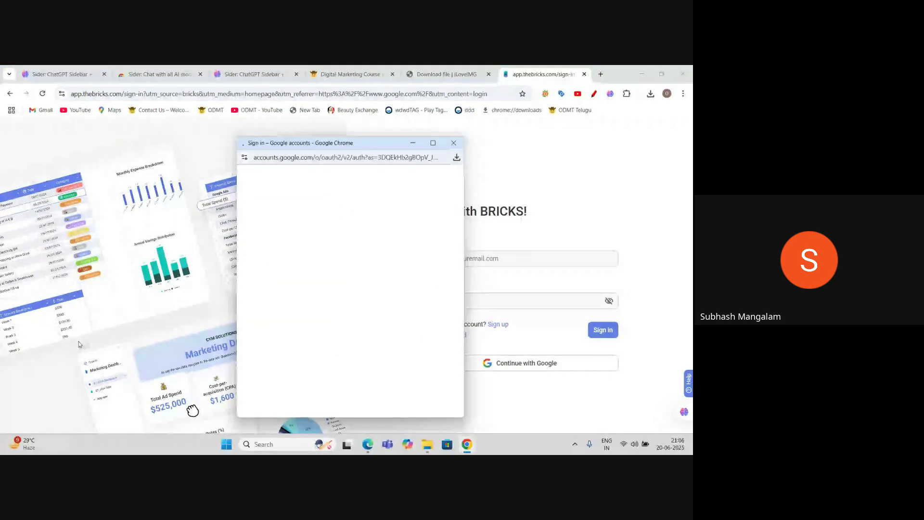
pyautogui.click(306, 272)
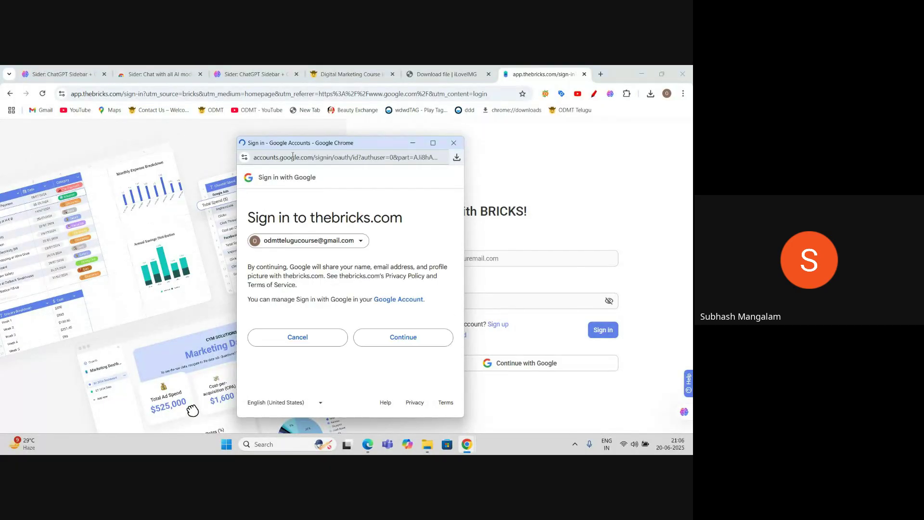
pyautogui.click(391, 341)
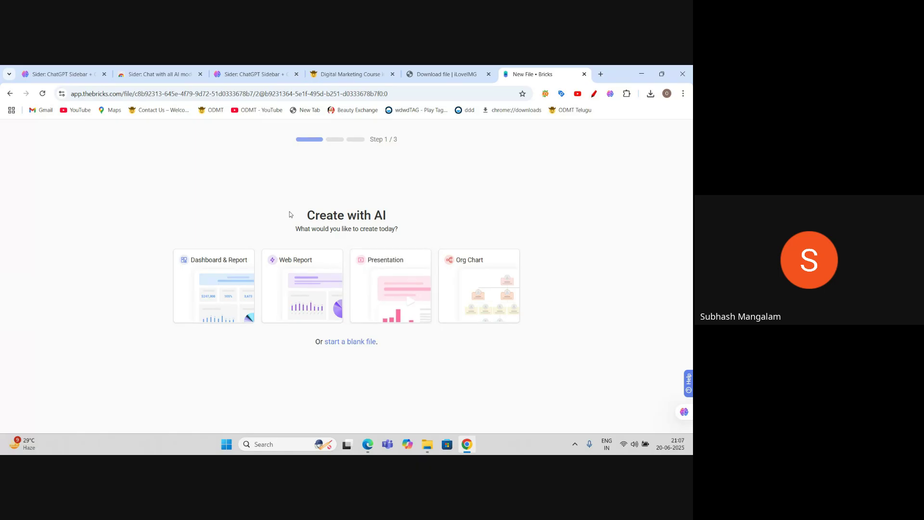
pyautogui.click(214, 299)
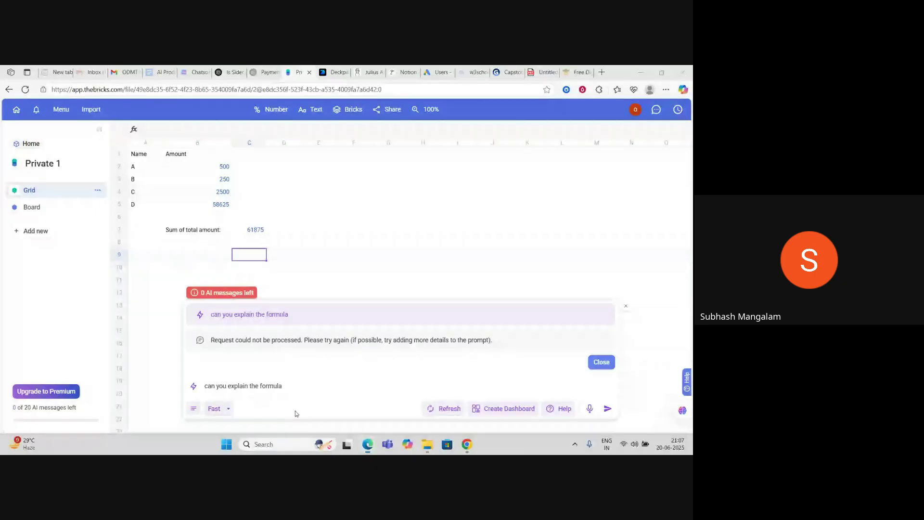
# Step: Switch to the ChatGPT conversation in Edge and try to download 100_rows_sales_data.xlsx, returning to the chat
pyautogui.click(222, 70)
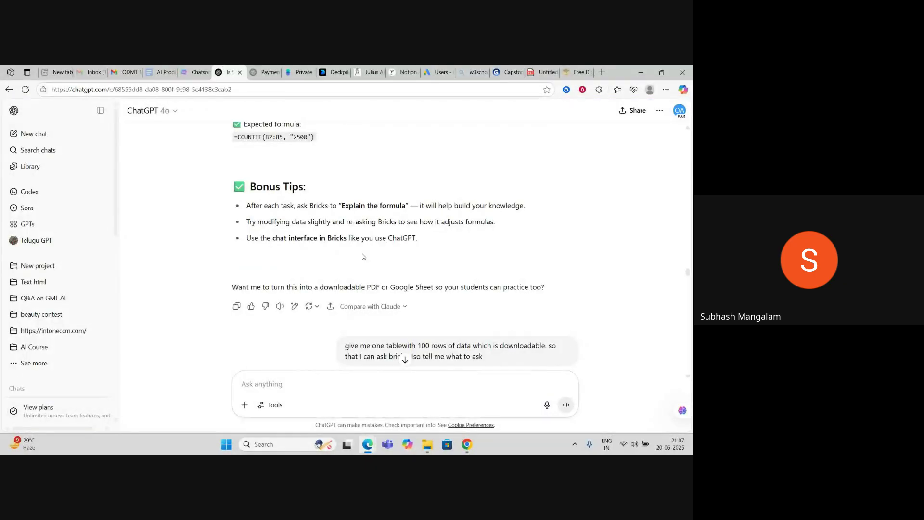
pyautogui.scroll(8, 394, 256)
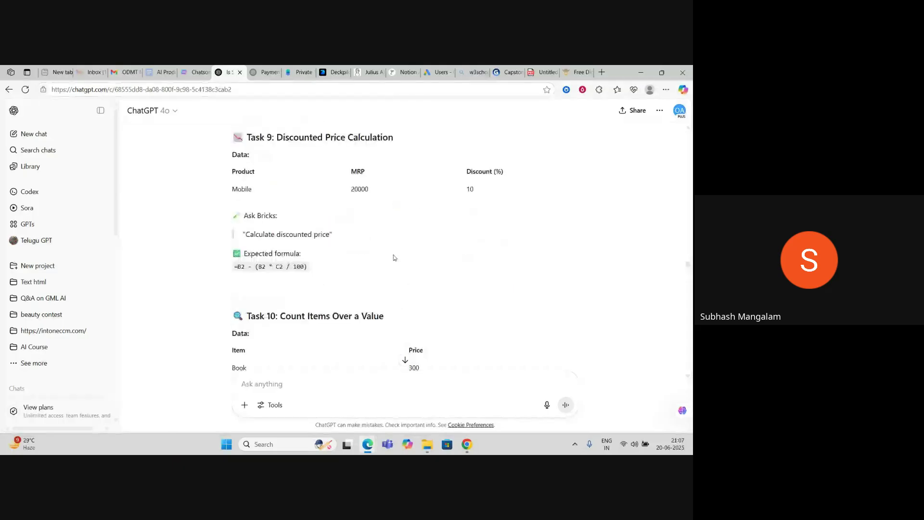
pyautogui.scroll(-10, 393, 256)
pyautogui.scroll(-2, 394, 256)
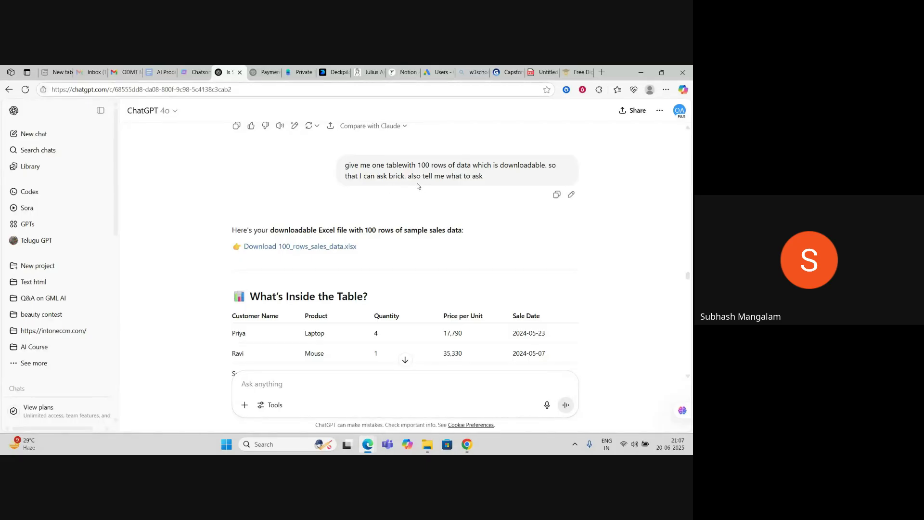
pyautogui.click(314, 247)
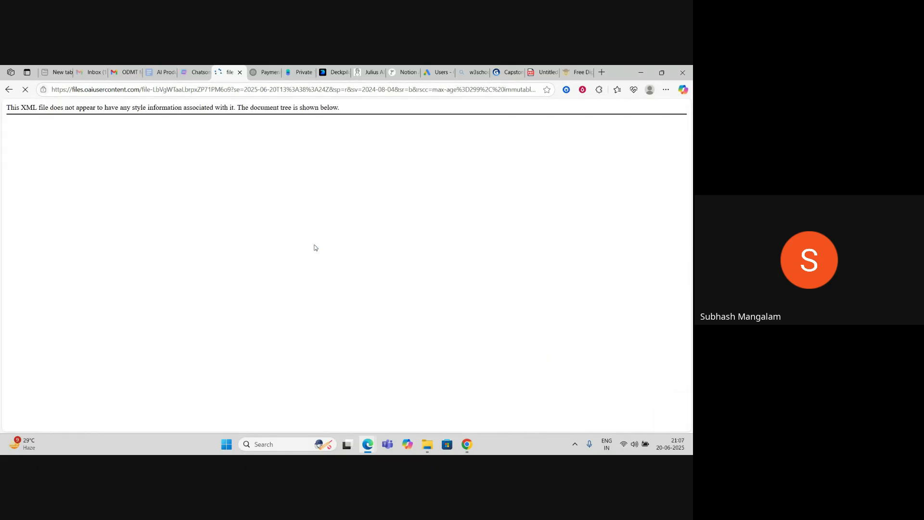
pyautogui.click(8, 92)
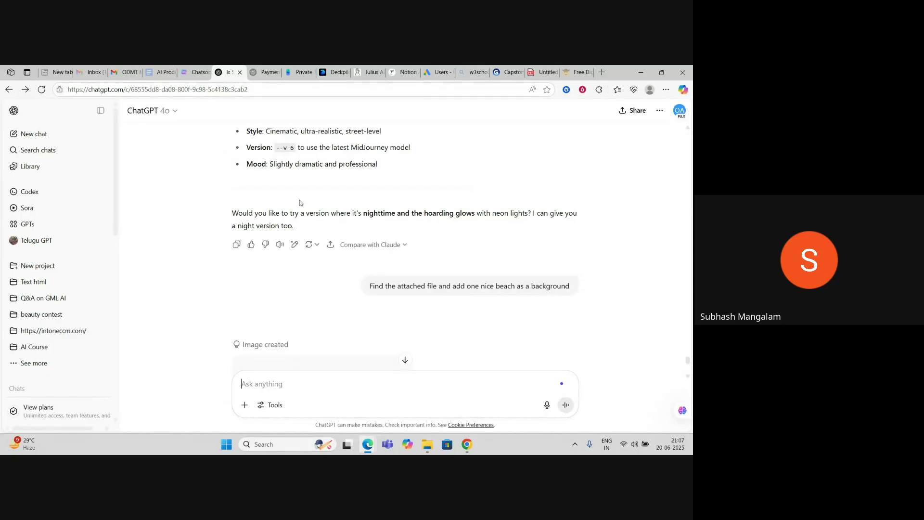
# Step: Find the 100-row sample sales data answer in the conversation and request the 100_rows_sales_data.xlsx download again
pyautogui.scroll(15, 450, 227)
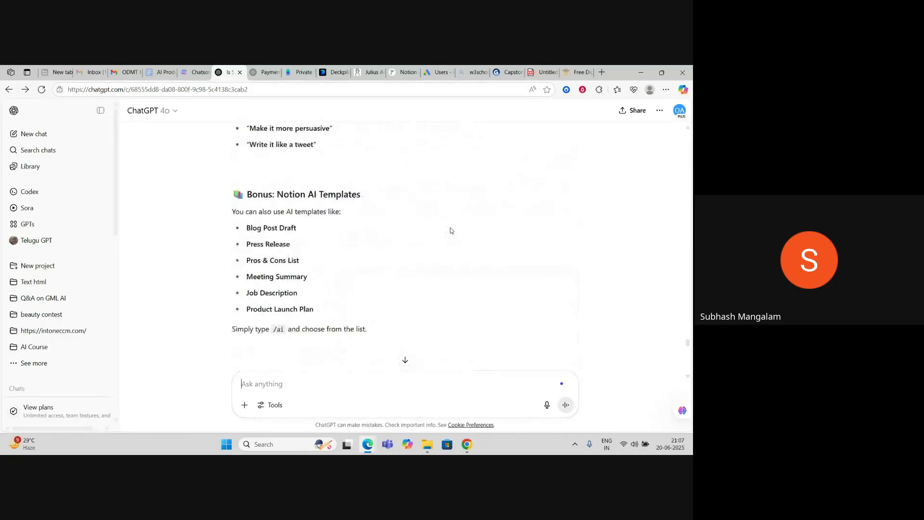
pyautogui.scroll(20, 451, 228)
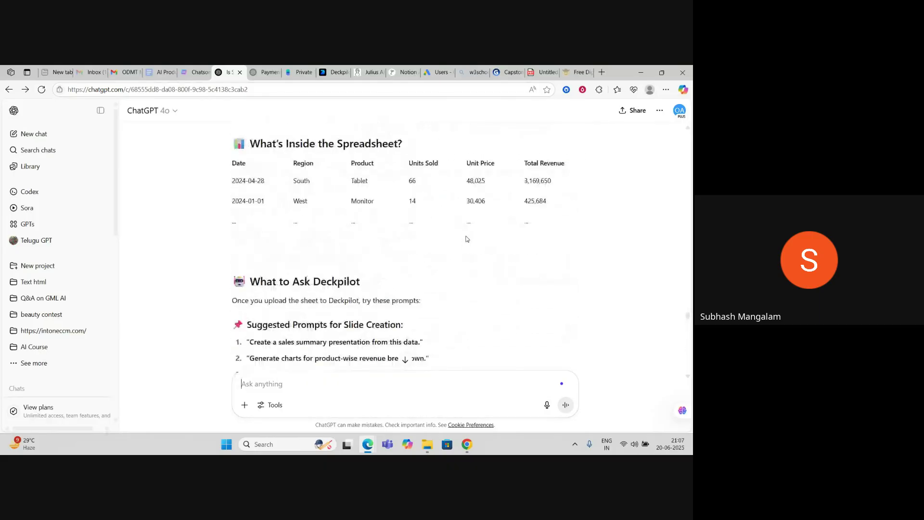
pyautogui.scroll(3, 466, 239)
pyautogui.scroll(-3, 466, 239)
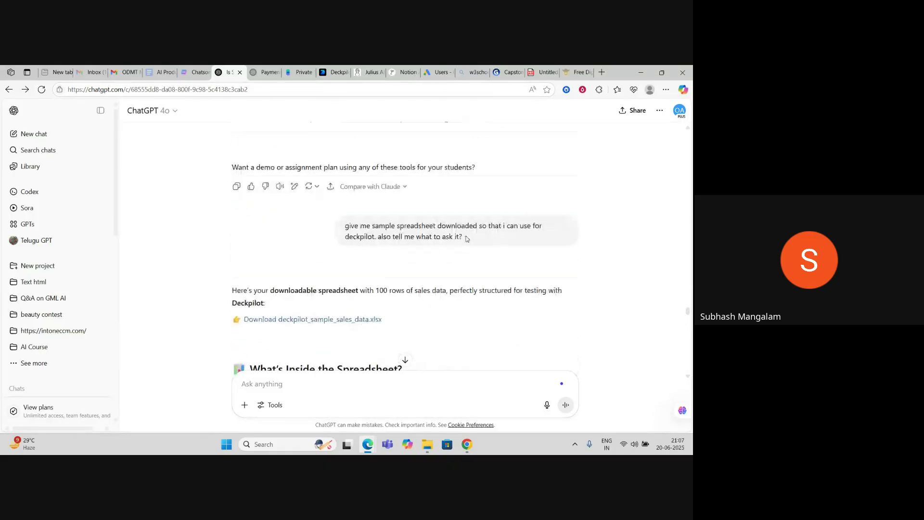
pyautogui.scroll(8, 467, 239)
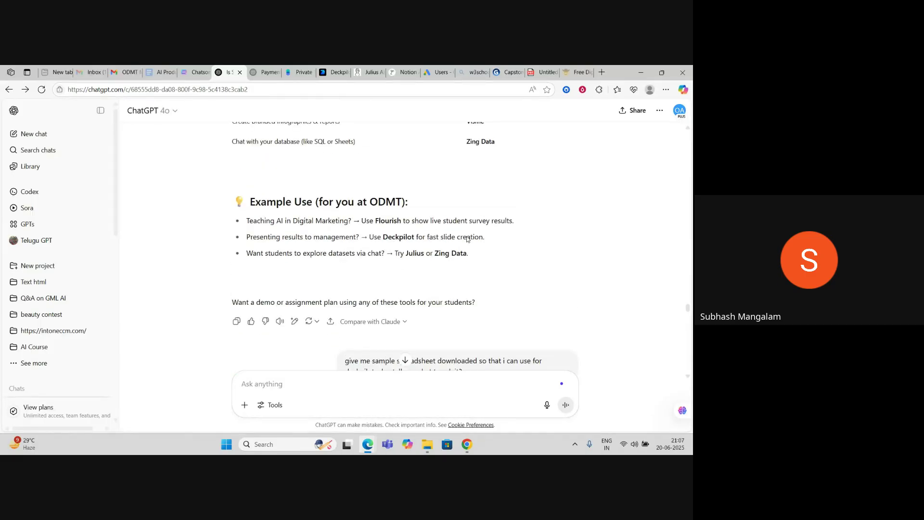
pyautogui.scroll(15, 467, 239)
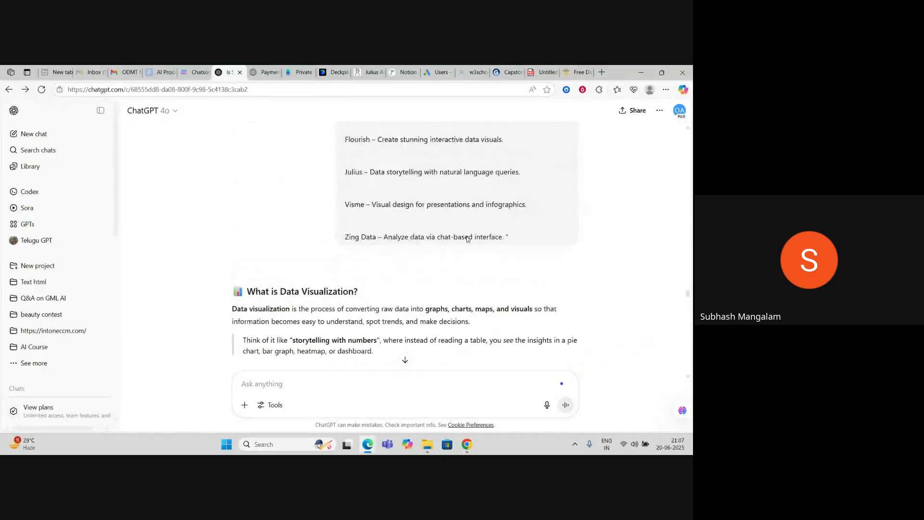
pyautogui.scroll(10, 466, 240)
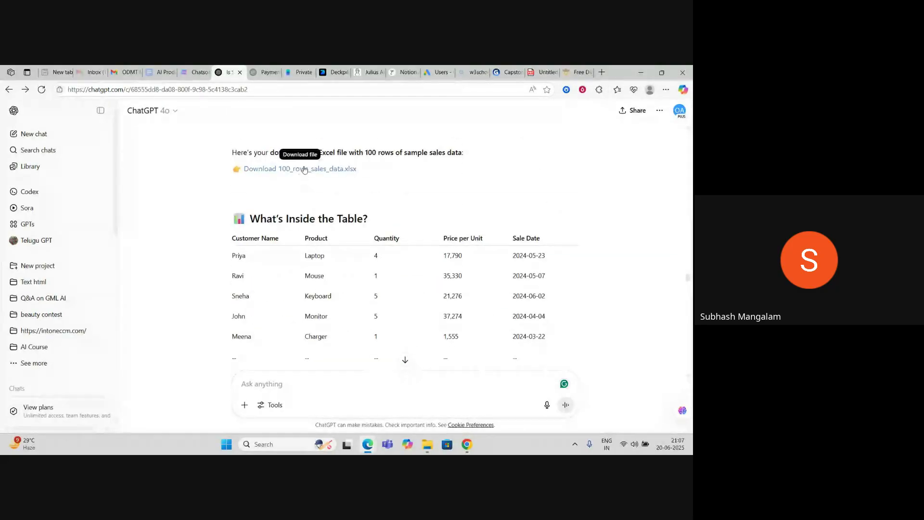
pyautogui.click(304, 170)
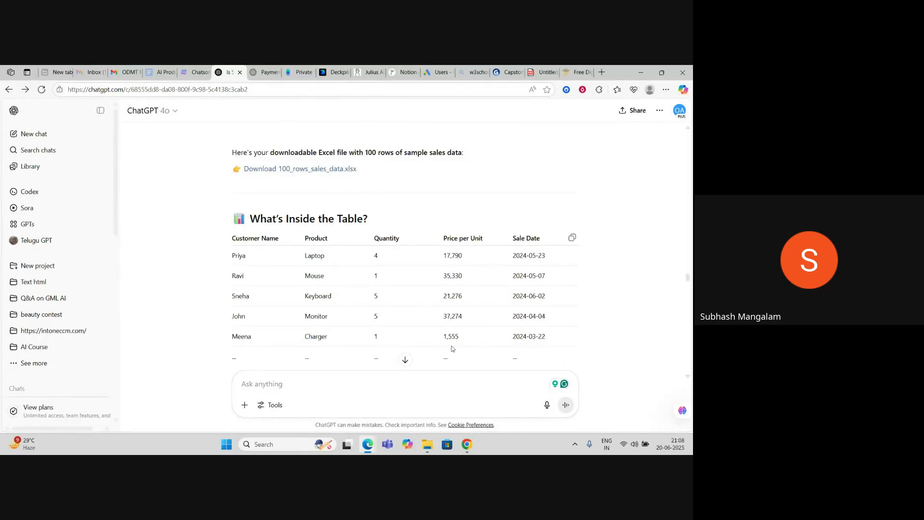
# Step: Switch back to Bricks in Chrome, look through the Downloads folder for a file to import, and close the file picker
pyautogui.click(464, 450)
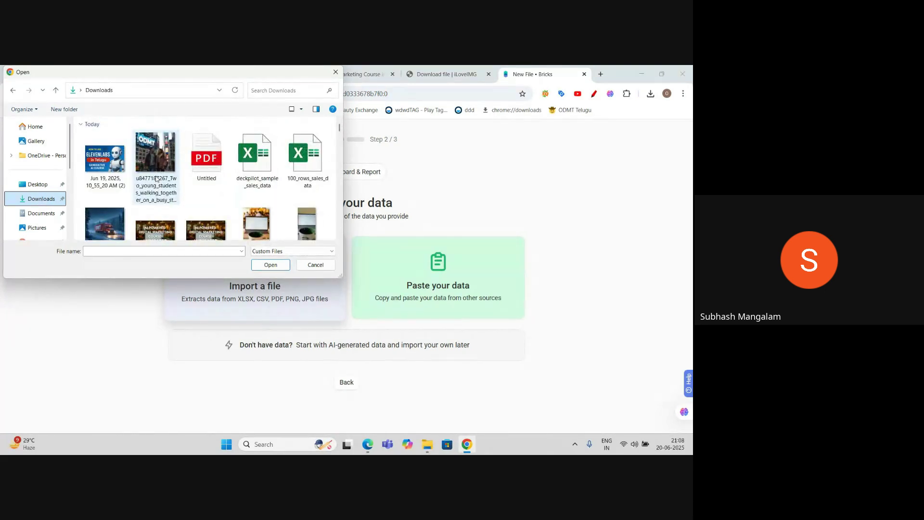
pyautogui.scroll(-2, 116, 202)
pyautogui.scroll(2, 115, 203)
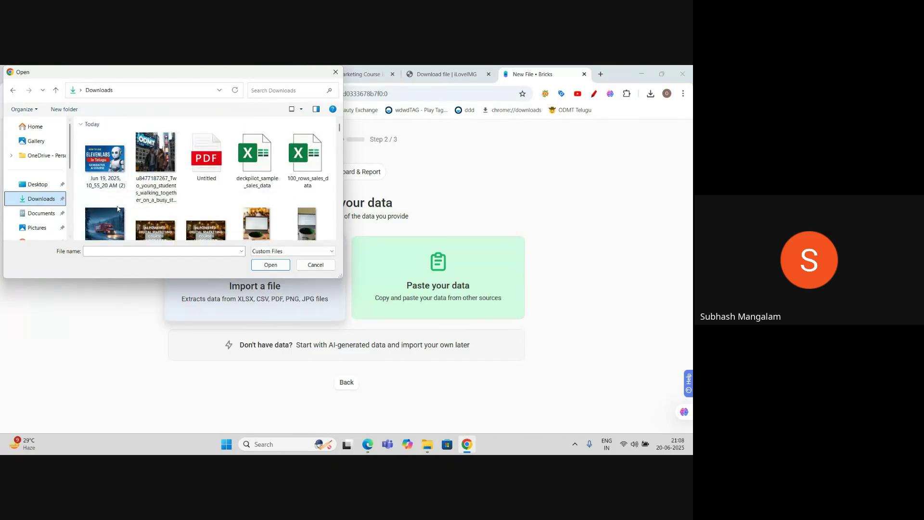
pyautogui.click(315, 265)
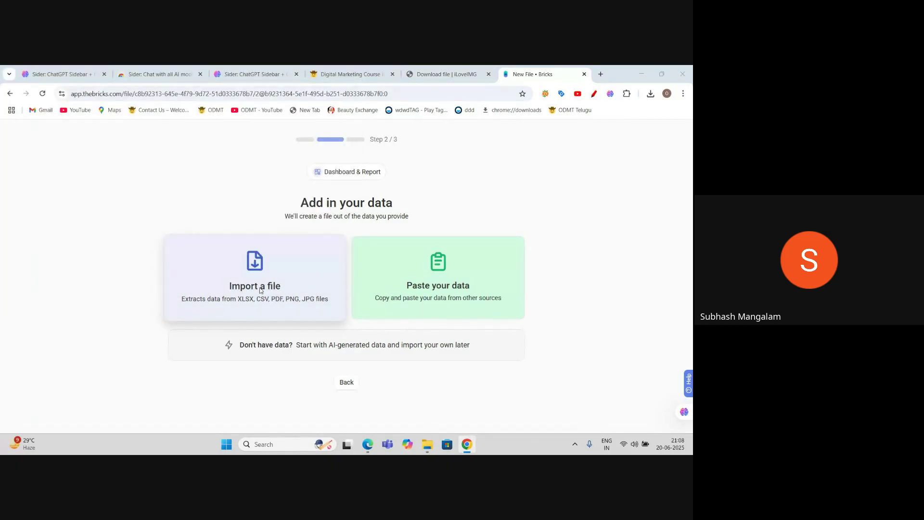
# Step: Import 100_rows_sales_data from the Downloads folder as the data for the Bricks dashboard
pyautogui.click(260, 290)
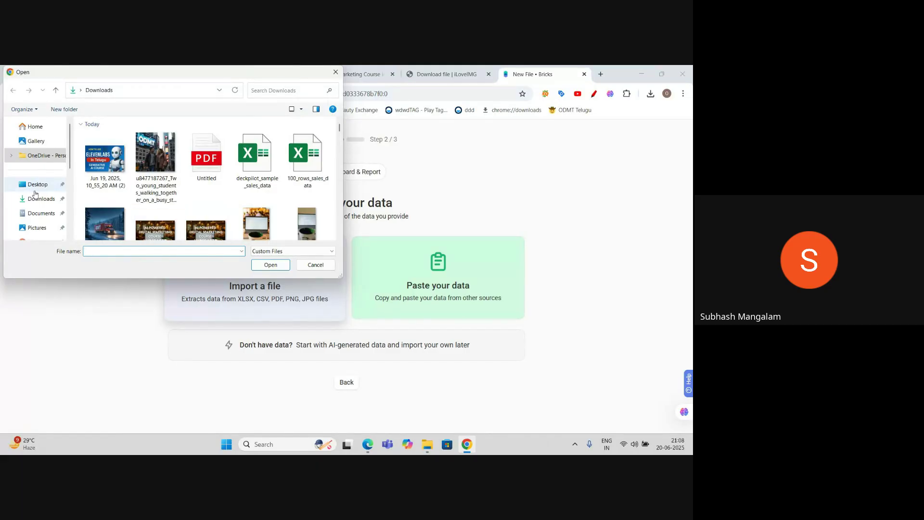
pyautogui.click(35, 196)
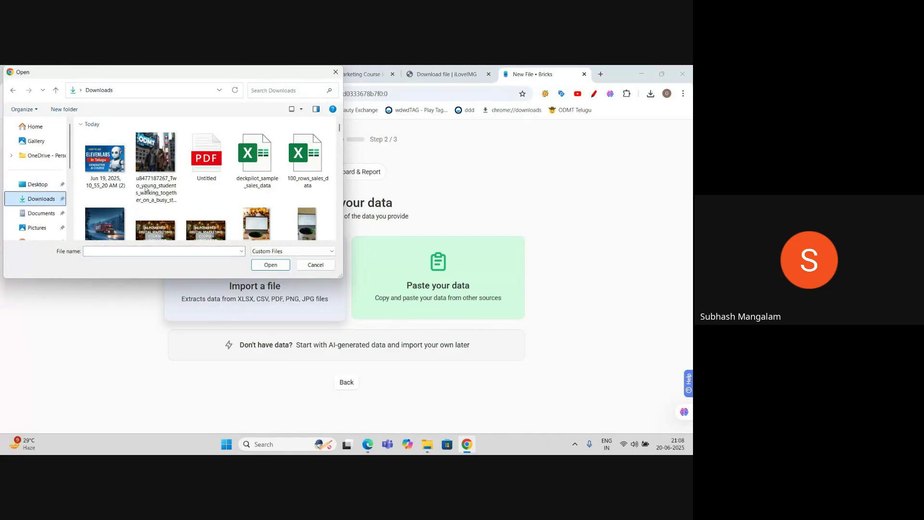
pyautogui.click(305, 153)
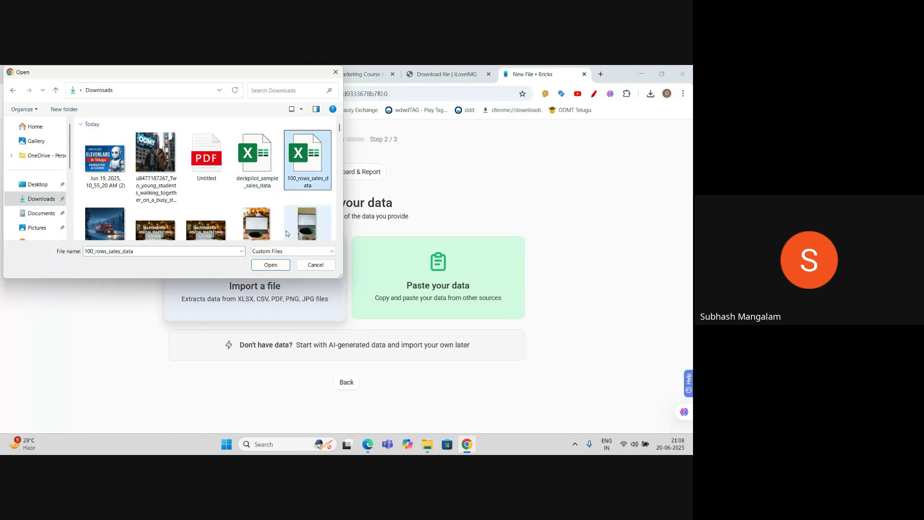
pyautogui.click(270, 264)
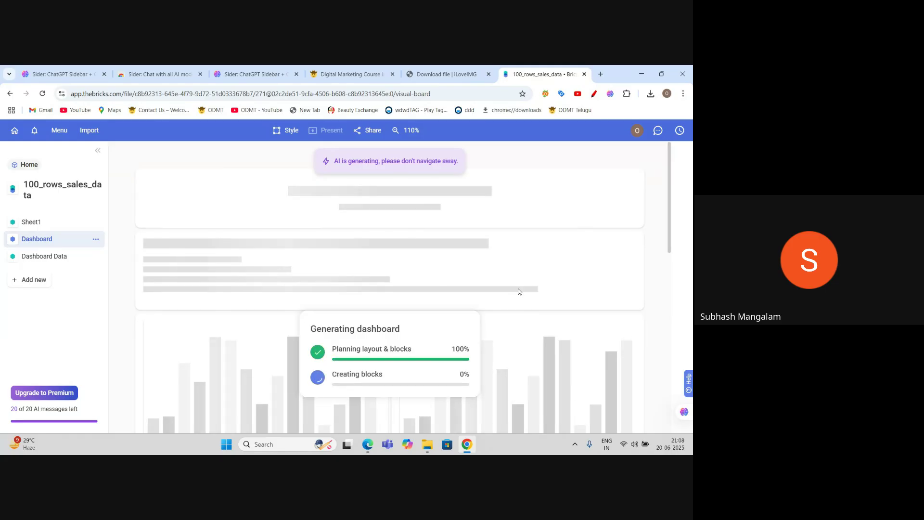
# Step: Switch to Edge and check the AI Spreadsheet Tools list in the AI Productive Tools - 2025 document
pyautogui.moveTo(368, 443)
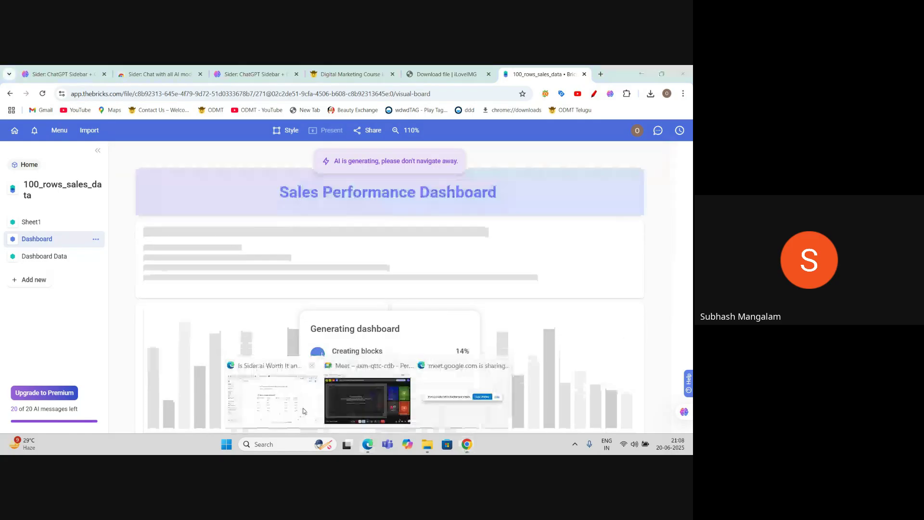
pyautogui.click(303, 408)
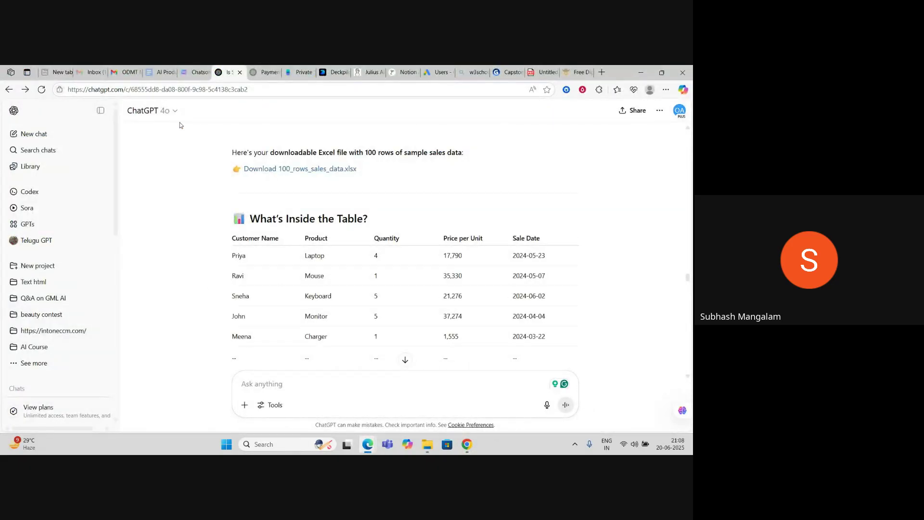
pyautogui.click(156, 71)
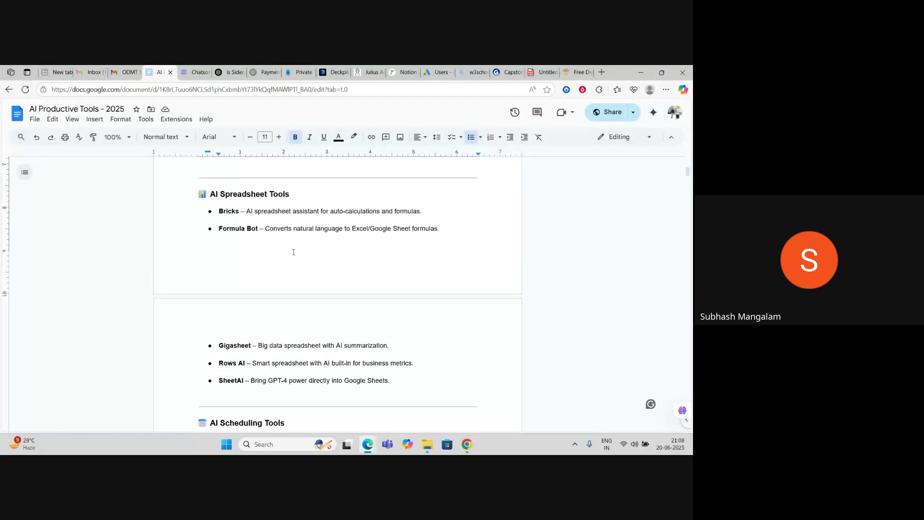
# Step: Switch back to Chrome and examine the sales metrics, charts and key insights in the dashboard being generated
pyautogui.click(466, 444)
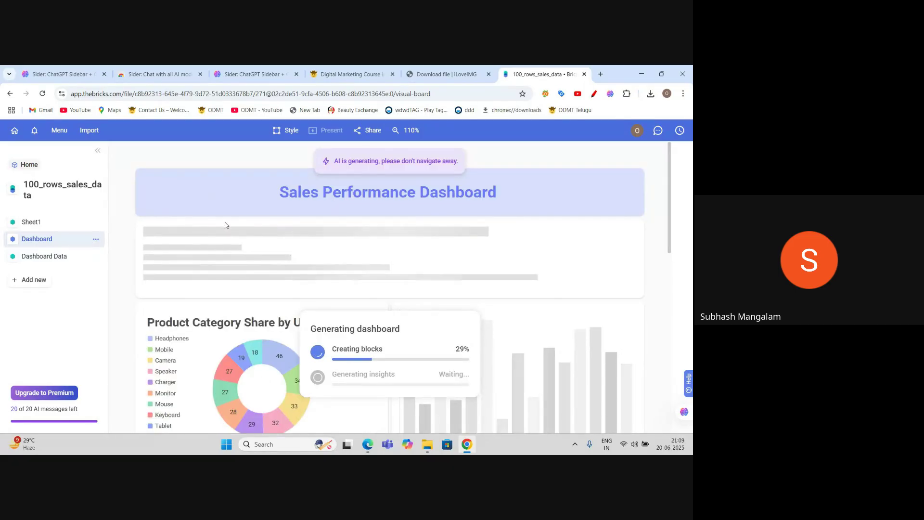
pyautogui.scroll(-1, 233, 314)
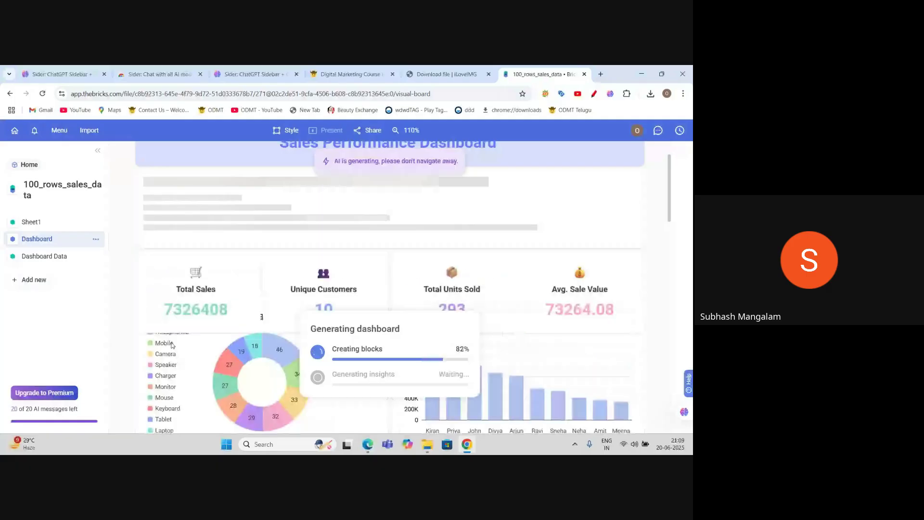
pyautogui.scroll(-10, 267, 298)
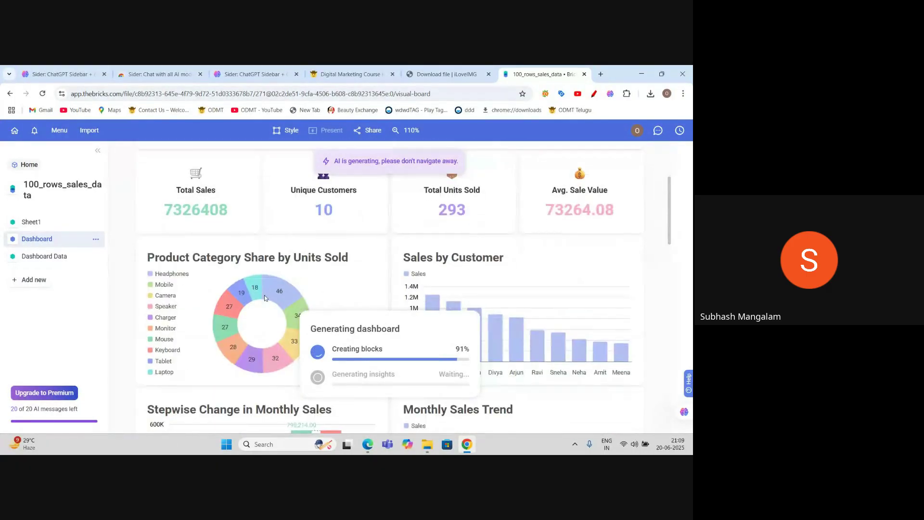
pyautogui.scroll(-10, 270, 303)
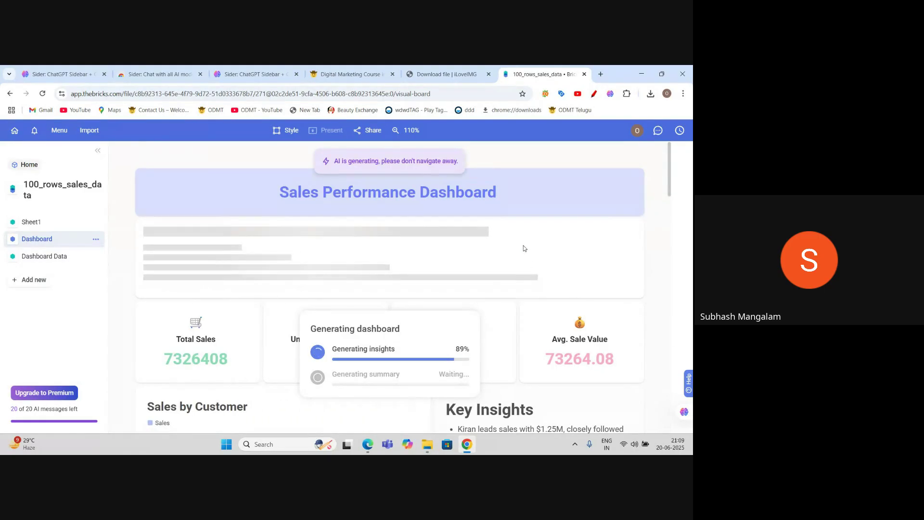
pyautogui.scroll(-3, 470, 265)
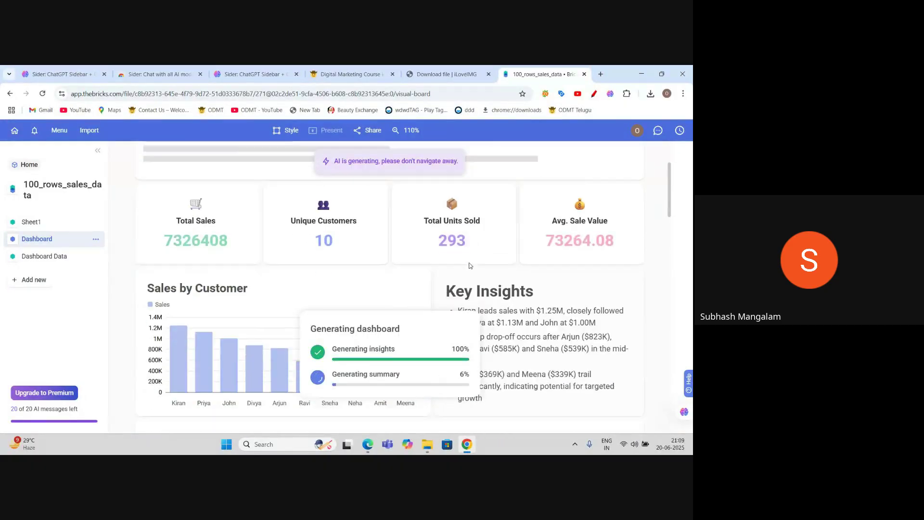
pyautogui.scroll(-12, 470, 264)
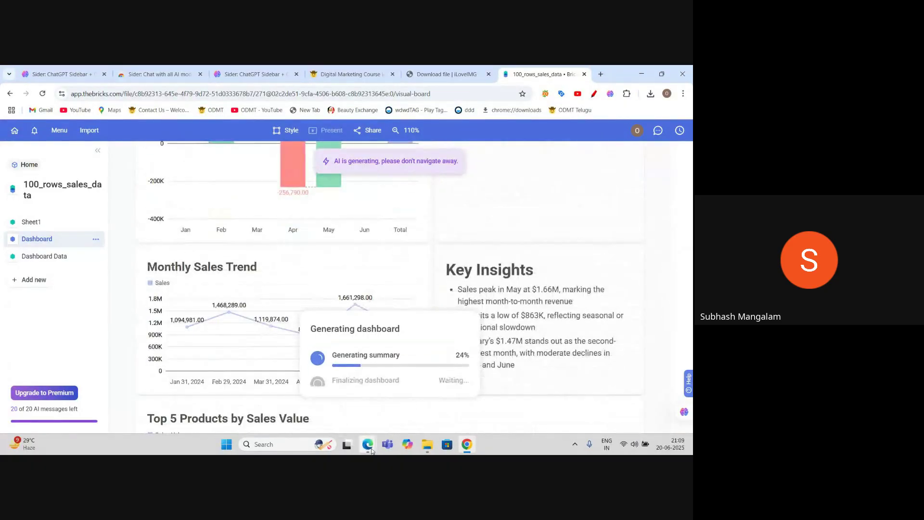
# Step: Switch to the Private 1 Bricks file in Edge, look over its grid and go to the Bricks home page
pyautogui.moveTo(371, 451)
pyautogui.click(279, 414)
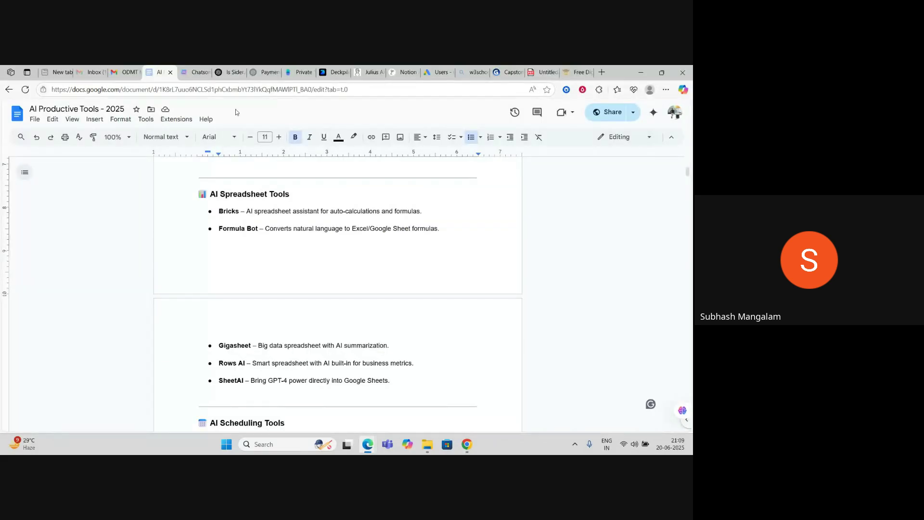
pyautogui.click(297, 72)
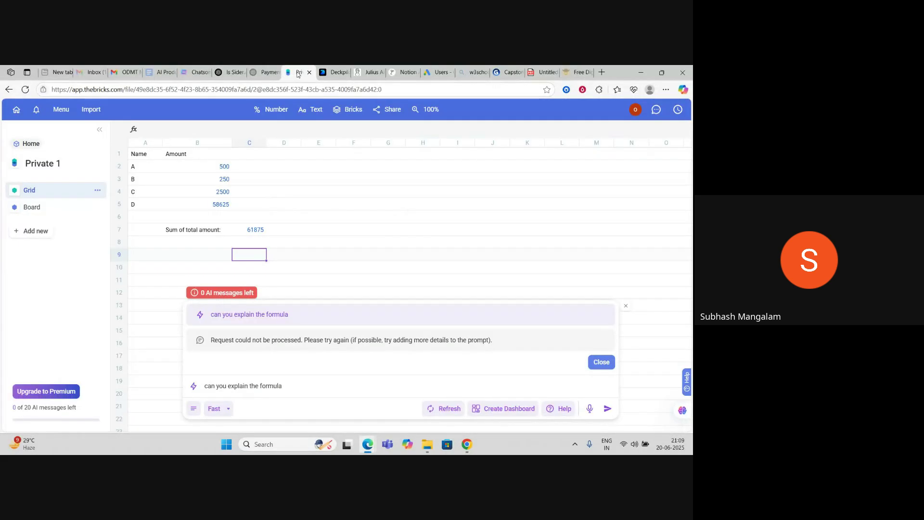
pyautogui.scroll(-2, 302, 230)
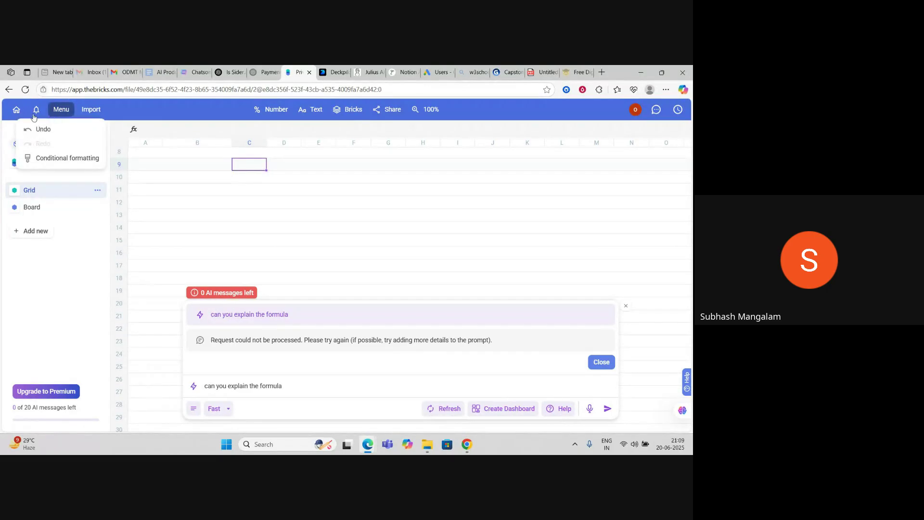
pyautogui.click(17, 113)
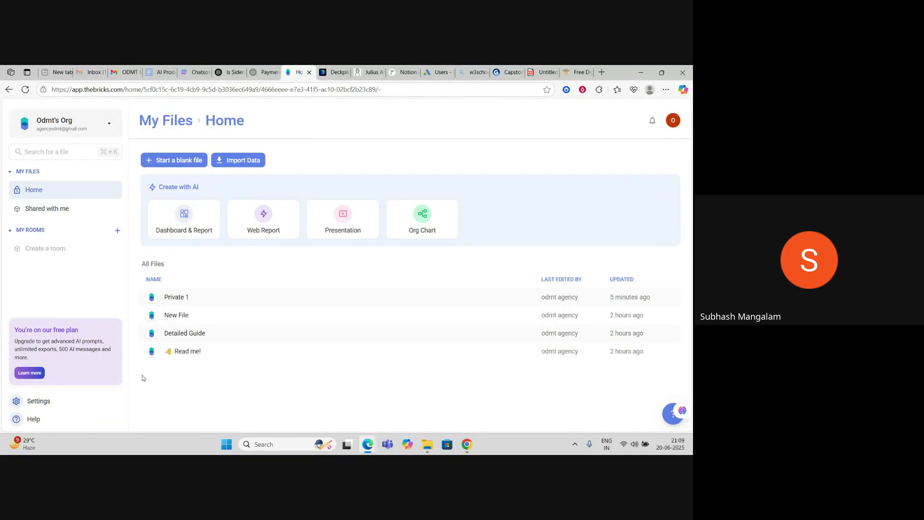
# Step: Open the Detailed Guide file, look through its how-to contents and return to the Bricks home page
pyautogui.click(181, 335)
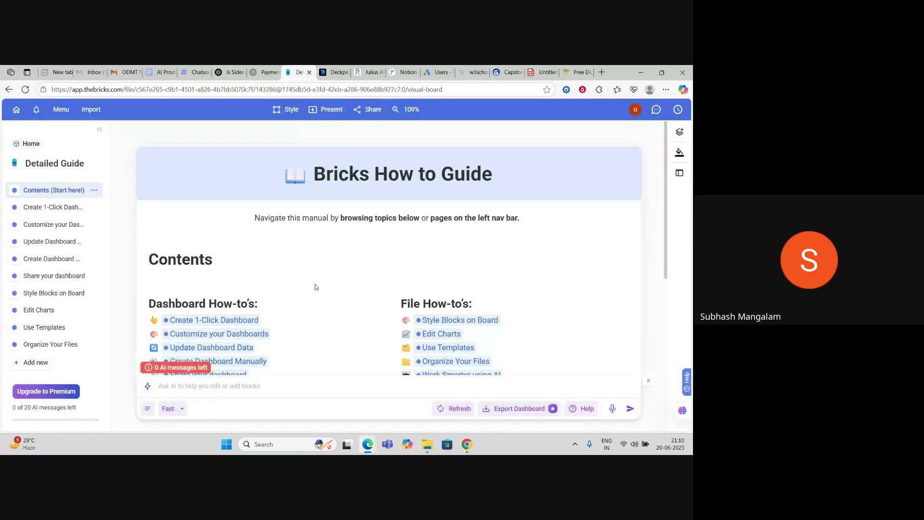
pyautogui.scroll(-8, 314, 294)
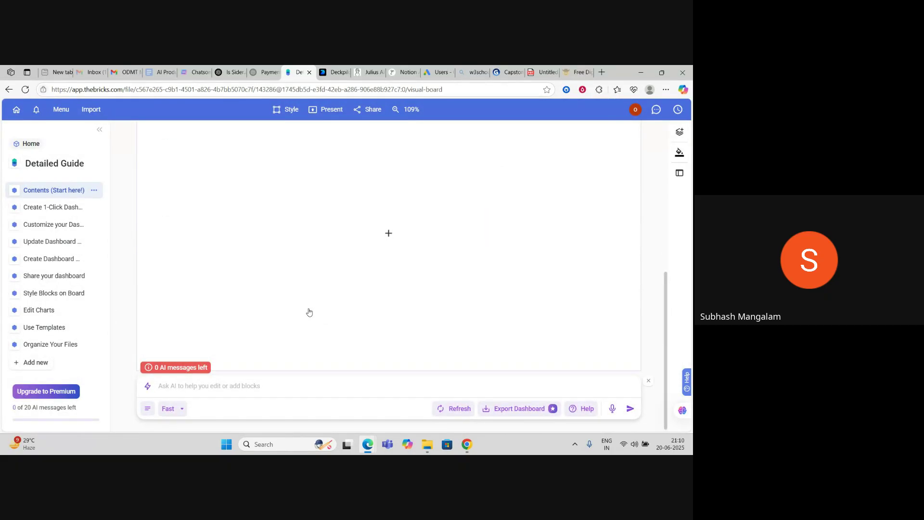
pyautogui.scroll(8, 308, 313)
pyautogui.scroll(-2, 308, 313)
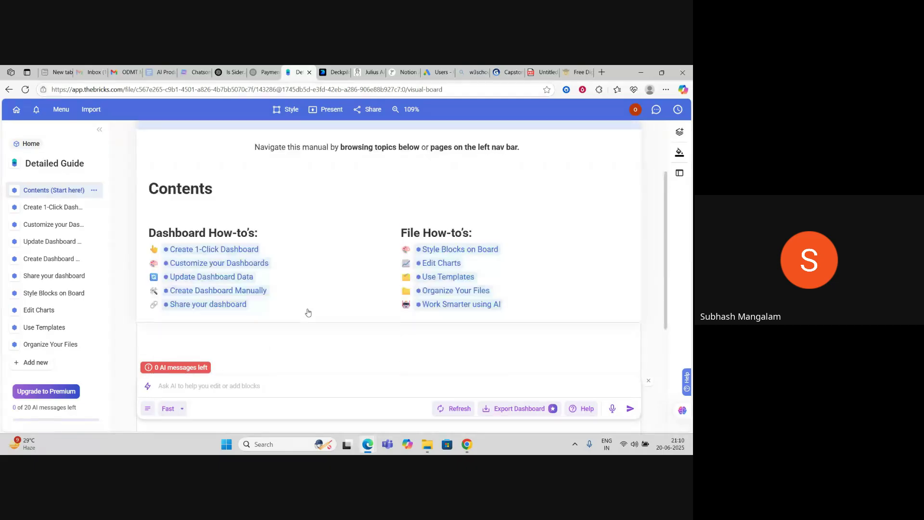
pyautogui.scroll(2, 308, 312)
pyautogui.click(13, 109)
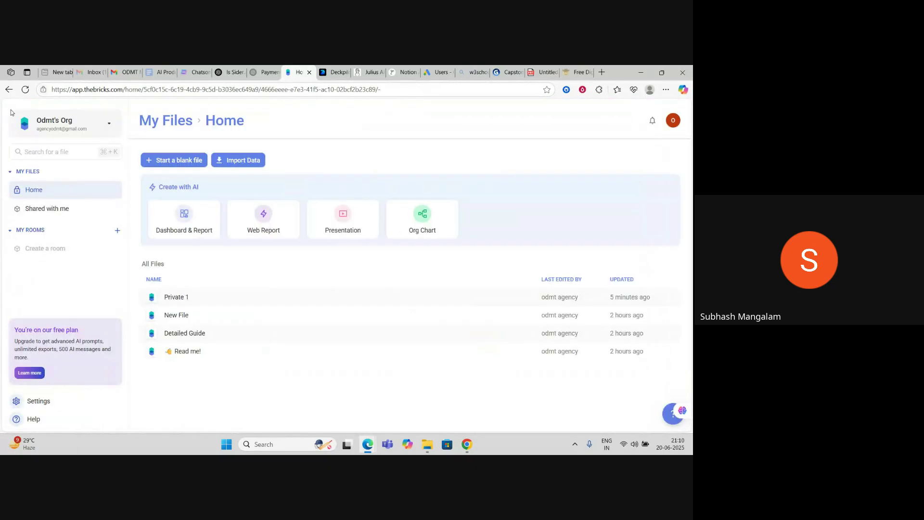
# Step: Return to the Sales Performance Dashboard in Chrome and look over its trend and product charts
pyautogui.click(468, 445)
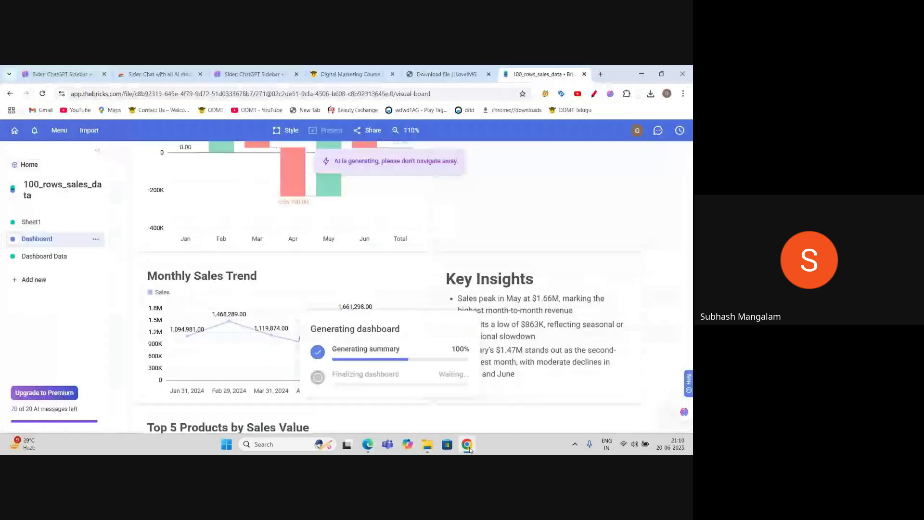
pyautogui.scroll(-10, 517, 340)
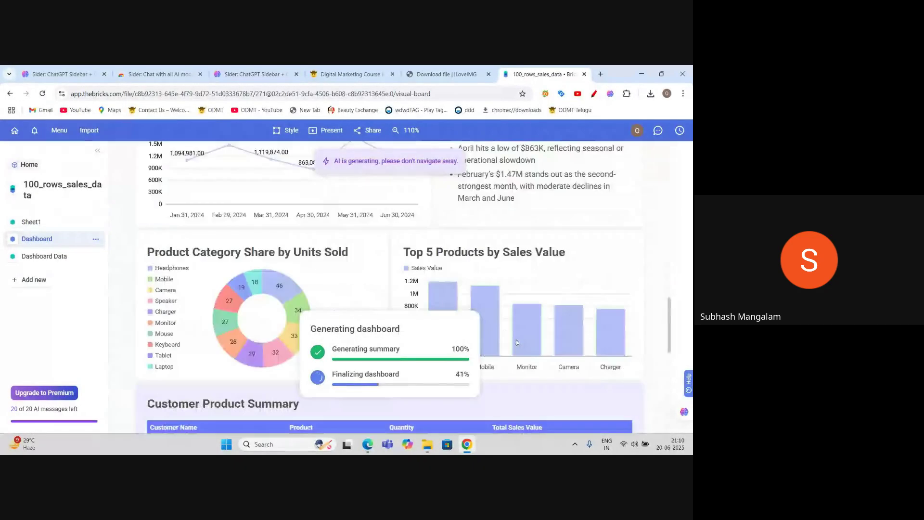
pyautogui.scroll(15, 517, 342)
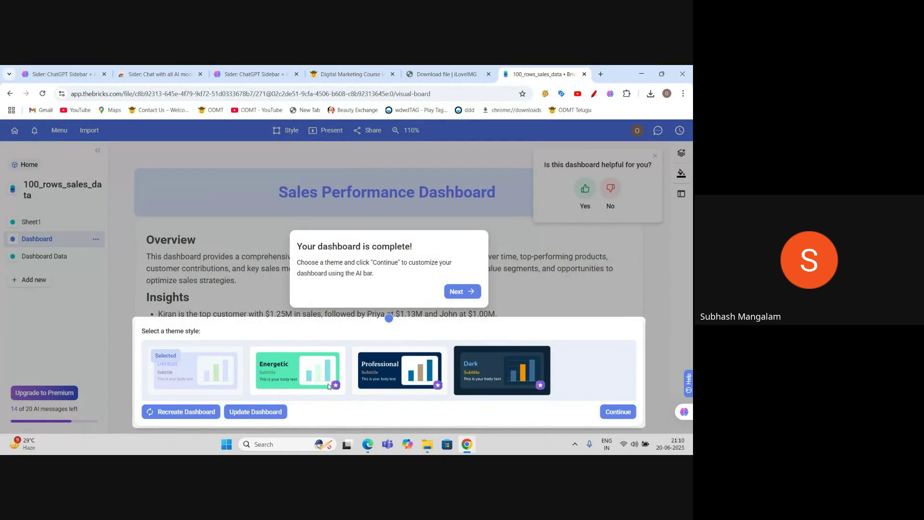
# Step: Step through the dashboard completion tips and continue with the preselected theme style
pyautogui.click(454, 292)
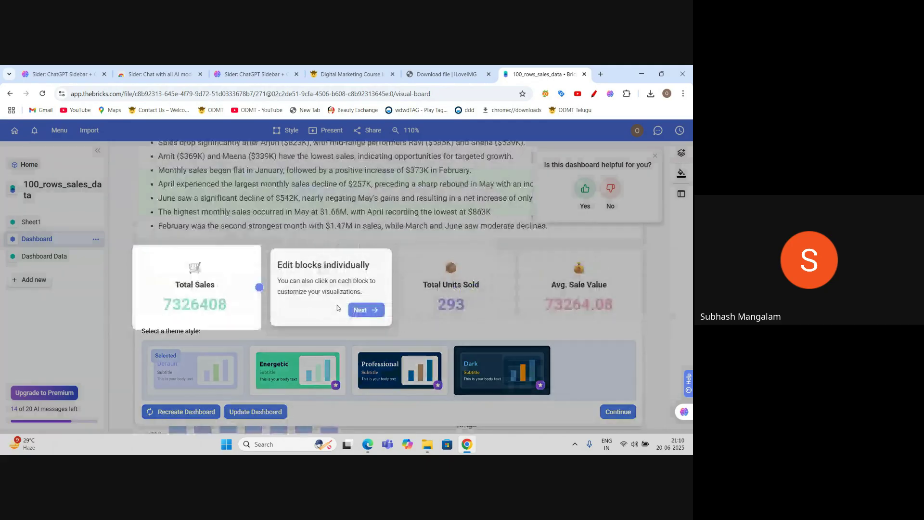
pyautogui.click(356, 309)
pyautogui.click(211, 250)
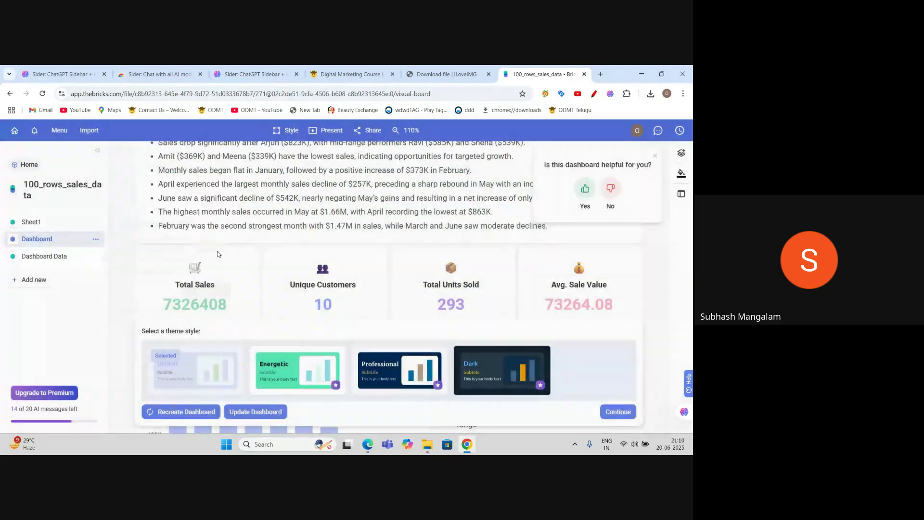
pyautogui.click(204, 291)
pyautogui.click(612, 414)
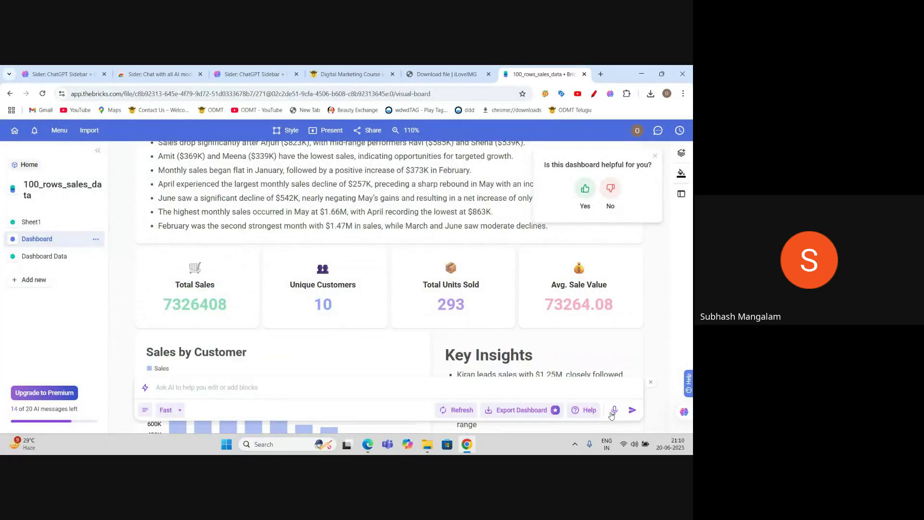
# Step: Review the finished dashboard's insights, monthly sales charts and Customer Product Summary table
pyautogui.scroll(-7, 507, 384)
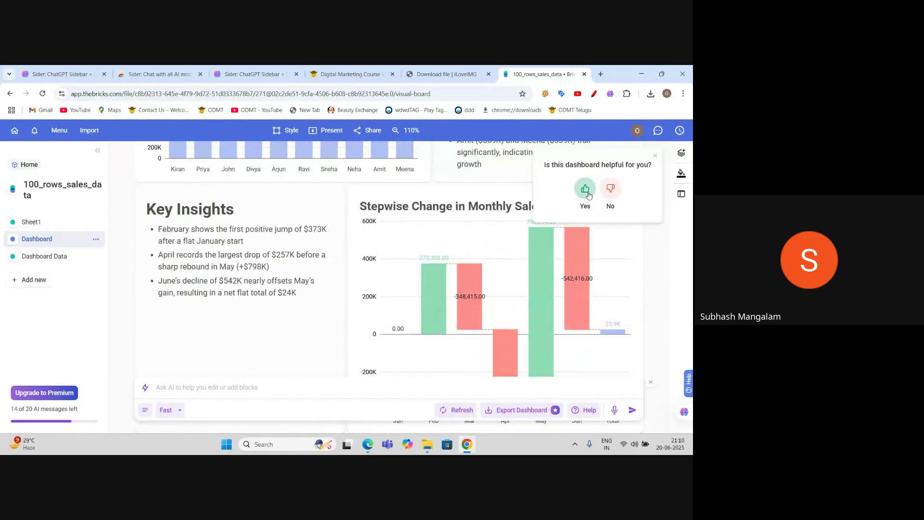
pyautogui.scroll(5, 290, 336)
pyautogui.scroll(-15, 289, 334)
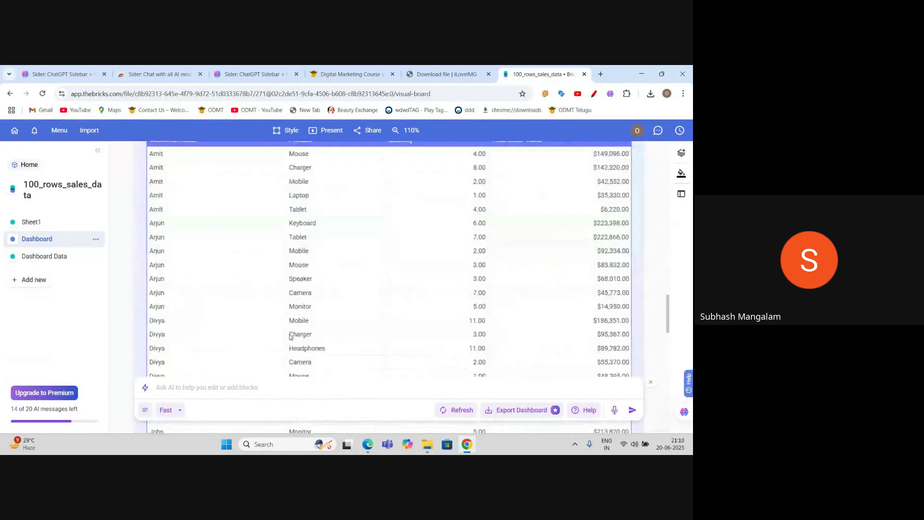
pyautogui.scroll(2, 289, 337)
pyautogui.scroll(20, 290, 334)
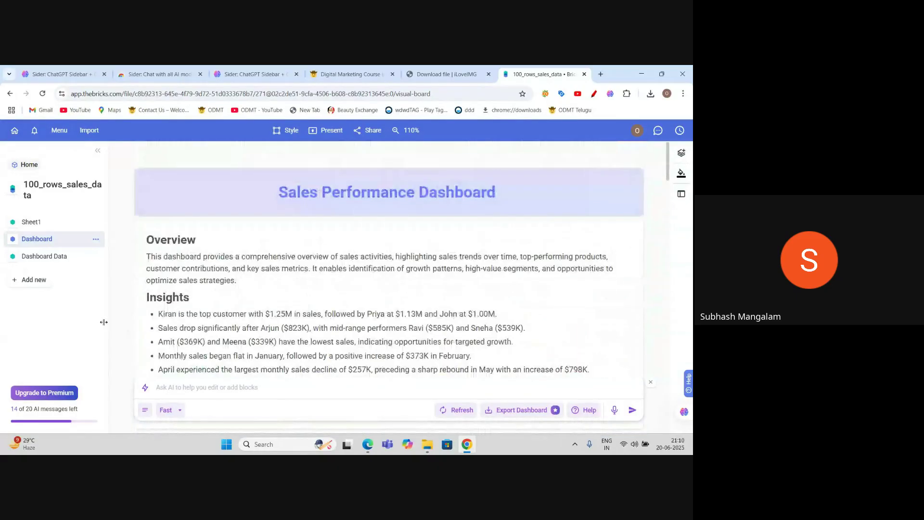
# Step: Add a new blank grid to the 100_rows_sales_data file
pyautogui.click(41, 286)
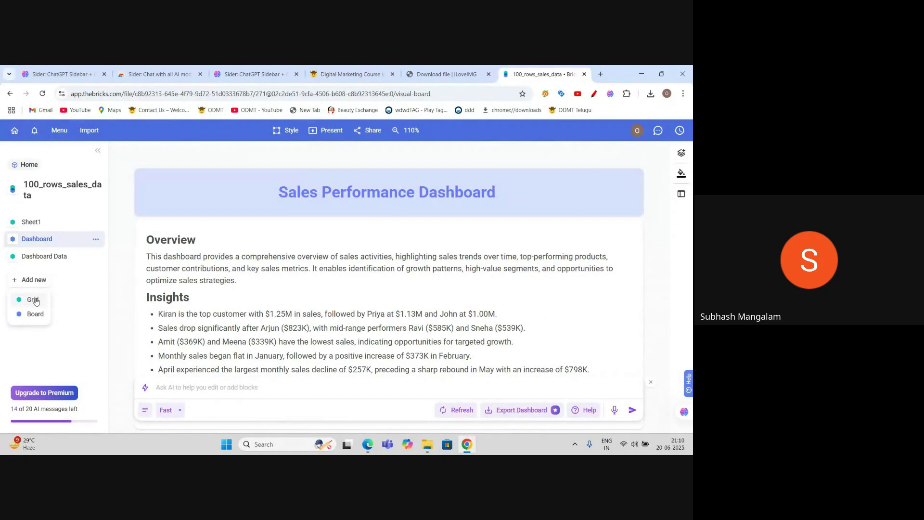
pyautogui.click(35, 300)
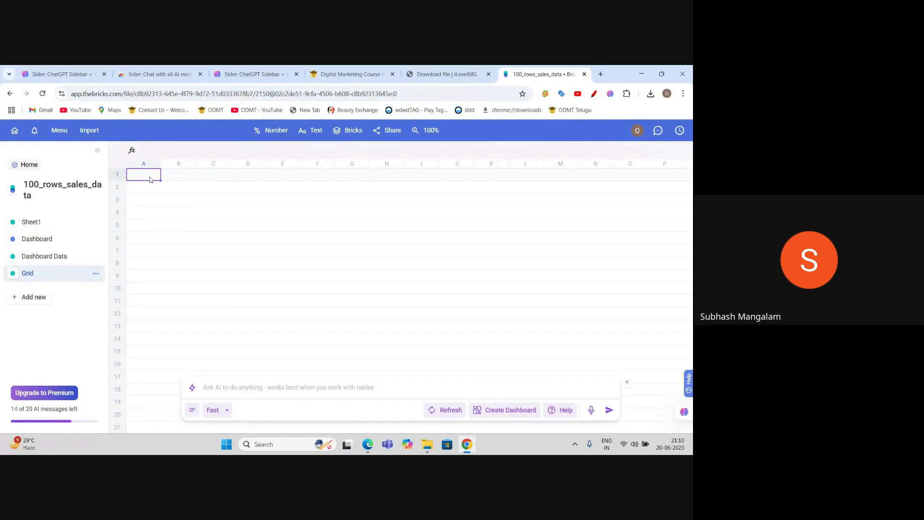
# Step: Switch to the ChatGPT conversation in Edge and copy the five sample sales rows, without headers, under "What's Inside the Table?"
pyautogui.moveTo(368, 444)
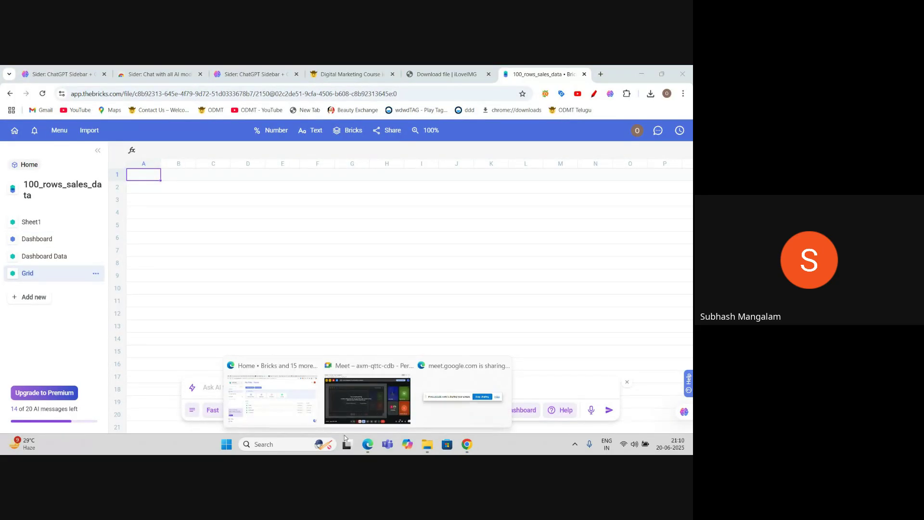
pyautogui.click(278, 404)
pyautogui.click(235, 72)
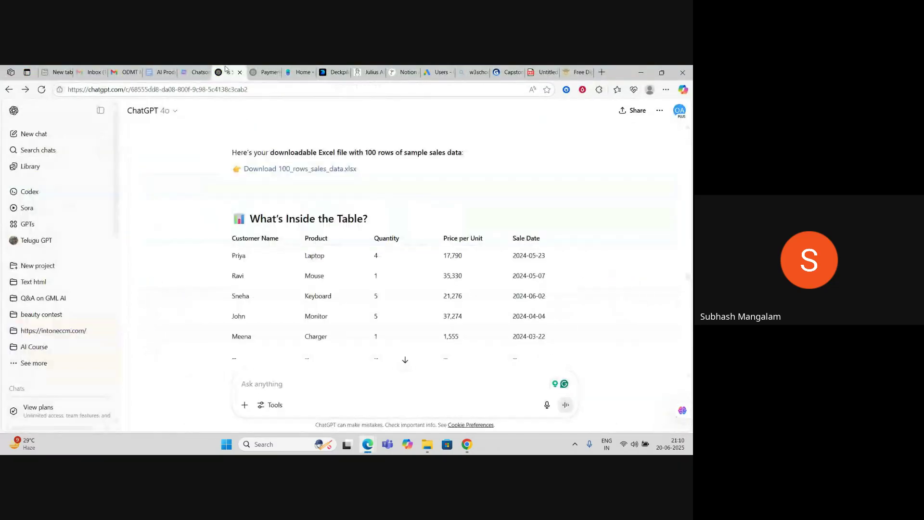
pyautogui.scroll(-1, 276, 254)
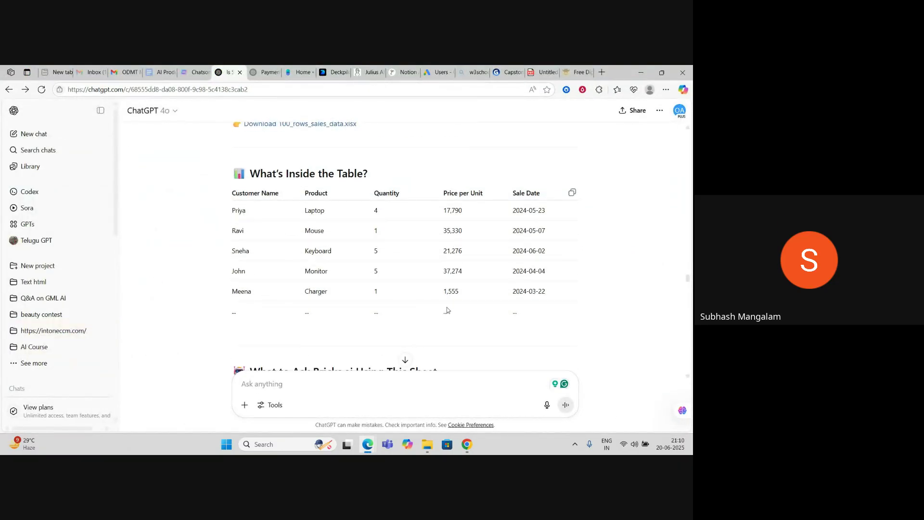
pyautogui.moveTo(545, 292); pyautogui.dragTo(232, 215)
pyautogui.hotkey('ctrl', 'c')
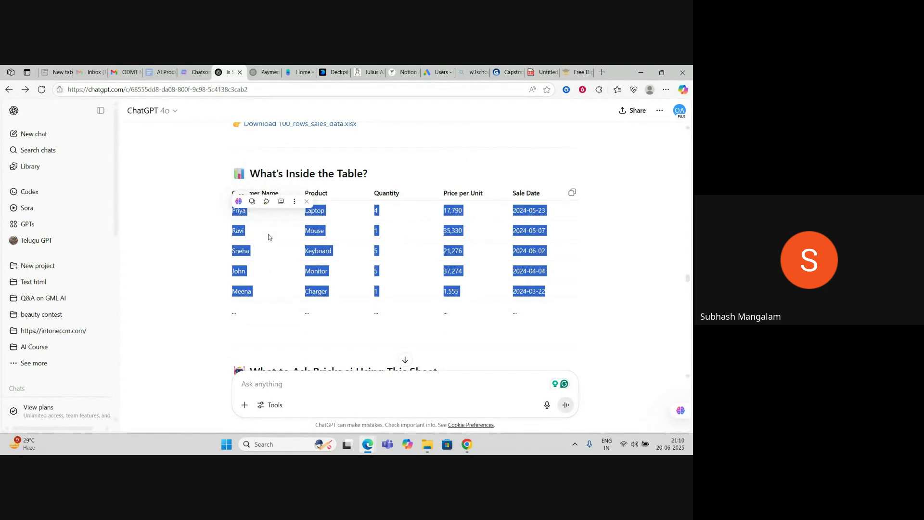
# Step: Return to the blank Bricks grid in Chrome, paste the copied sales rows starting at cell A1, and dismiss the table suggestions
pyautogui.hotkey('alt', 'Tab')
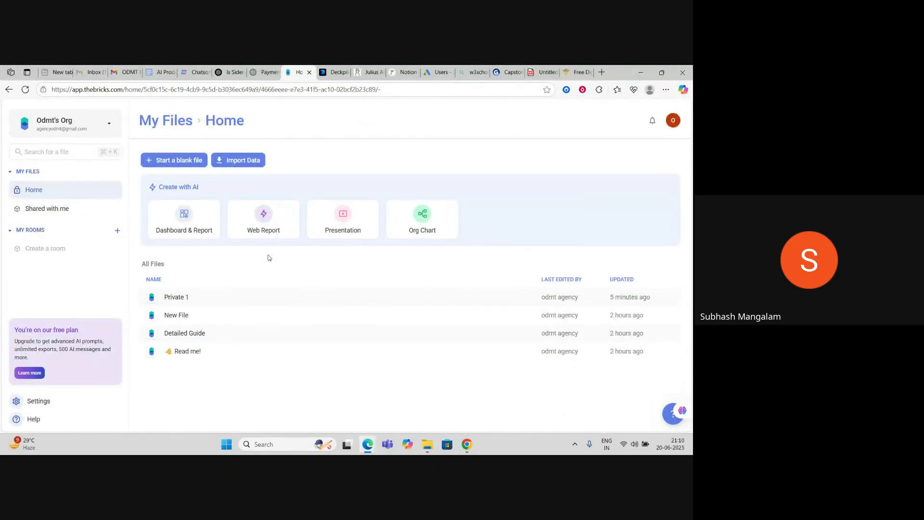
pyautogui.click(466, 443)
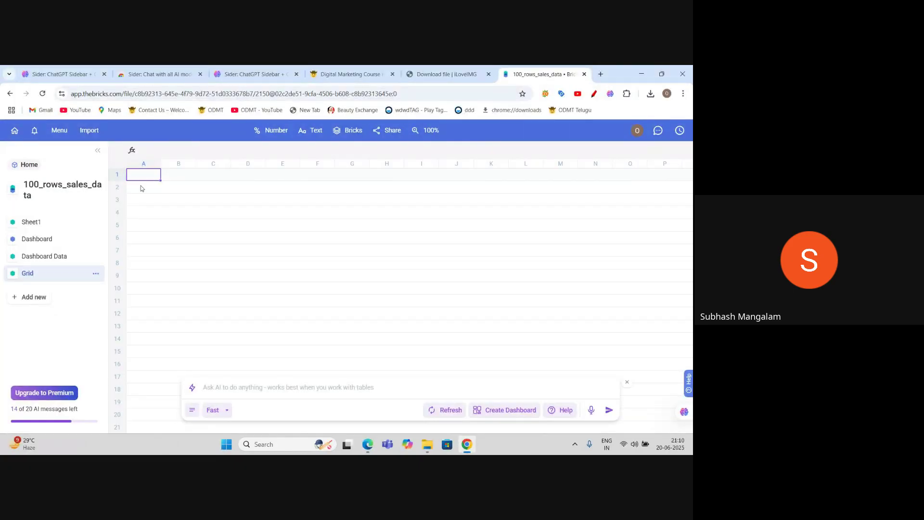
pyautogui.hotkey('ctrl', 'v')
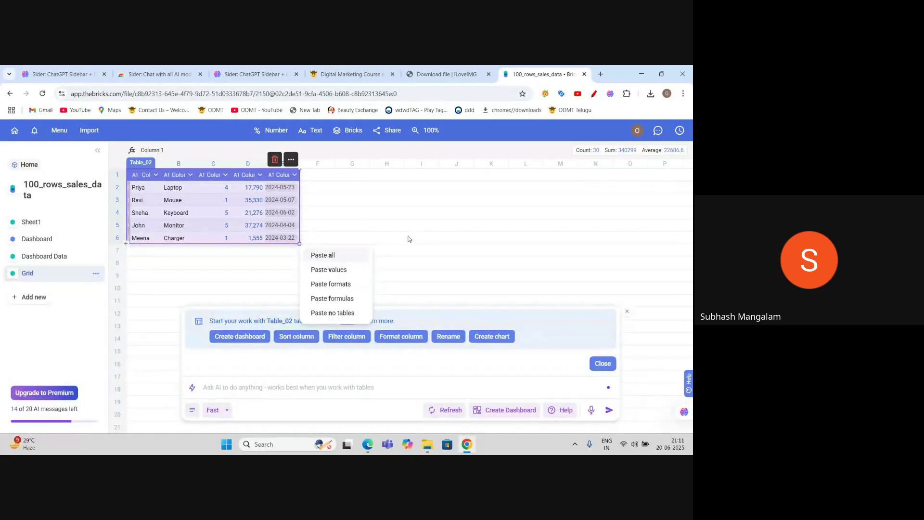
pyautogui.click(606, 364)
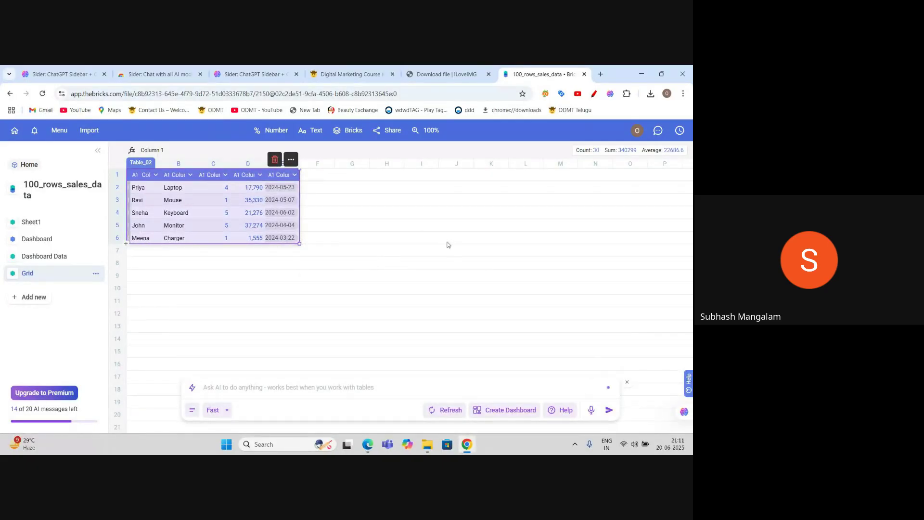
pyautogui.click(446, 241)
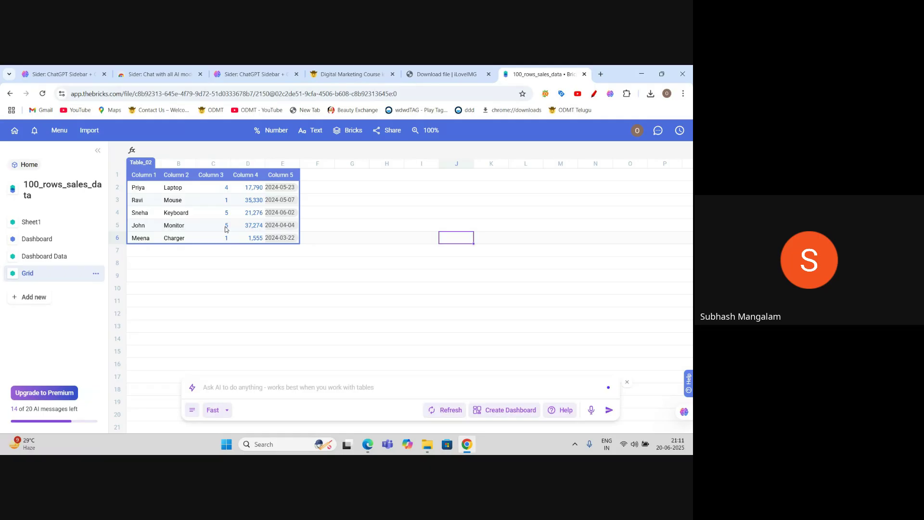
# Step: Switch to Edge and copy the question "What is the average price per unit?" from the Basic Calculations list in the ChatGPT conversation
pyautogui.hotkey('alt', 'Tab')
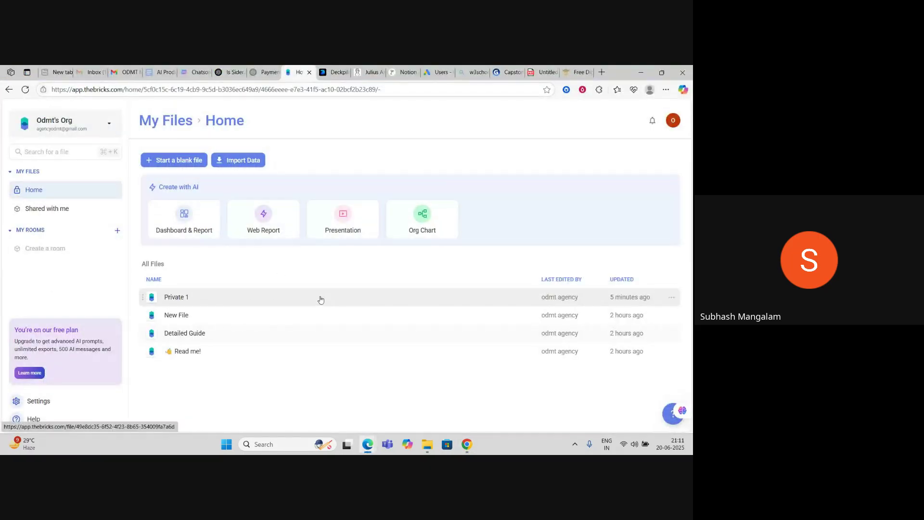
pyautogui.click(231, 72)
pyautogui.scroll(-4, 482, 322)
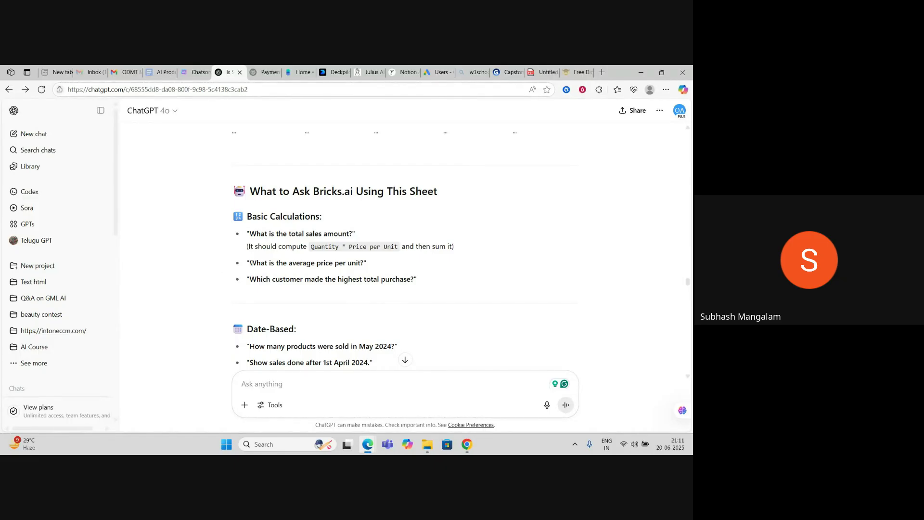
pyautogui.moveTo(251, 264); pyautogui.dragTo(365, 264)
pyautogui.hotkey('ctrl', 'c')
# Step: Return to the 100_rows_sales_data file in Chrome and ask the Bricks AI "What is the average price per unit?" about the Grid table
pyautogui.hotkey('ctrl', 'Tab')
pyautogui.hotkey('ctrl', 'Tab')
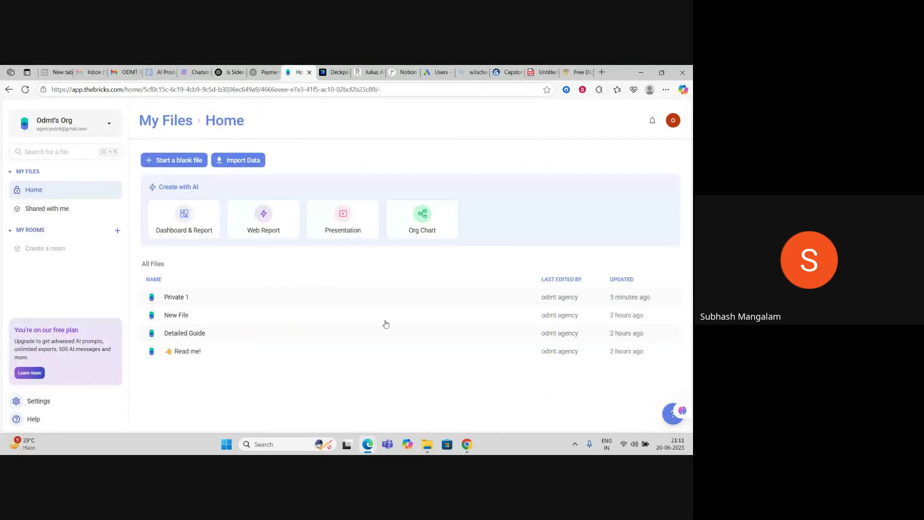
pyautogui.click(467, 444)
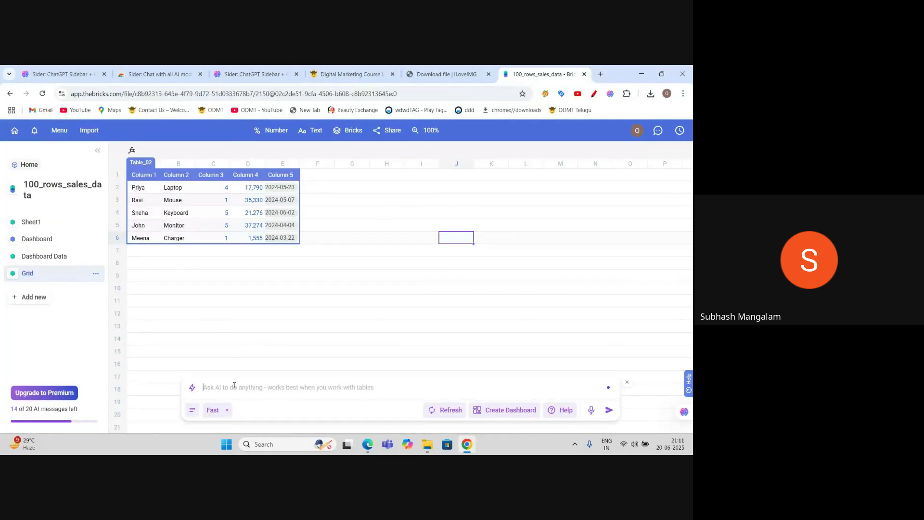
pyautogui.hotkey('ctrl', 'v')
pyautogui.click(609, 410)
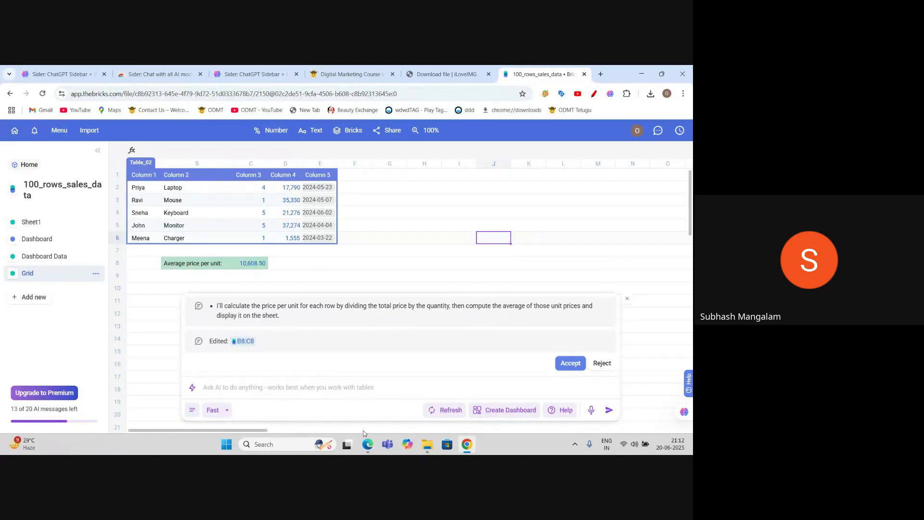
# Step: Switch to Edge, bring up the Google Meet call window to check it, and minimize it
pyautogui.click(280, 391)
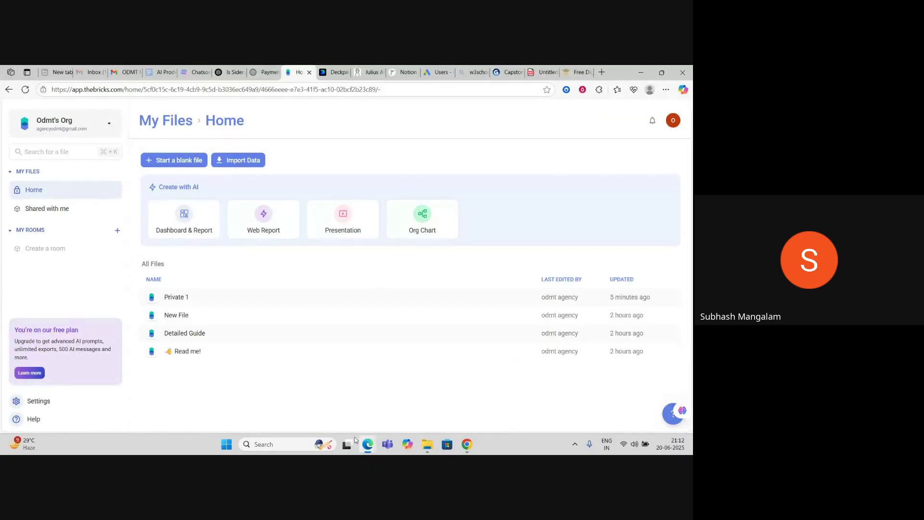
pyautogui.moveTo(370, 445)
pyautogui.click(366, 406)
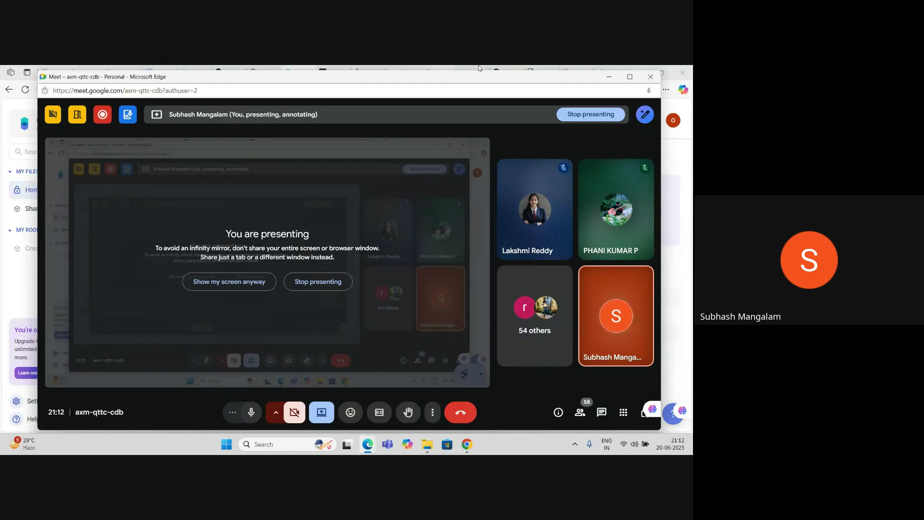
pyautogui.click(609, 77)
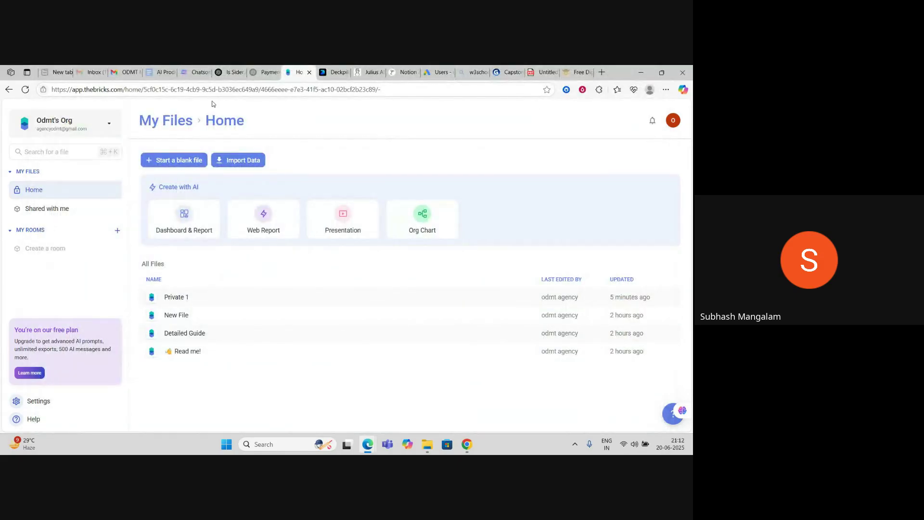
# Step: Close the Chatsonic and Bricks home pages in Edge, and show the AI Scheduling Tools section of the AI Productive Tools - 2025 document
pyautogui.click(195, 74)
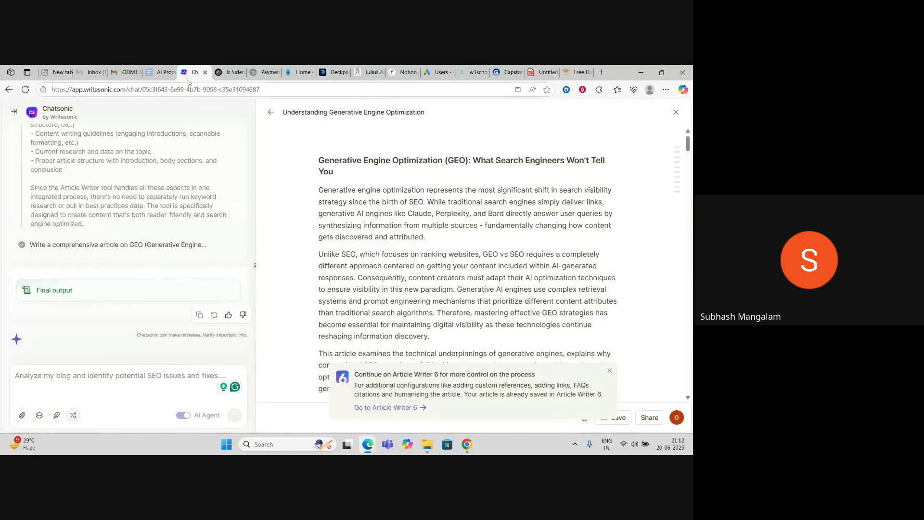
pyautogui.click(161, 73)
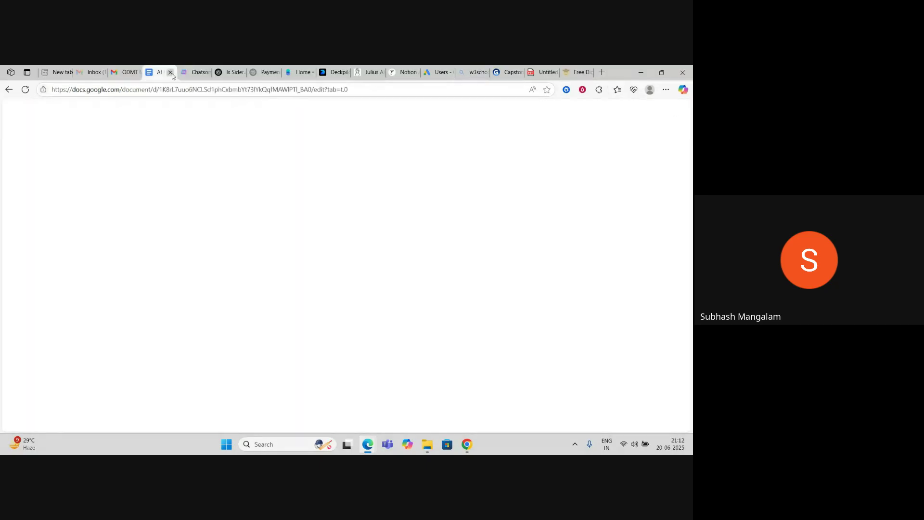
pyautogui.click(202, 74)
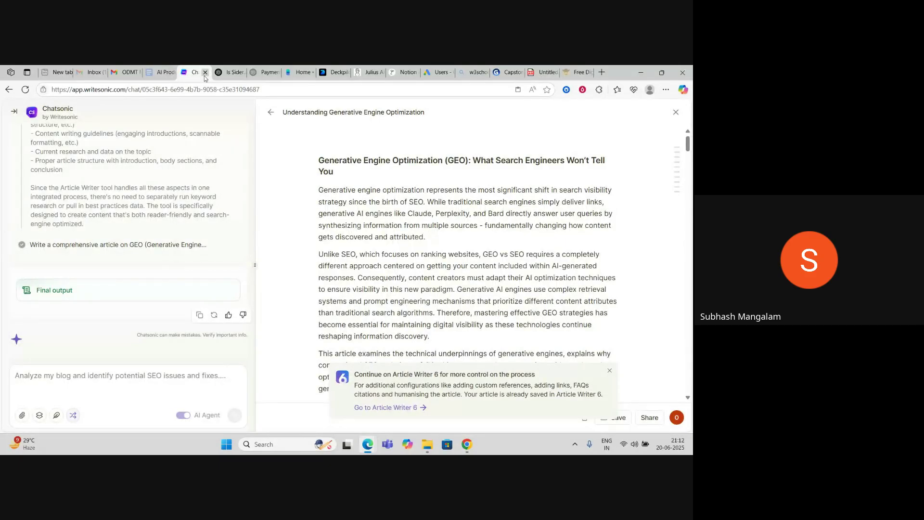
pyautogui.click(205, 72)
pyautogui.click(287, 76)
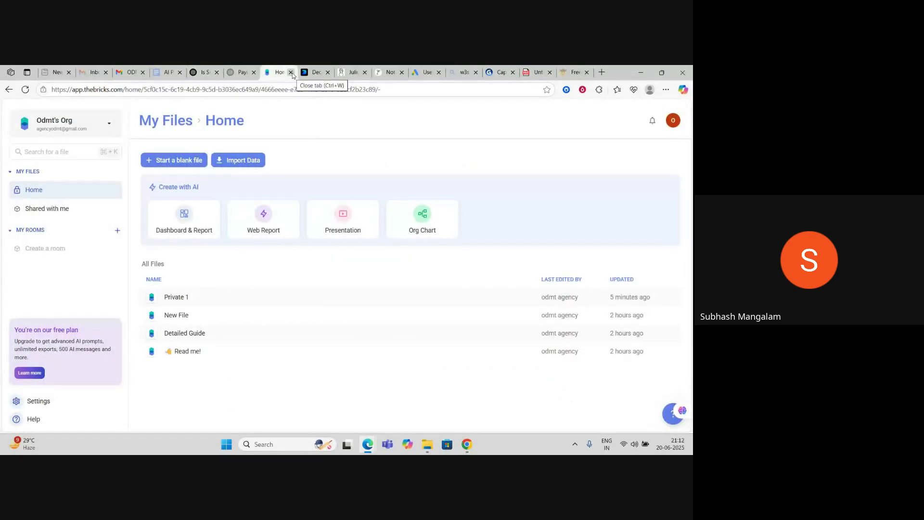
pyautogui.click(291, 73)
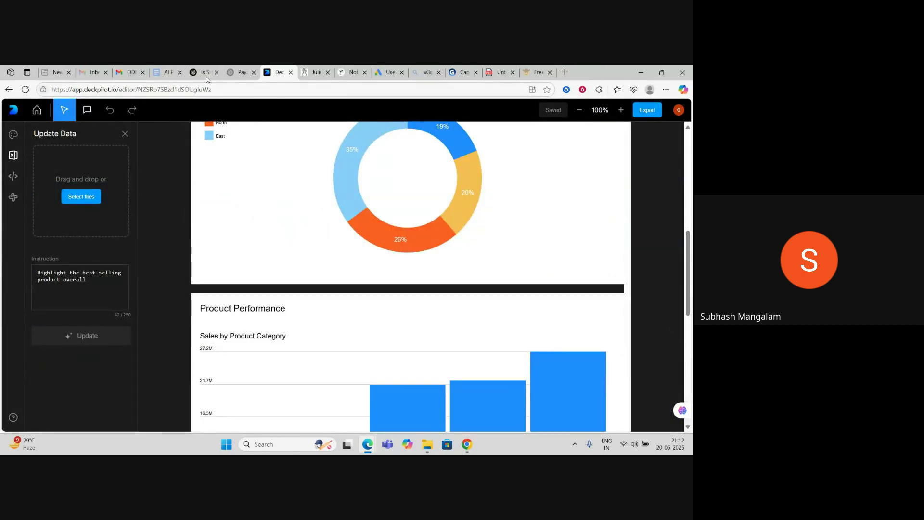
pyautogui.click(166, 72)
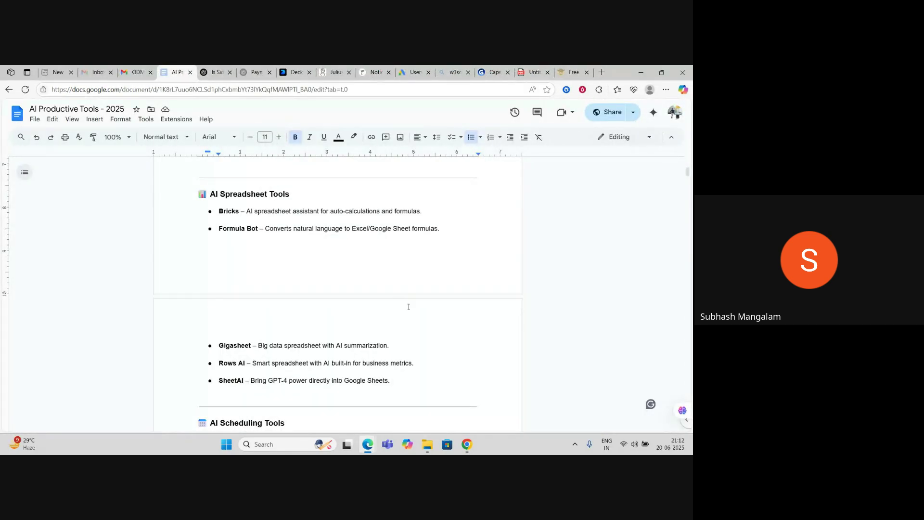
pyautogui.scroll(-4, 409, 307)
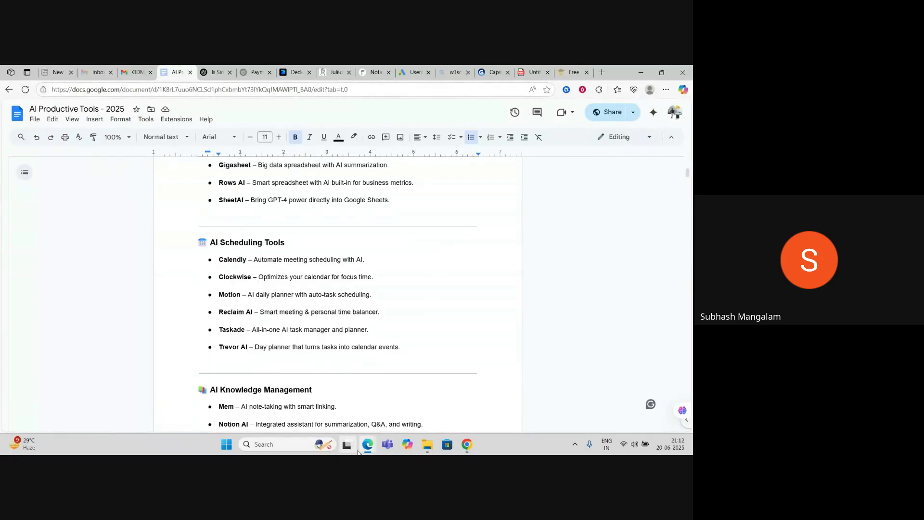
# Step: Switch to the Google Meet call window and stop presenting the screen
pyautogui.moveTo(367, 444)
pyautogui.click(369, 402)
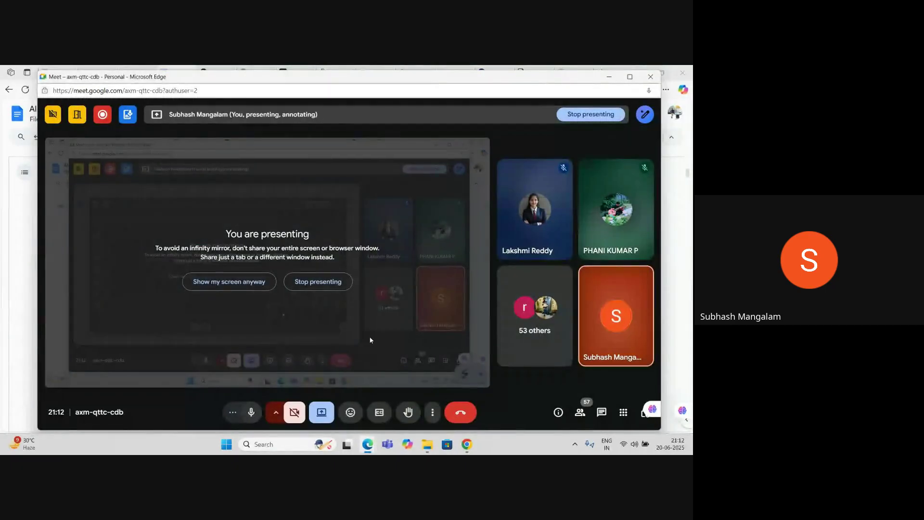
pyautogui.click(326, 416)
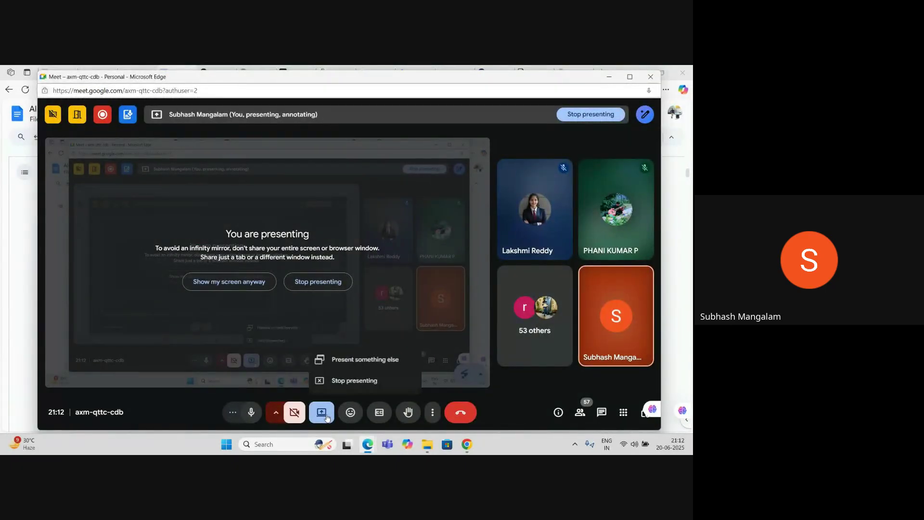
pyautogui.click(357, 381)
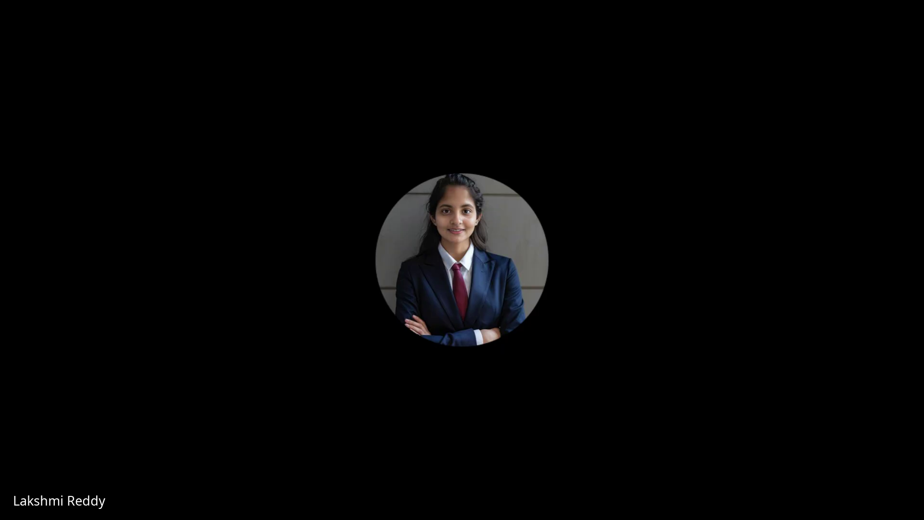
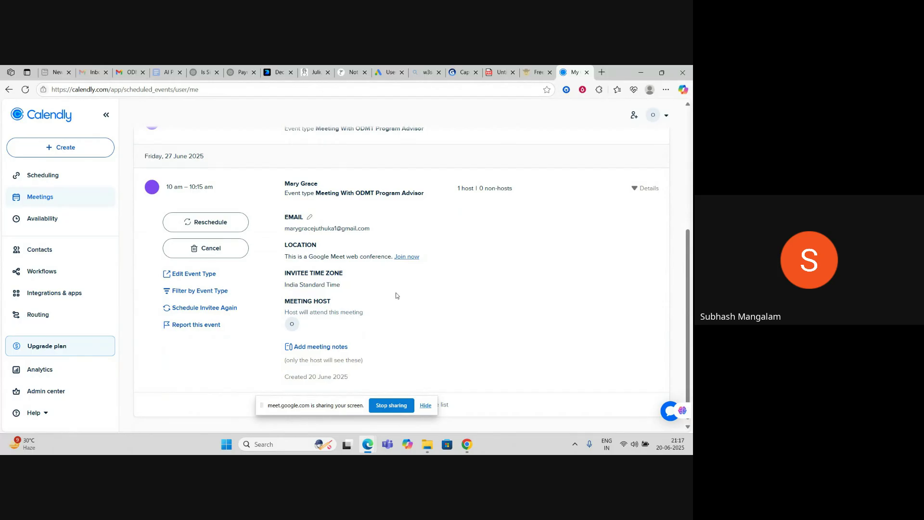
# Step: Examine the booking details of the upcoming Calendly meetings on 27, 24 and 23 June 2025
pyautogui.scroll(3, 371, 339)
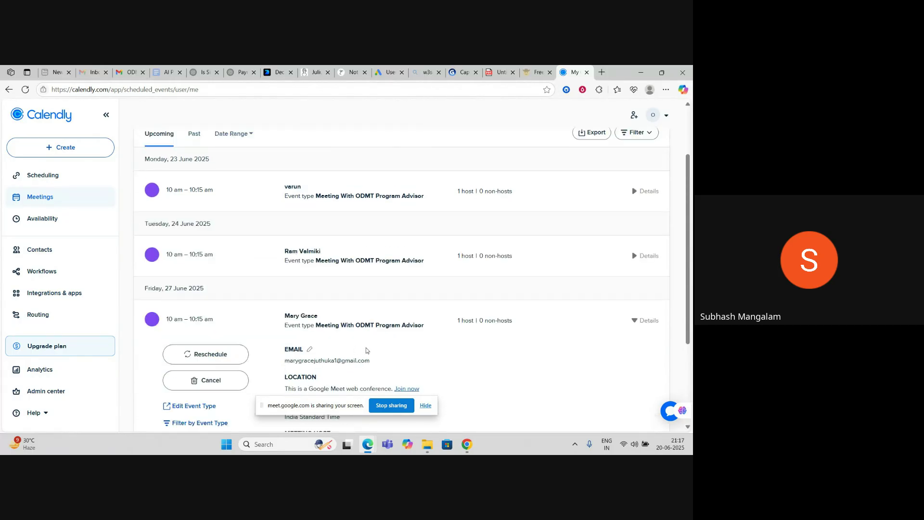
pyautogui.scroll(-1, 392, 347)
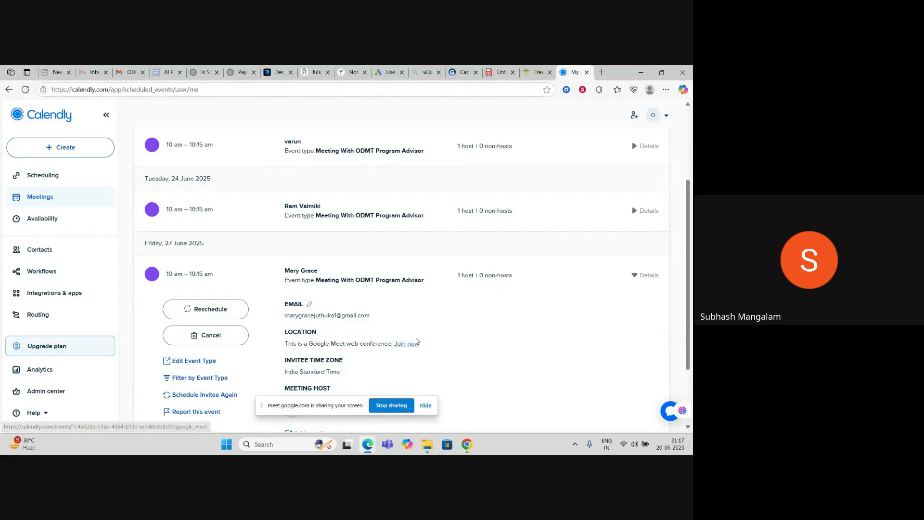
pyautogui.scroll(-3, 416, 341)
pyautogui.scroll(3, 416, 340)
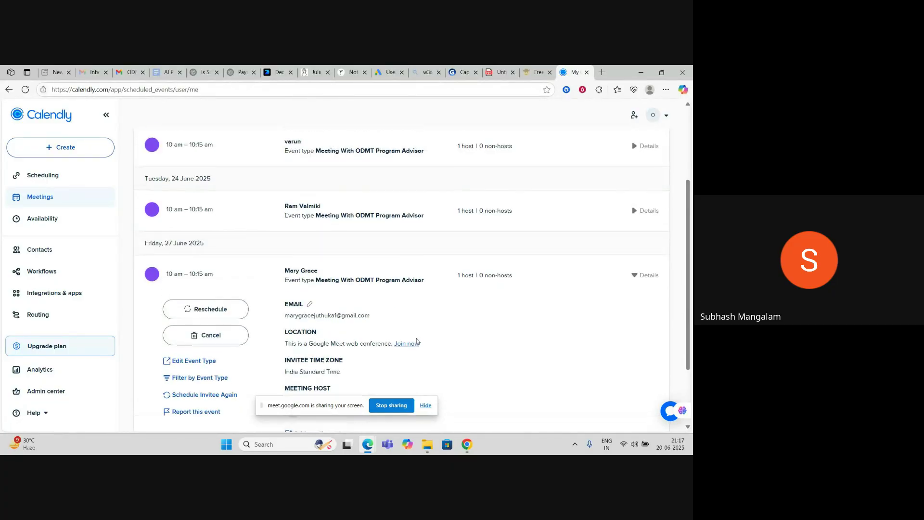
pyautogui.click(312, 214)
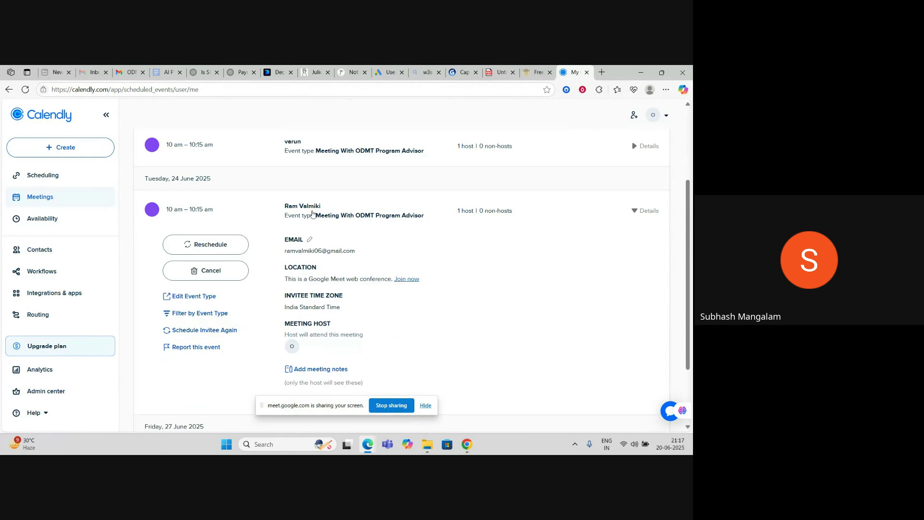
pyautogui.scroll(-1, 455, 299)
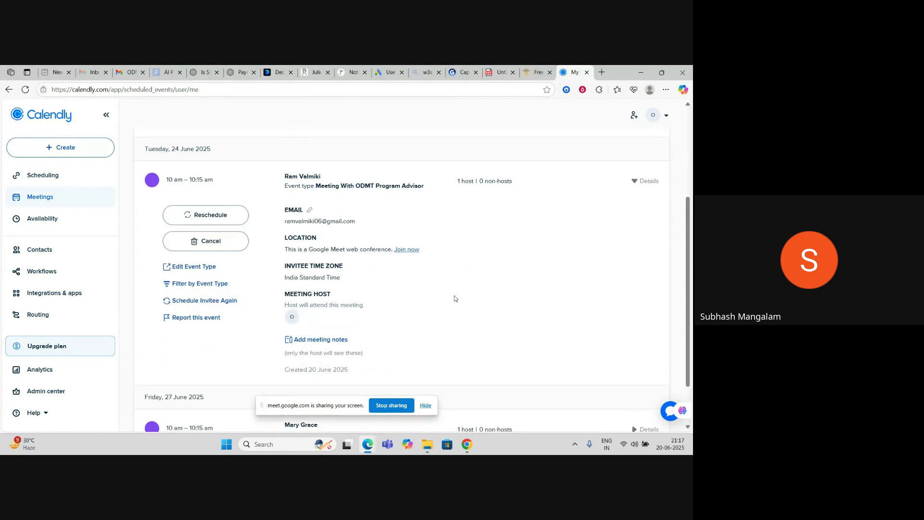
pyautogui.scroll(3, 454, 298)
pyautogui.click(360, 239)
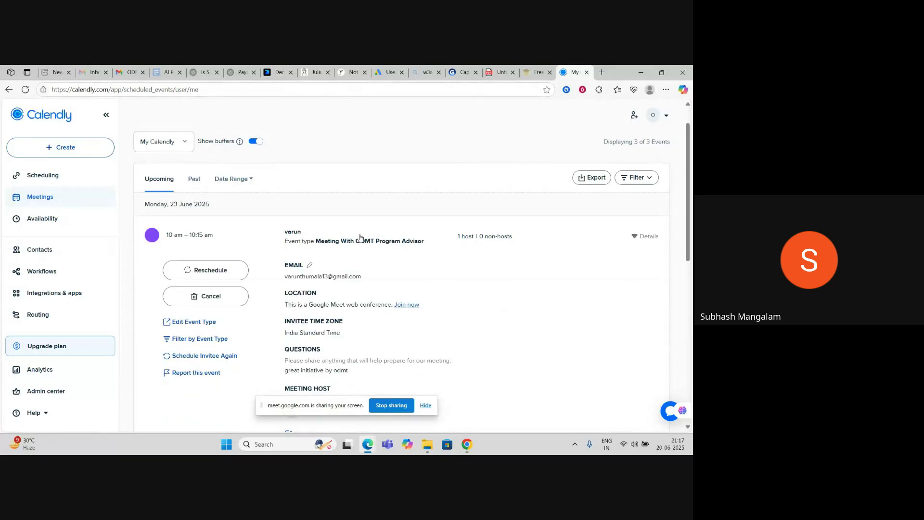
pyautogui.scroll(-4, 406, 298)
pyautogui.scroll(5, 406, 299)
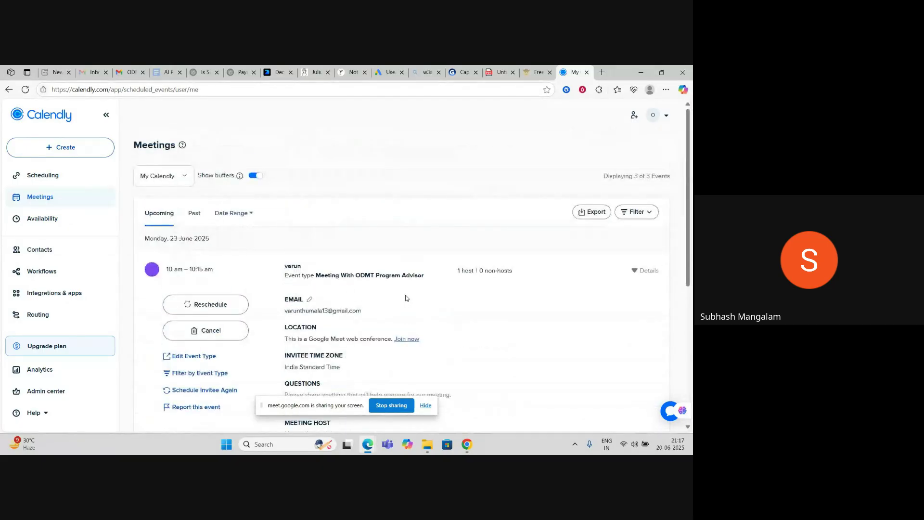
# Step: Reload the Calendly Meetings page and look through the upcoming meetings with the screen-sharing notice hidden
pyautogui.click(25, 89)
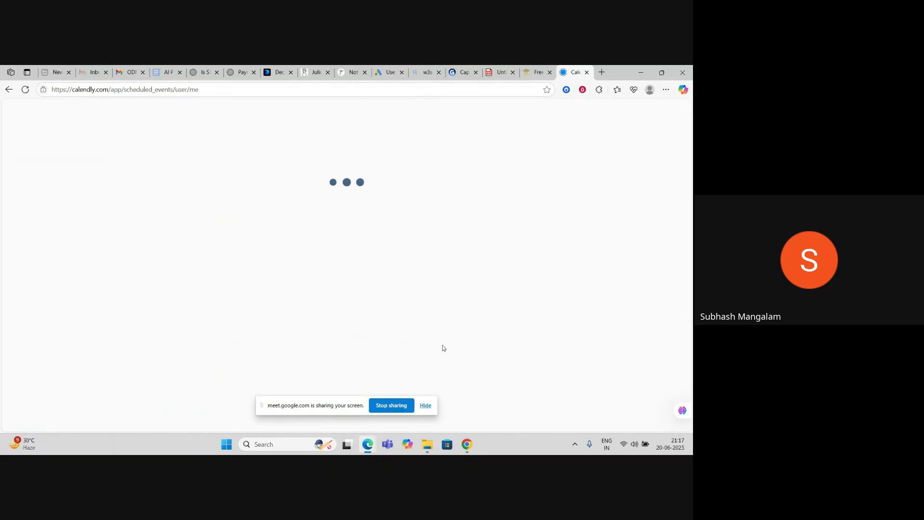
pyautogui.click(426, 406)
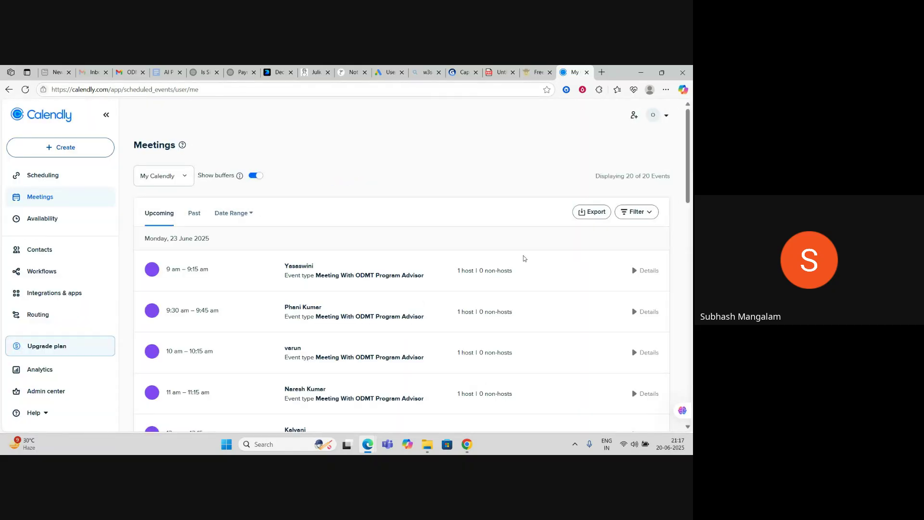
pyautogui.scroll(-1, 353, 297)
pyautogui.scroll(-3, 357, 274)
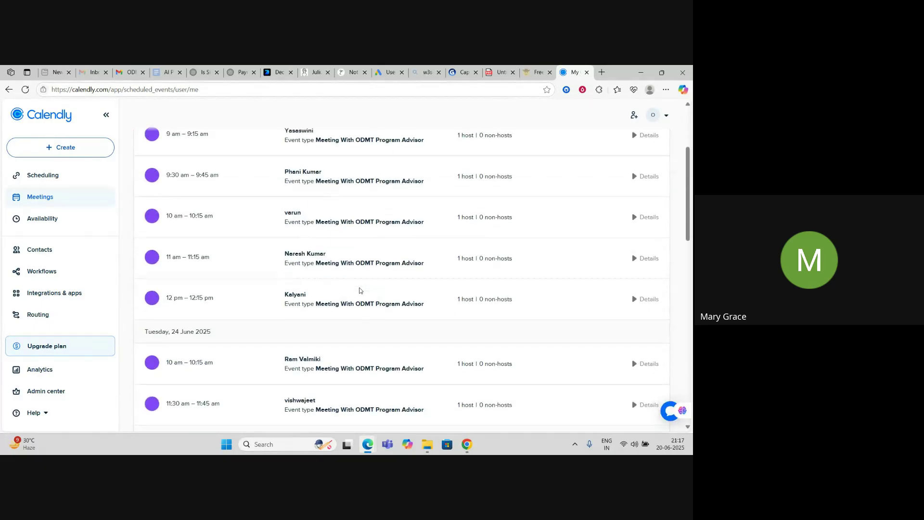
pyautogui.scroll(2, 359, 289)
pyautogui.scroll(3, 359, 288)
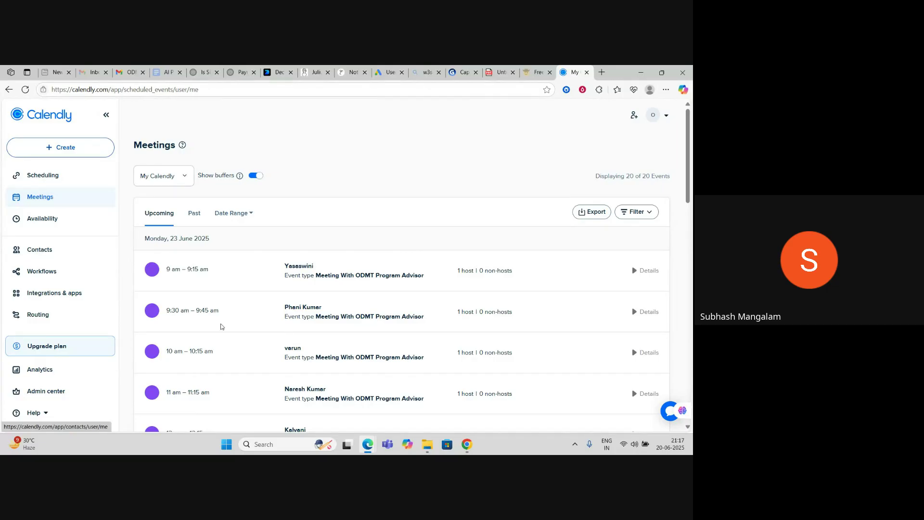
# Step: Look over the upcoming meetings again and view Calendly's Analytics page
pyautogui.scroll(-1, 221, 301)
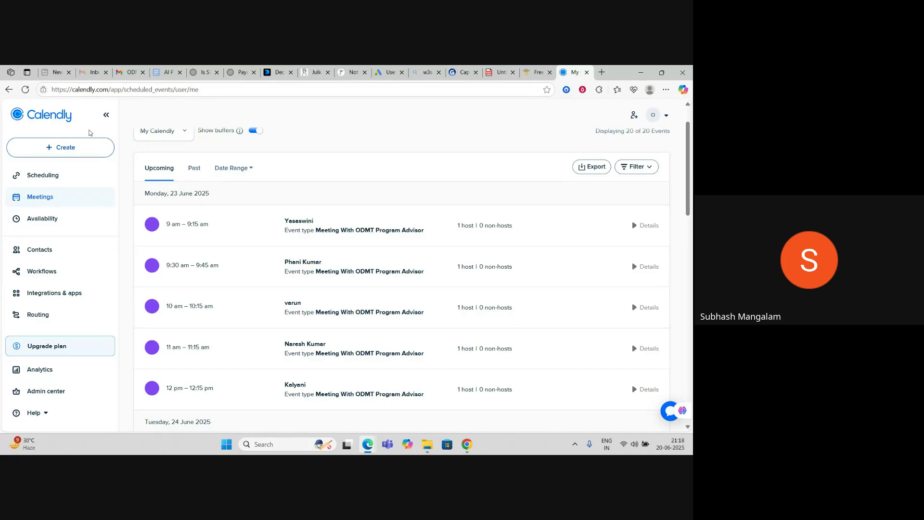
pyautogui.click(32, 370)
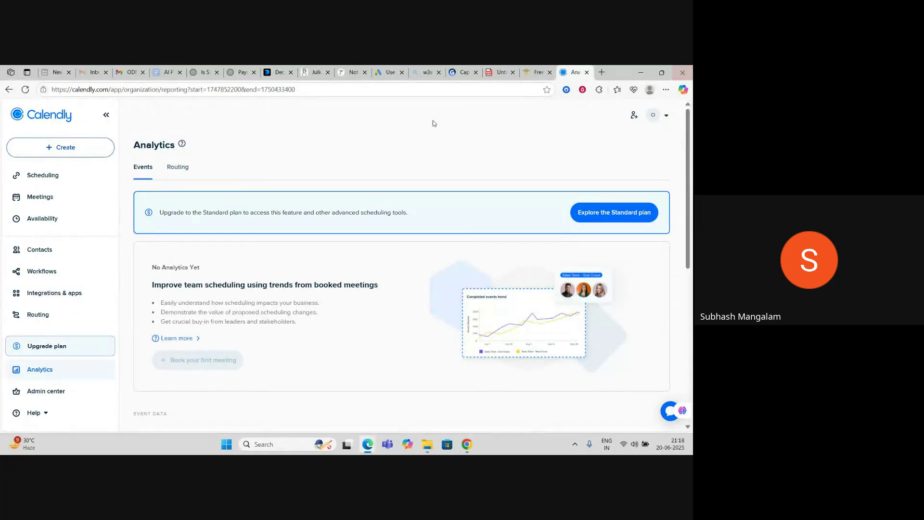
# Step: Go back to the AI Productive Tools - 2025 document and bring up the Google Meet call window with its in-call messages
pyautogui.click(166, 72)
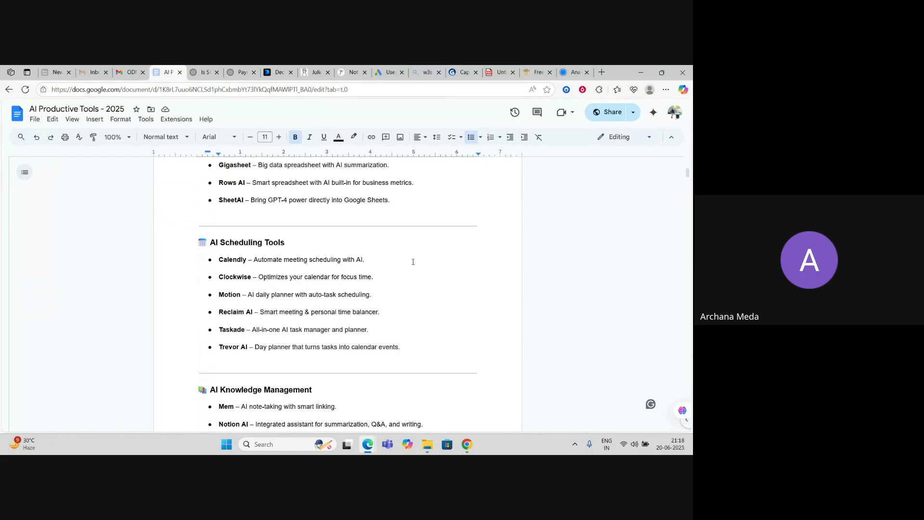
pyautogui.moveTo(374, 443)
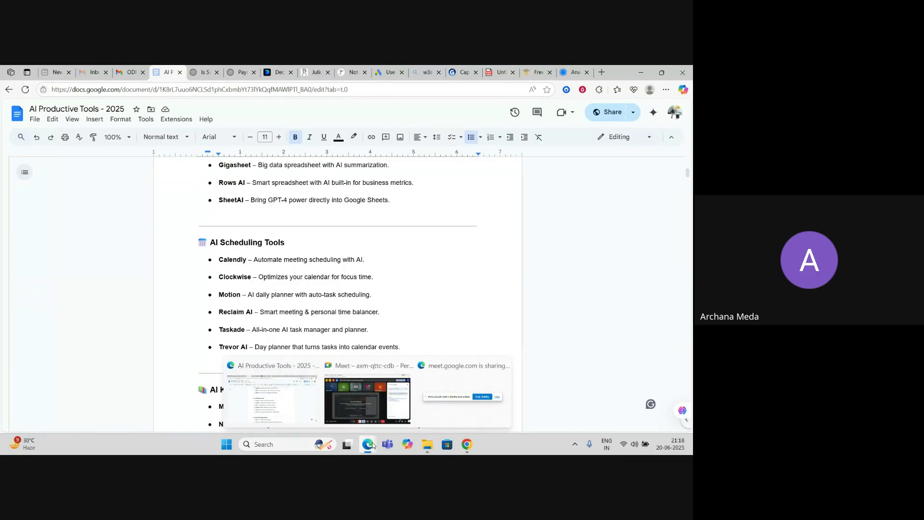
pyautogui.click(366, 399)
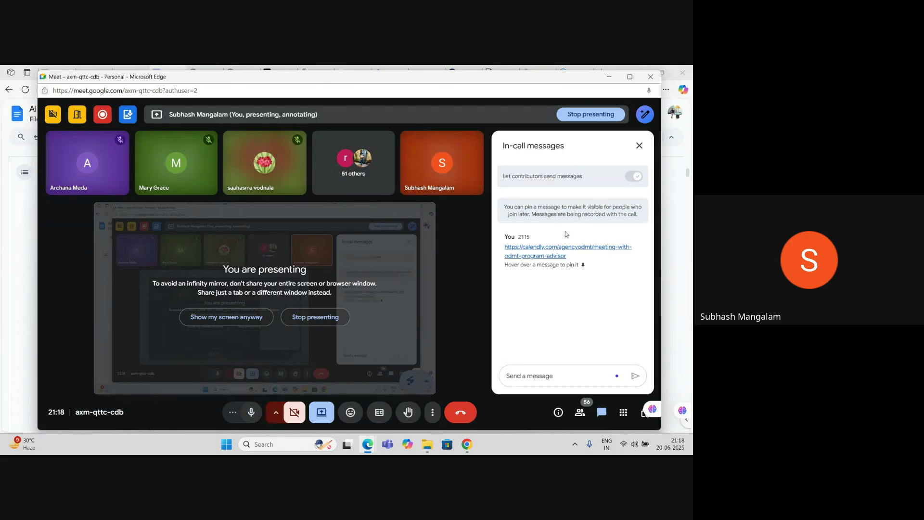
# Step: Review the AI Scheduling Tools, AI Knowledge Management and AI Meeting Notes lists in the document, checking the Google Meet call window in between
pyautogui.click(609, 78)
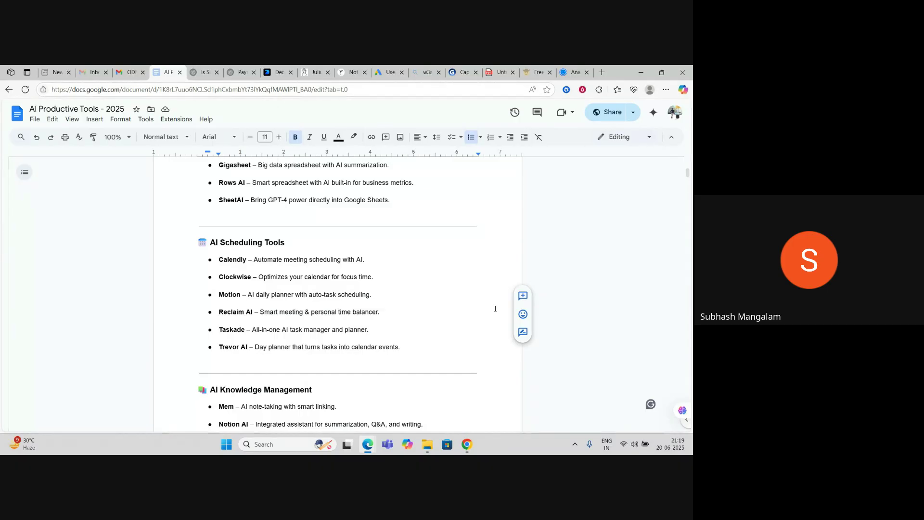
pyautogui.click(221, 280)
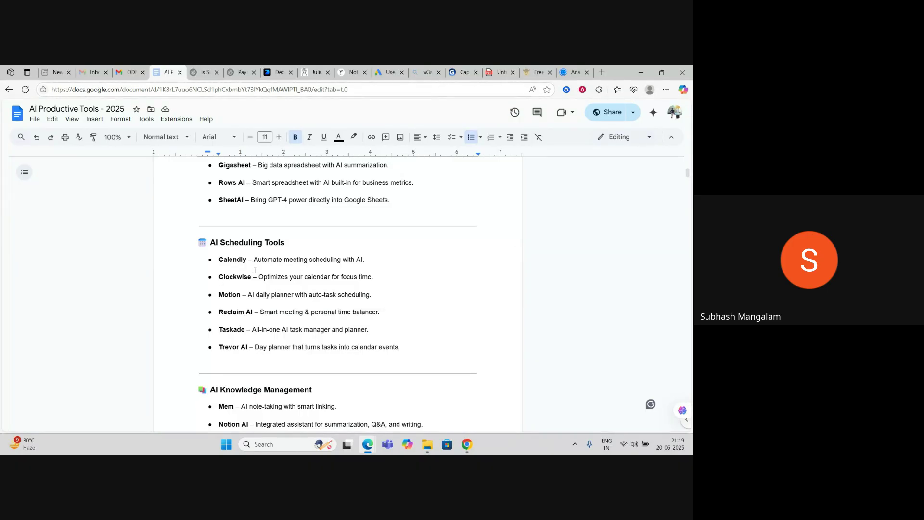
pyautogui.scroll(-3, 412, 275)
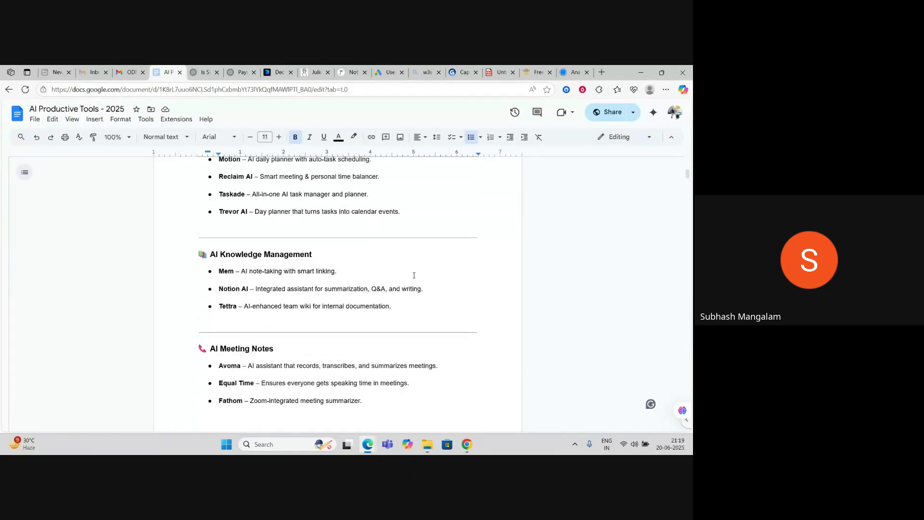
pyautogui.scroll(2, 414, 276)
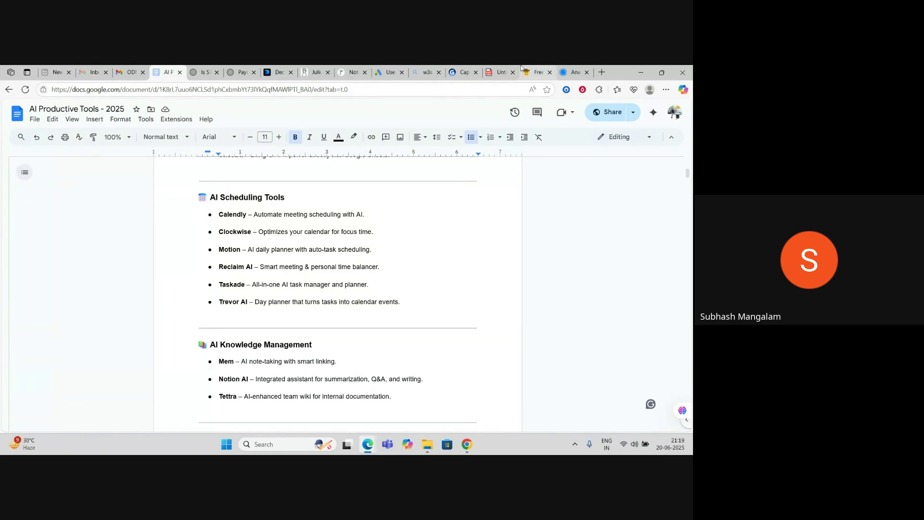
pyautogui.scroll(-2, 409, 270)
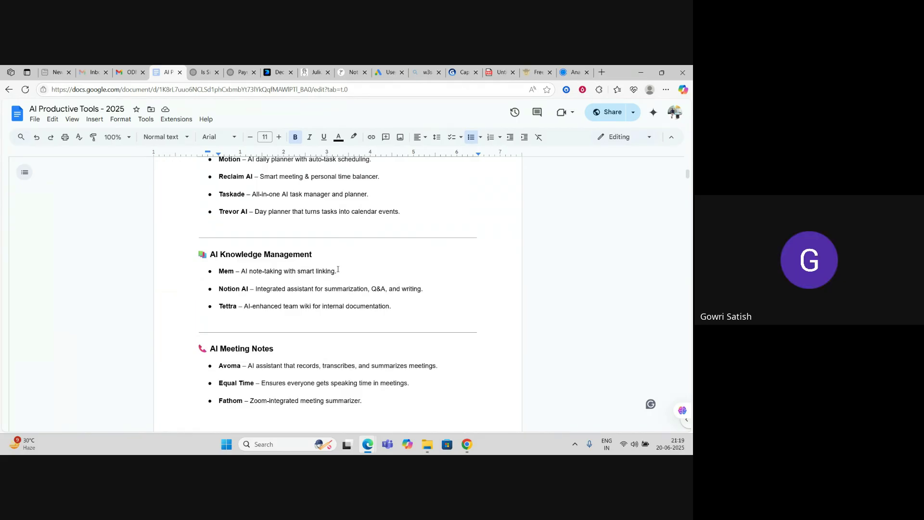
pyautogui.hotkey('alt', 'Tab')
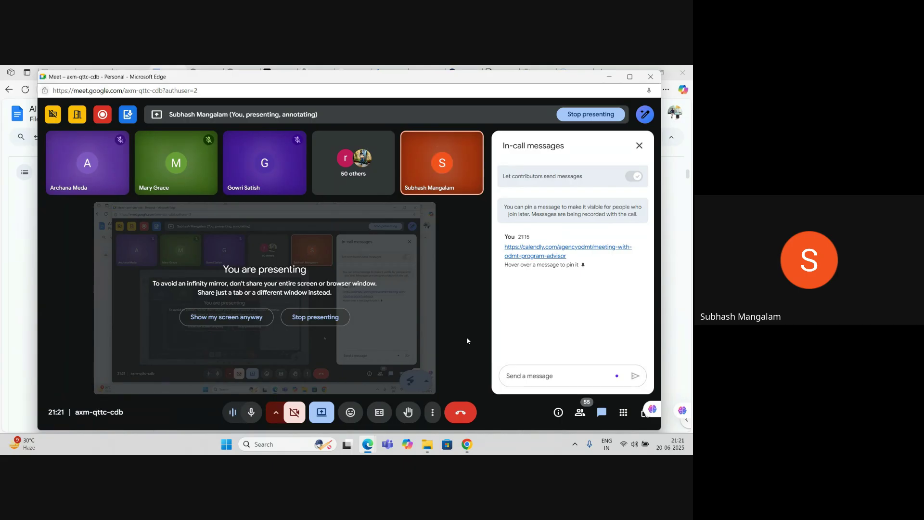
pyautogui.click(607, 76)
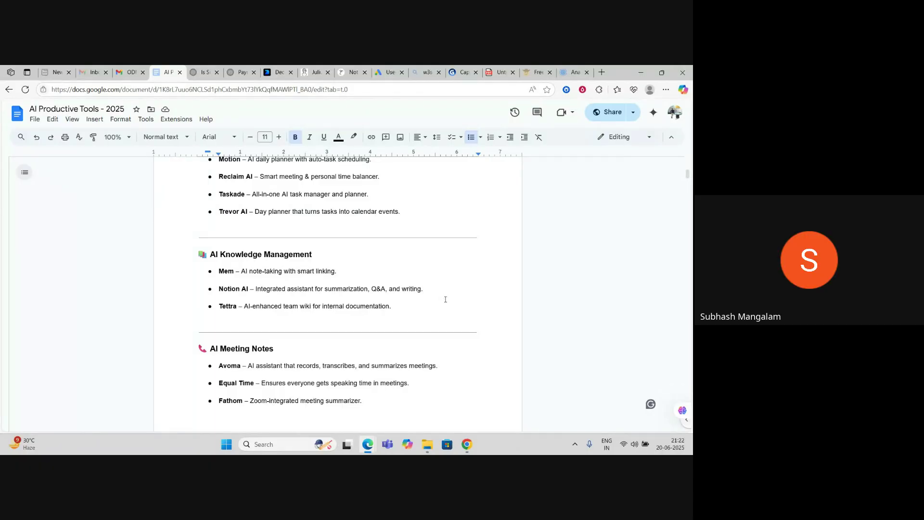
pyautogui.scroll(2, 441, 270)
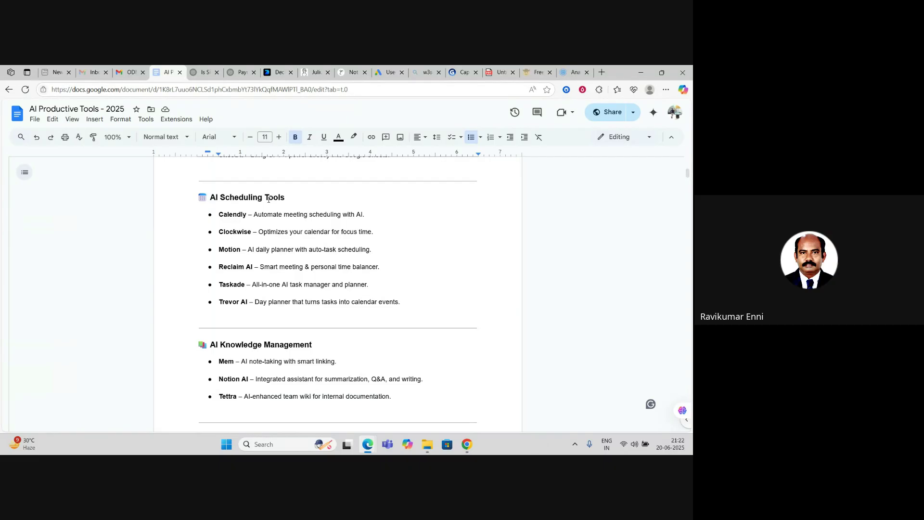
pyautogui.scroll(-2, 325, 275)
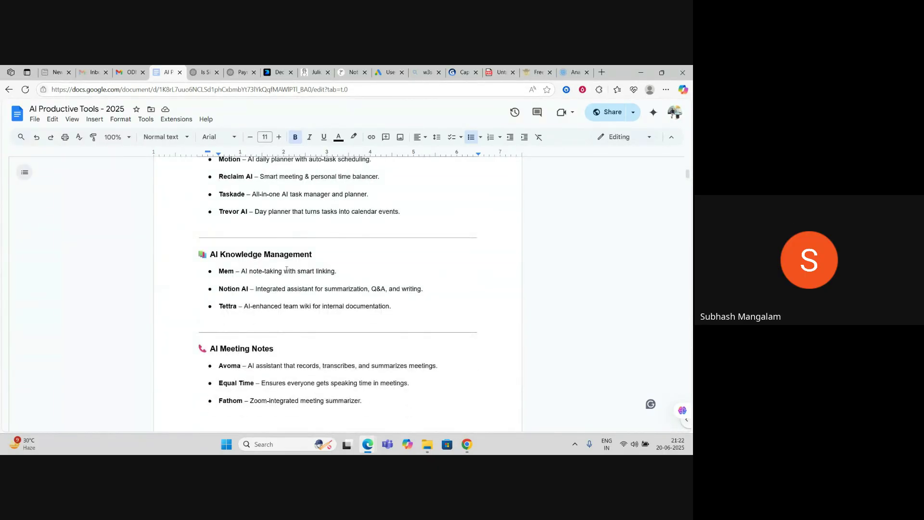
# Step: Minimize the open browser windows, close the Downloads folder window, and return to the AI Productive Tools - 2025 document
pyautogui.click(638, 73)
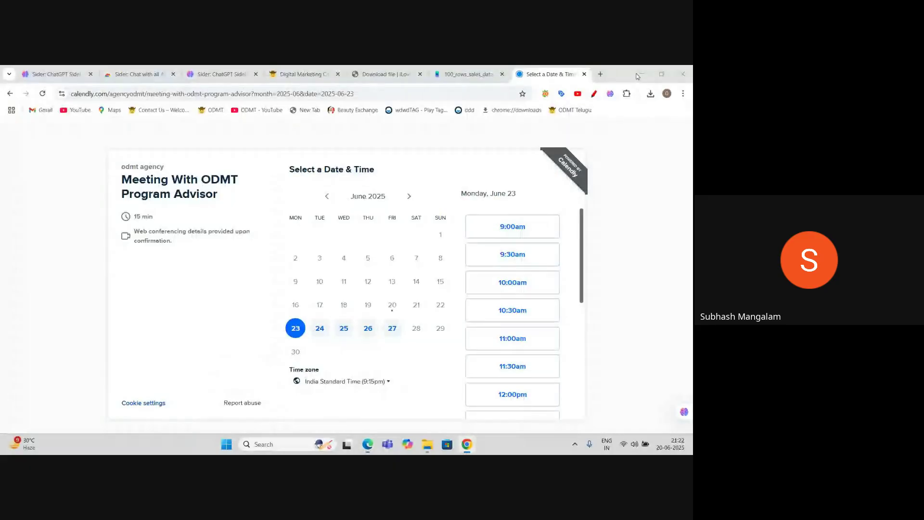
pyautogui.click(638, 73)
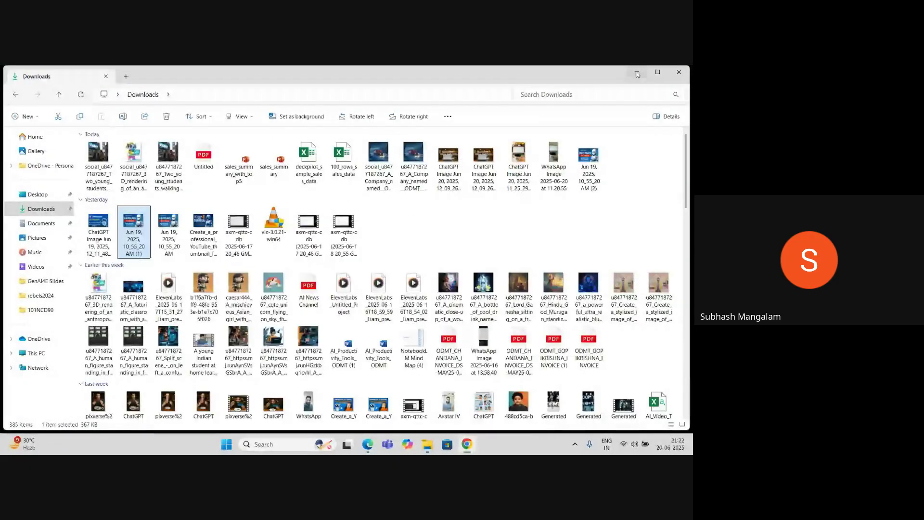
pyautogui.click(679, 73)
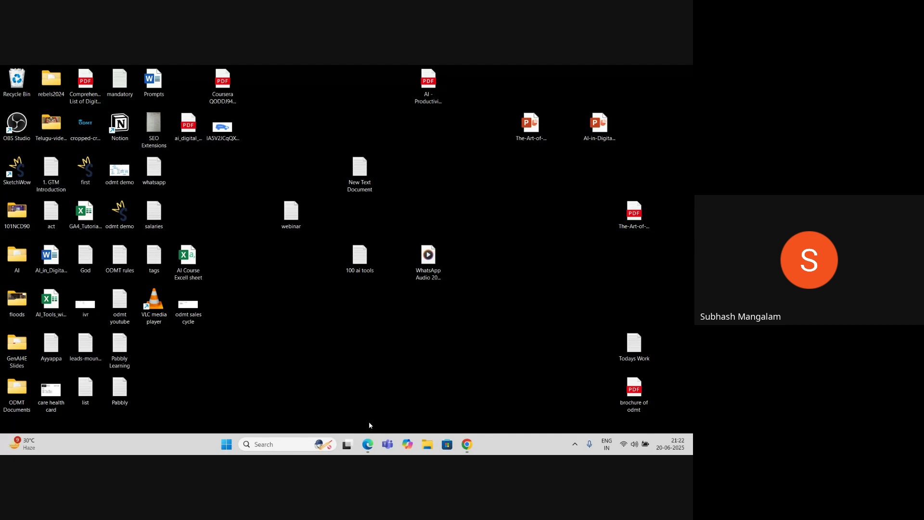
pyautogui.moveTo(368, 444)
pyautogui.click(277, 397)
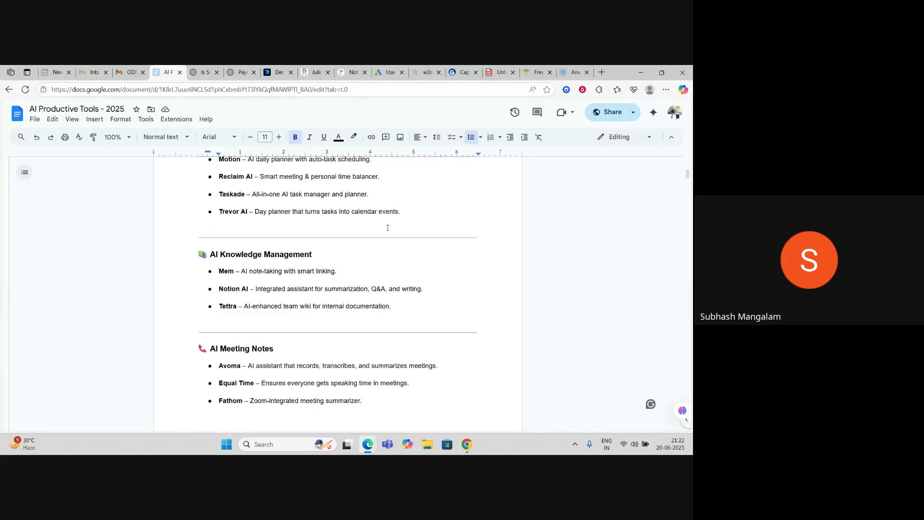
# Step: Switch to Notion, close the Benefits of AI in marketing page preview and go to the workspace Home page
pyautogui.click(312, 72)
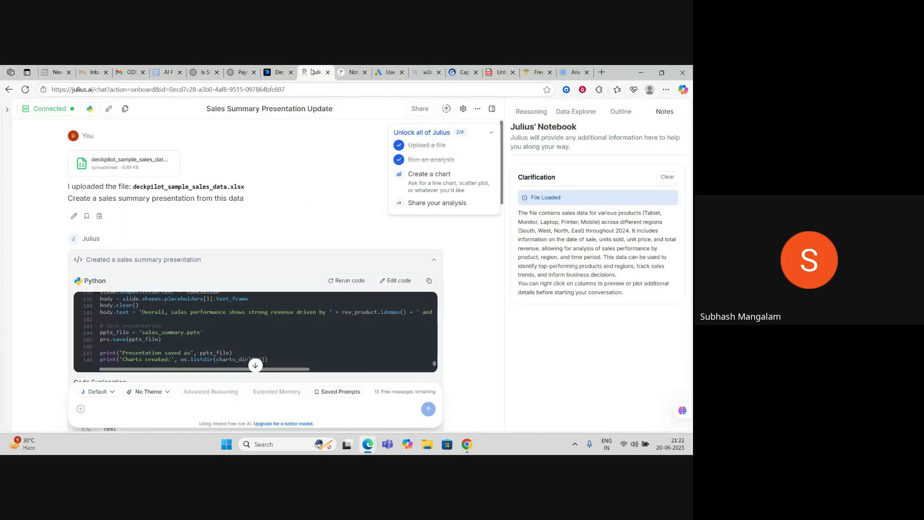
pyautogui.click(347, 71)
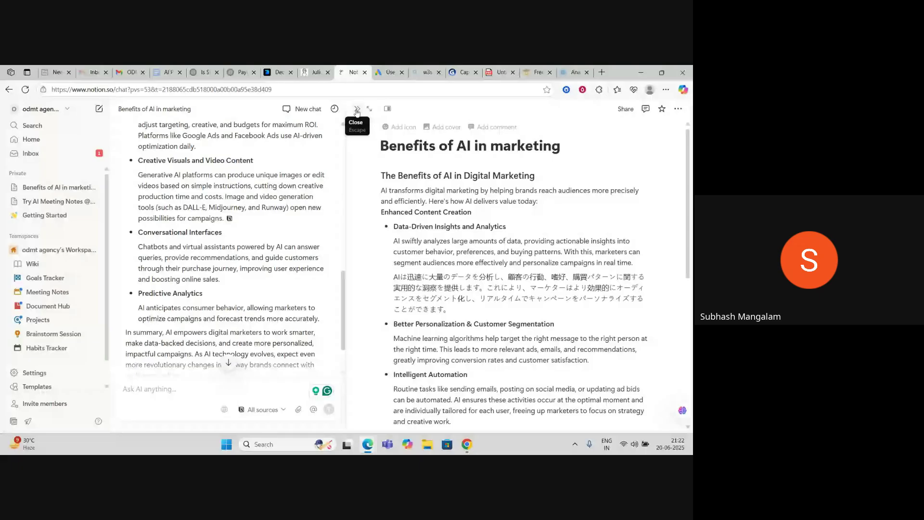
pyautogui.click(357, 112)
pyautogui.click(32, 140)
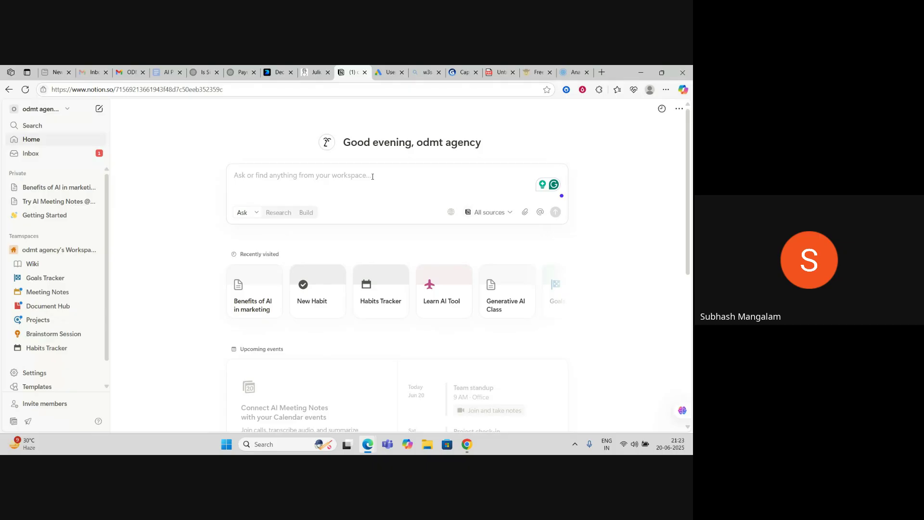
pyautogui.write('/')
pyautogui.press('BackSpace')
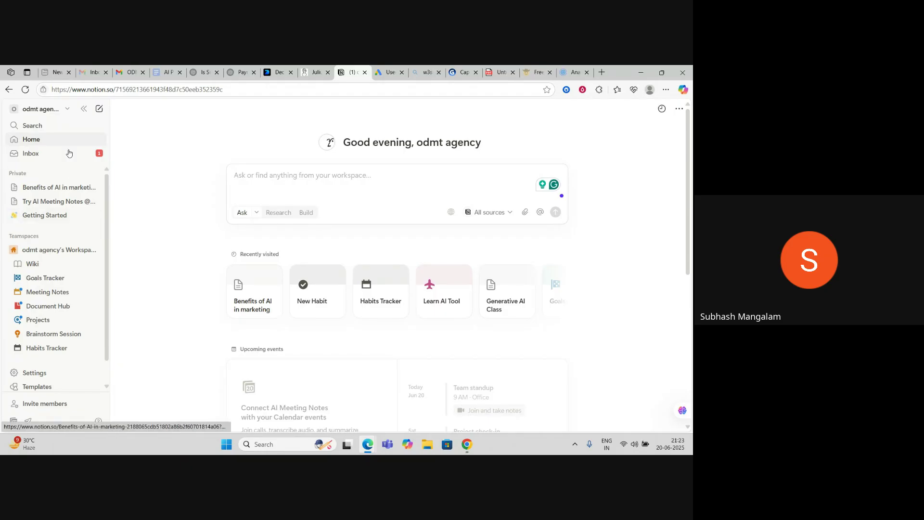
pyautogui.click(68, 110)
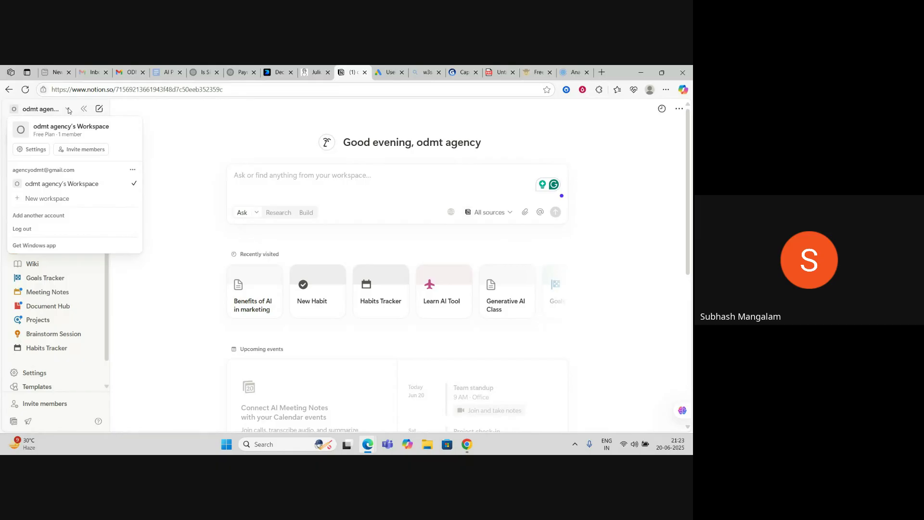
pyautogui.press('Escape')
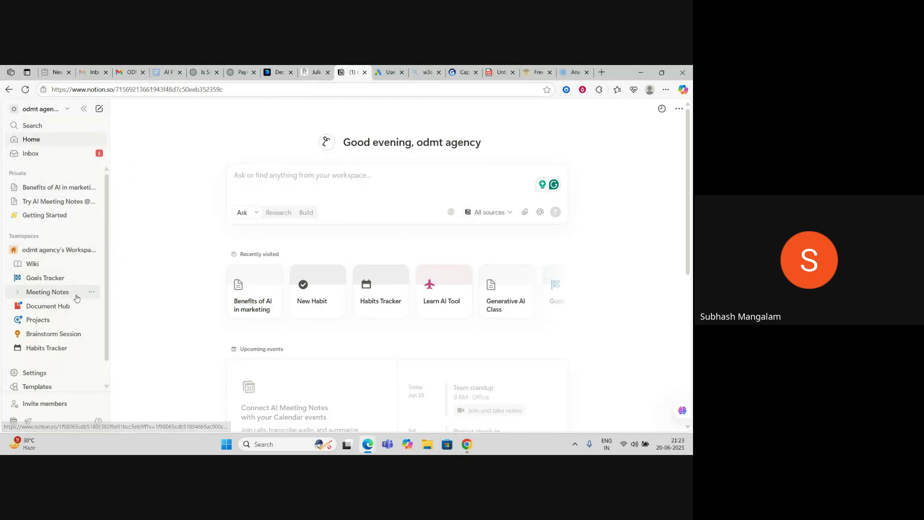
pyautogui.scroll(-1, 76, 296)
pyautogui.scroll(1, 76, 298)
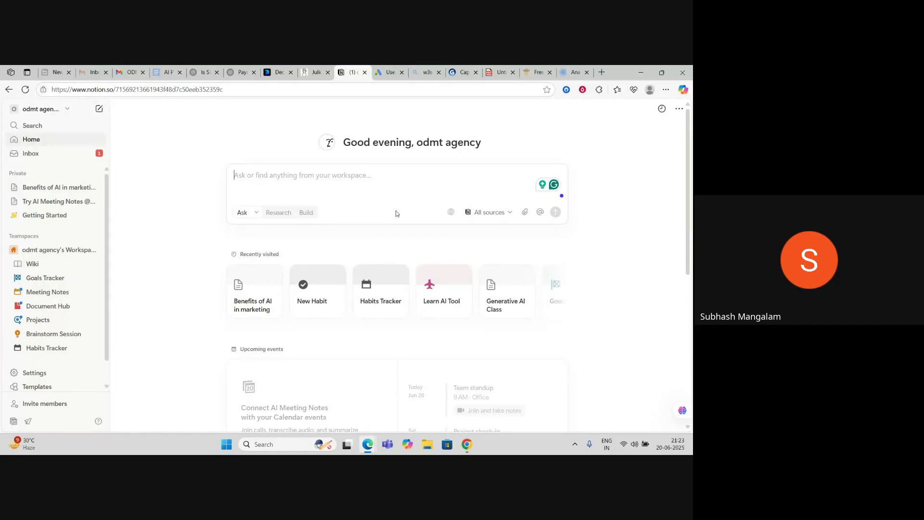
# Step: Try to ask Notion AI what GEO, Generative engine optimization, is from the workspace Home page
pyautogui.write('what is GEO, Generative engine')
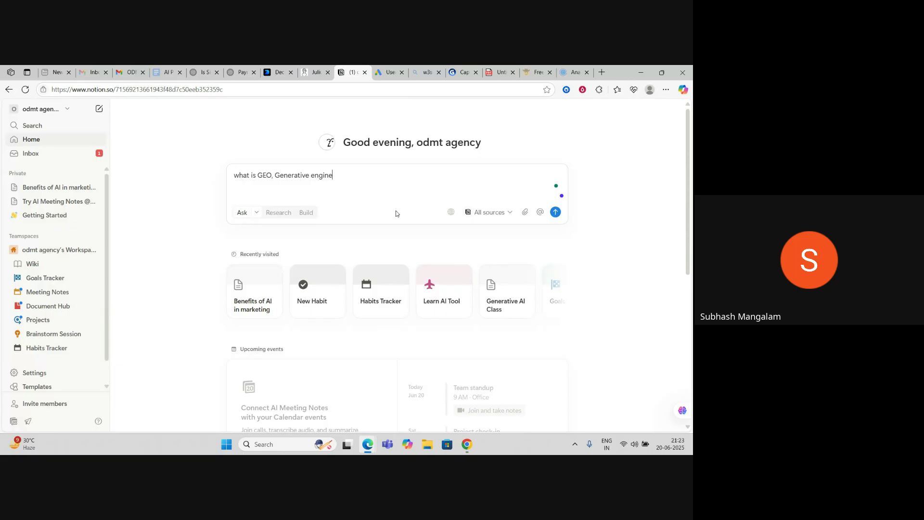
pyautogui.write(' optmization')
pyautogui.click(555, 212)
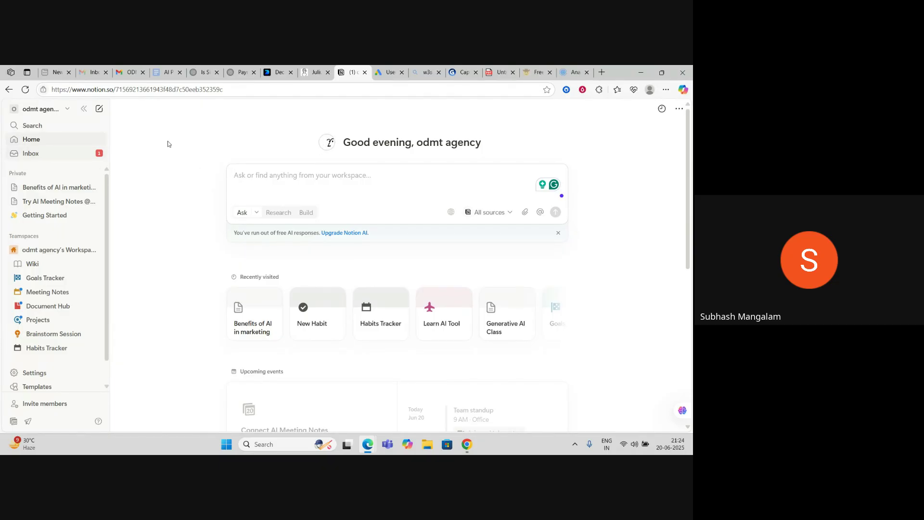
# Step: Switch to Chrome and search for "notion ai" in a new tab
pyautogui.click(466, 443)
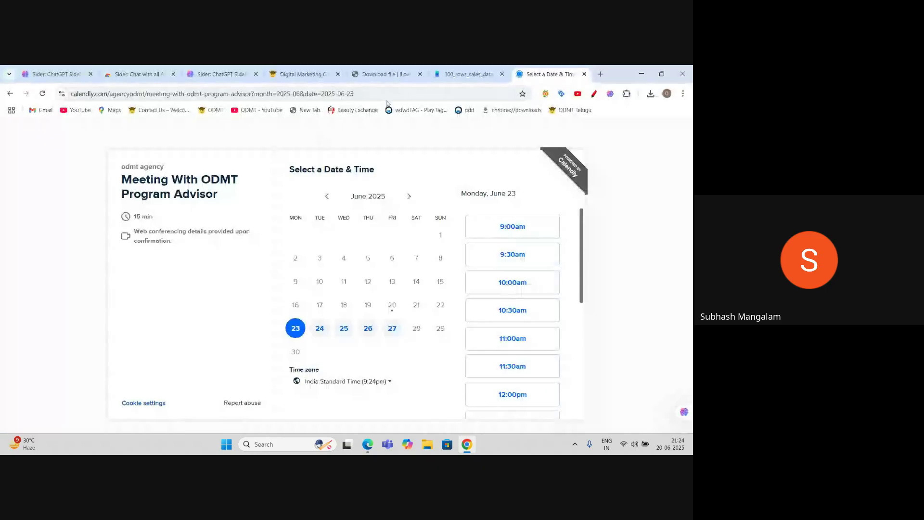
pyautogui.click(601, 75)
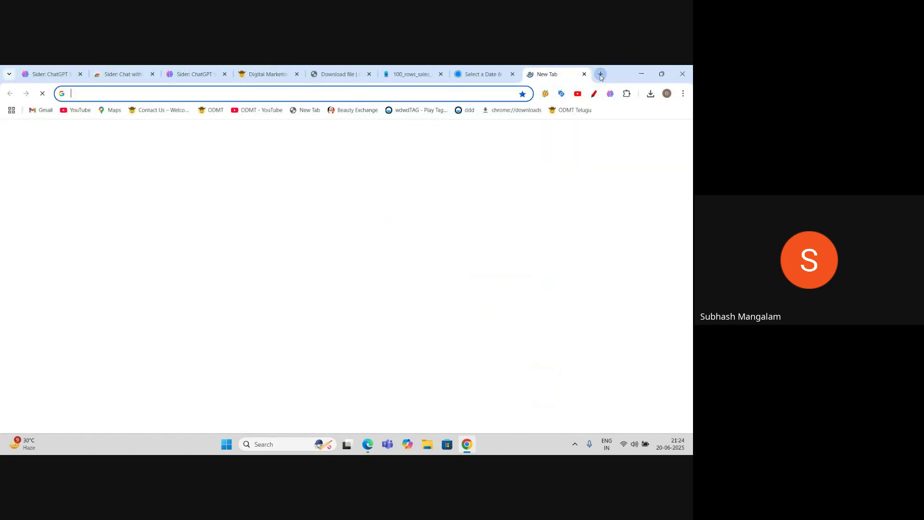
pyautogui.write('notion')
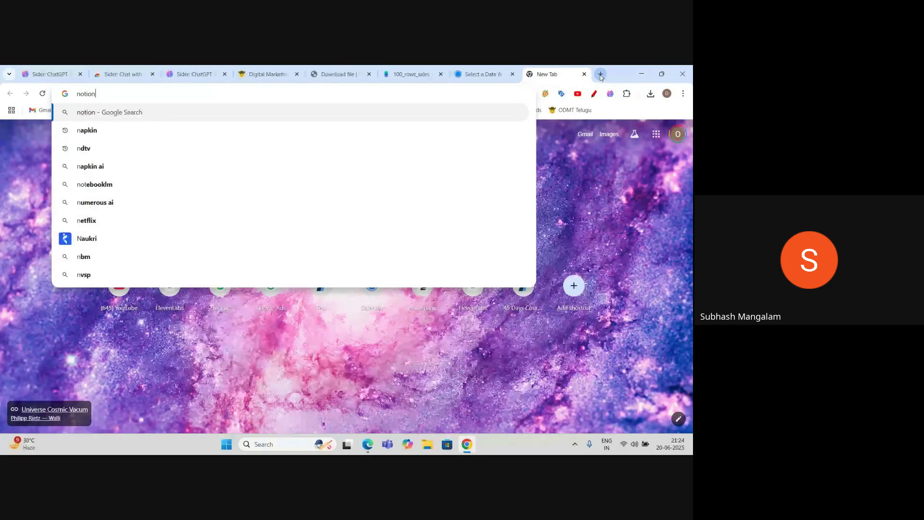
pyautogui.write(' ai')
pyautogui.press('Return')
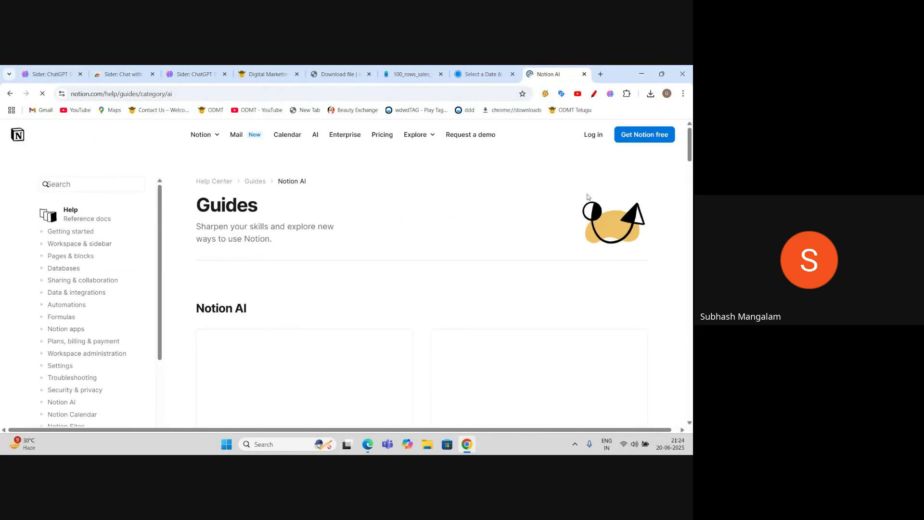
# Step: Log in to Notion with the Google account already signed in to Chrome and approve the sign-in
pyautogui.click(594, 135)
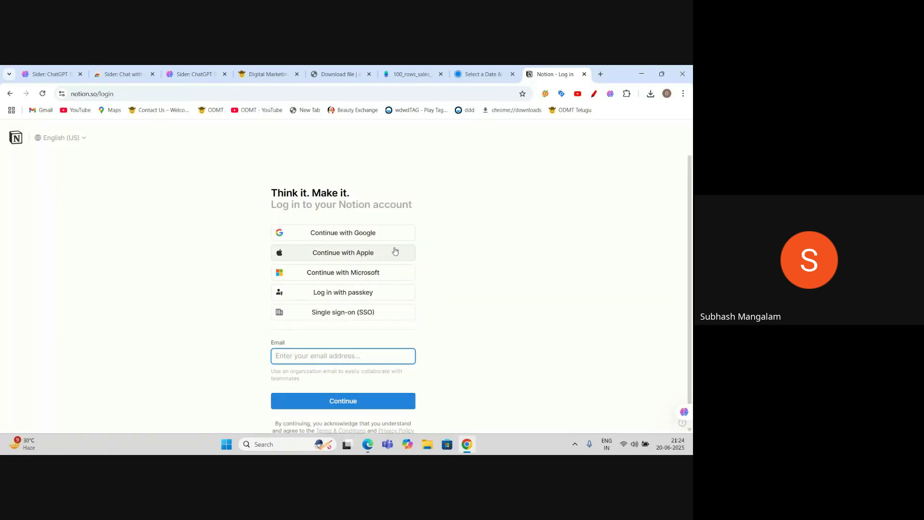
pyautogui.click(354, 238)
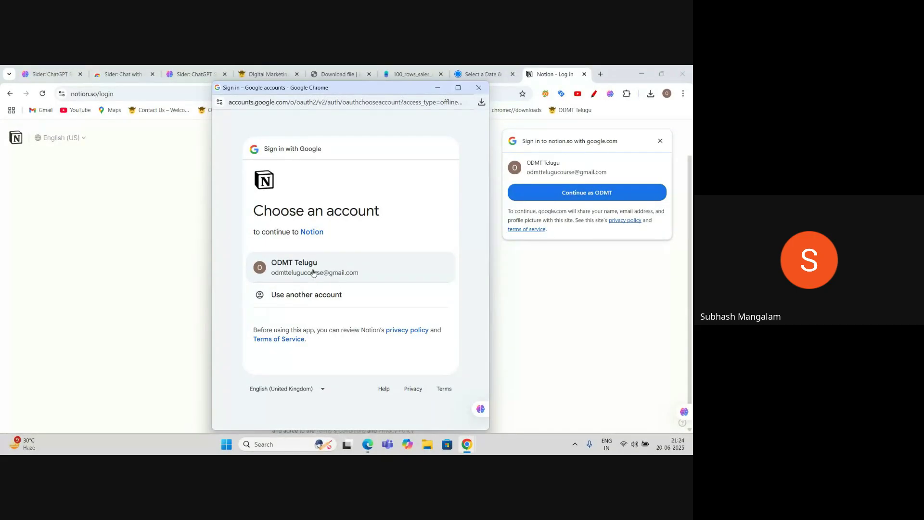
pyautogui.click(313, 273)
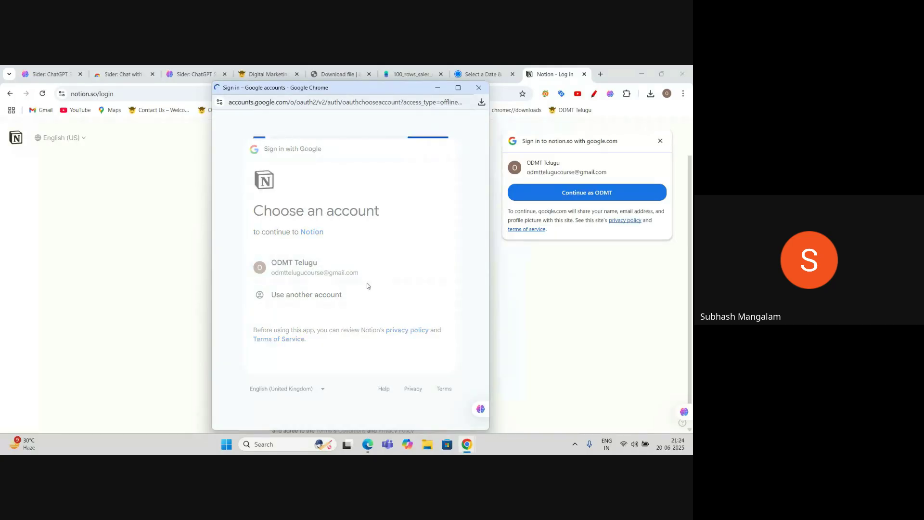
pyautogui.click(419, 356)
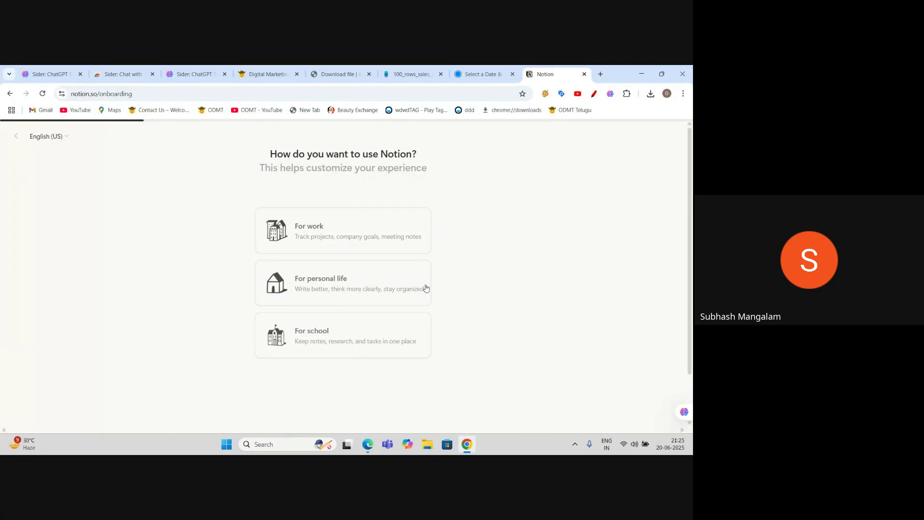
# Step: Set up Notion for work, on my own, with Marketing as the kind of work
pyautogui.click(343, 237)
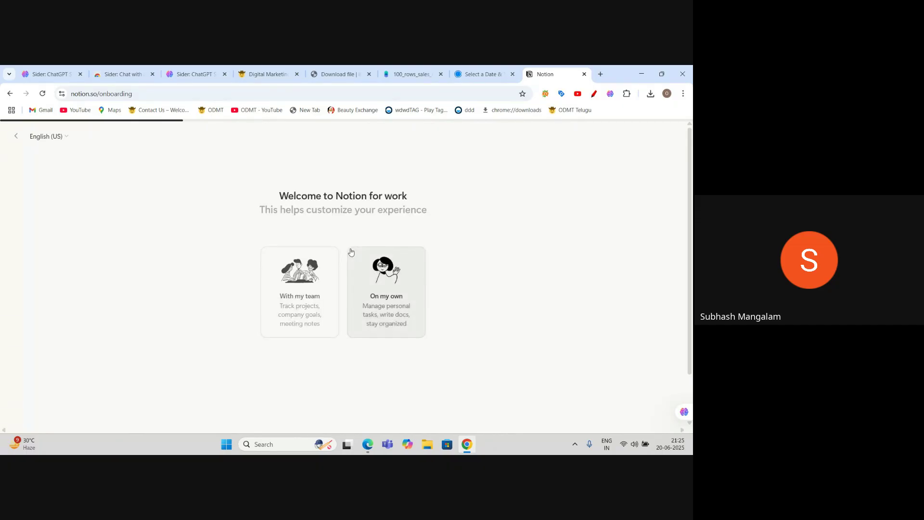
pyautogui.click(364, 275)
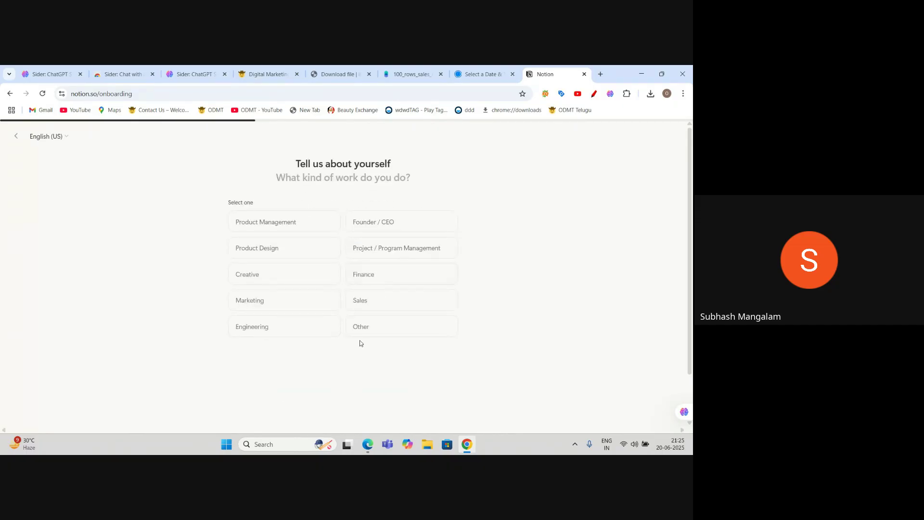
pyautogui.click(271, 308)
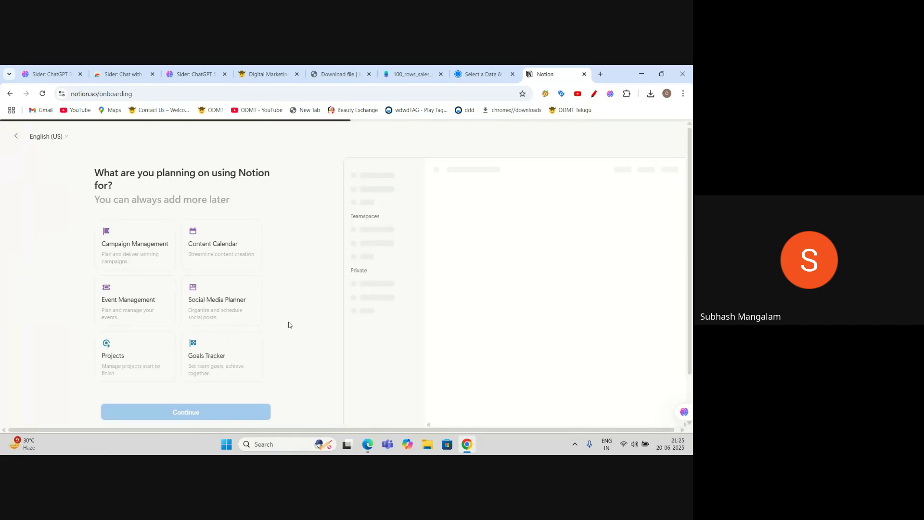
# Step: Choose Campaign Management, Content Calendar, Social Media Planner, Event Management, Goals Tracker and Projects as the planned Notion uses and continue
pyautogui.click(154, 256)
pyautogui.click(217, 258)
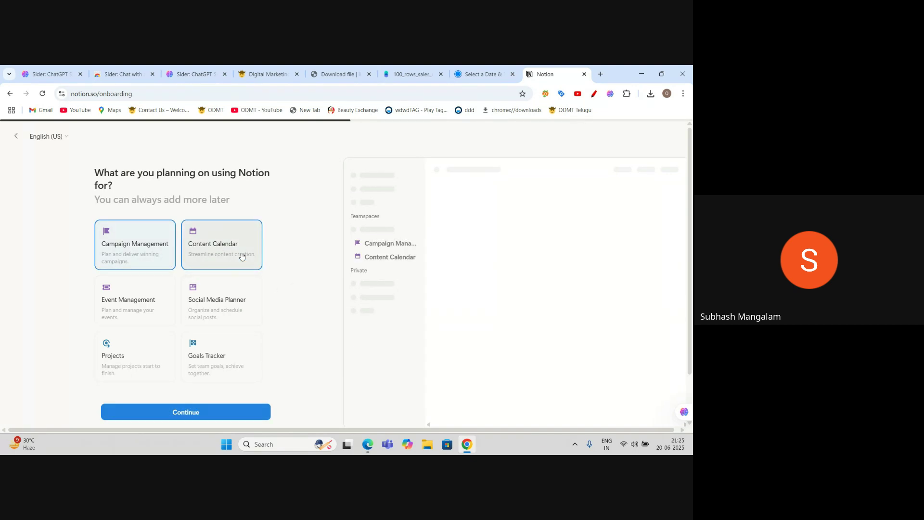
pyautogui.click(231, 309)
pyautogui.click(150, 307)
pyautogui.click(210, 370)
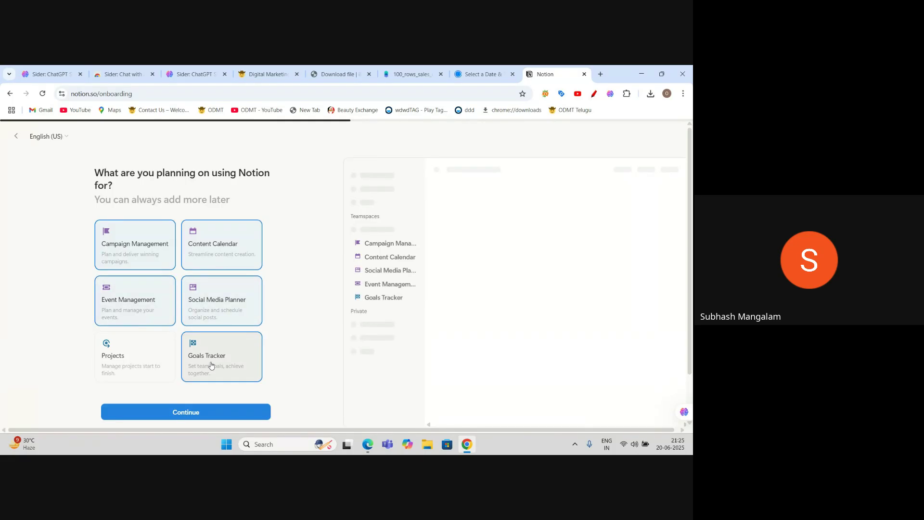
pyautogui.click(140, 370)
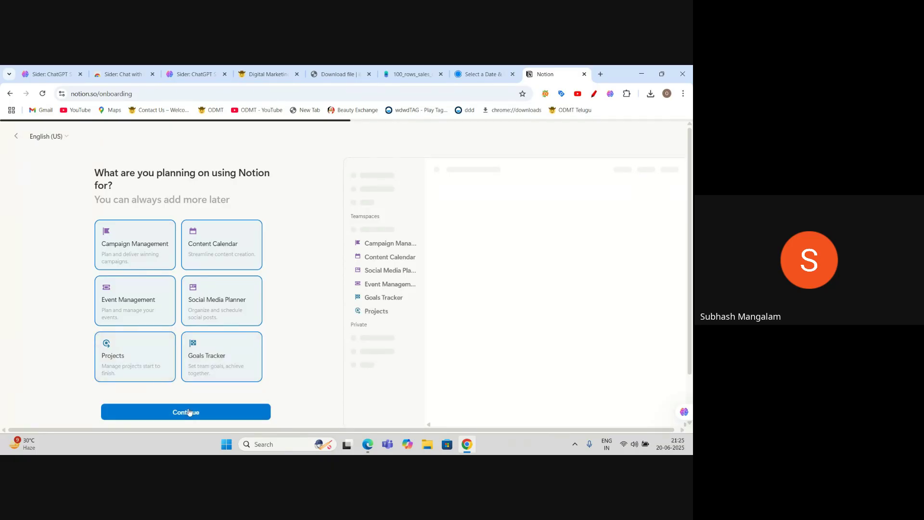
pyautogui.click(218, 411)
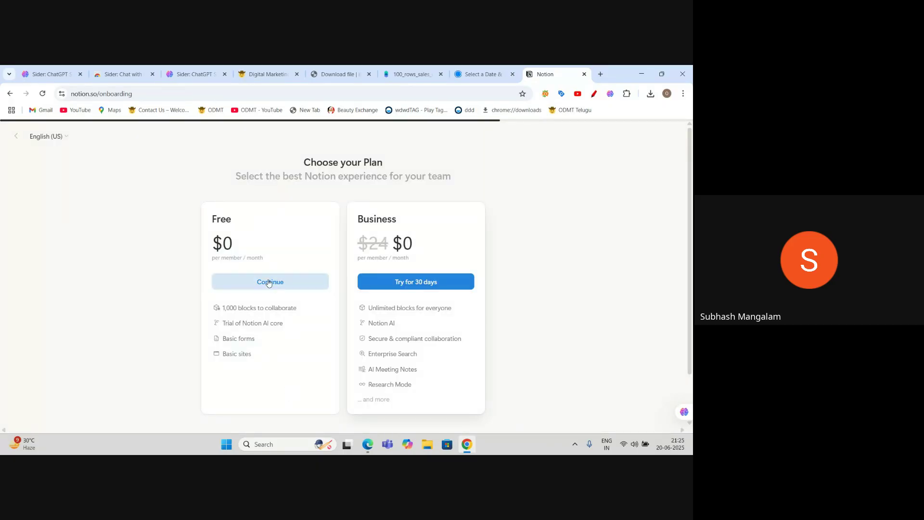
# Step: Finish the onboarding with the Free plan, skipping the desktop app and dismissing the team workflows tip
pyautogui.click(269, 283)
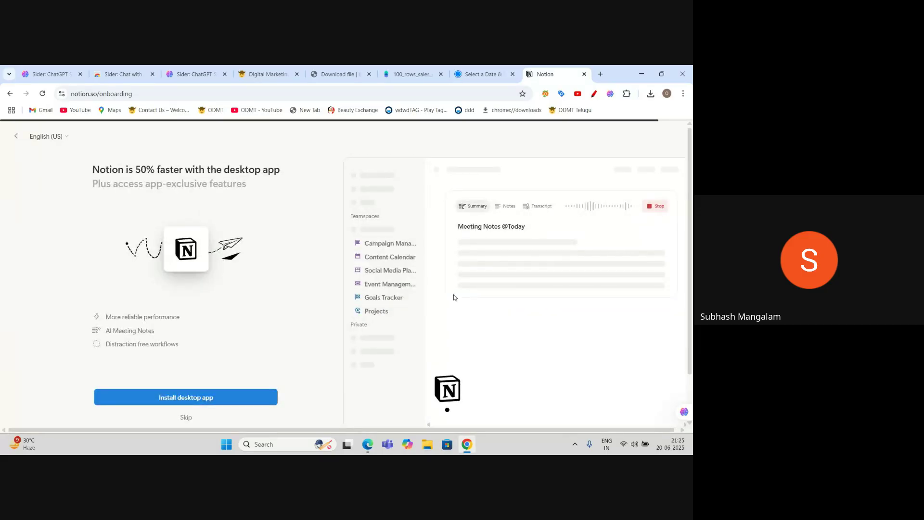
pyautogui.click(186, 417)
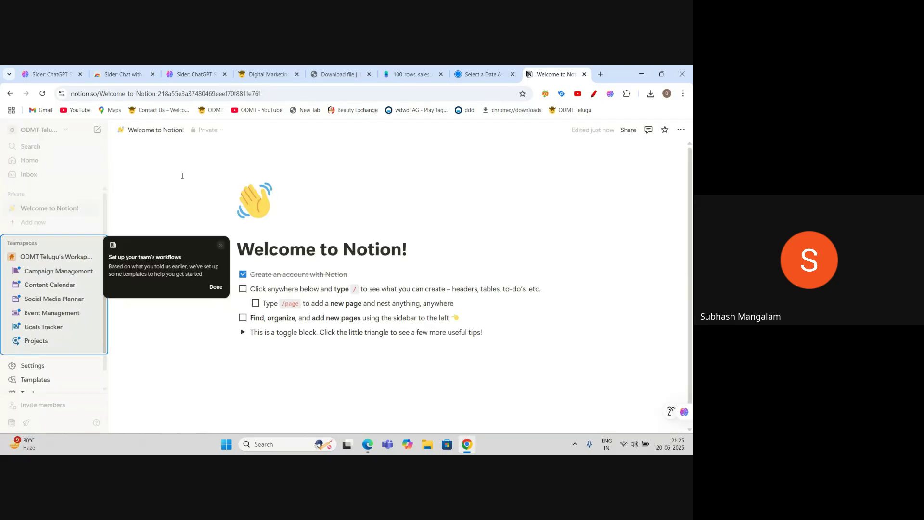
pyautogui.click(215, 287)
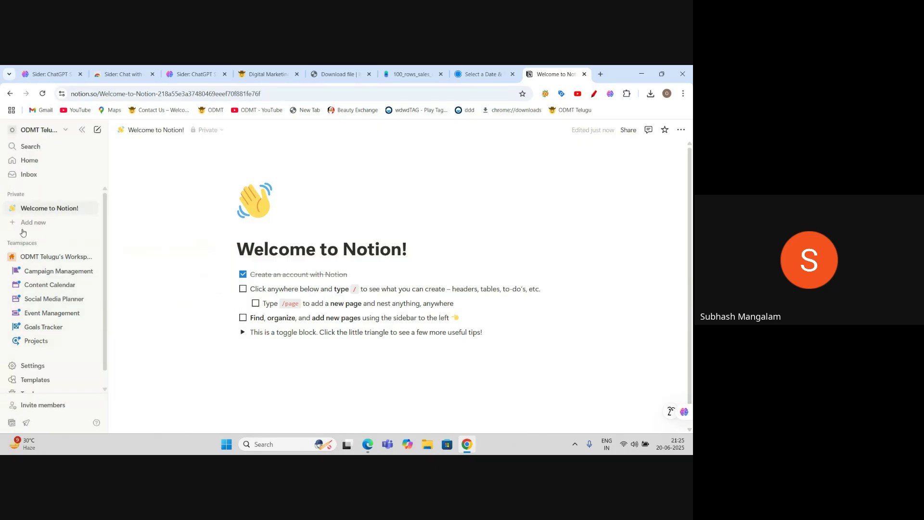
# Step: Create an empty private page titled "Generative Engine Optmization"
pyautogui.click(39, 222)
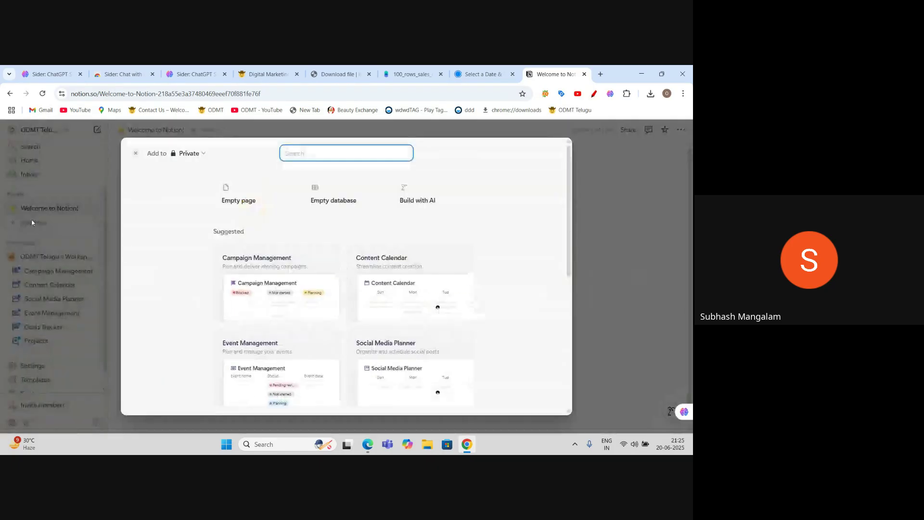
pyautogui.click(254, 202)
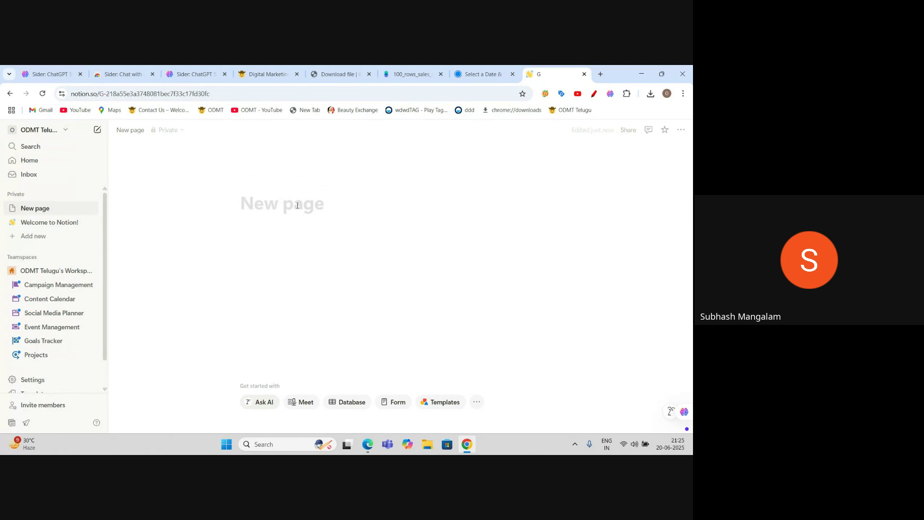
pyautogui.write('Generatib')
pyautogui.press('BackSpace')
pyautogui.write('ve Enignwe')
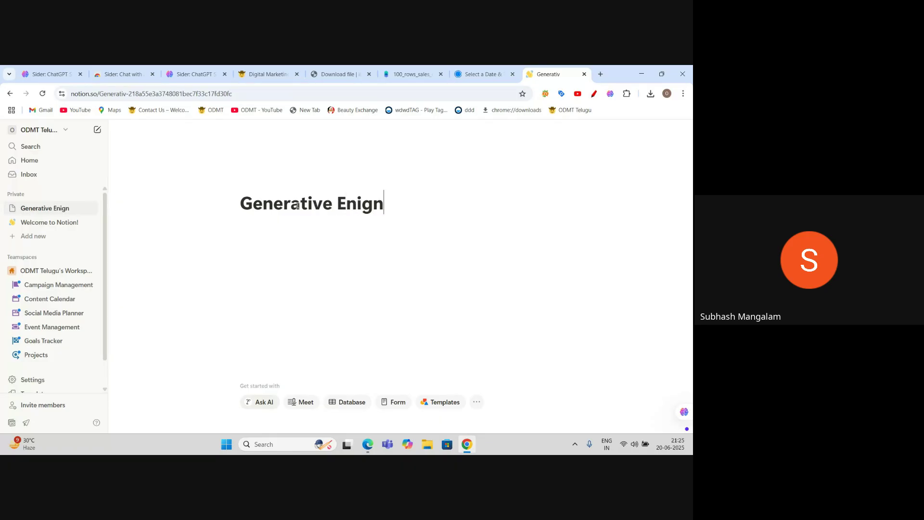
pyautogui.press('BackSpace')
pyautogui.press('BackSpace')
pyautogui.press('BackSpace')
pyautogui.press('BackSpace')
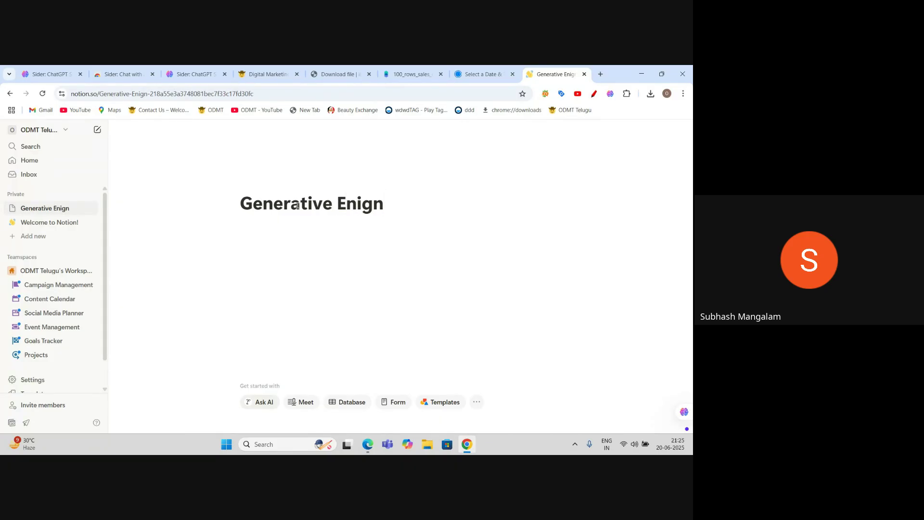
pyautogui.press('BackSpace')
pyautogui.write('gine')
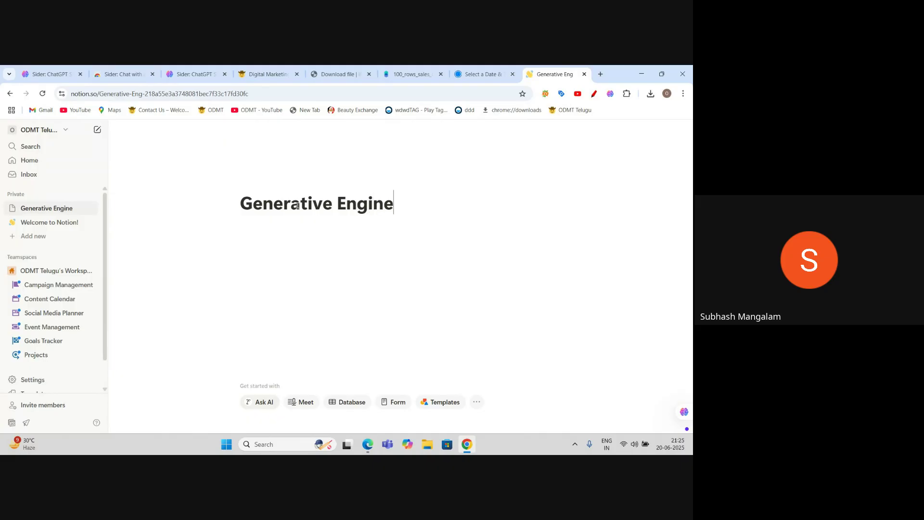
pyautogui.write(' Optmization')
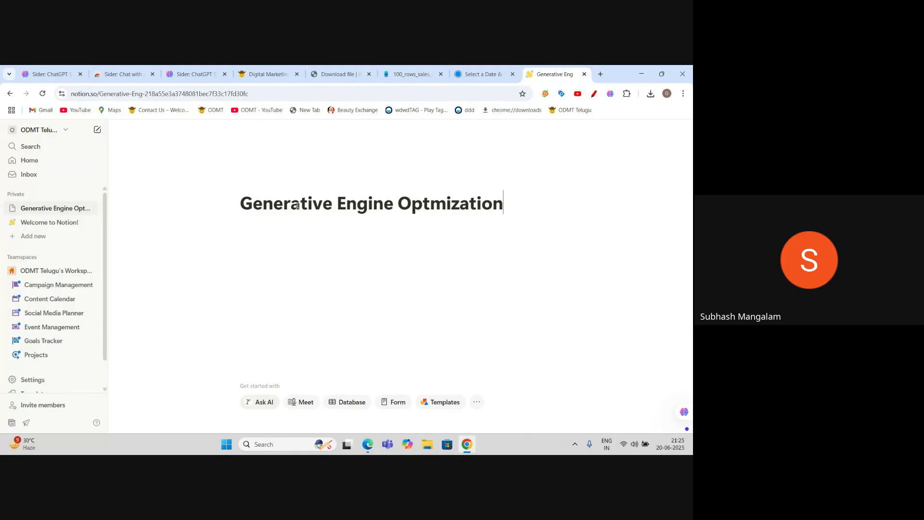
pyautogui.press('Return')
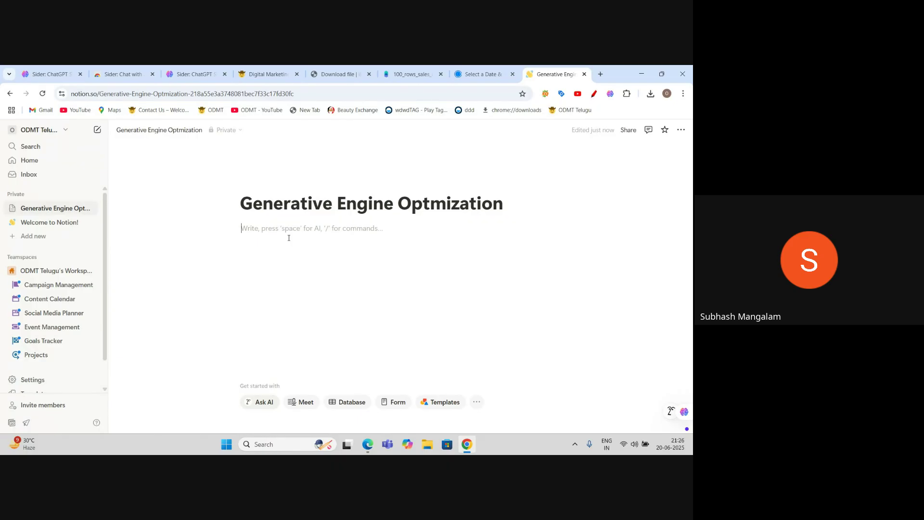
# Step: Insert a numbered list block in the page body under the title
pyautogui.write('/')
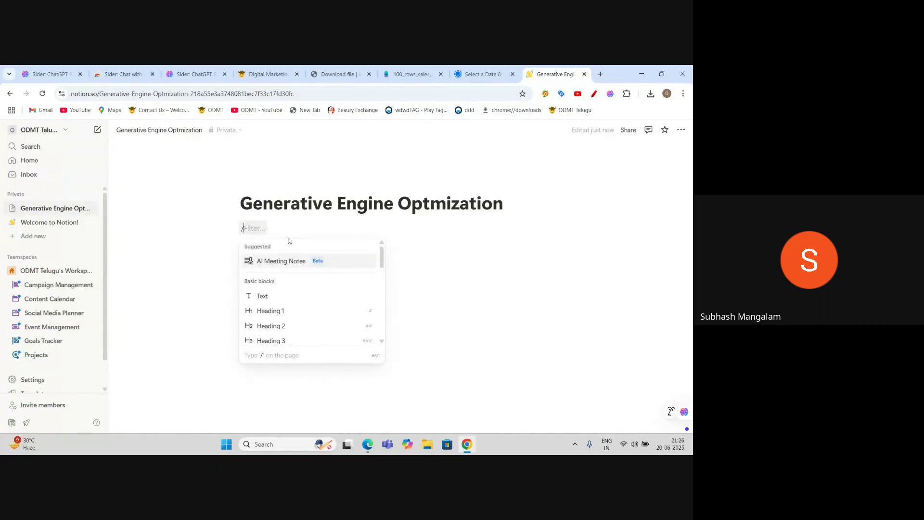
pyautogui.press('BackSpace')
pyautogui.write('/')
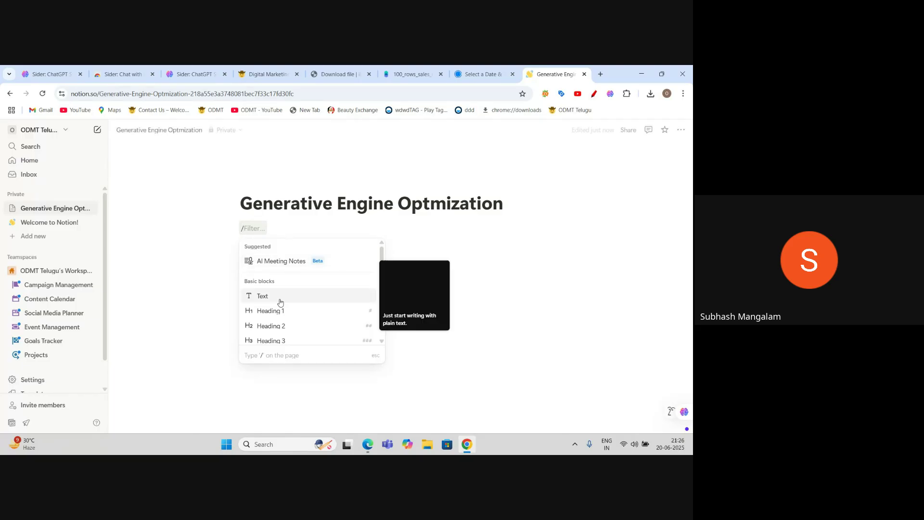
pyautogui.scroll(-1, 284, 313)
pyautogui.scroll(-1, 287, 302)
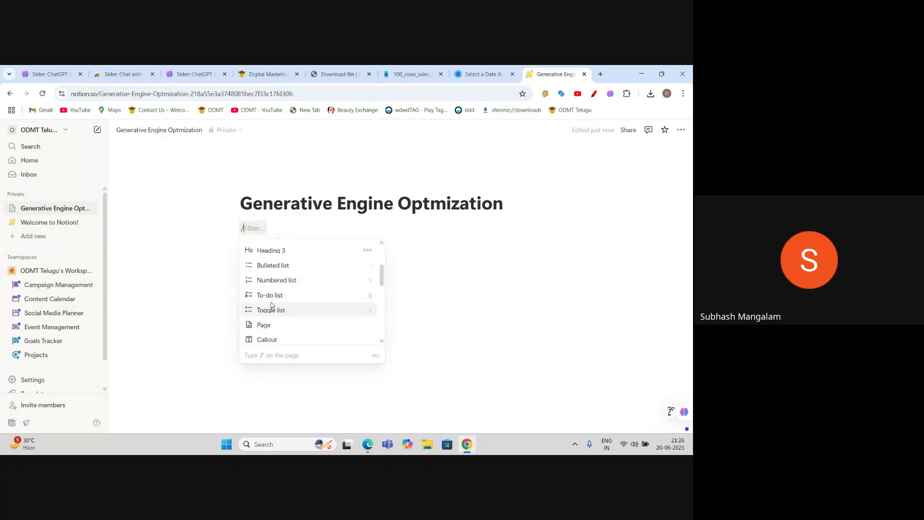
pyautogui.click(279, 281)
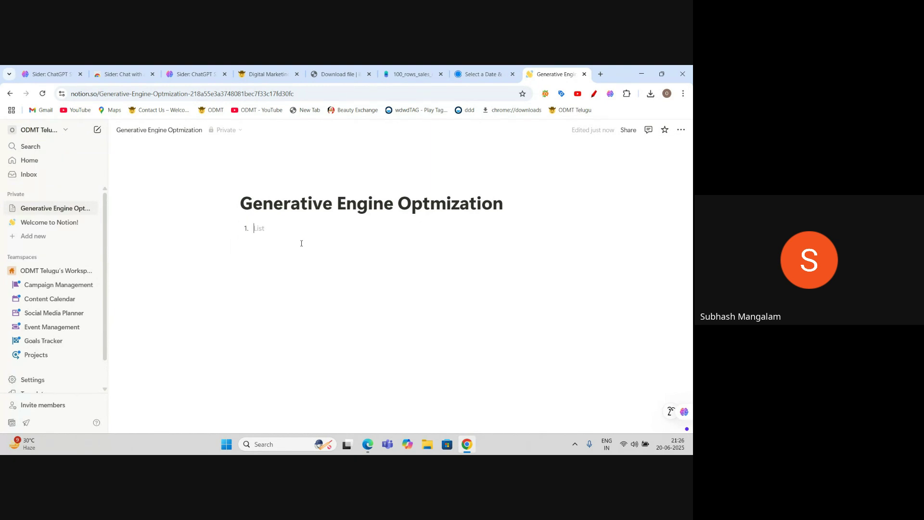
# Step: Fill the numbered list with "What is GEO", "Where it is USED?" and "How it is Different from SEO", and end the list
pyautogui.write('What is ')
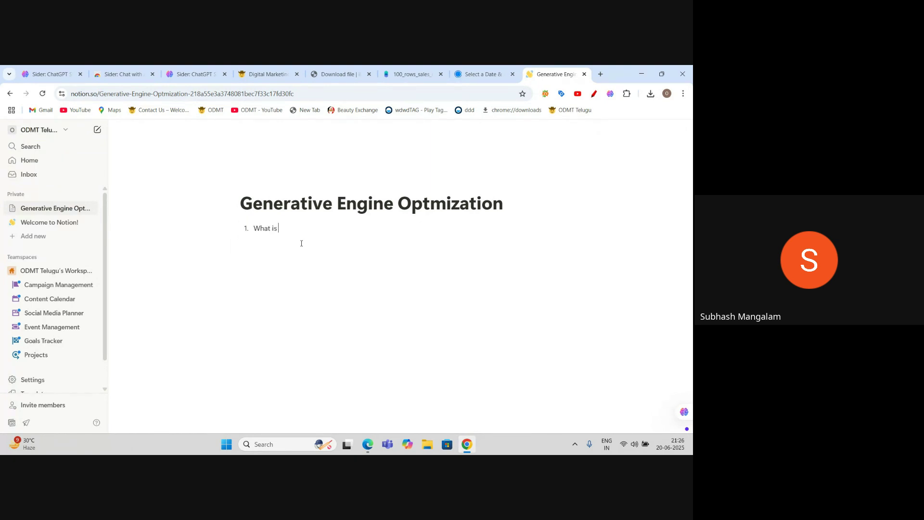
pyautogui.write('GEO')
pyautogui.press('Return')
pyautogui.write('Where it is USED?')
pyautogui.press('Return')
pyautogui.write('How it is Difere')
pyautogui.press('BackSpace')
pyautogui.press('BackSpace')
pyautogui.write('ferent from SEO')
pyautogui.press('Return')
pyautogui.press('Return')
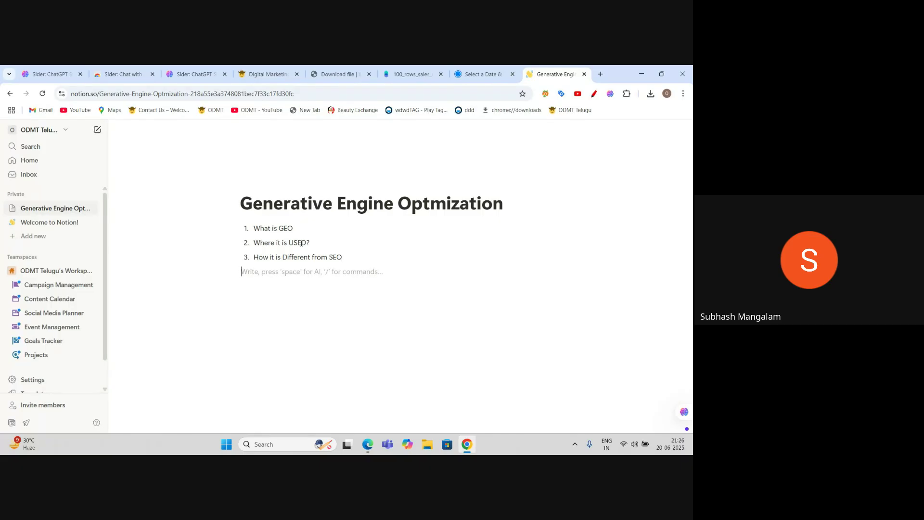
# Step: Add a Heading 2 reading "1. What is GEO" below the numbered list
pyautogui.write('/')
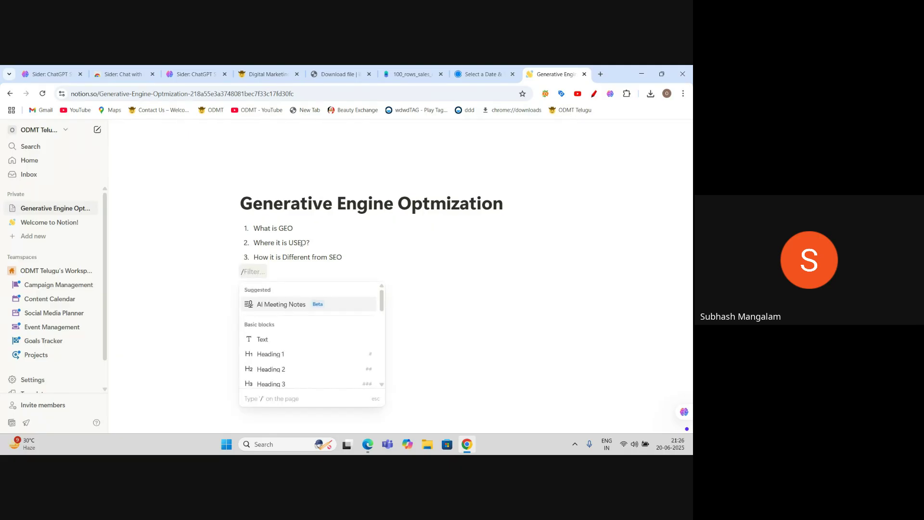
pyautogui.click(277, 369)
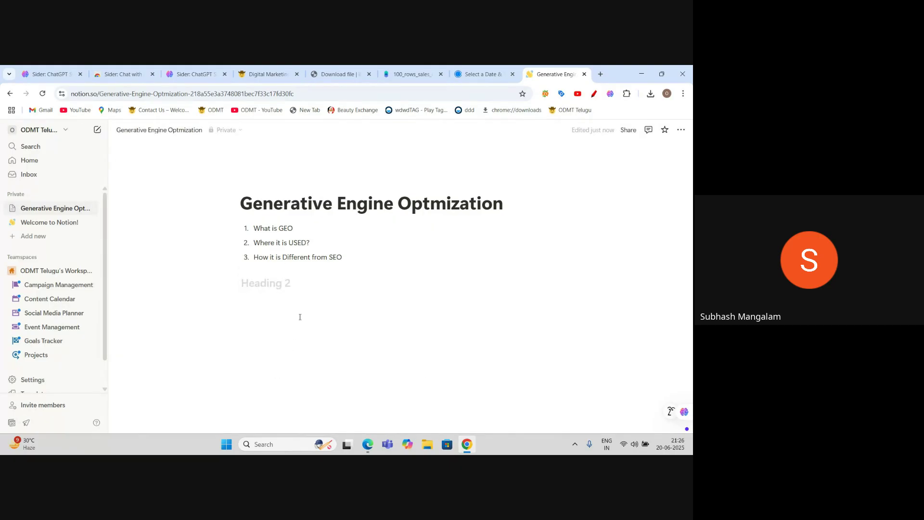
pyautogui.write('1.')
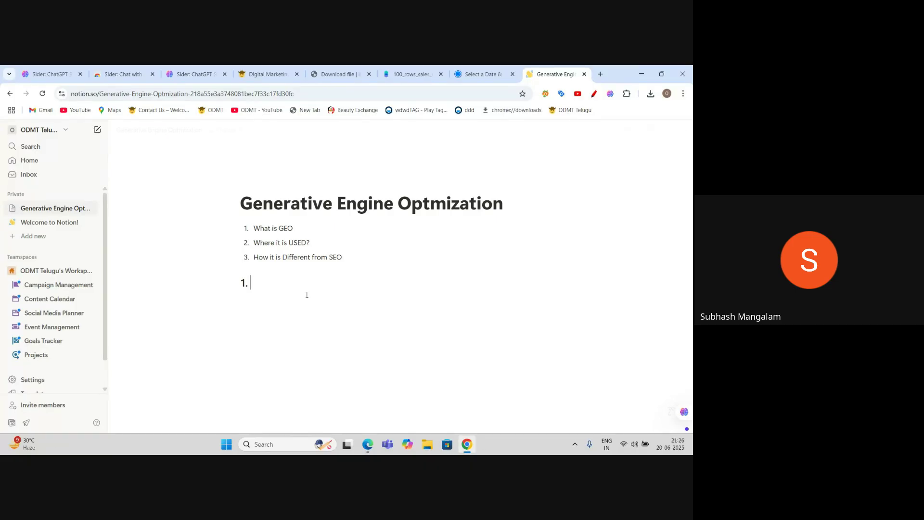
pyautogui.write(' What is FGE')
pyautogui.press('BackSpace')
pyautogui.press('BackSpace')
pyautogui.press('BackSpace')
pyautogui.write('GEO')
pyautogui.press('Return')
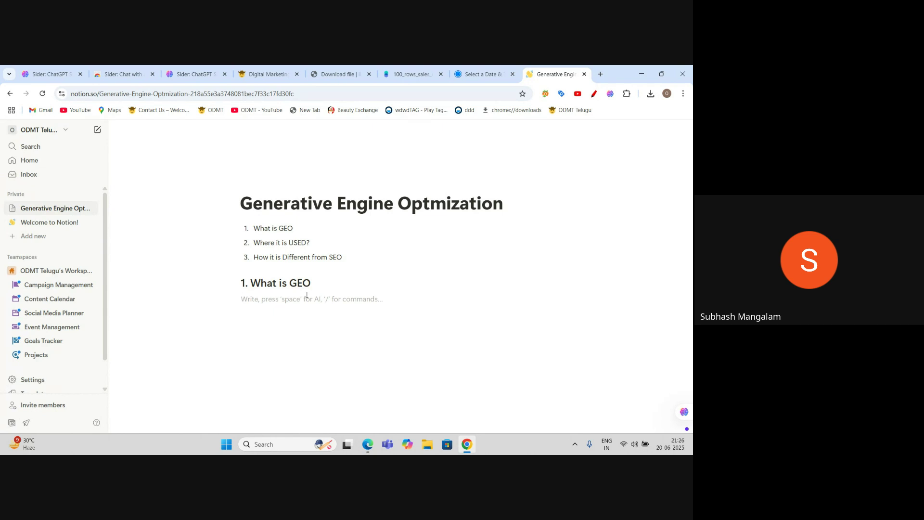
# Step: Ask Notion AI "what is GEO" under the heading and accept the generated text into the page
pyautogui.press('space')
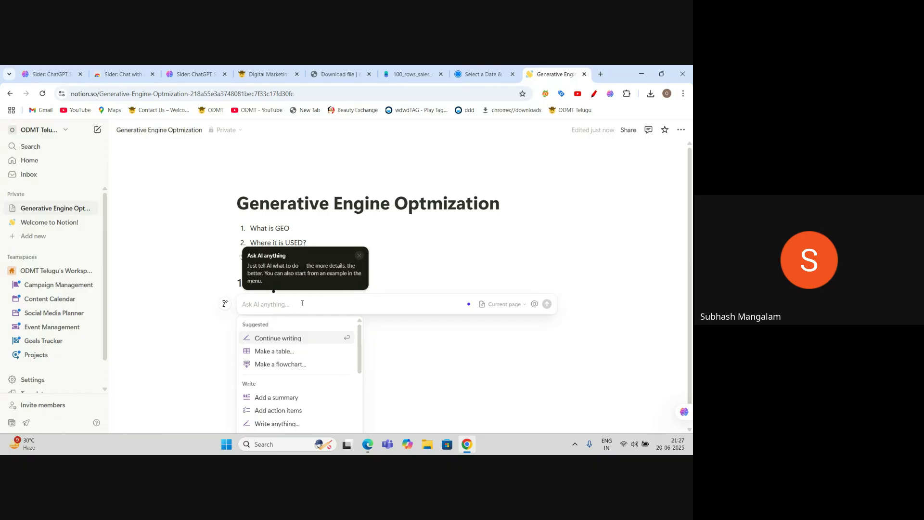
pyautogui.write('what is GEO')
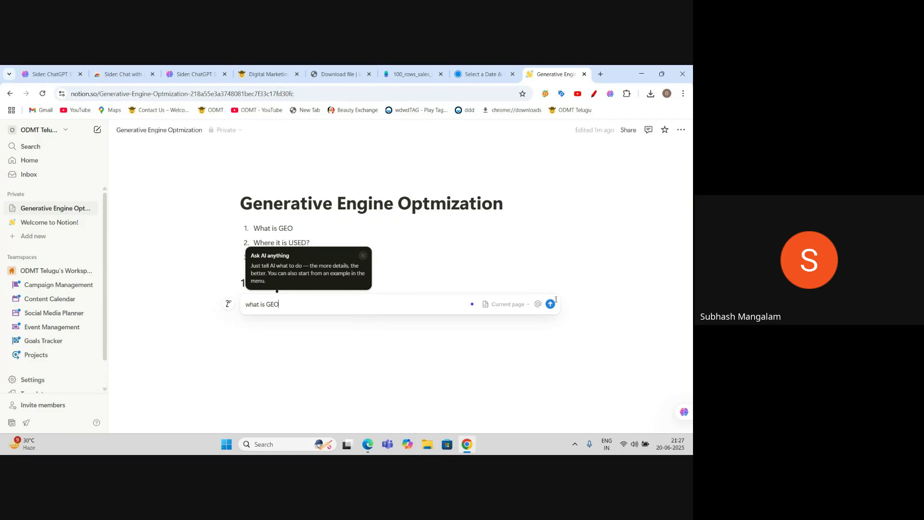
pyautogui.click(550, 305)
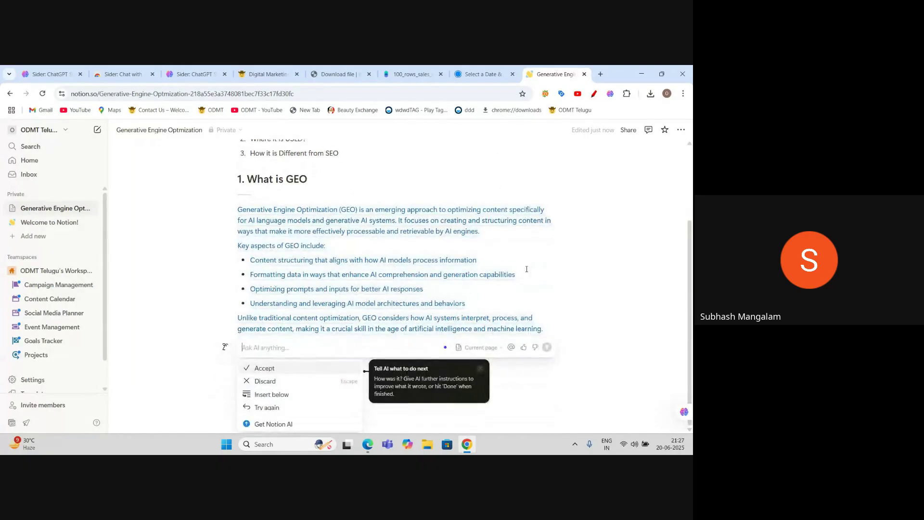
pyautogui.click(251, 368)
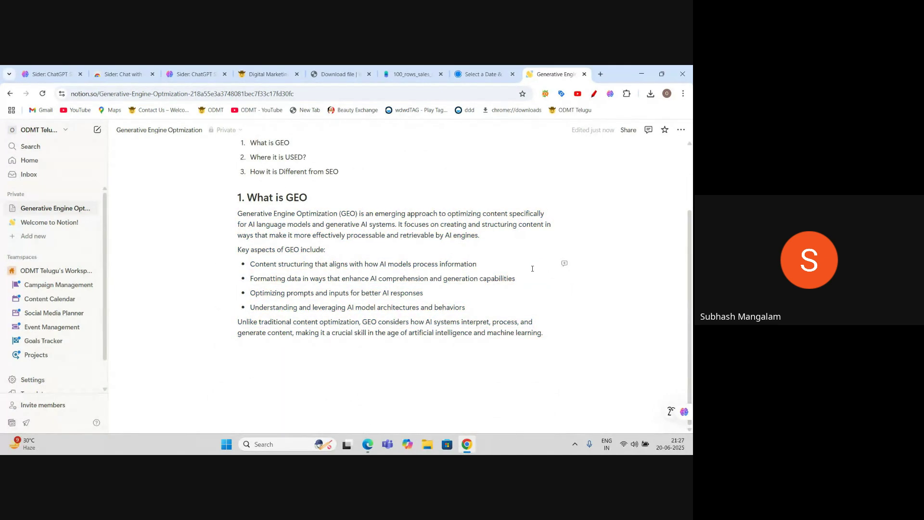
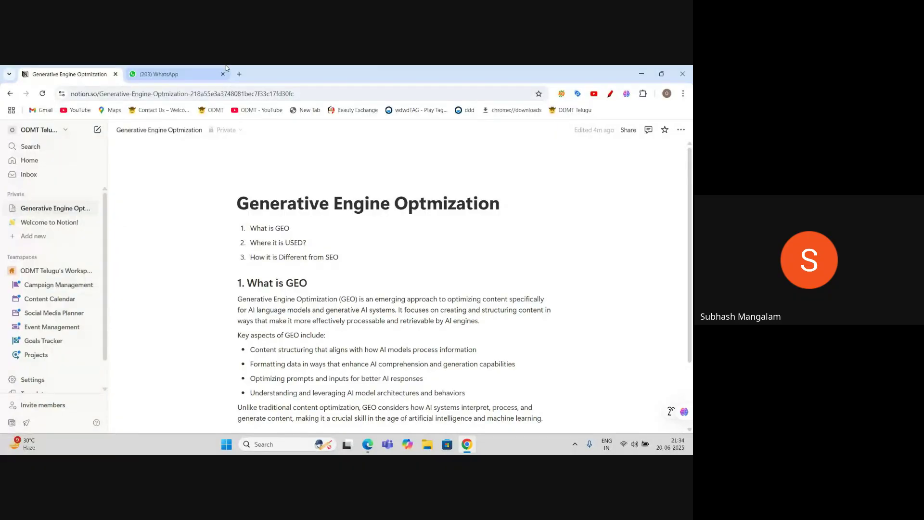
# Step: Have Notion AI make the whole text under "1. What is GEO" shorter and accept the rewritten version
pyautogui.scroll(-1, 421, 224)
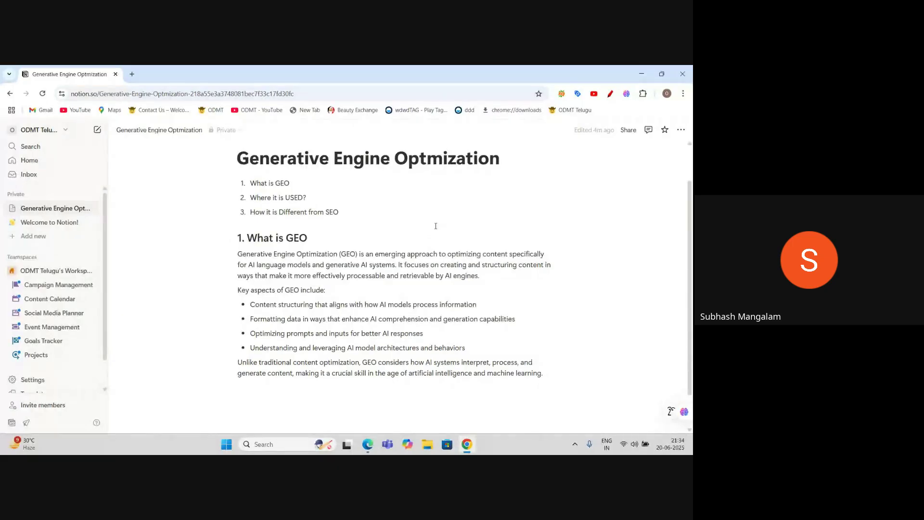
pyautogui.scroll(1, 436, 226)
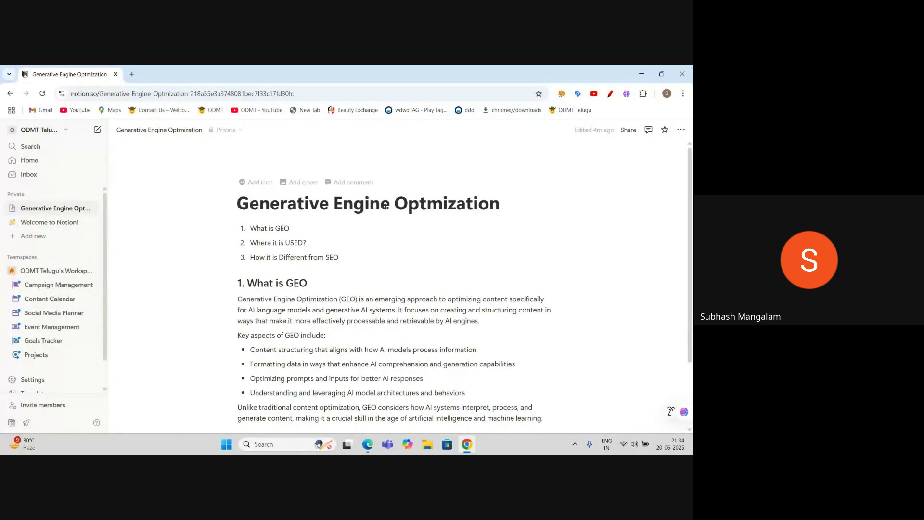
pyautogui.scroll(-2, 291, 245)
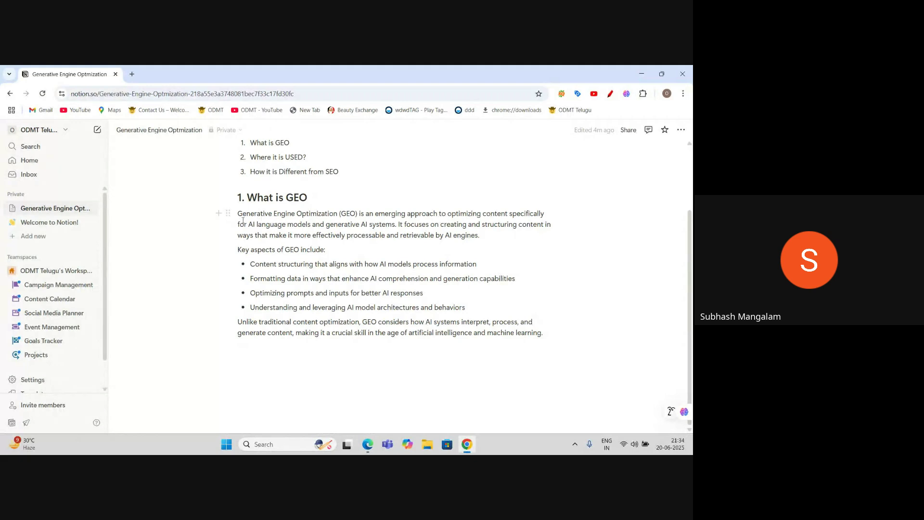
pyautogui.moveTo(237, 217); pyautogui.dragTo(543, 335)
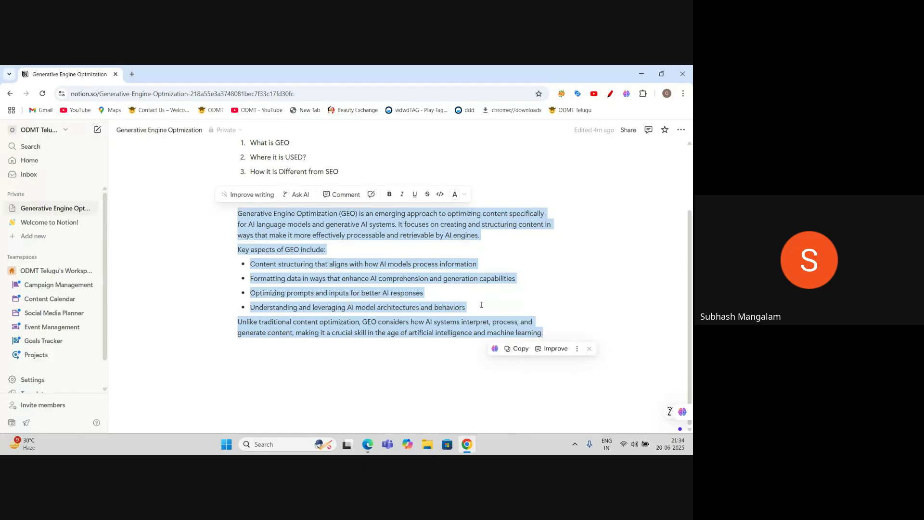
pyautogui.click(299, 195)
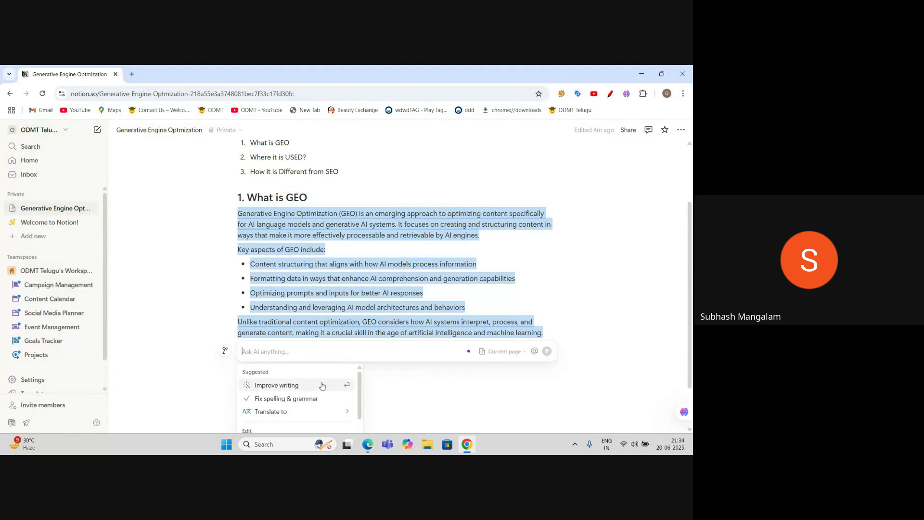
pyautogui.scroll(-2, 322, 386)
pyautogui.scroll(2, 322, 383)
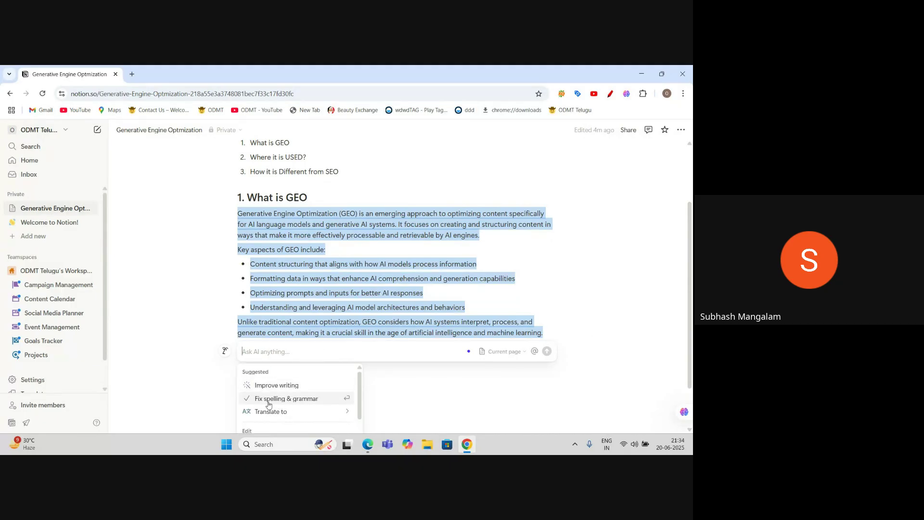
pyautogui.scroll(-2, 303, 403)
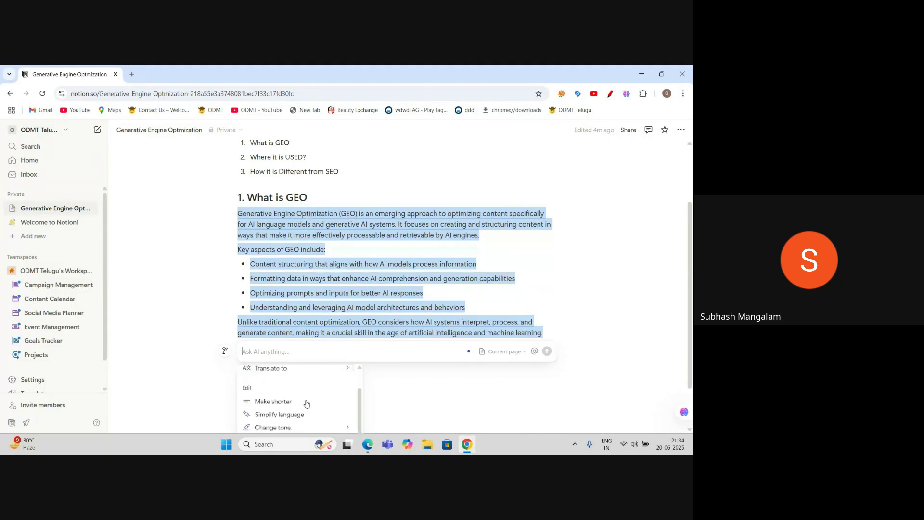
pyautogui.click(274, 400)
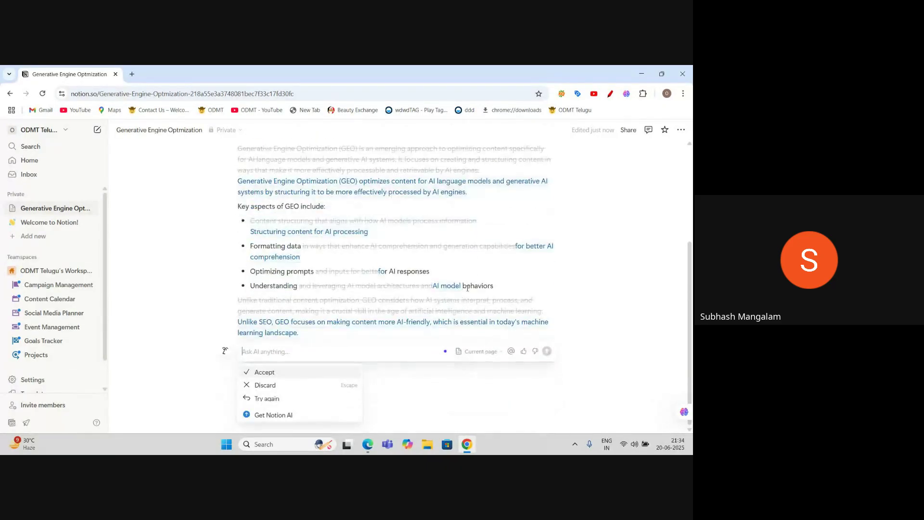
pyautogui.click(247, 374)
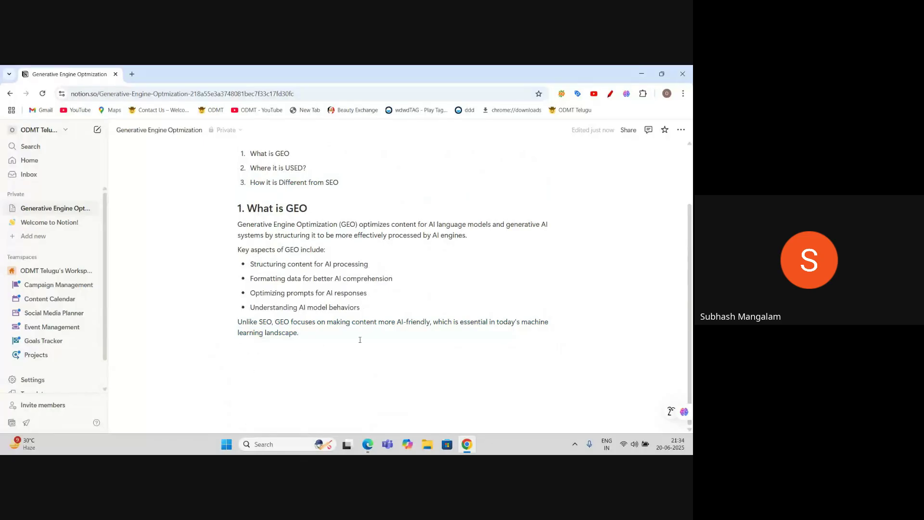
# Step: Translate the shortened GEO text to Japanese with Notion AI and insert the translation below the original
pyautogui.moveTo(237, 228); pyautogui.dragTo(318, 326)
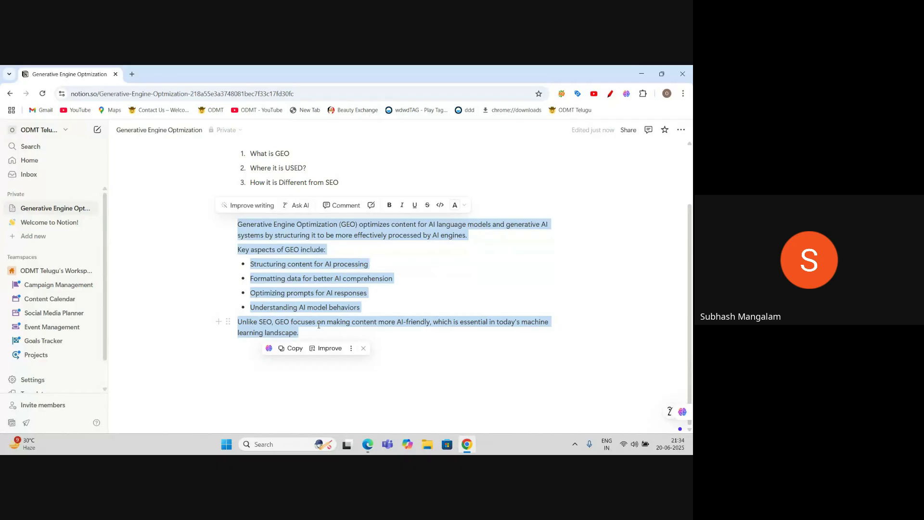
pyautogui.click(298, 205)
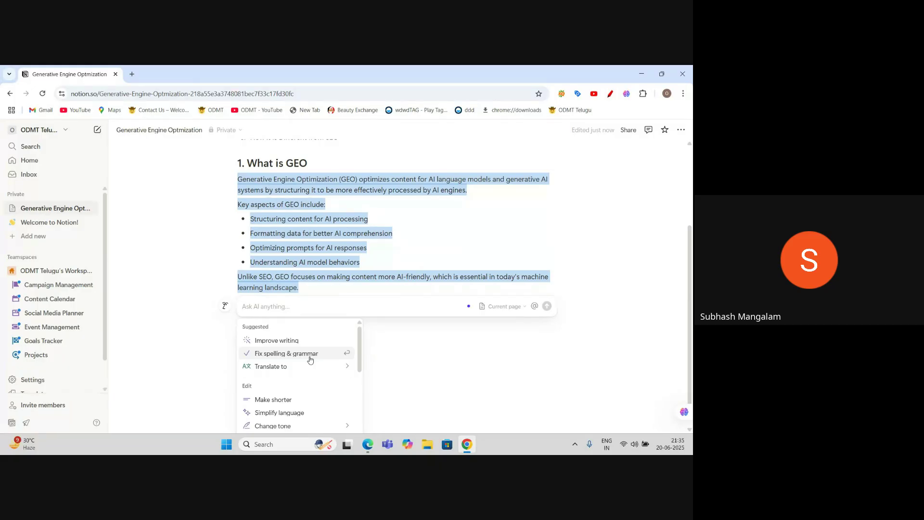
pyautogui.scroll(-1, 310, 360)
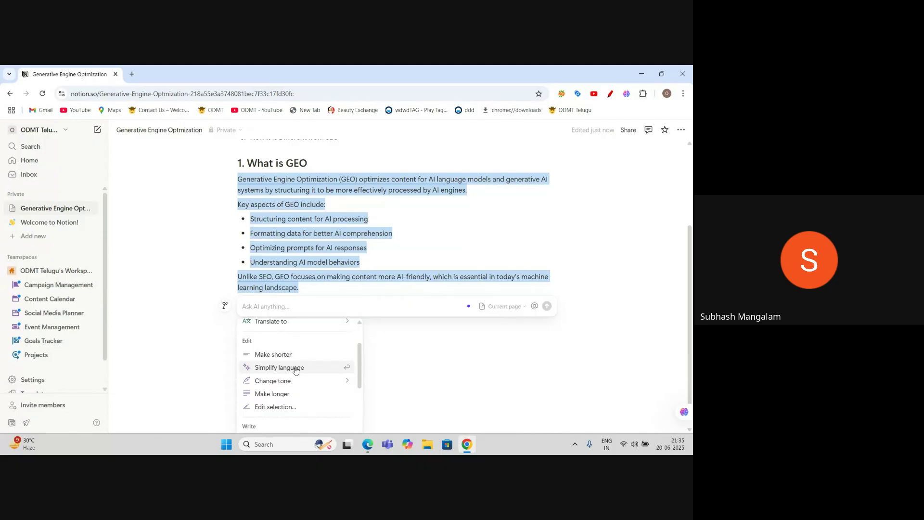
pyautogui.scroll(-1, 296, 369)
pyautogui.moveTo(307, 339)
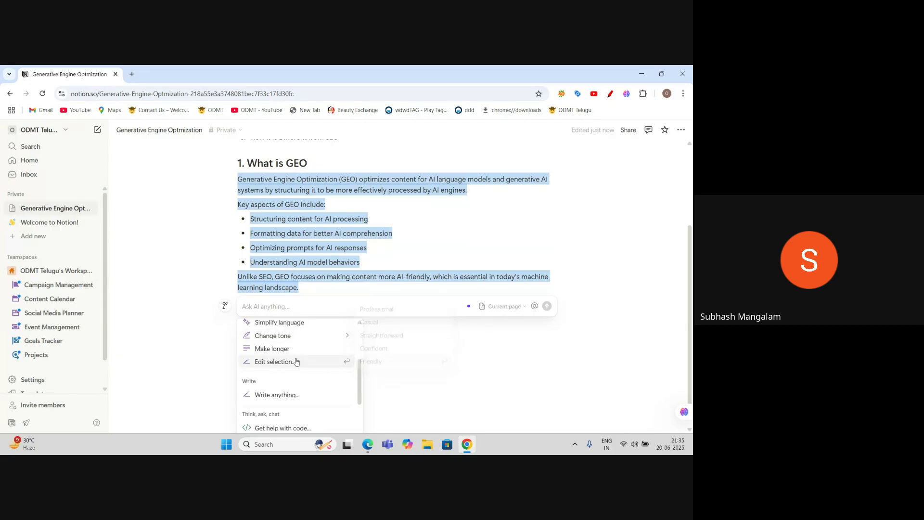
pyautogui.scroll(2, 352, 357)
pyautogui.moveTo(296, 369)
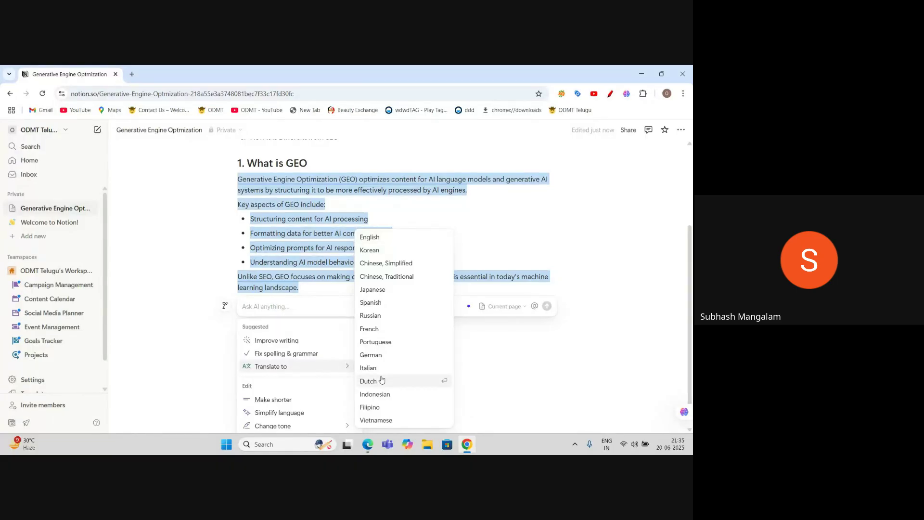
pyautogui.click(376, 289)
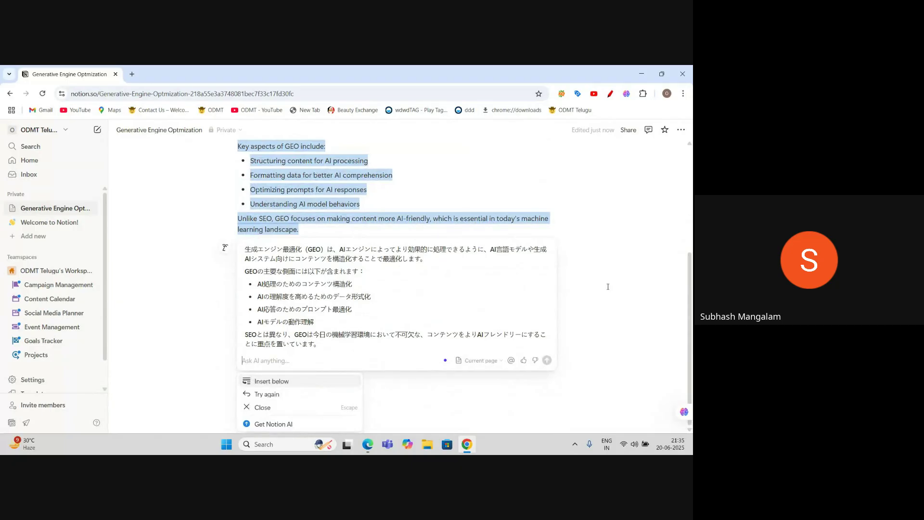
pyautogui.click(263, 382)
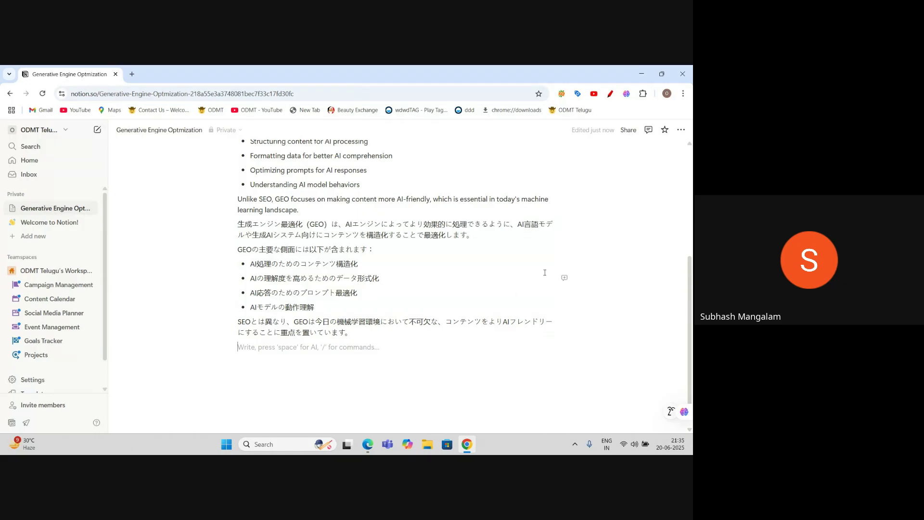
# Step: Insert a table block on the empty line below the Japanese translation
pyautogui.scroll(5, 545, 272)
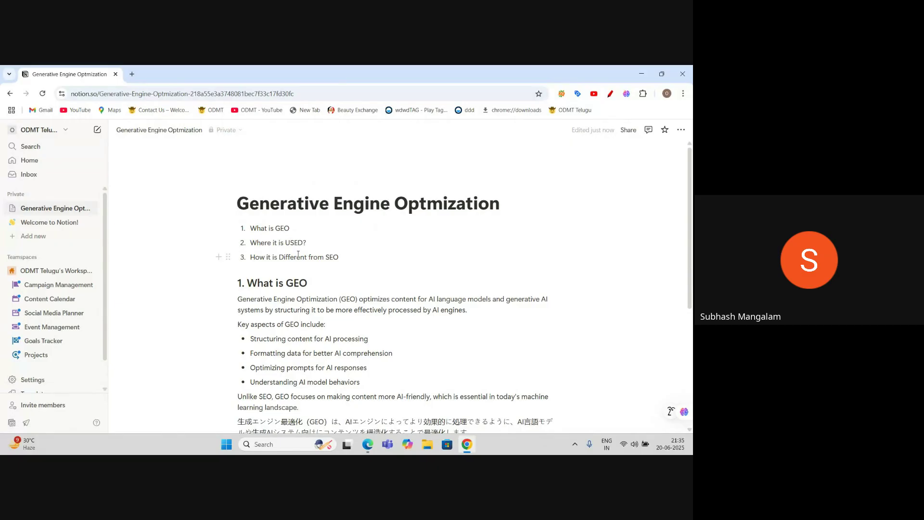
pyautogui.scroll(-2, 348, 280)
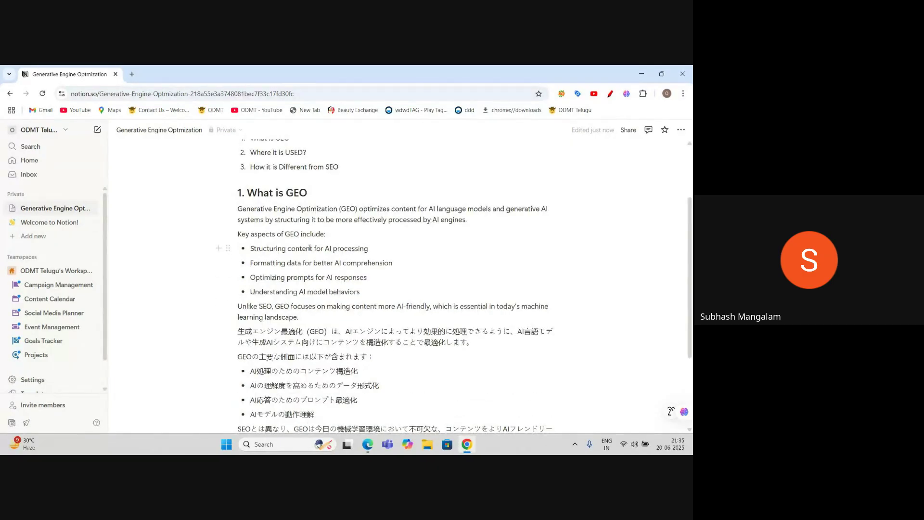
pyautogui.scroll(-3, 329, 277)
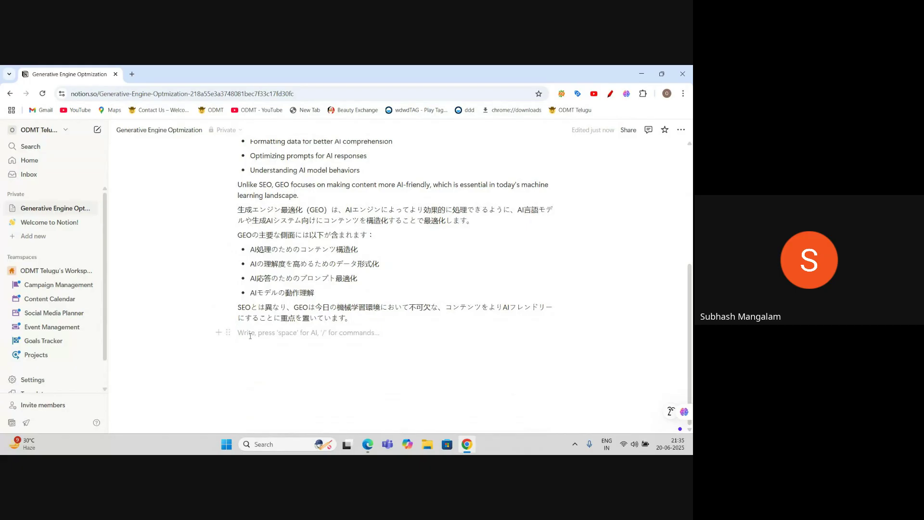
pyautogui.write('/')
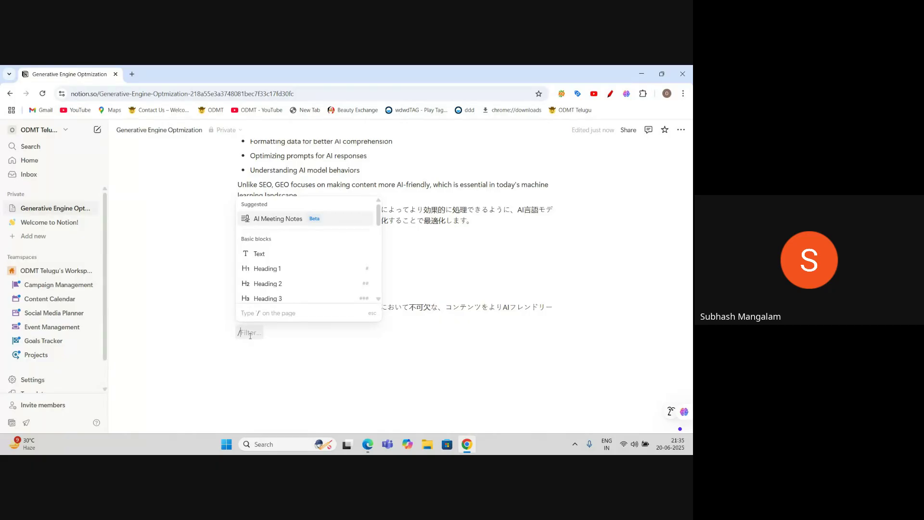
pyautogui.scroll(-1, 272, 273)
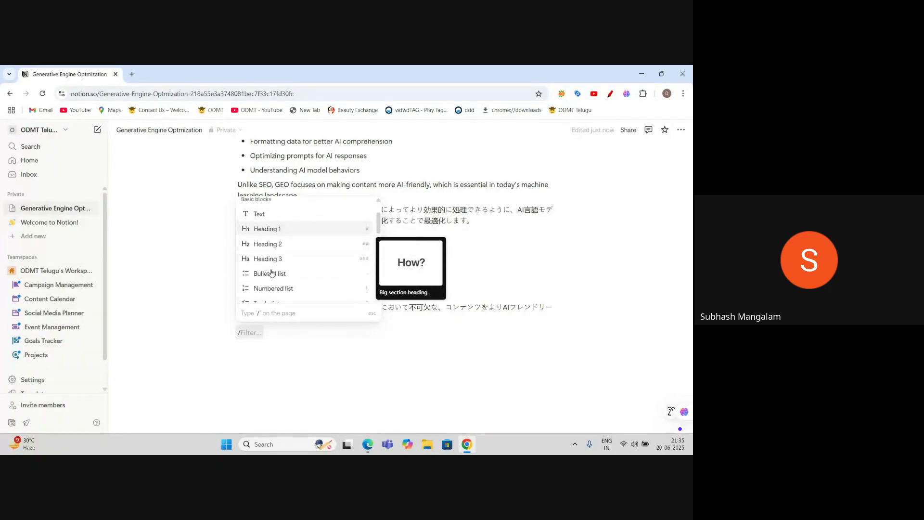
pyautogui.scroll(-2, 294, 269)
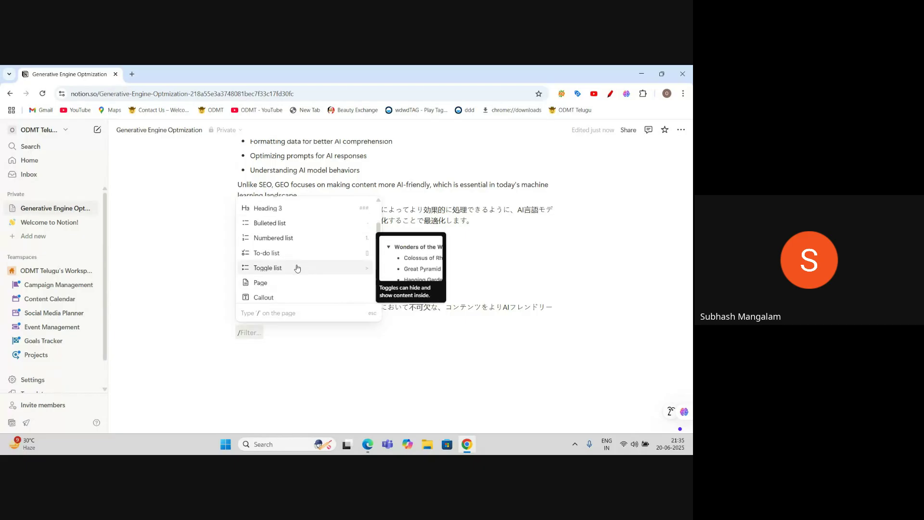
pyautogui.scroll(-2, 288, 267)
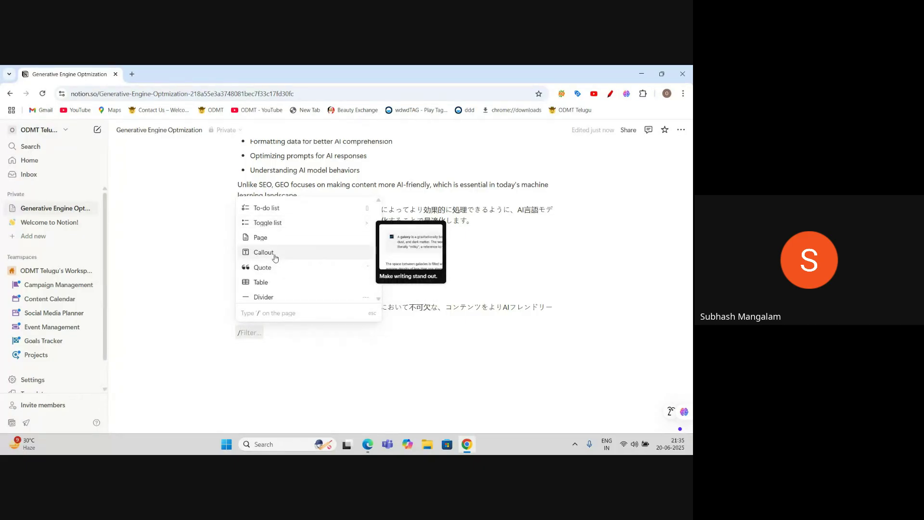
pyautogui.scroll(-2, 270, 272)
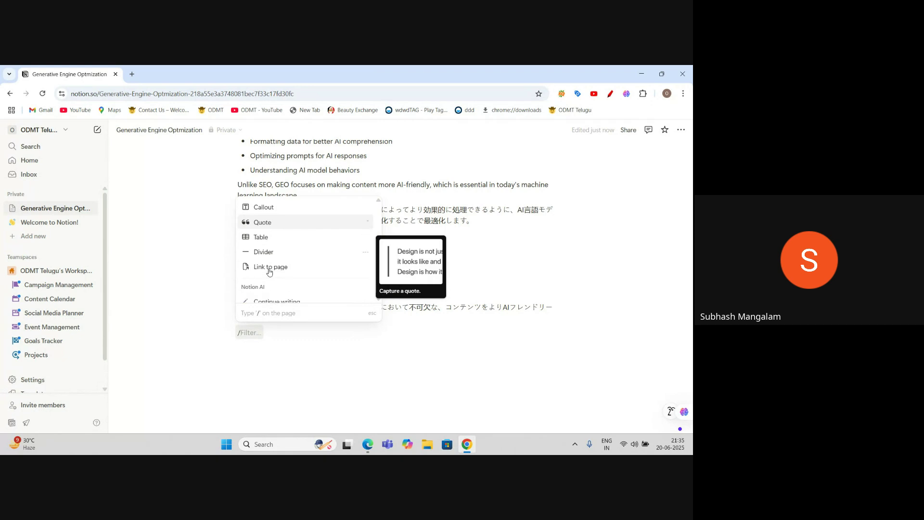
pyautogui.click(262, 238)
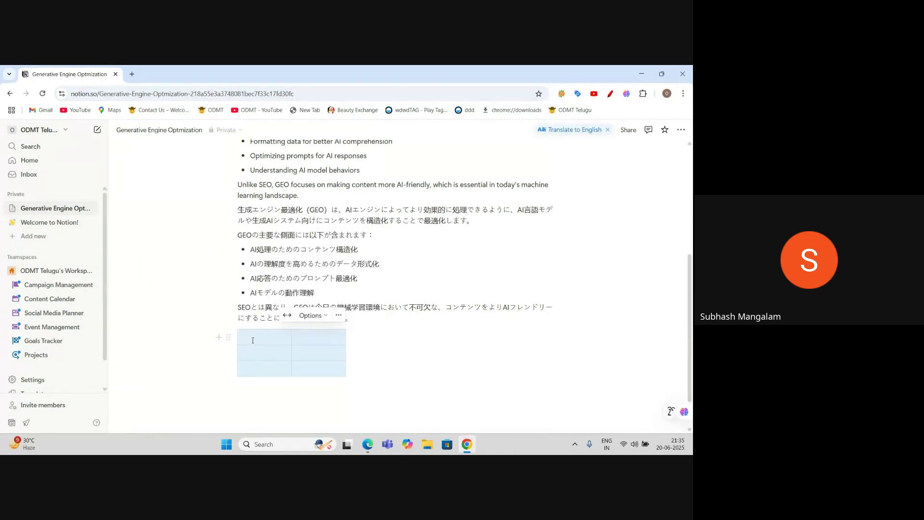
# Step: Fill the table's first row with "Name" and "number", and the second row with "A" and 1122
pyautogui.write('Name')
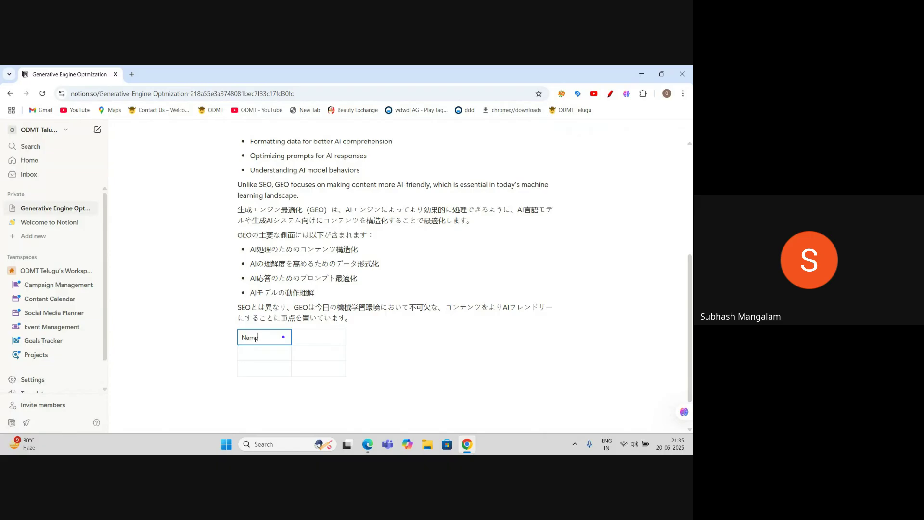
pyautogui.click(321, 337)
pyautogui.write('nub')
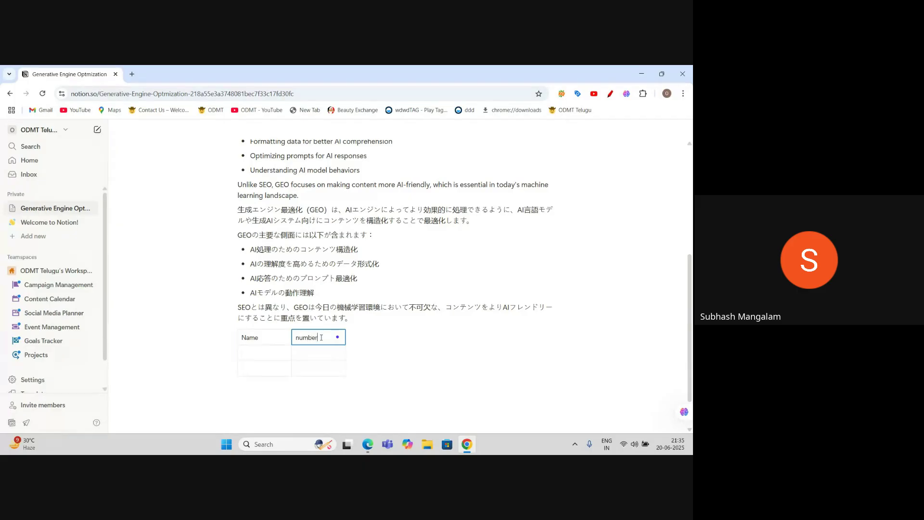
pyautogui.click(256, 352)
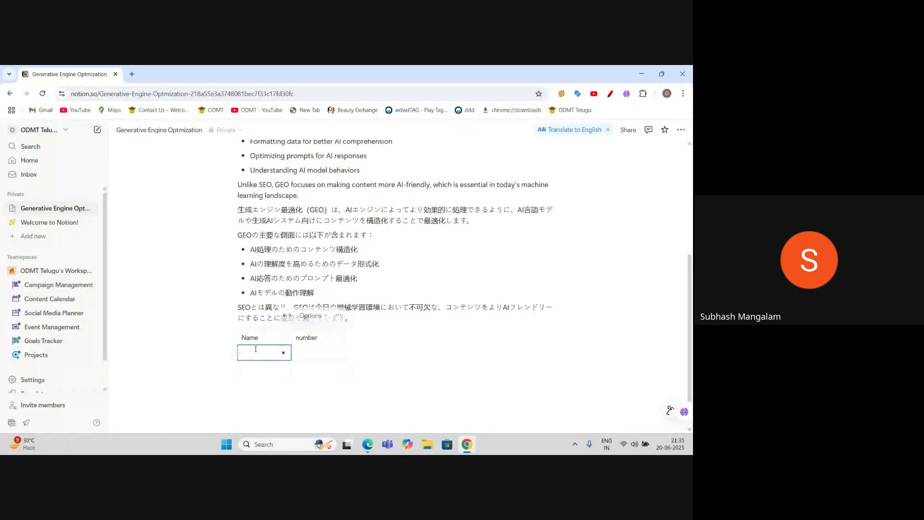
pyautogui.write('A')
pyautogui.click(298, 352)
pyautogui.write('122')
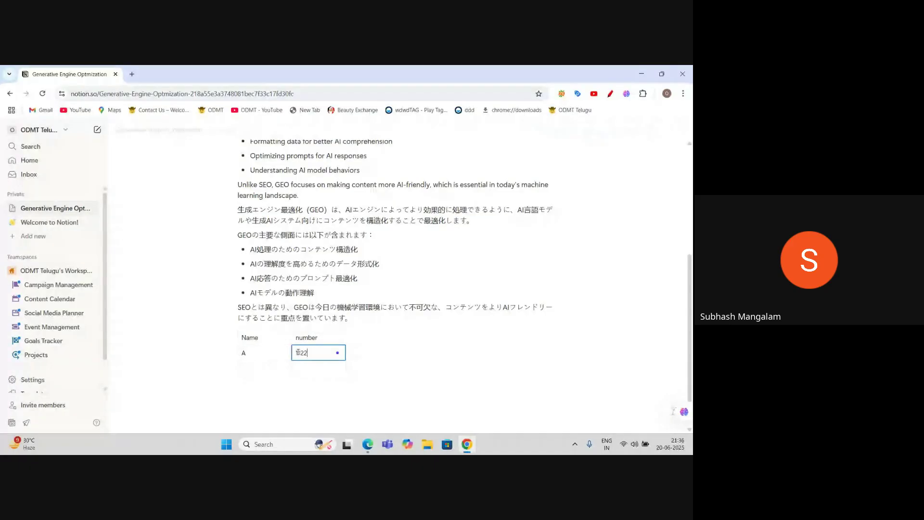
pyautogui.press('Tab')
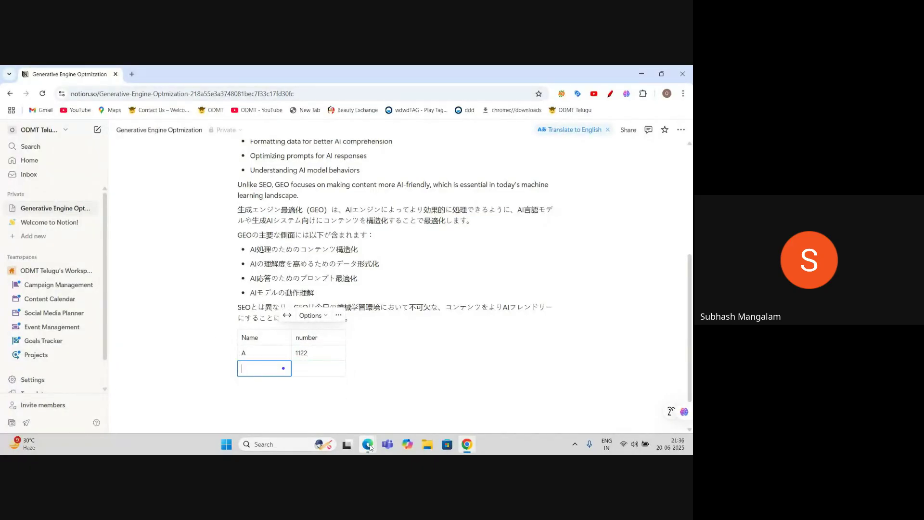
# Step: Switch to the Google Meet call, read the in-call messages, and return to the Notion page
pyautogui.click(380, 424)
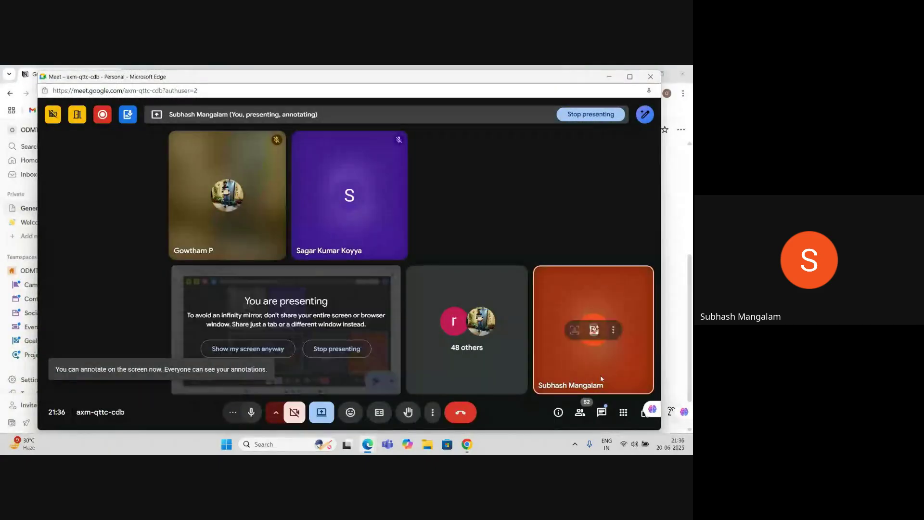
pyautogui.click(602, 412)
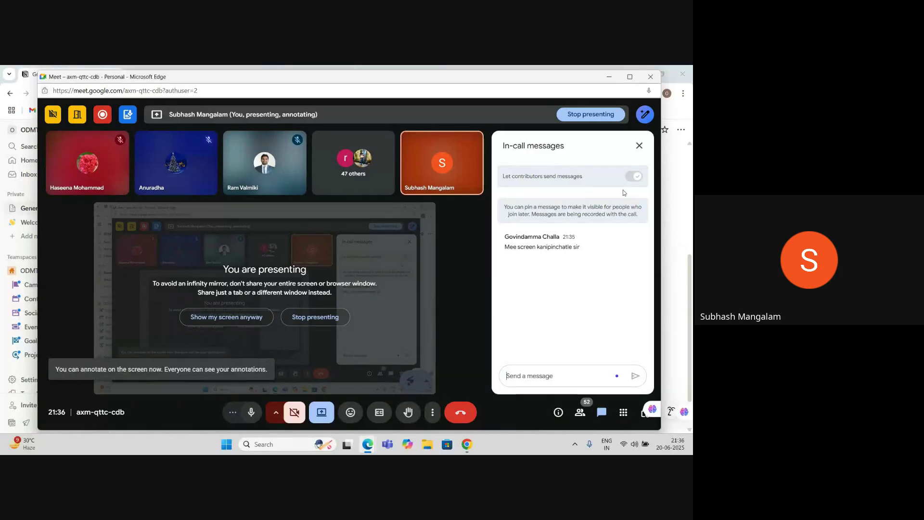
pyautogui.click(639, 145)
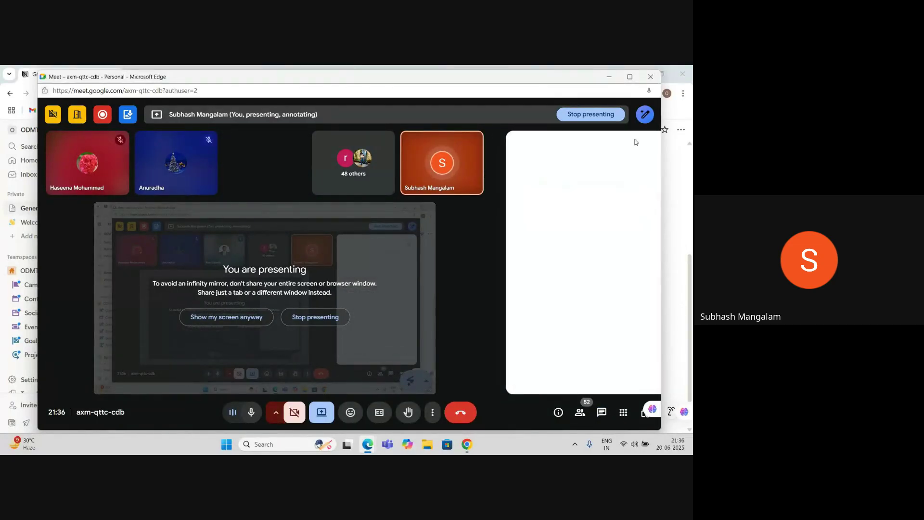
pyautogui.click(609, 77)
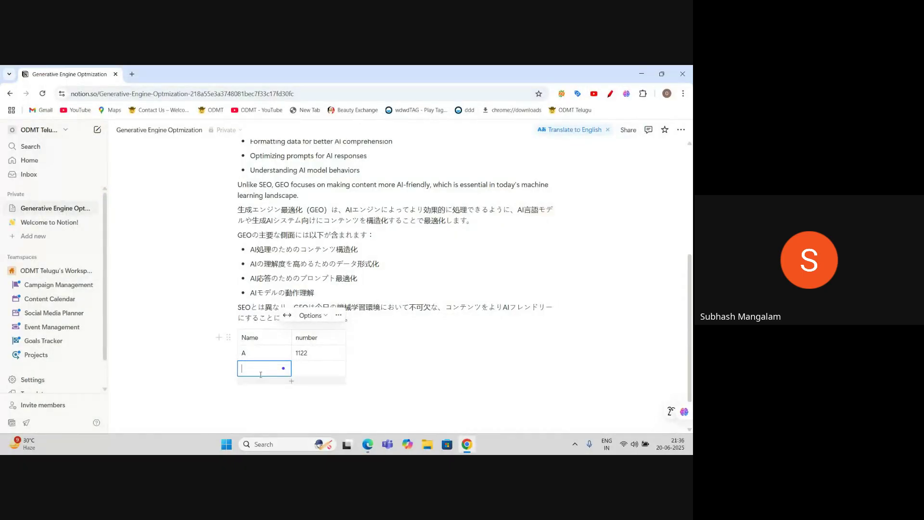
# Step: Fill the table's third row with "B" and 125
pyautogui.write('B')
pyautogui.click(304, 370)
pyautogui.write('1')
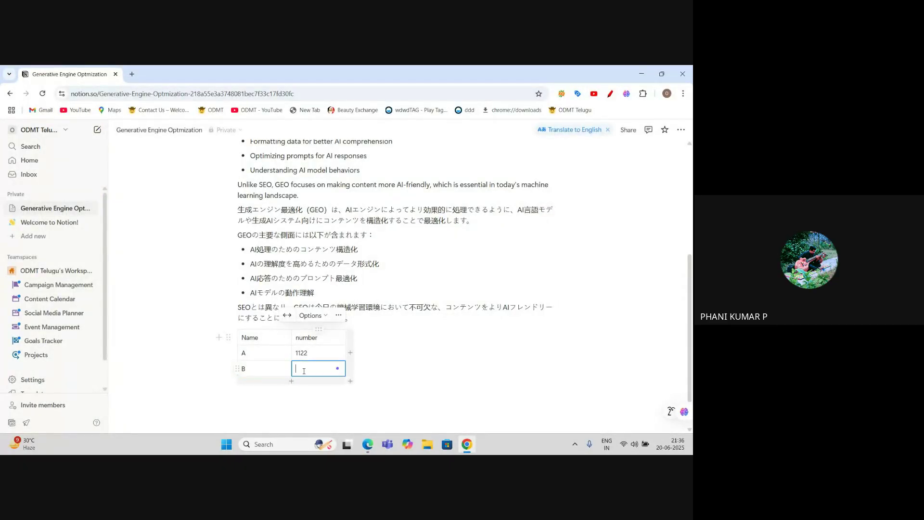
pyautogui.write('25')
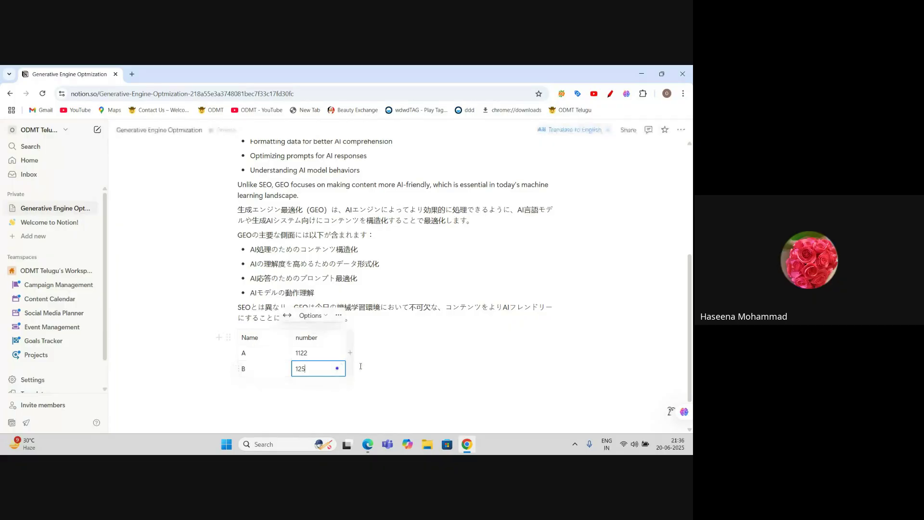
# Step: Add a fourth row to the table containing "C" and 554
pyautogui.scroll(-1, 291, 347)
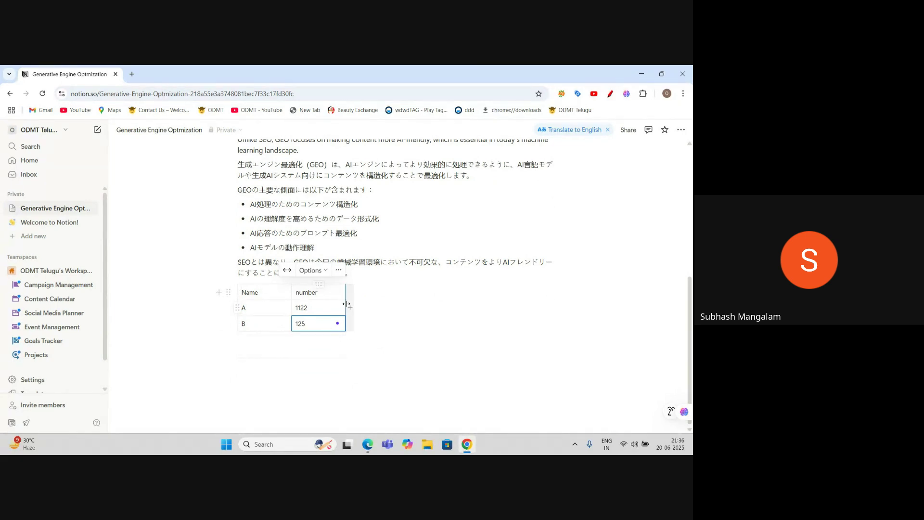
pyautogui.click(291, 336)
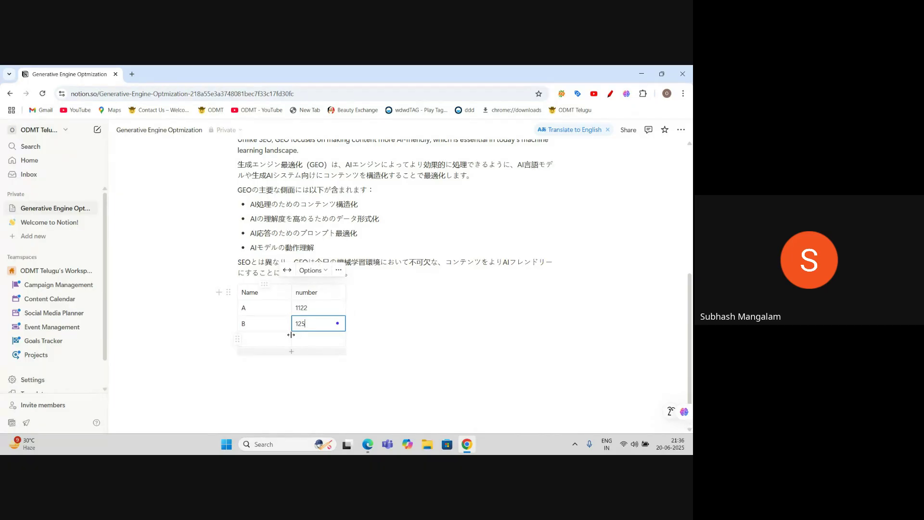
pyautogui.click(272, 340)
pyautogui.write('C')
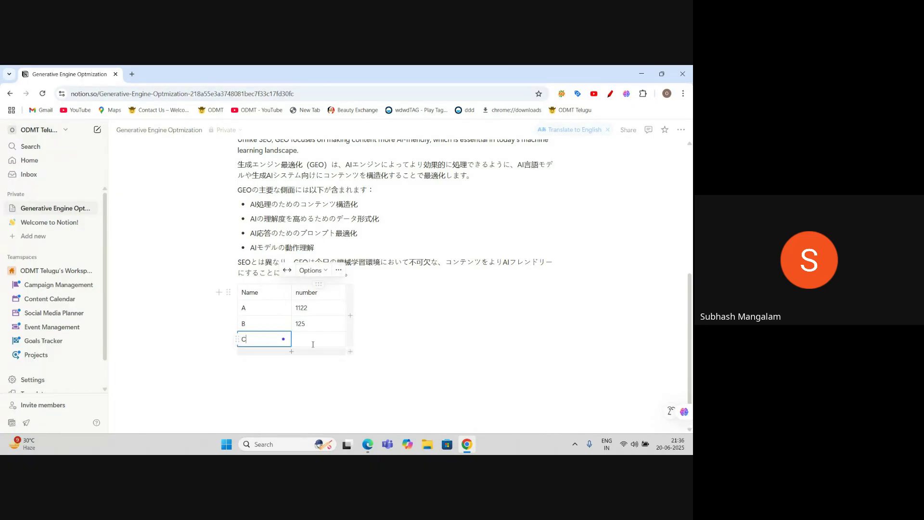
pyautogui.click(313, 337)
pyautogui.write('554')
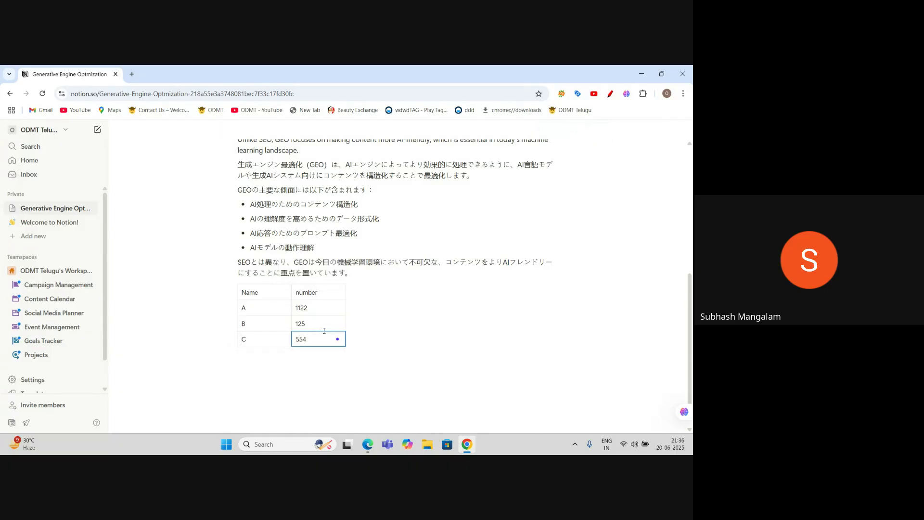
# Step: Look over the whole Generative Engine Optimization page, including the new table, and return to the workspace home
pyautogui.scroll(3, 589, 287)
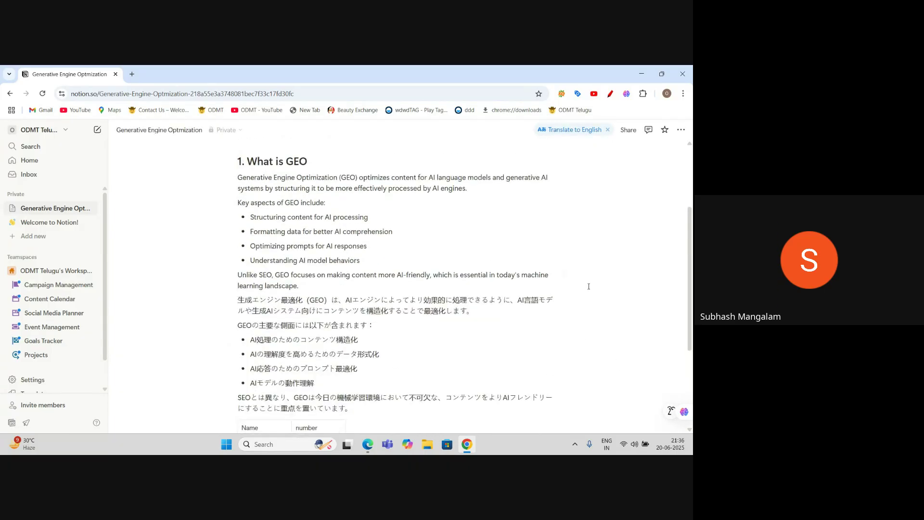
pyautogui.scroll(2, 588, 286)
pyautogui.scroll(-5, 588, 287)
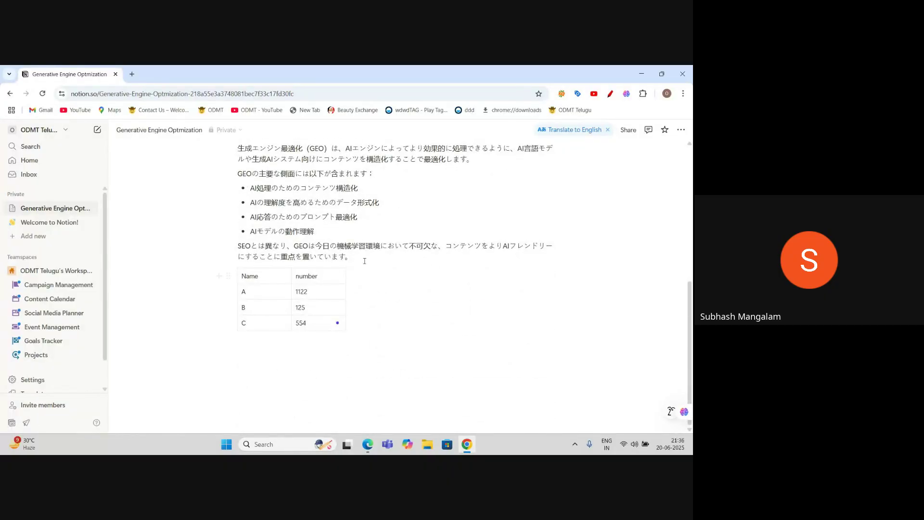
pyautogui.scroll(5, 404, 287)
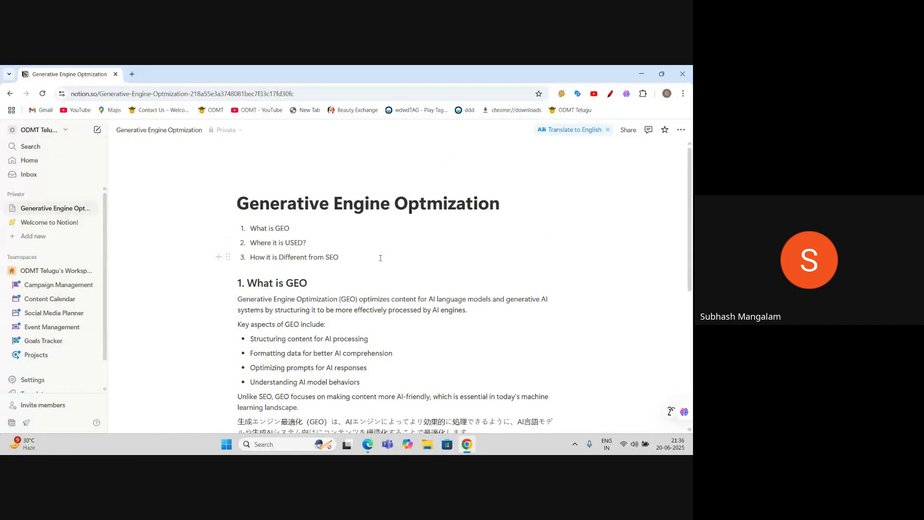
pyautogui.scroll(-5, 380, 258)
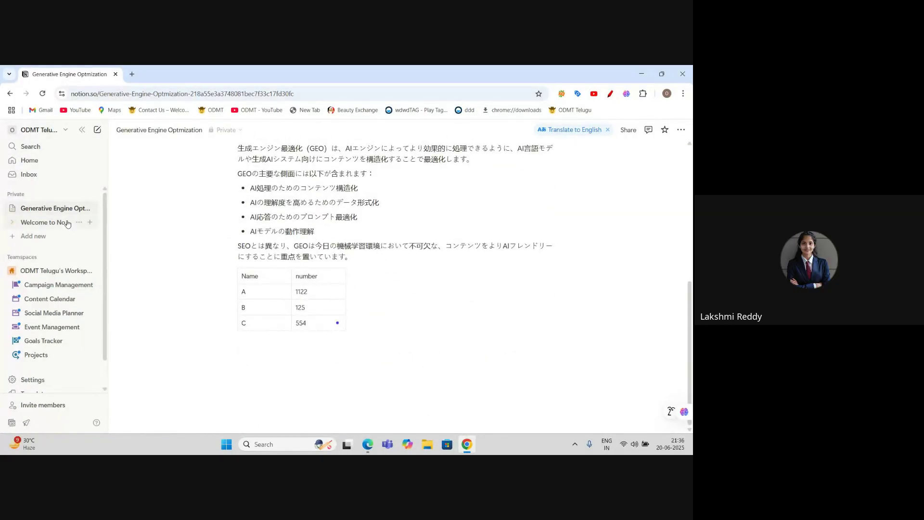
pyautogui.click(33, 162)
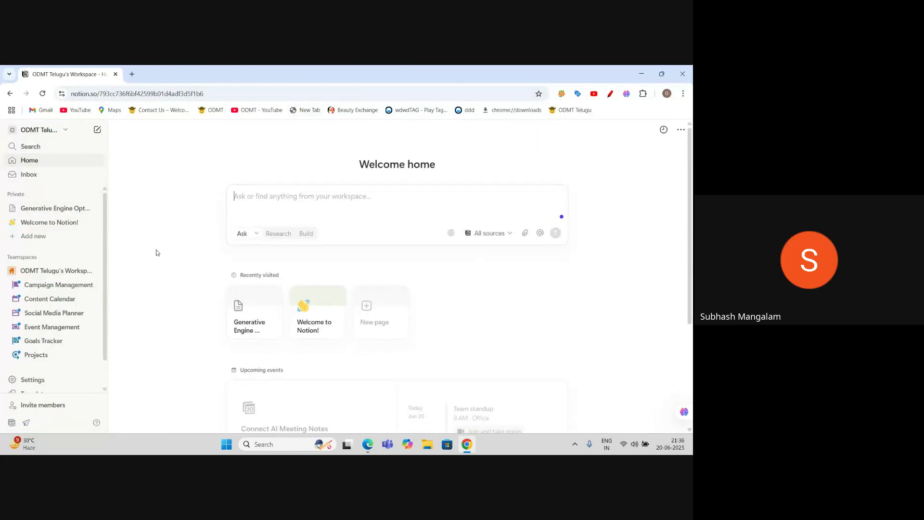
# Step: Open the template marketplace and browse the featured and general templates
pyautogui.scroll(-2, 192, 250)
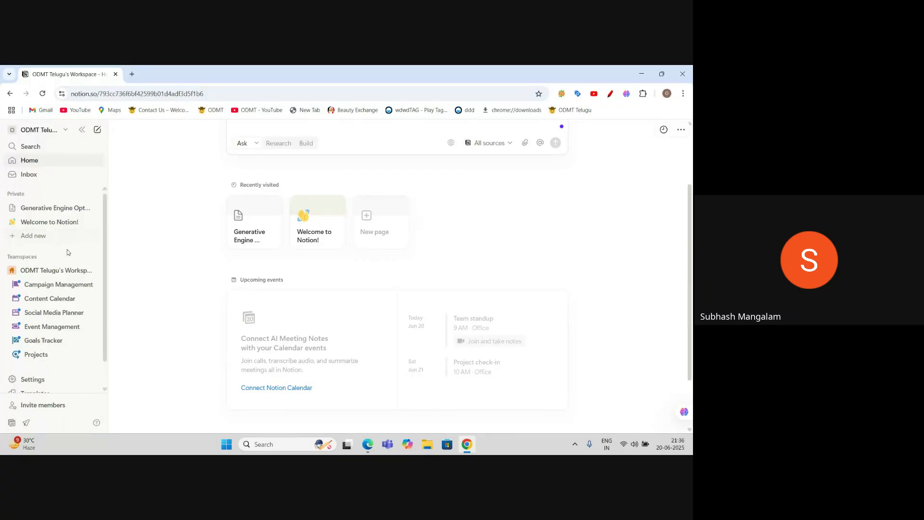
pyautogui.scroll(-1, 68, 249)
pyautogui.click(34, 369)
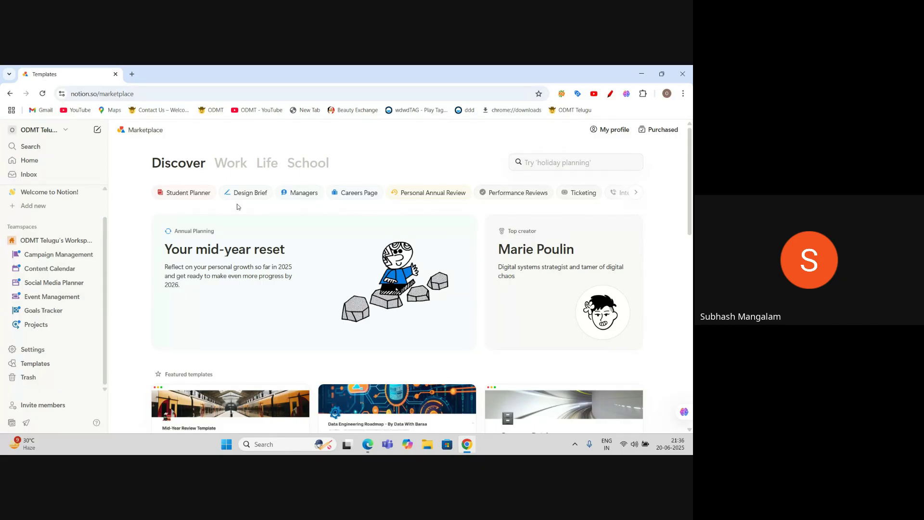
pyautogui.scroll(-1, 600, 258)
pyautogui.scroll(-5, 600, 257)
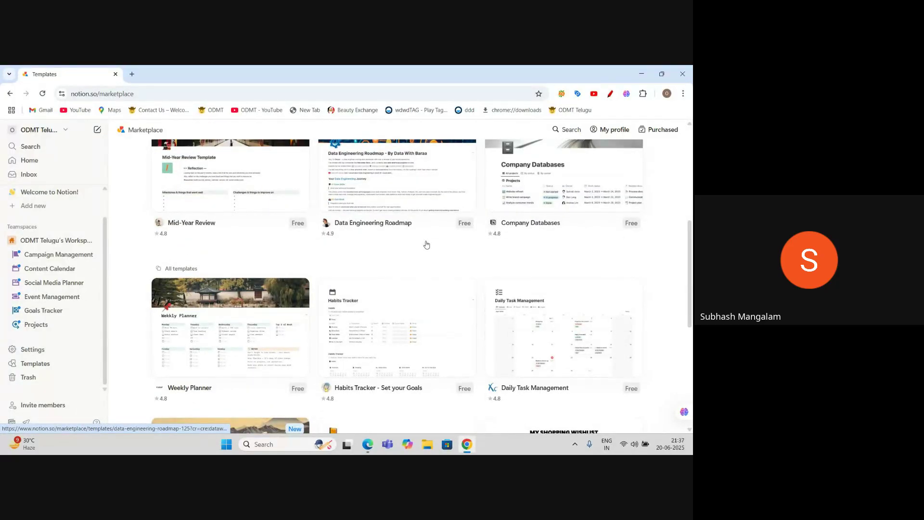
pyautogui.scroll(-1, 434, 240)
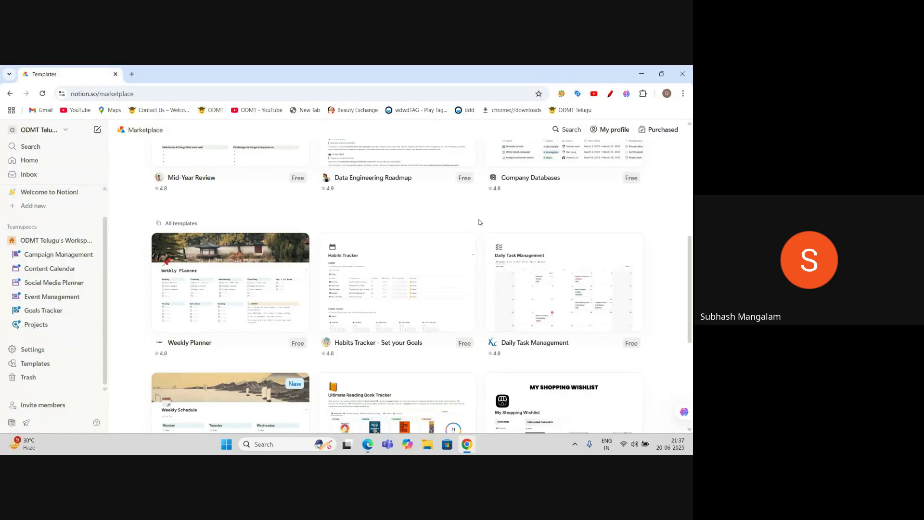
# Step: Preview the "Habits Tracker - Set your Goals" template and examine its habits table, tracker cards and overview chart
pyautogui.click(384, 279)
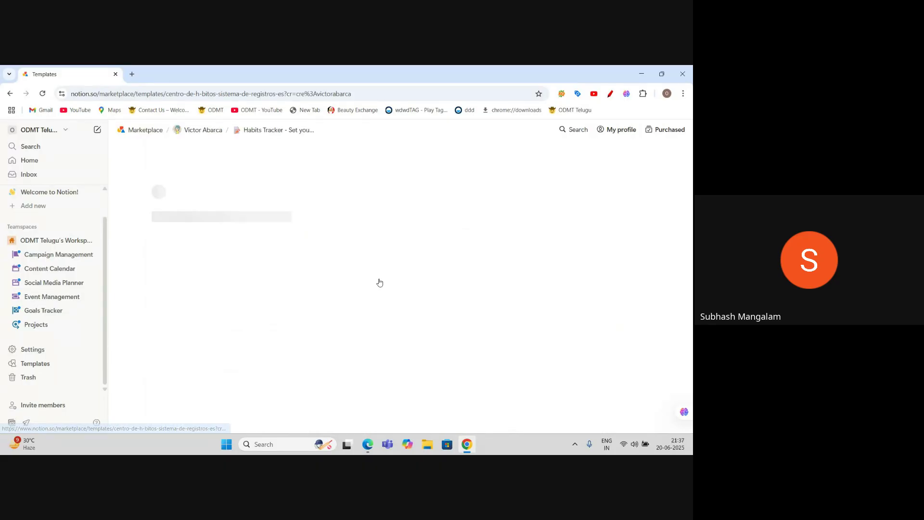
pyautogui.scroll(-1, 305, 296)
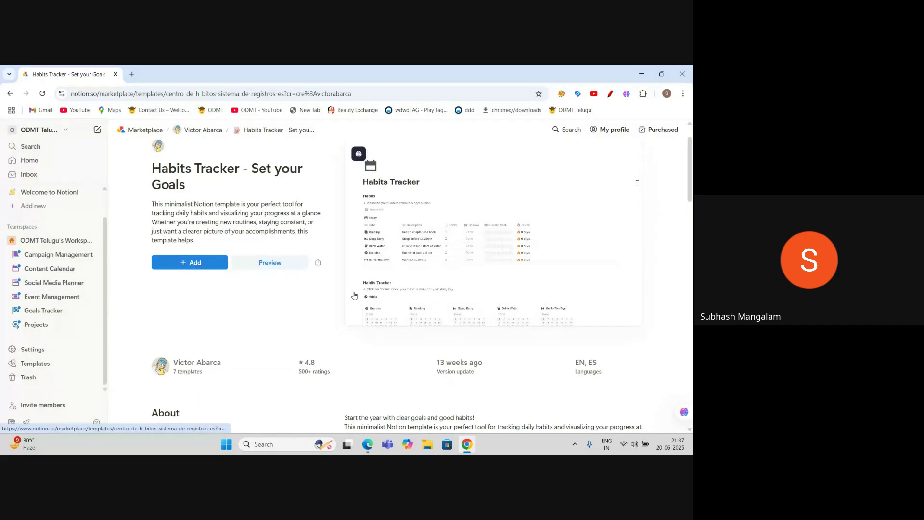
pyautogui.click(272, 264)
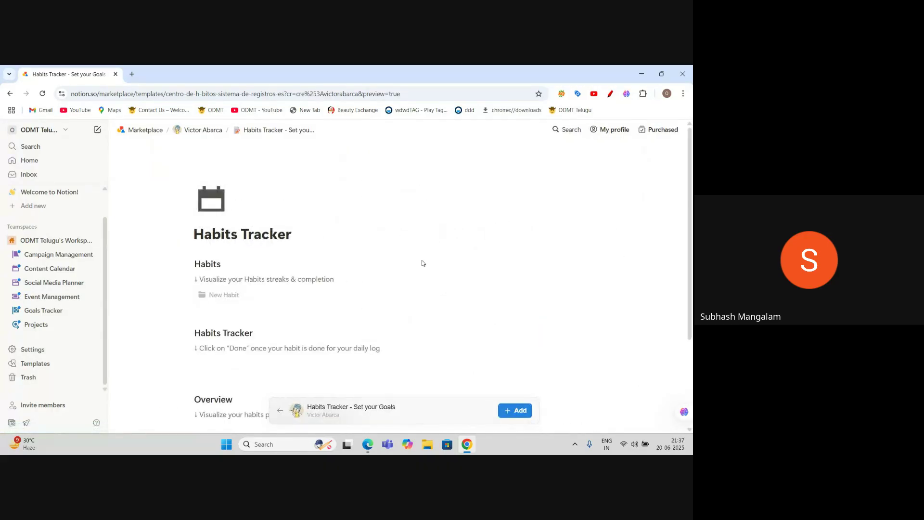
pyautogui.scroll(-3, 421, 263)
pyautogui.scroll(3, 421, 262)
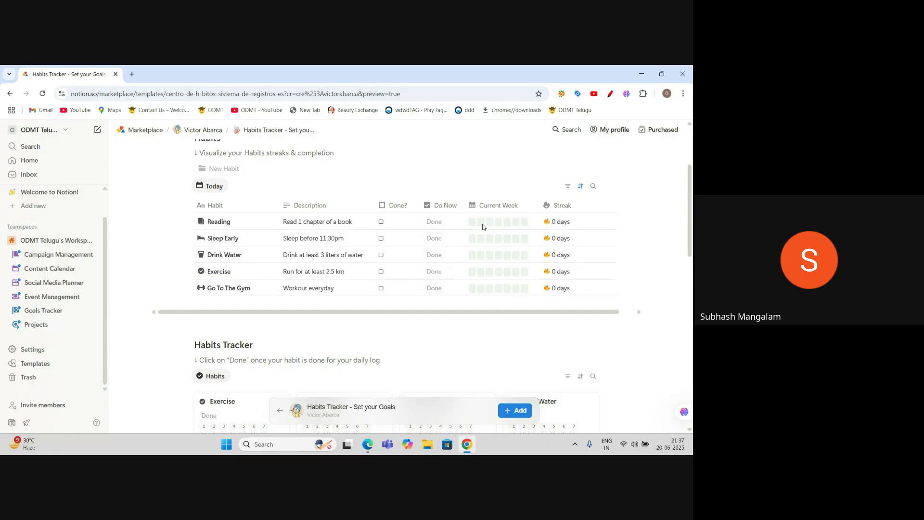
pyautogui.scroll(-3, 413, 336)
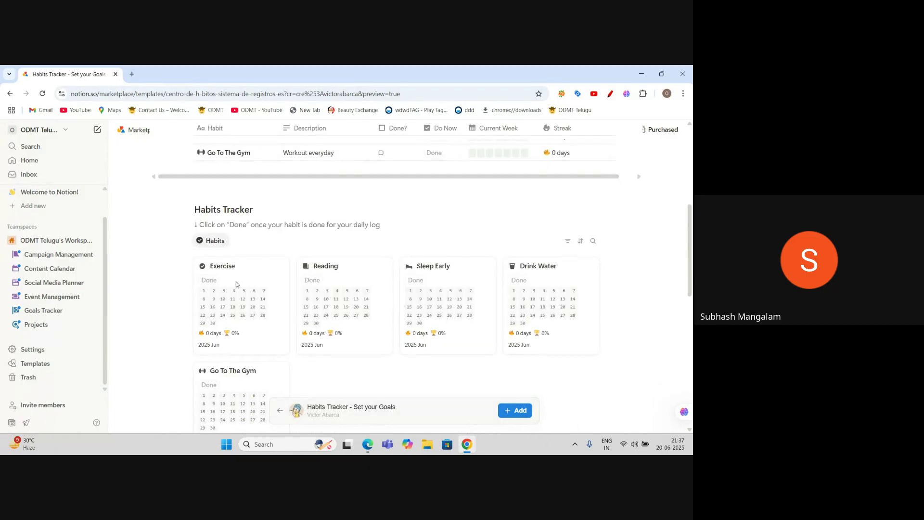
pyautogui.scroll(-5, 391, 291)
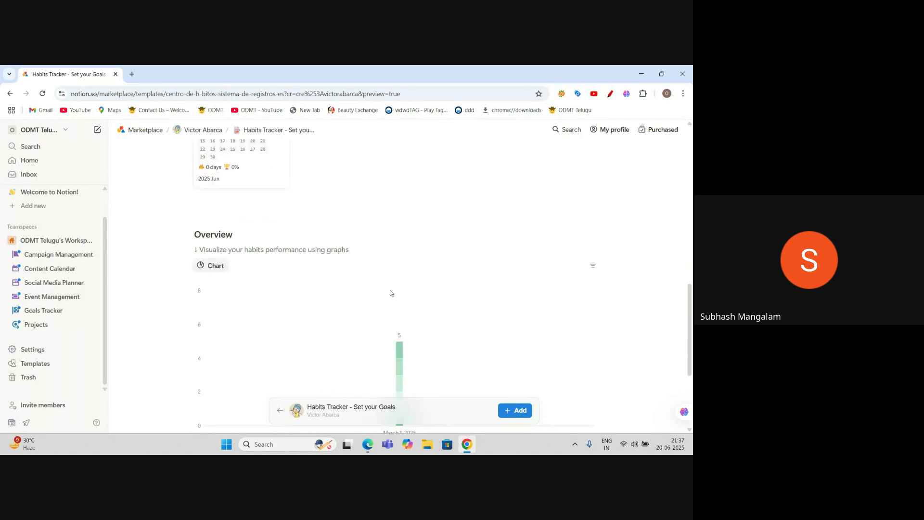
pyautogui.scroll(5, 391, 293)
pyautogui.scroll(4, 390, 293)
pyautogui.scroll(-10, 391, 292)
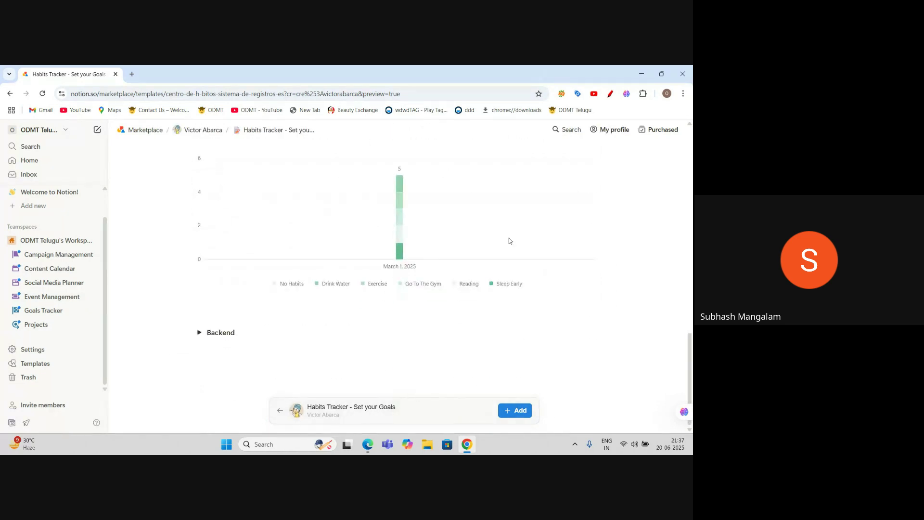
pyautogui.scroll(10, 524, 345)
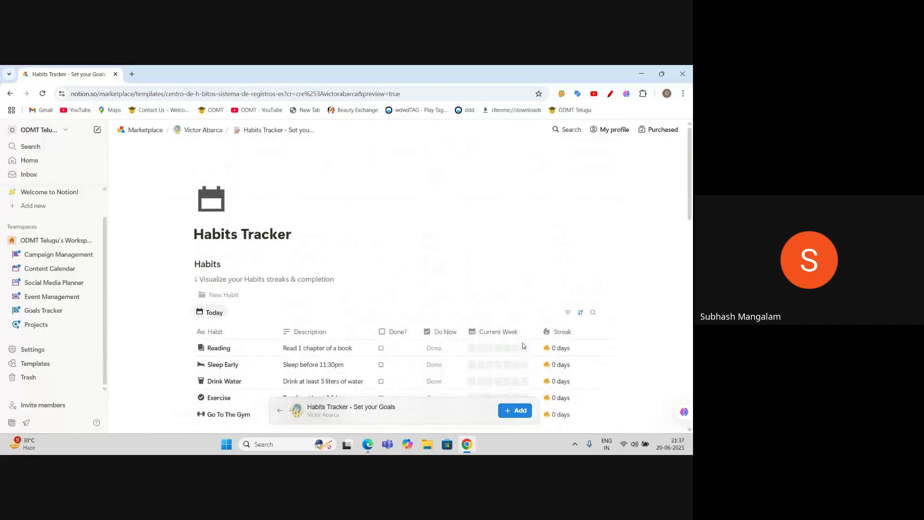
pyautogui.scroll(-5, 499, 340)
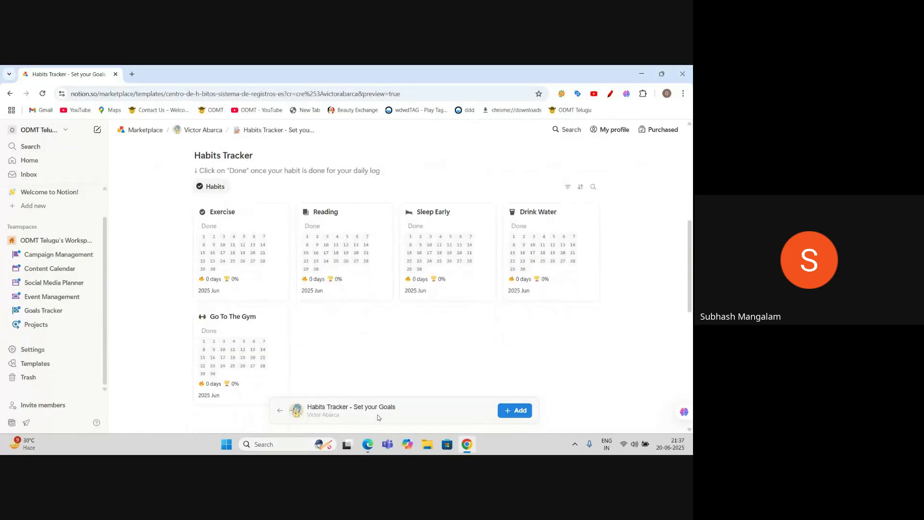
# Step: Add the previewed habits template to ODMT Telugu's Workspace and look through the resulting Habits Tracker page
pyautogui.click(519, 417)
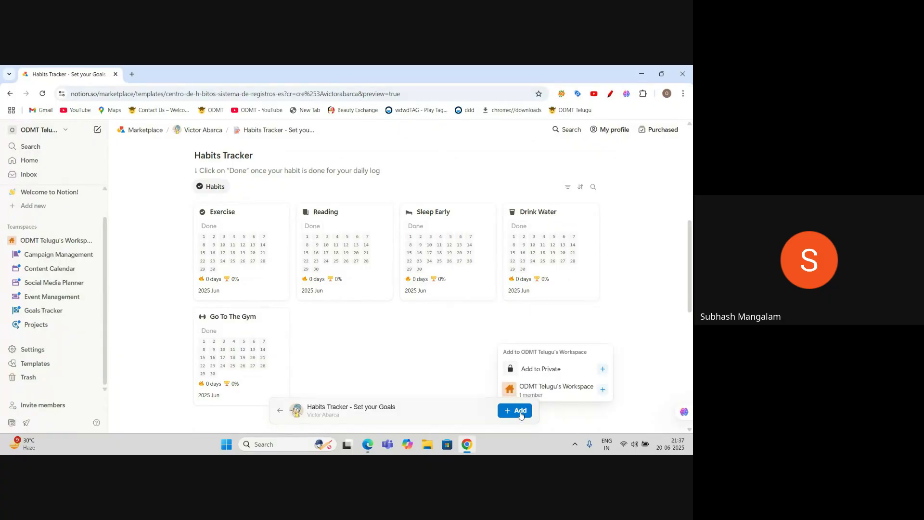
pyautogui.click(561, 396)
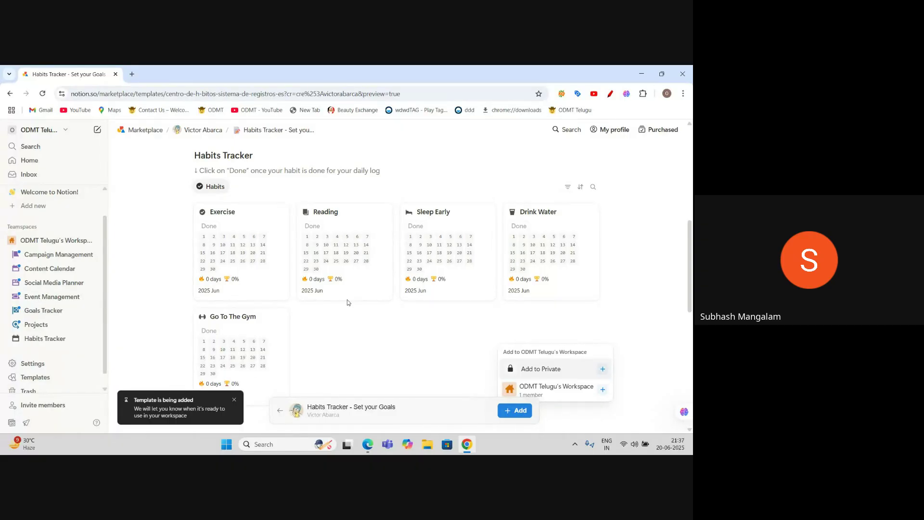
pyautogui.click(47, 340)
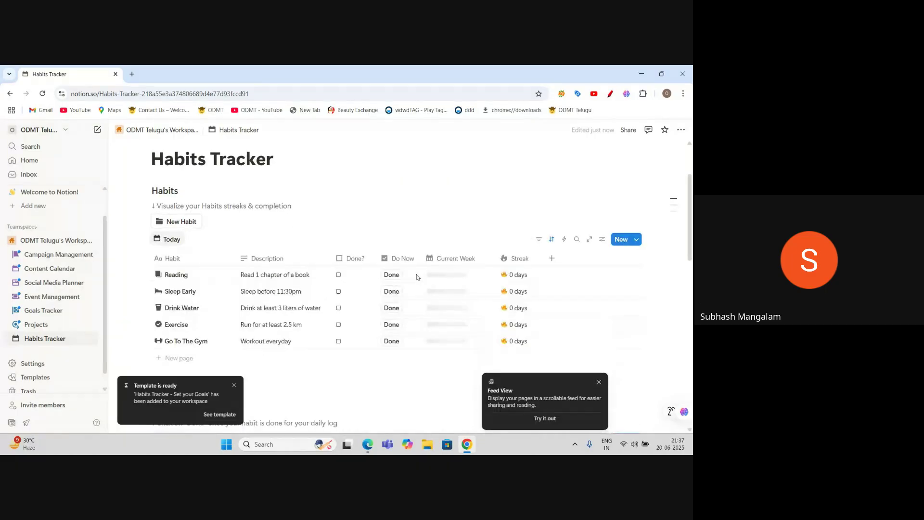
pyautogui.scroll(-5, 417, 275)
pyautogui.scroll(-1, 417, 274)
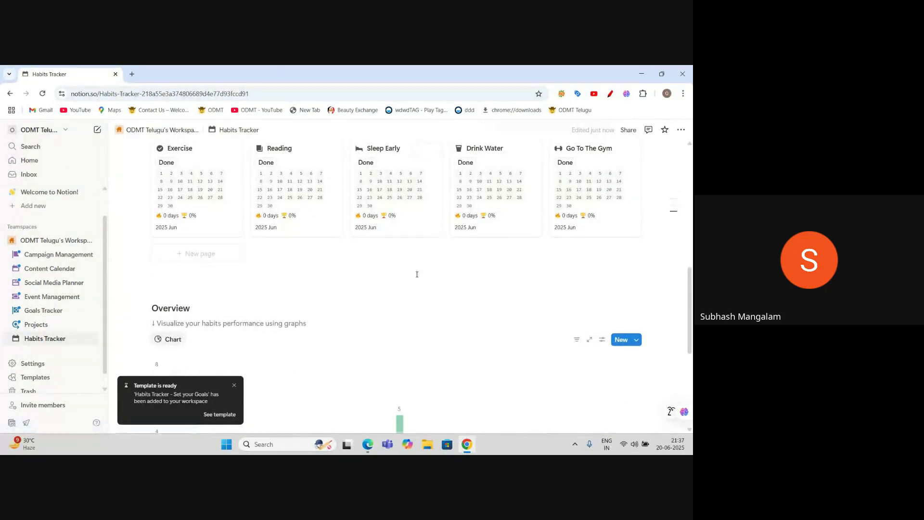
pyautogui.scroll(-1, 52, 310)
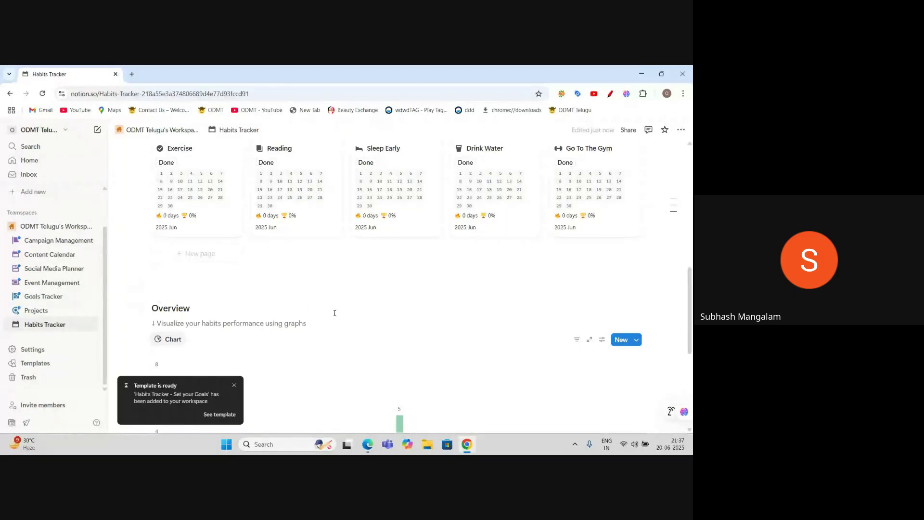
pyautogui.scroll(2, 342, 316)
pyautogui.scroll(3, 342, 316)
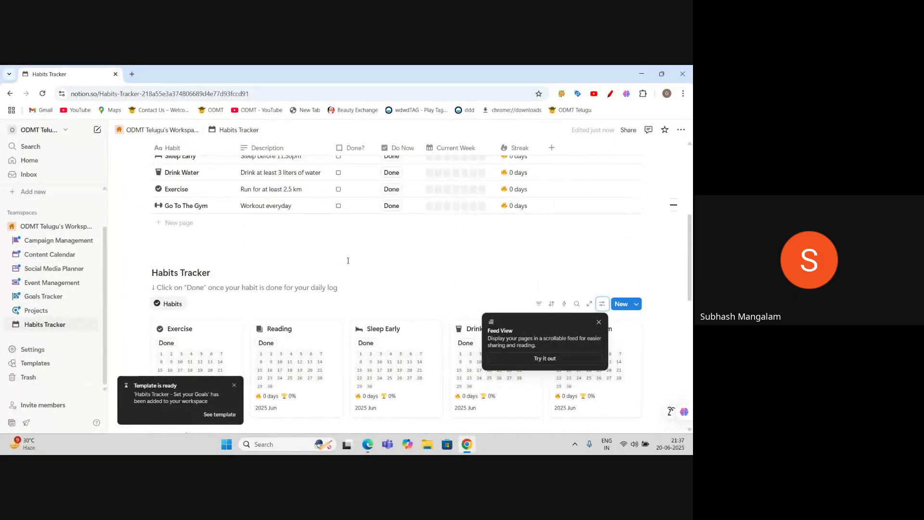
# Step: Return to the template marketplace, dismiss the template notification, and open the Daily Task Management template's details
pyautogui.click(35, 365)
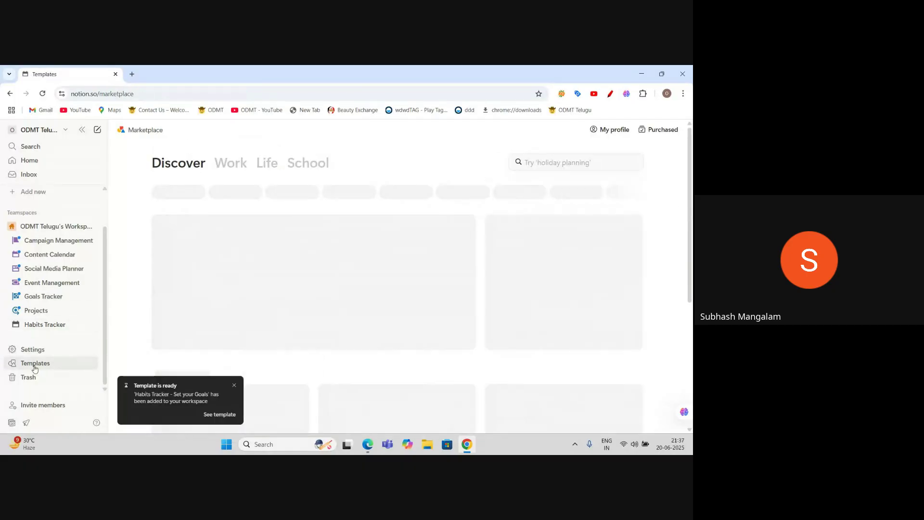
pyautogui.scroll(-3, 359, 332)
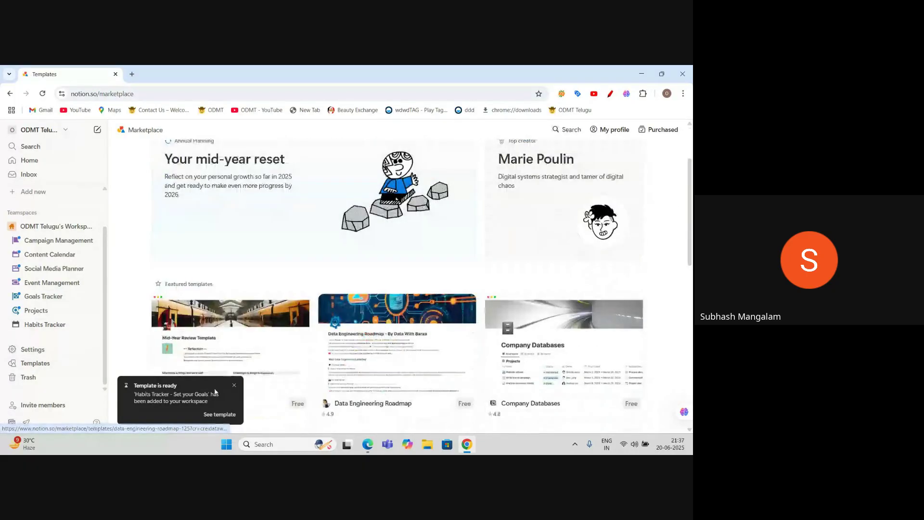
pyautogui.click(234, 388)
pyautogui.scroll(-4, 389, 289)
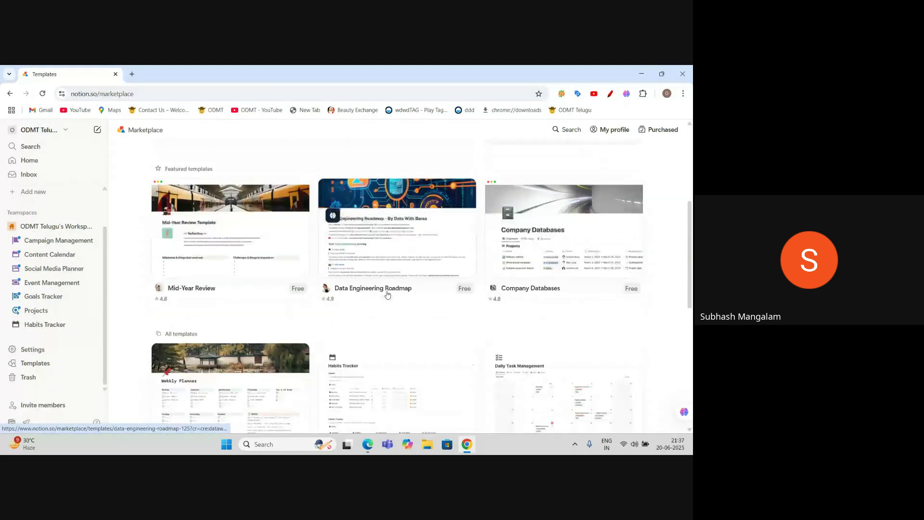
pyautogui.scroll(-2, 389, 289)
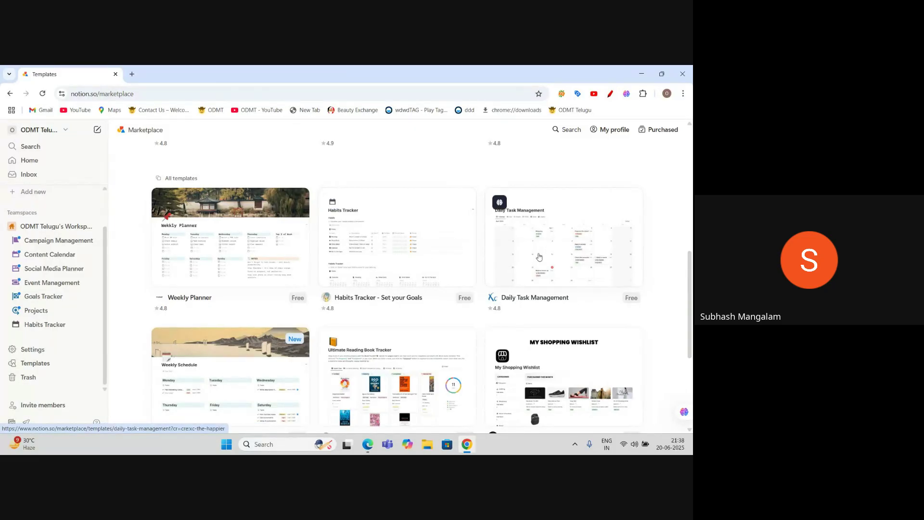
pyautogui.click(555, 252)
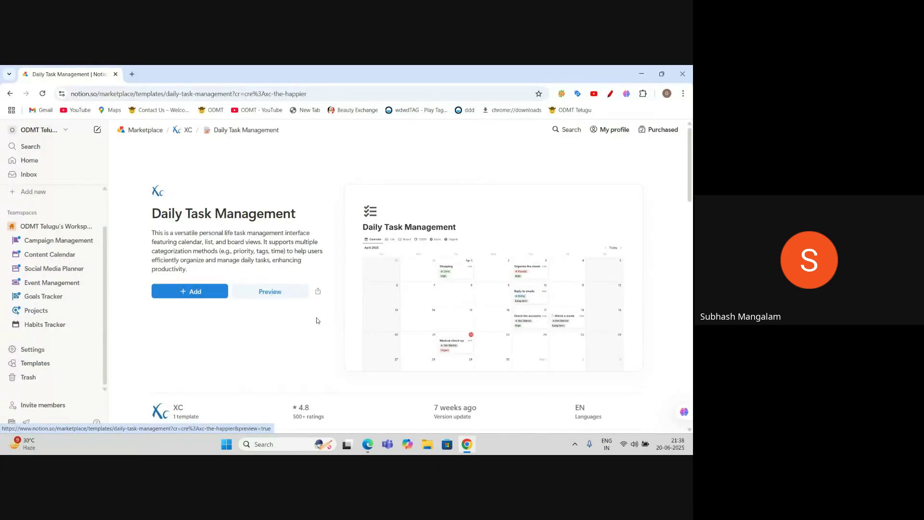
# Step: Preview the Daily Task Management template and look through its June 2025 calendar view
pyautogui.click(269, 292)
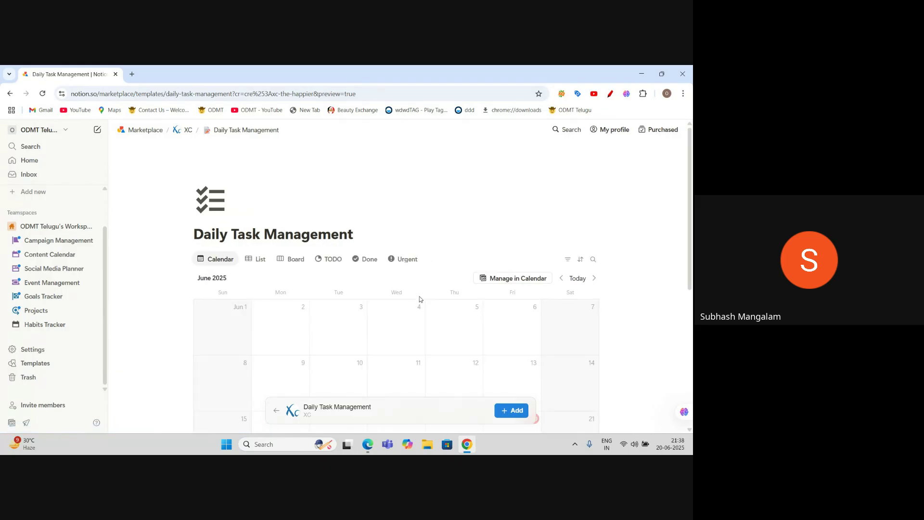
pyautogui.scroll(-4, 423, 302)
pyautogui.scroll(-1, 426, 306)
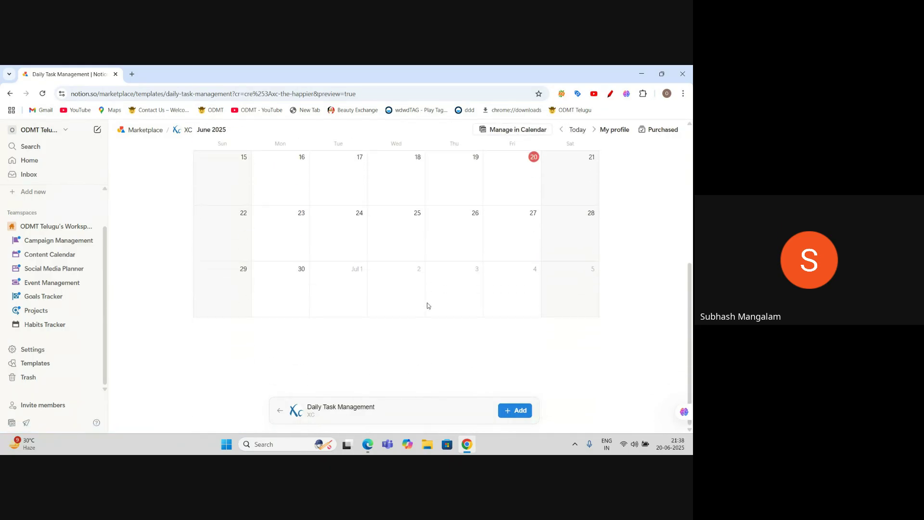
pyautogui.scroll(4, 435, 313)
pyautogui.scroll(-4, 435, 313)
pyautogui.scroll(5, 435, 316)
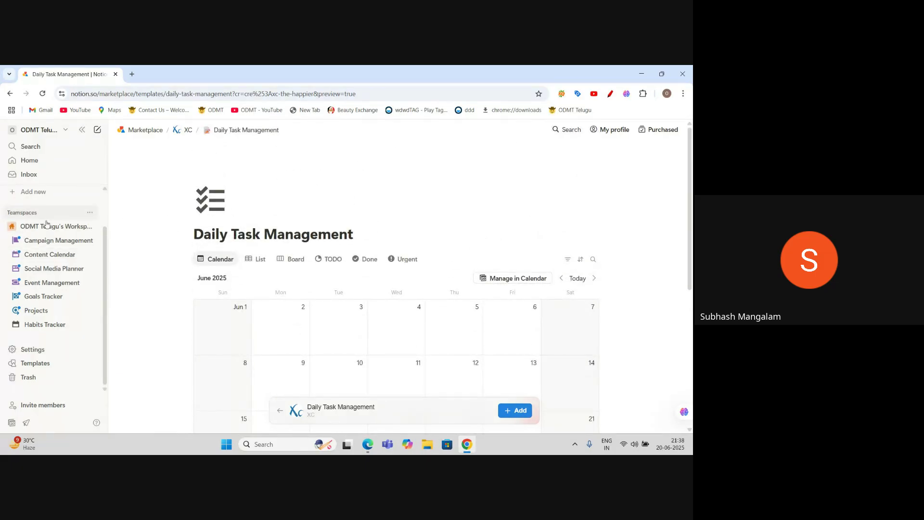
# Step: Switch to the "AI Productive Tools - 2025" document in Edge and browse its tool lists down to the AI Knowledge Management section
pyautogui.moveTo(368, 444)
pyautogui.click(291, 405)
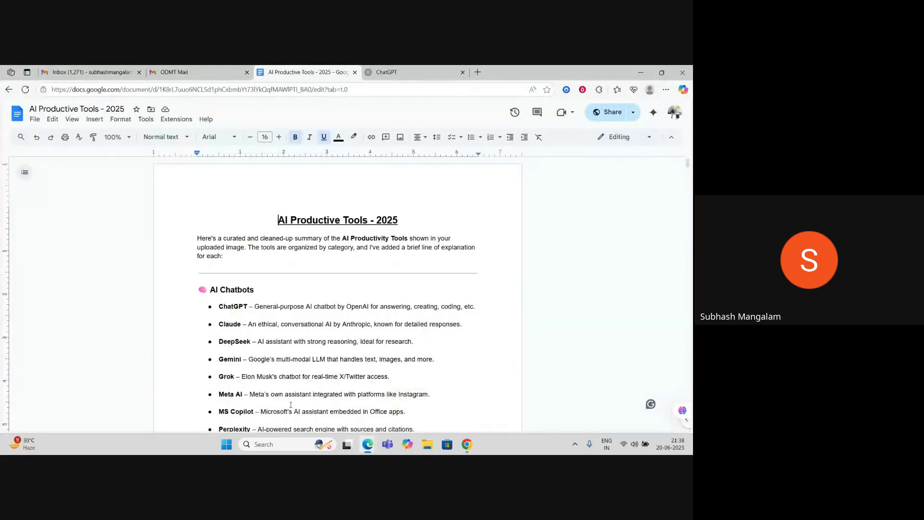
pyautogui.scroll(-15, 398, 320)
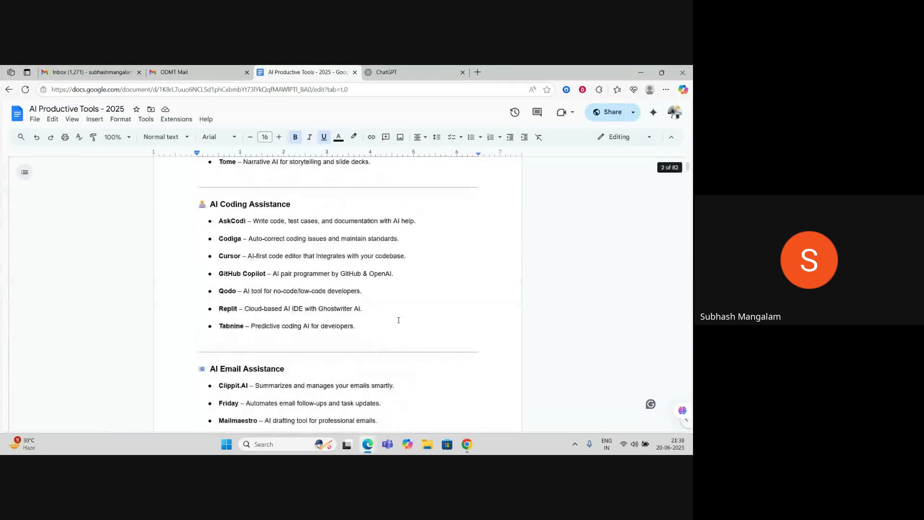
pyautogui.scroll(-15, 399, 321)
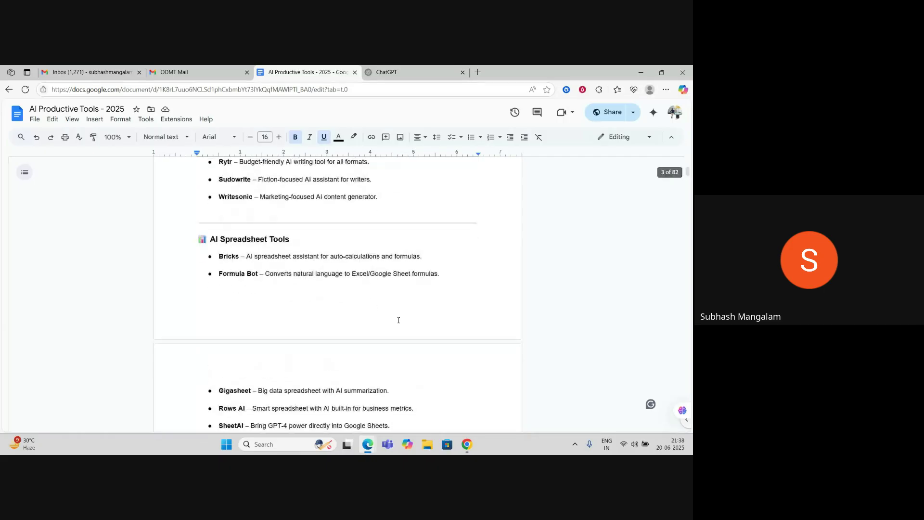
pyautogui.scroll(-4, 398, 320)
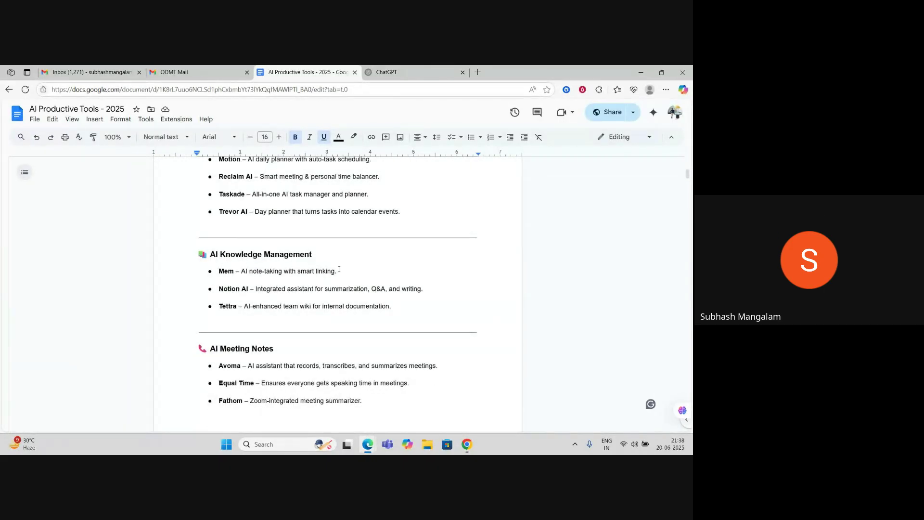
# Step: Check the Google Meet call window twice, viewing the document's AI Meeting Notes section in between, and minimize the call window again
pyautogui.moveTo(372, 447)
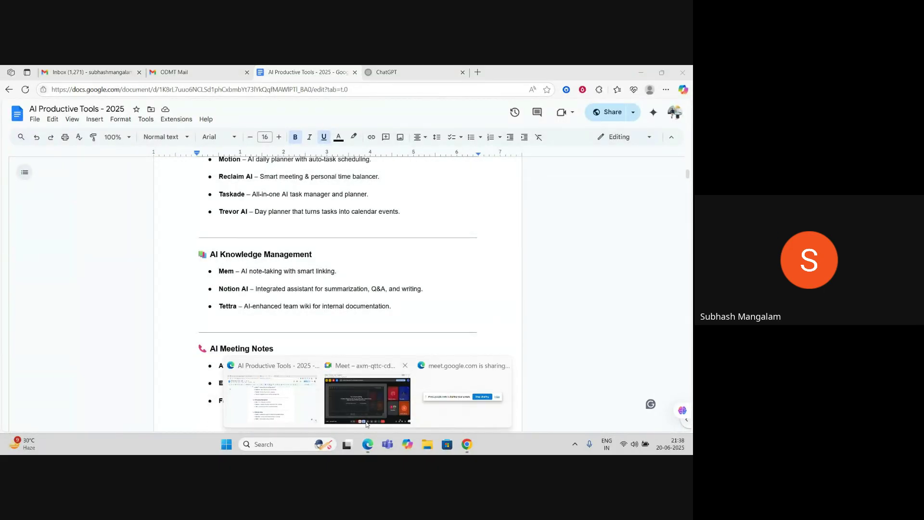
pyautogui.click(367, 395)
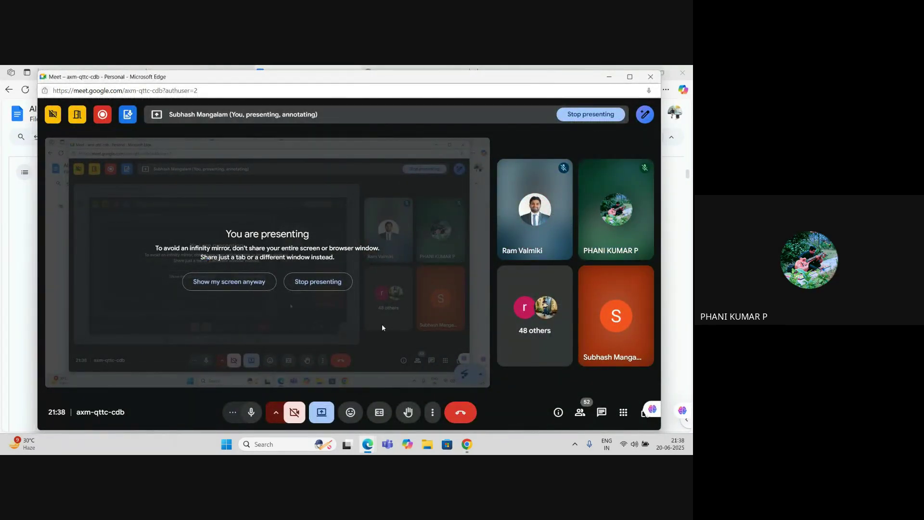
pyautogui.click(610, 78)
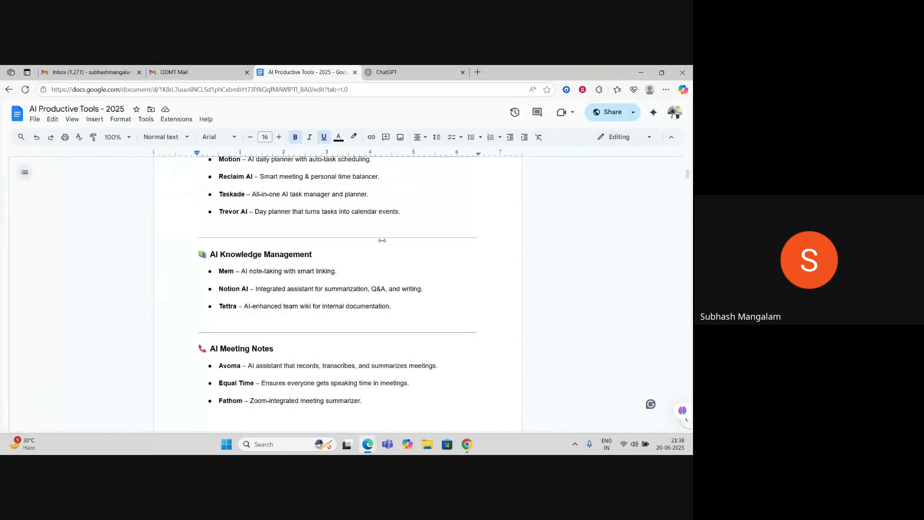
pyautogui.scroll(-2, 380, 243)
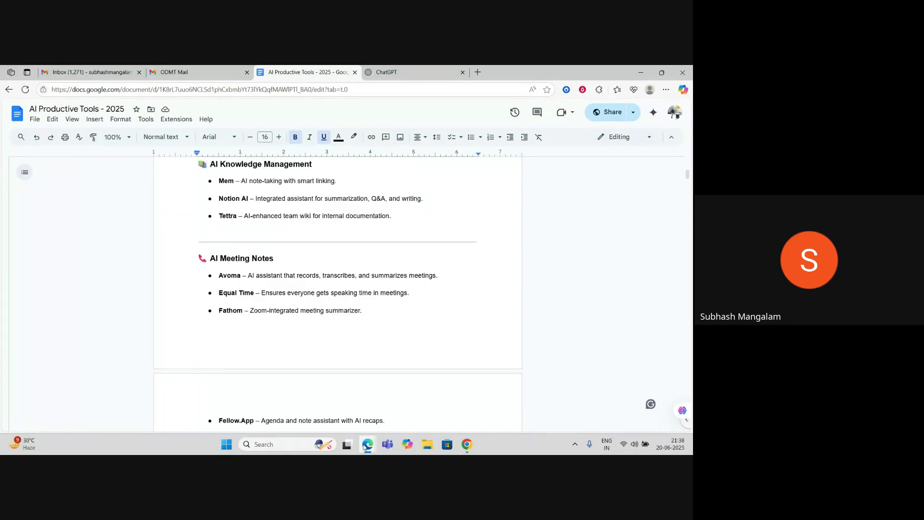
pyautogui.moveTo(366, 446)
pyautogui.click(367, 394)
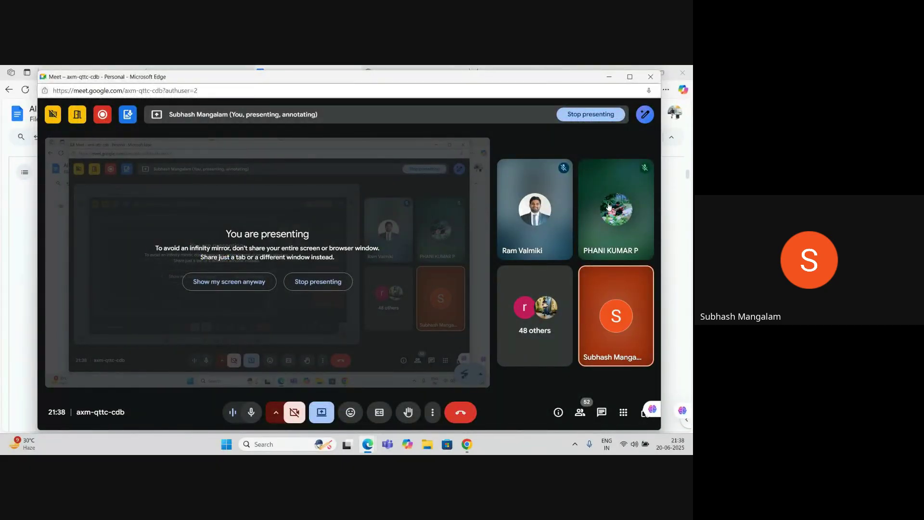
pyautogui.click(609, 77)
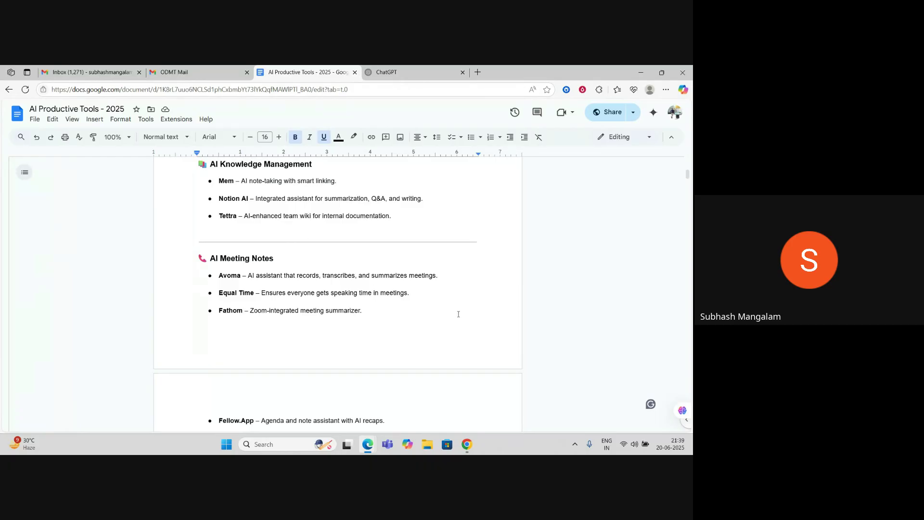
# Step: Review the AI Workflow Automation section of the document, then check the Google Meet window and minimize it
pyautogui.scroll(-5, 458, 314)
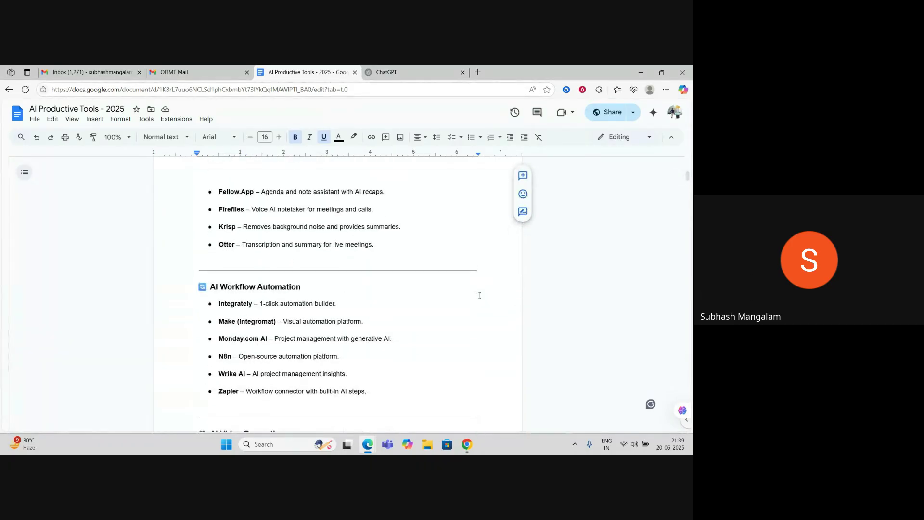
pyautogui.scroll(-2, 480, 295)
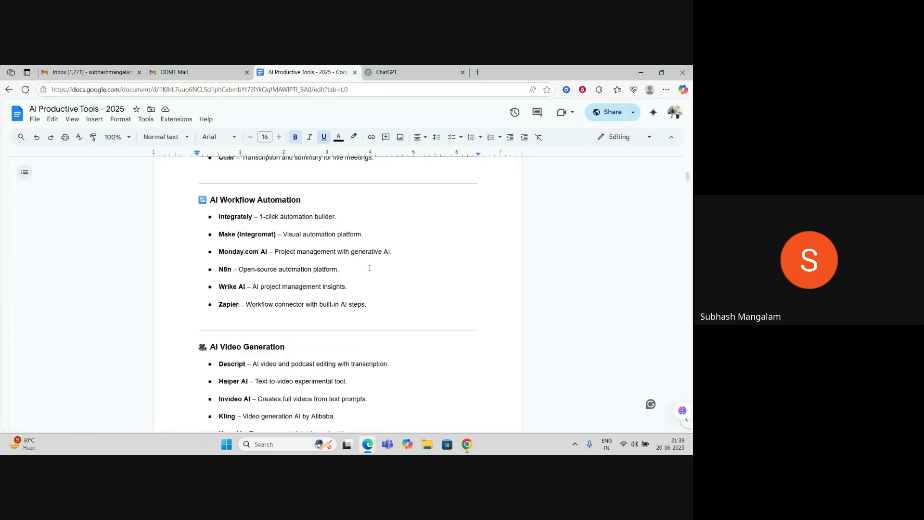
pyautogui.moveTo(371, 447)
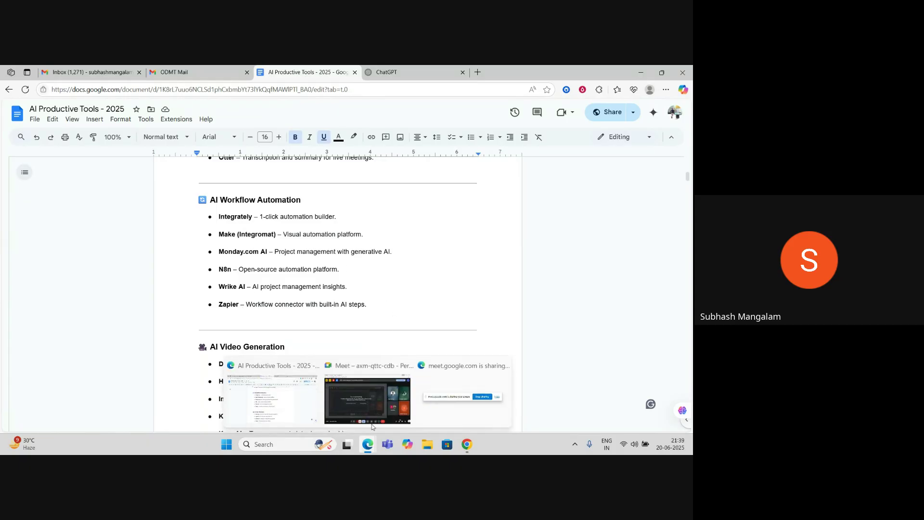
pyautogui.click(373, 405)
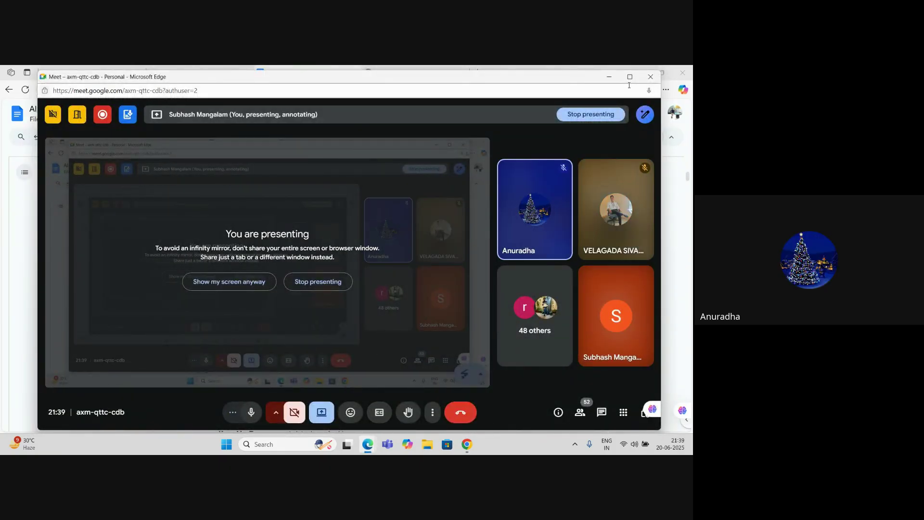
pyautogui.click(608, 80)
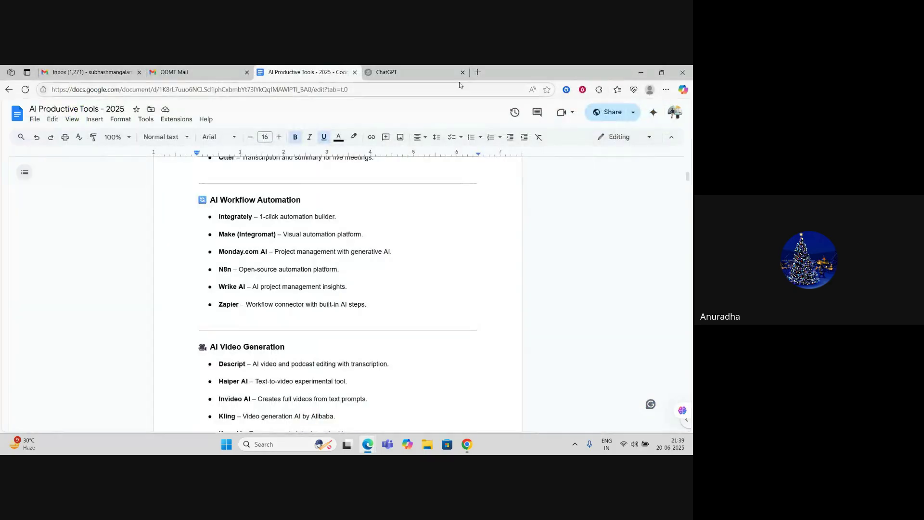
# Step: Search the web for "zapier" in a new browser tab, open the Zapier.com result, and close the search results tab
pyautogui.click(481, 72)
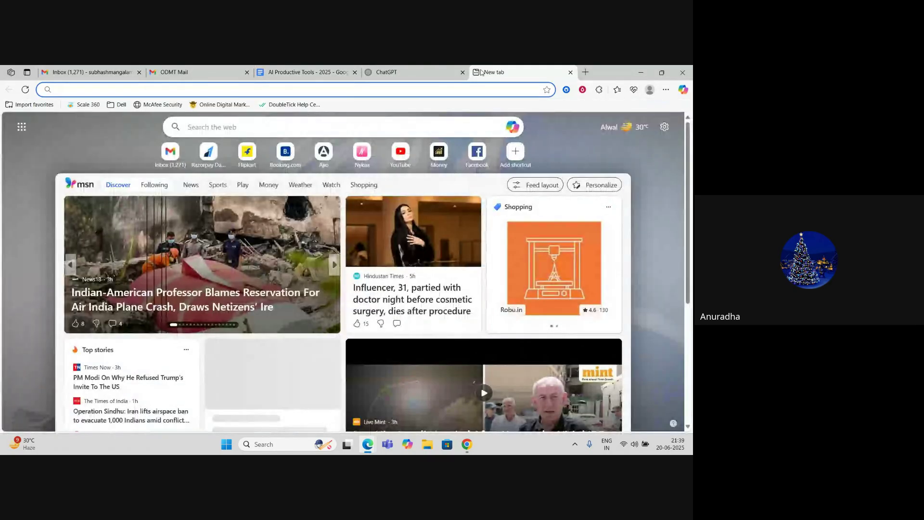
pyautogui.write('zapier')
pyautogui.press('Return')
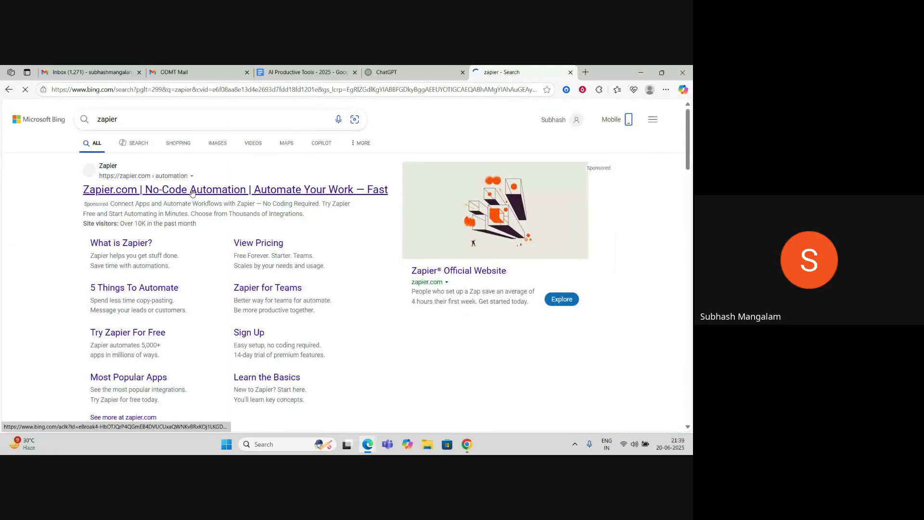
pyautogui.click(191, 192)
pyautogui.hotkey('ctrl', 'shift', 'Tab')
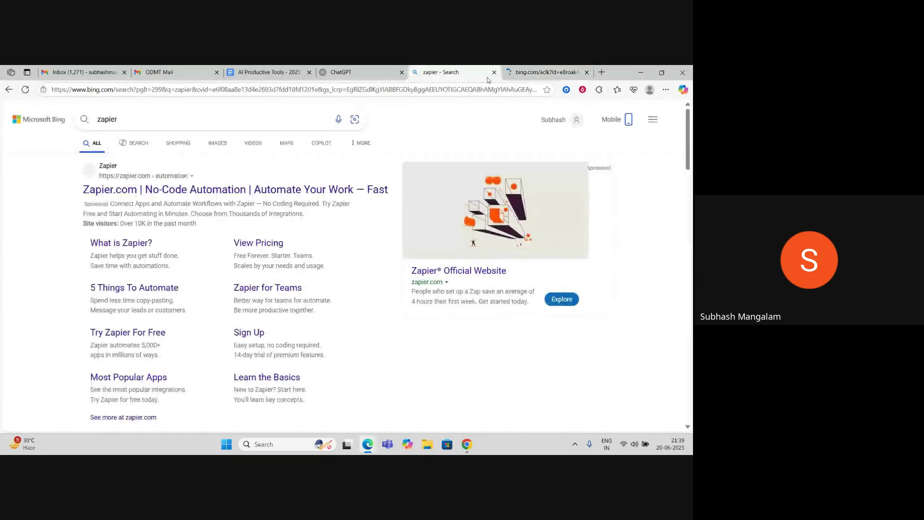
pyautogui.hotkey('ctrl', 'w')
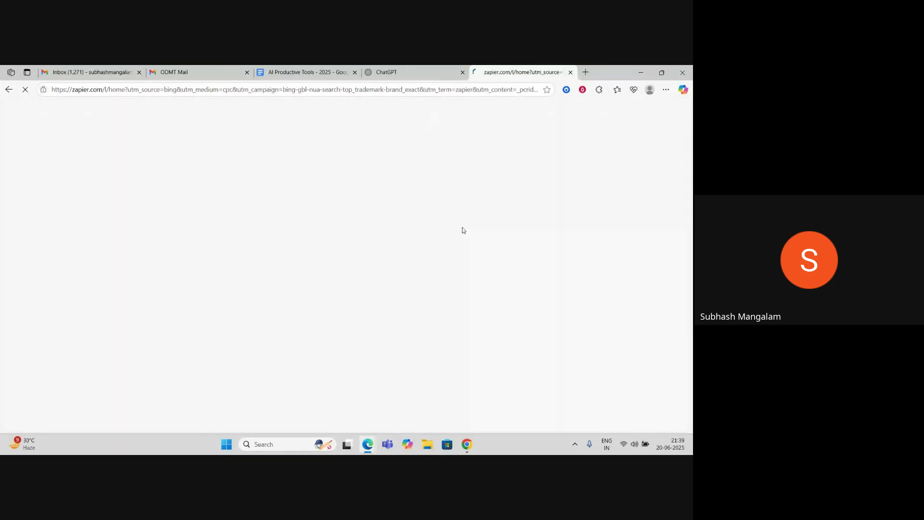
# Step: Look through the Zapier landing page, including its sign-up form and the "What is Zapier?" section
pyautogui.scroll(-7, 331, 235)
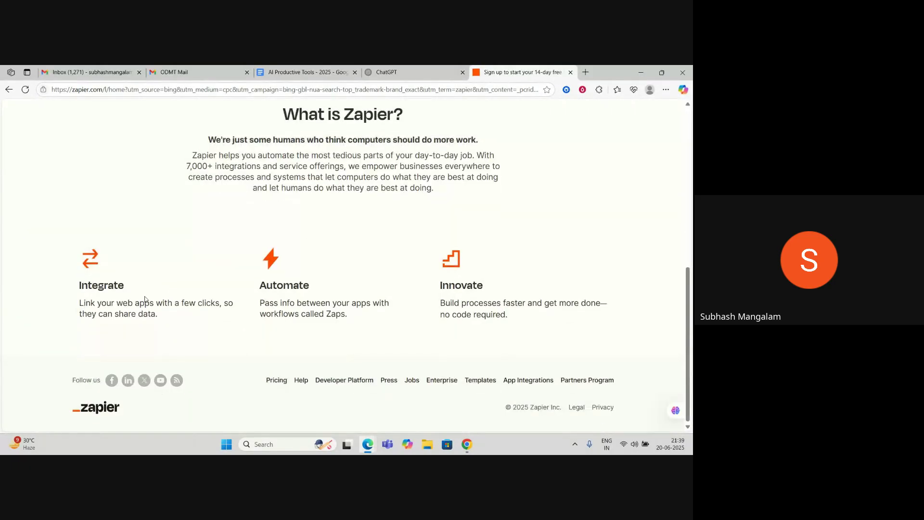
pyautogui.scroll(7, 379, 296)
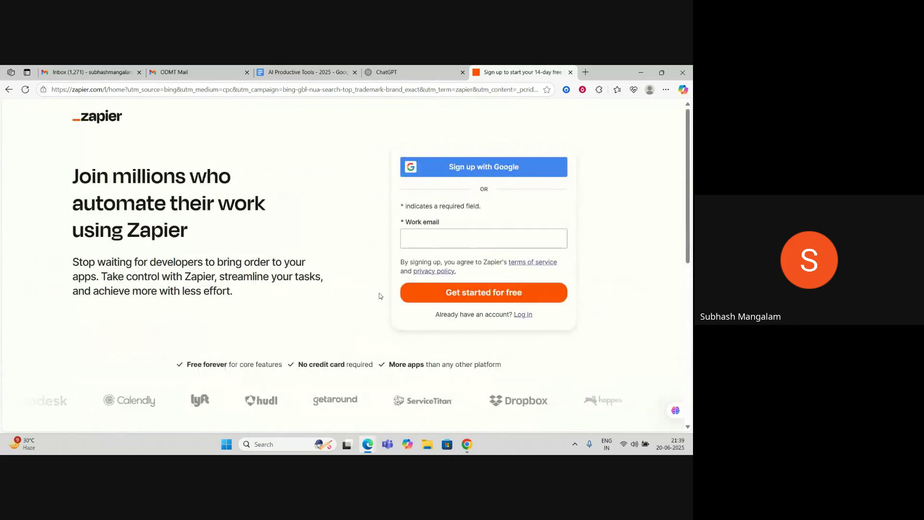
pyautogui.scroll(-1, 379, 295)
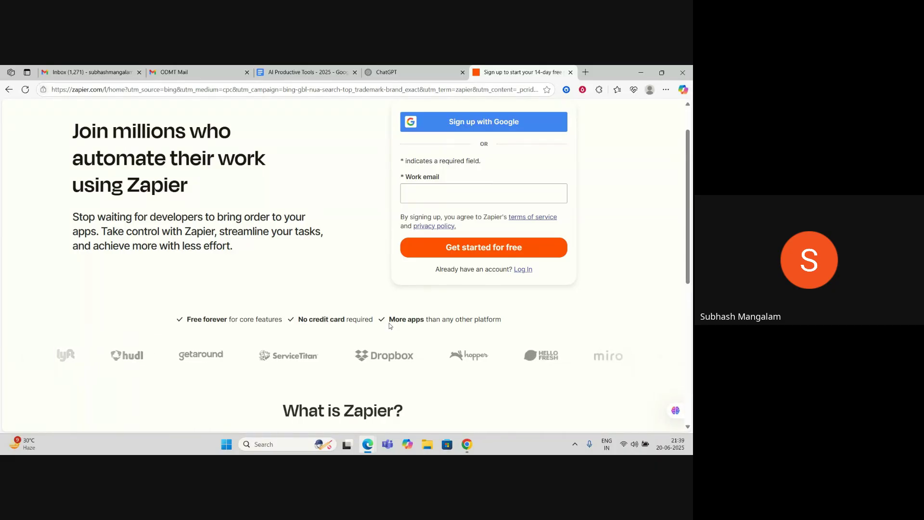
# Step: Open Paint and draw a black-outlined rectangle about 228 × 138 px in the upper-left area of the canvas
pyautogui.click(270, 449)
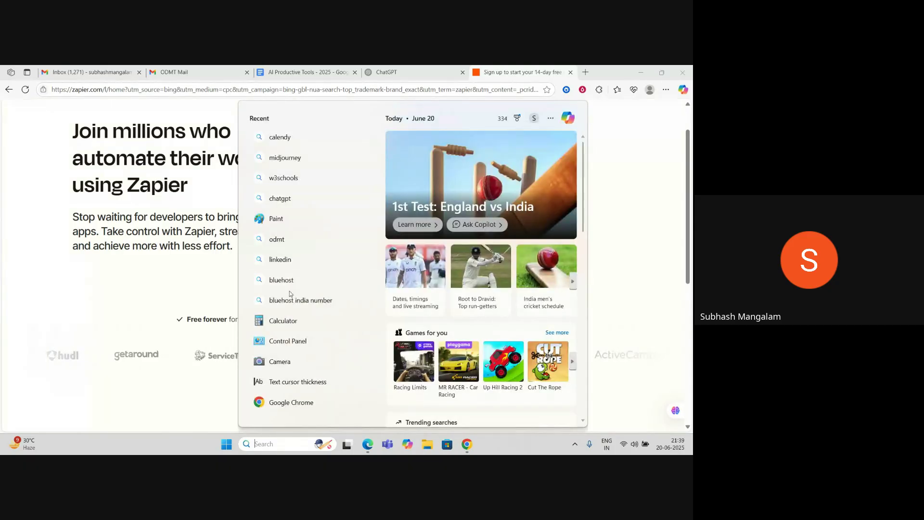
pyautogui.click(284, 218)
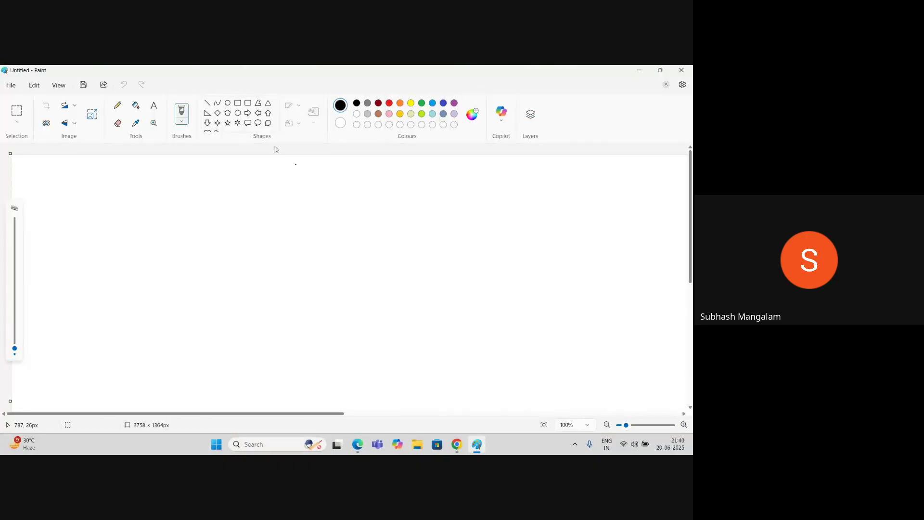
pyautogui.click(237, 103)
pyautogui.moveTo(77, 201); pyautogui.dragTo(161, 251)
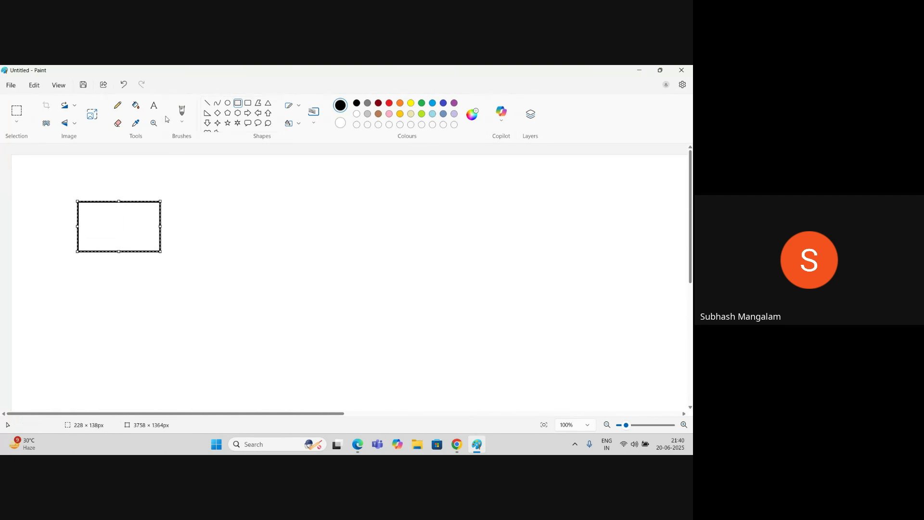
# Step: Add the text label "FB Leads" inside the rectangle
pyautogui.click(154, 105)
pyautogui.moveTo(88, 210); pyautogui.dragTo(147, 240)
pyautogui.write('FB Leads')
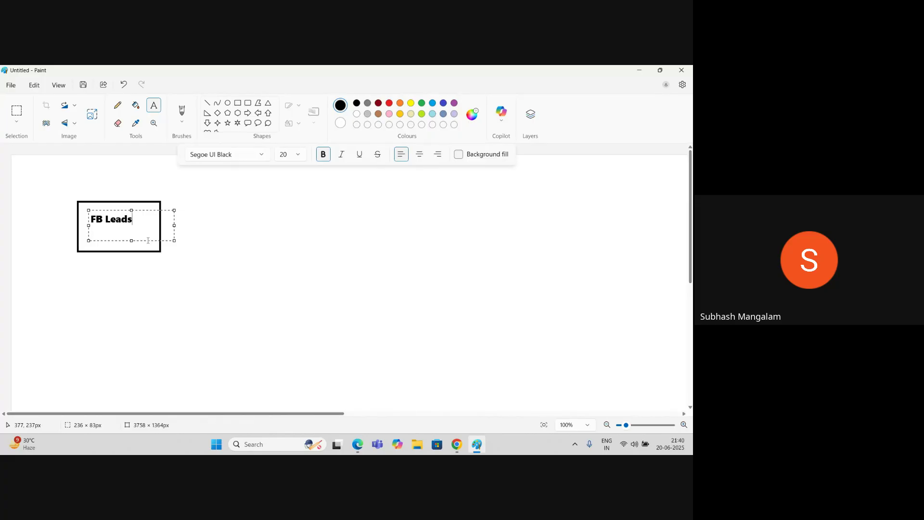
pyautogui.click(267, 226)
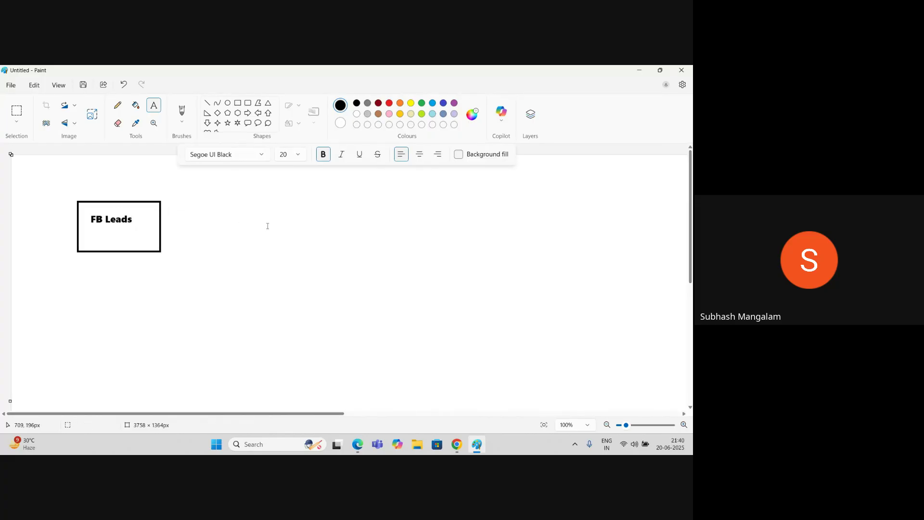
pyautogui.click(369, 207)
pyautogui.click(529, 198)
# Step: Draw a second rectangle about 248 × 160 px below the "FB Leads" box and label it "Website Lead Contact form"
pyautogui.click(238, 103)
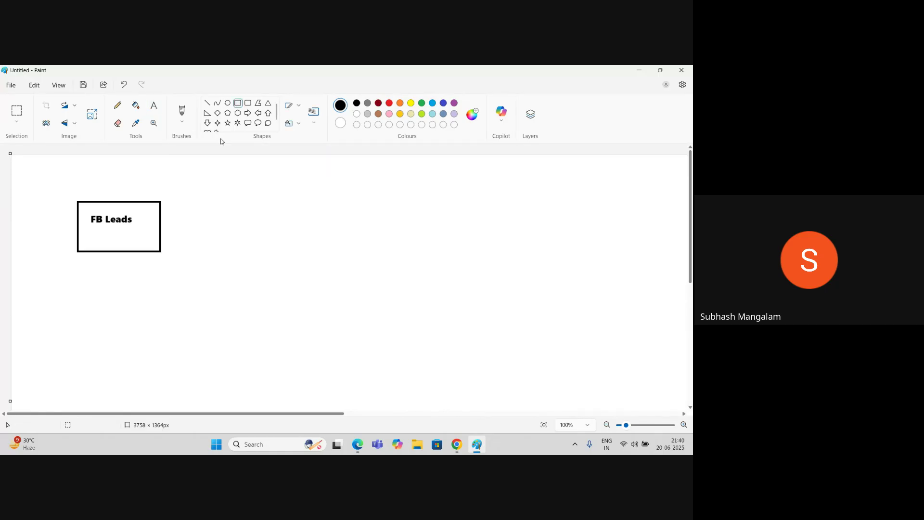
pyautogui.moveTo(74, 287); pyautogui.dragTo(165, 346)
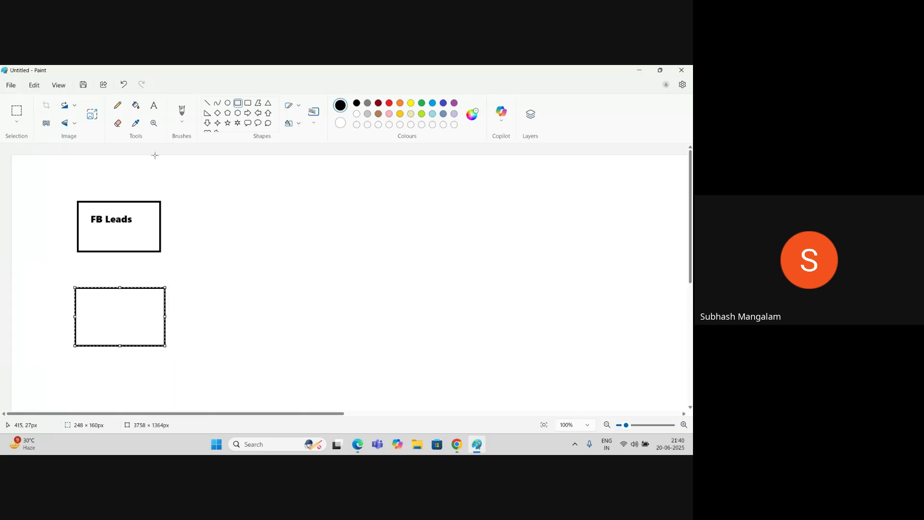
pyautogui.click(153, 106)
pyautogui.moveTo(84, 298); pyautogui.dragTo(144, 334)
pyautogui.write('We')
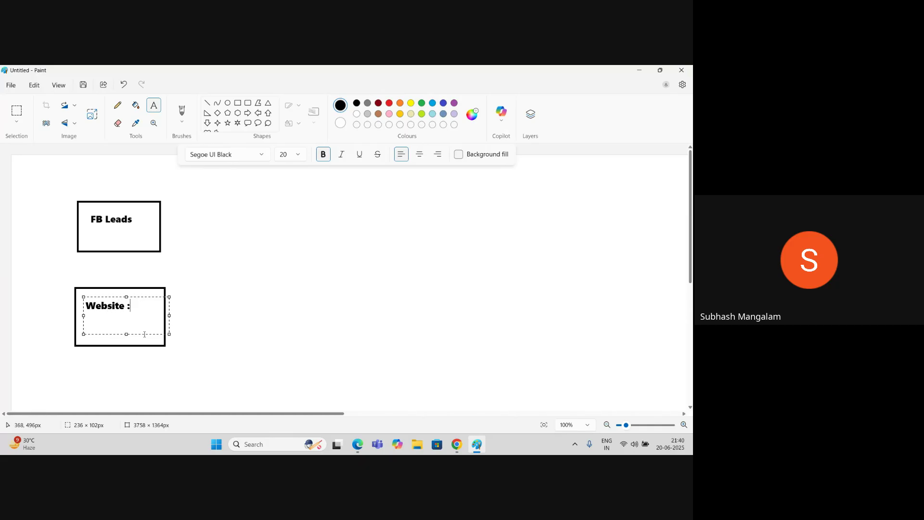
pyautogui.write('bsite Lead Contact form')
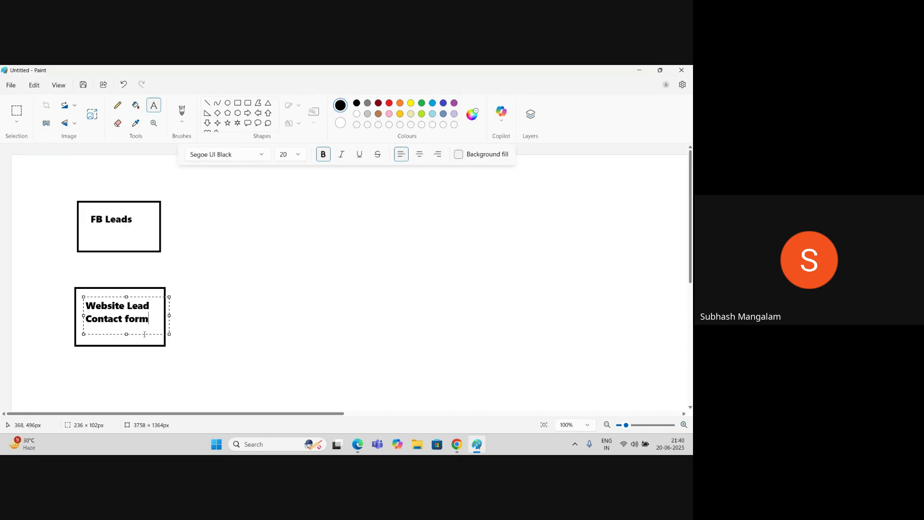
pyautogui.click(247, 279)
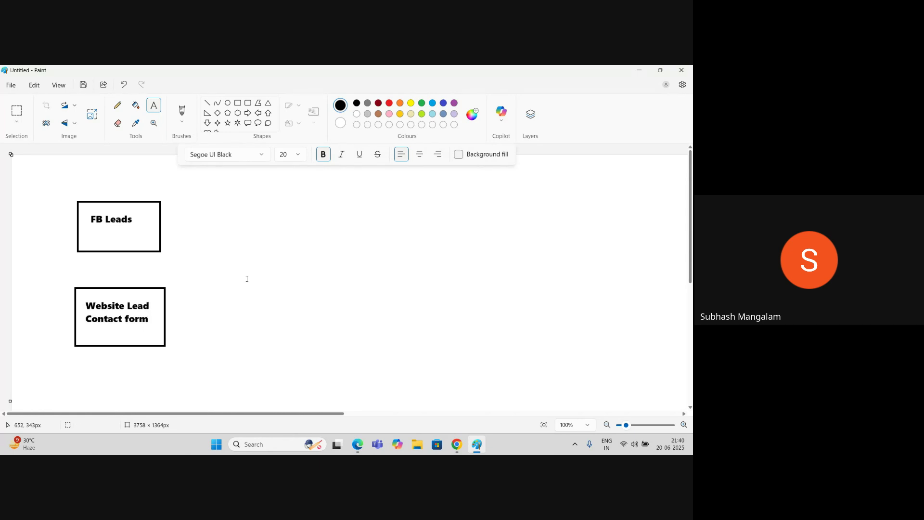
# Step: Switch to Edge, load odmt.in in a new browser tab and open the site's Join Free Demo contact form
pyautogui.moveTo(357, 444)
pyautogui.click(263, 392)
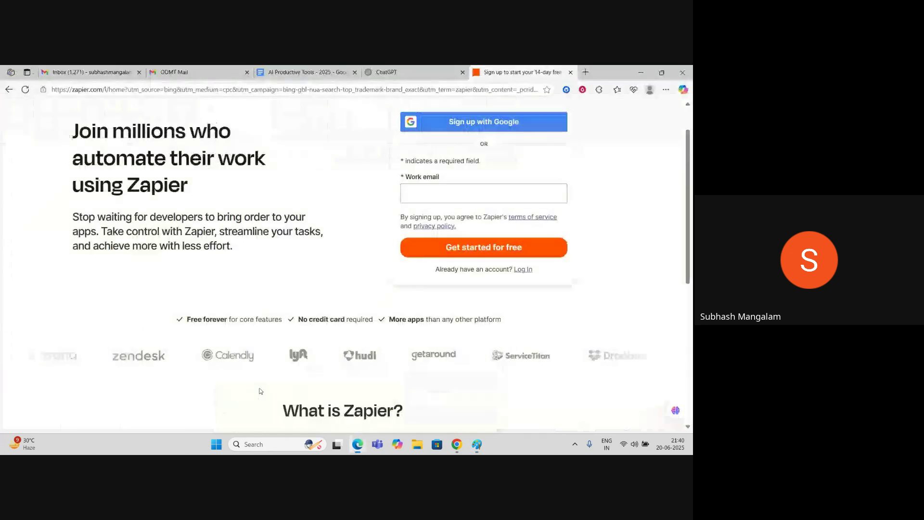
pyautogui.click(585, 72)
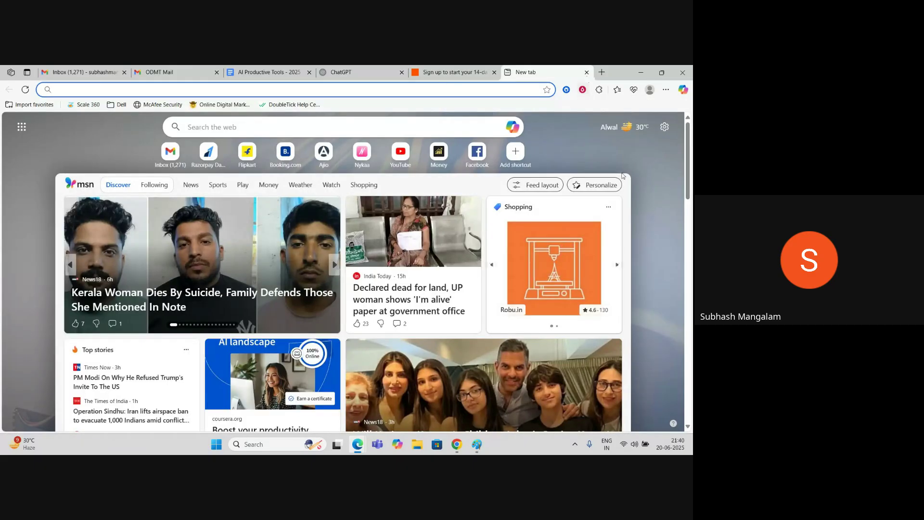
pyautogui.click(306, 127)
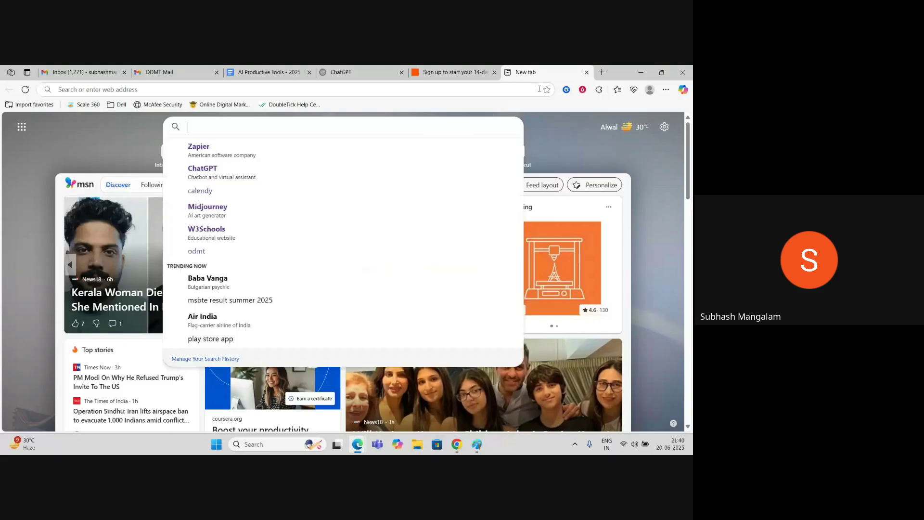
pyautogui.click(198, 89)
pyautogui.write('odmt')
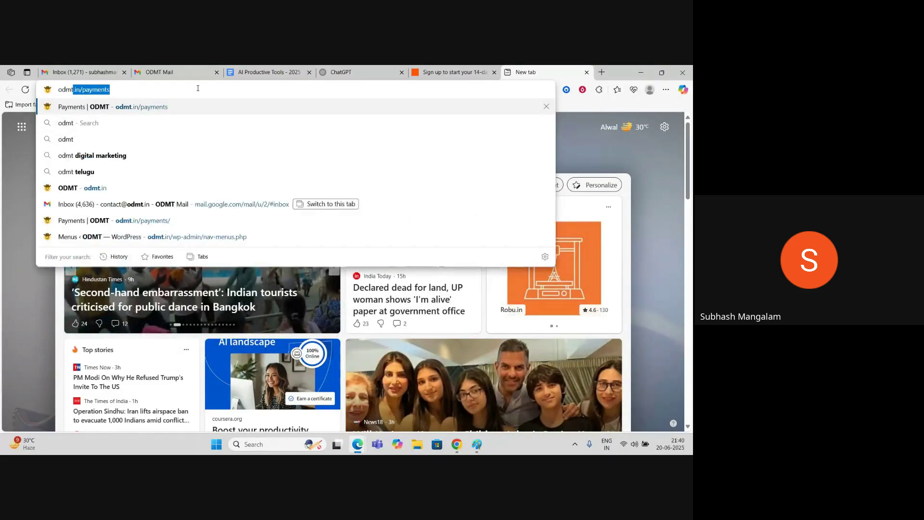
pyautogui.write('.in')
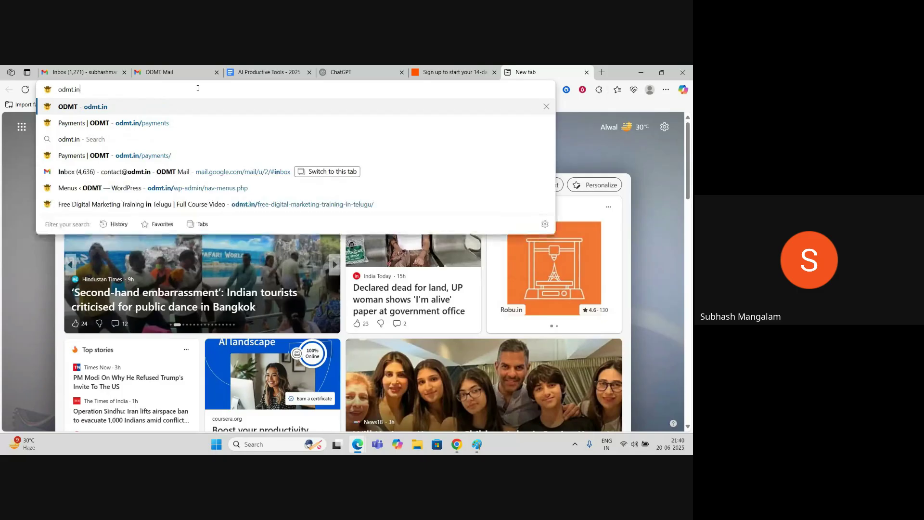
pyautogui.press('Return')
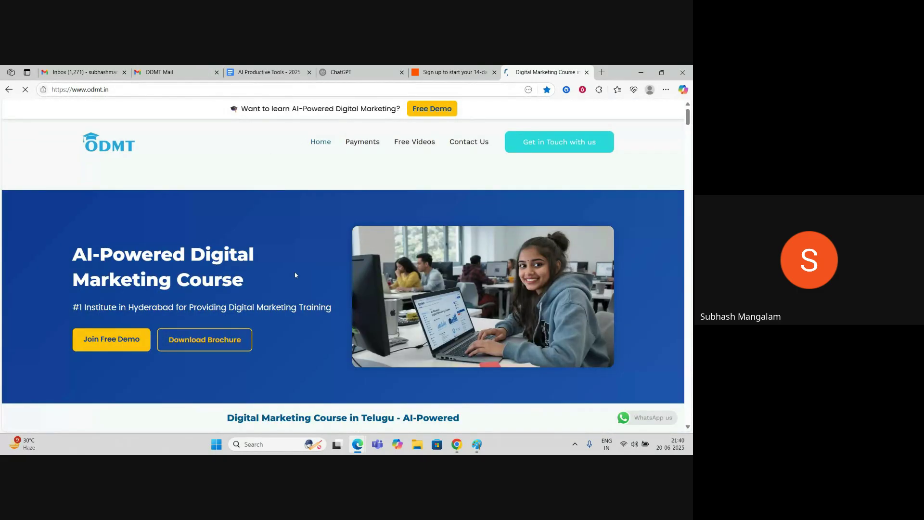
pyautogui.scroll(-2, 295, 276)
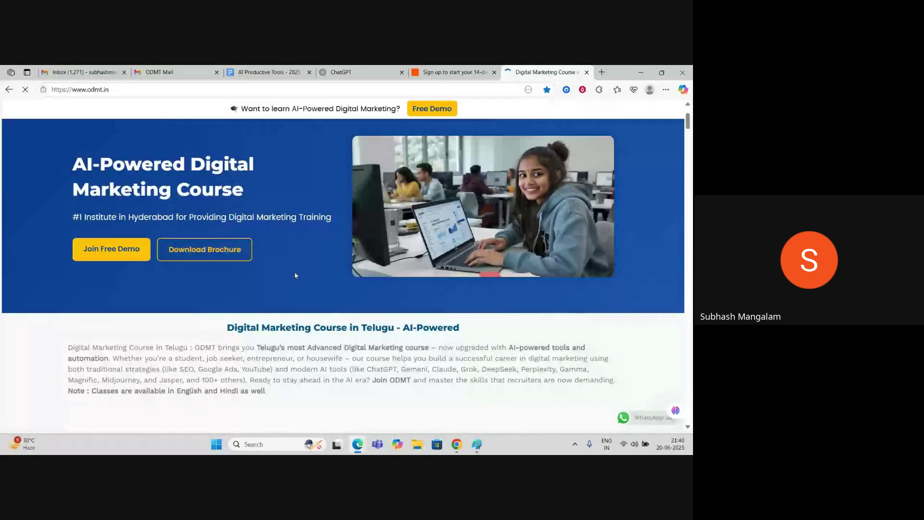
pyautogui.click(109, 254)
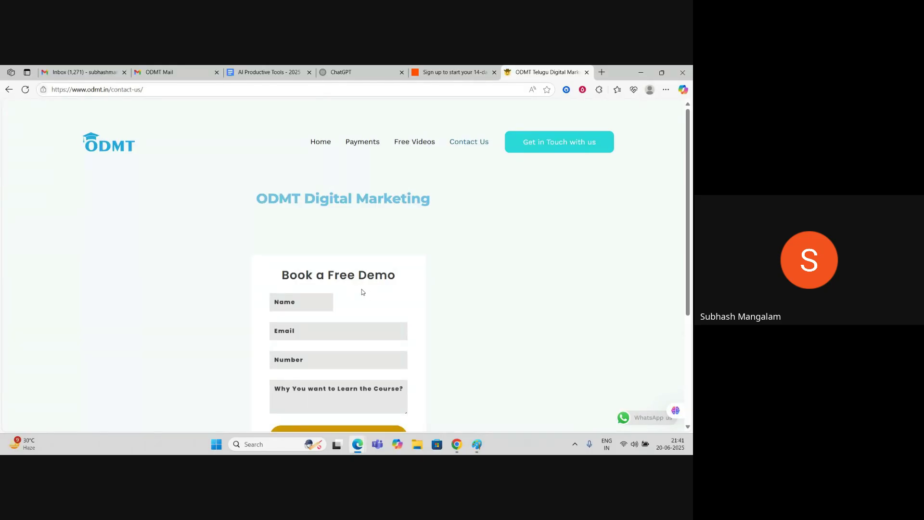
# Step: Switch to Paint, draw a rectangle about 294 × 171 px right of the "FB Leads" box and label it "Should get an email"
pyautogui.click(476, 445)
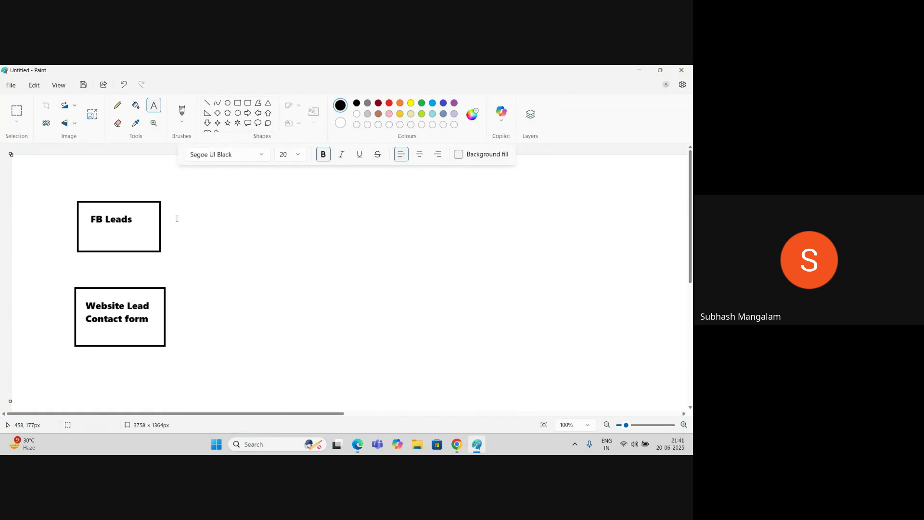
pyautogui.click(238, 104)
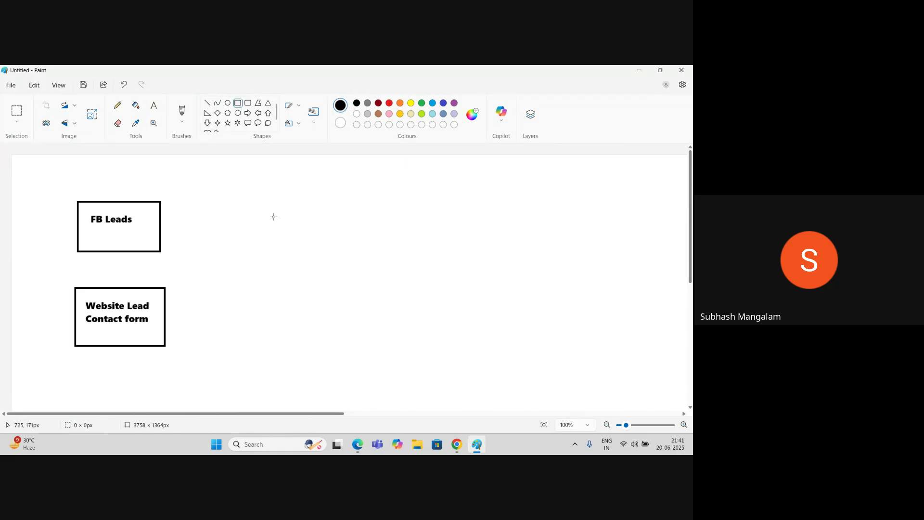
pyautogui.moveTo(272, 216); pyautogui.dragTo(380, 278)
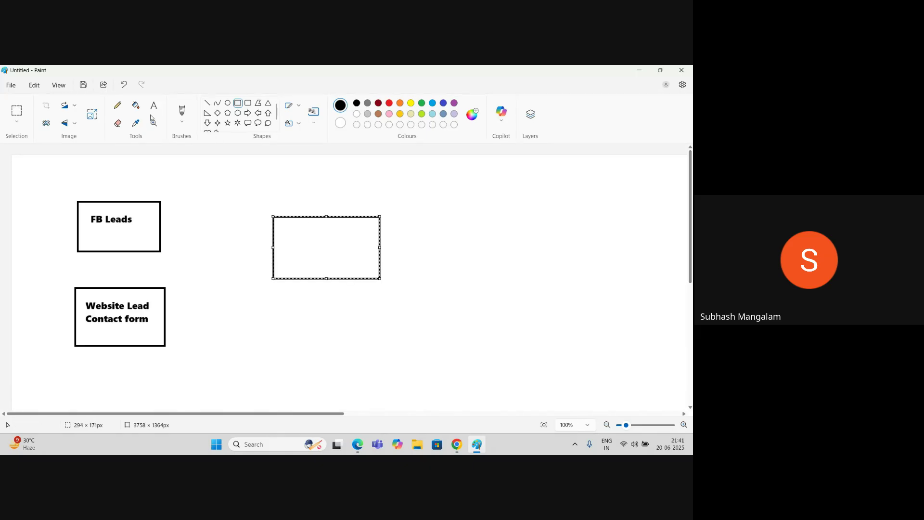
pyautogui.click(154, 105)
pyautogui.moveTo(283, 225); pyautogui.dragTo(370, 258)
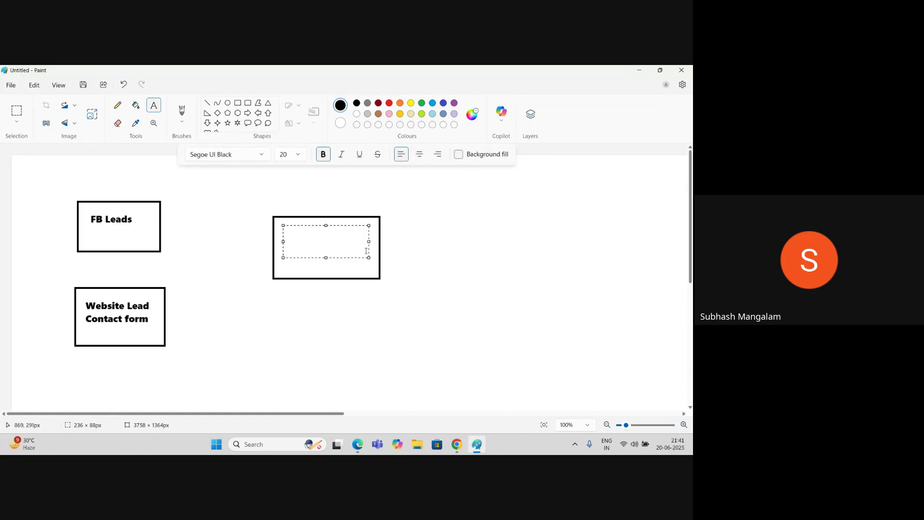
pyautogui.write('Should get an email')
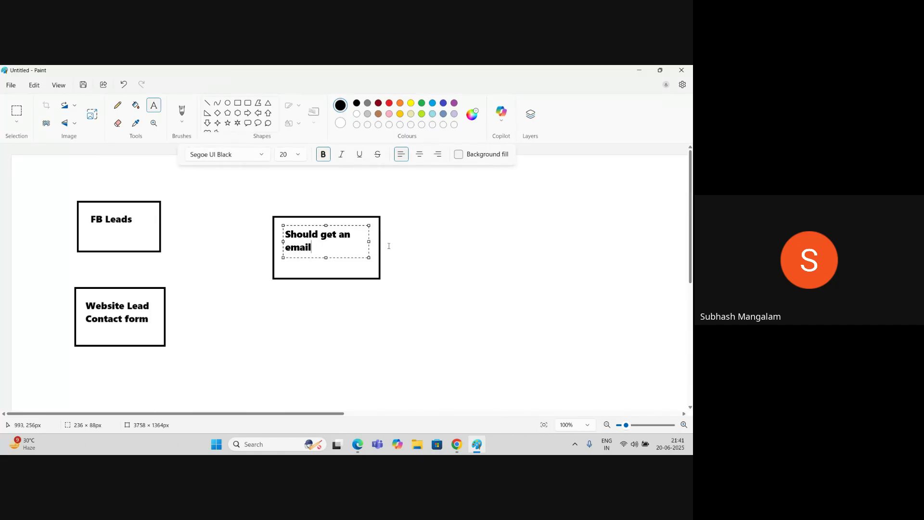
pyautogui.click(389, 246)
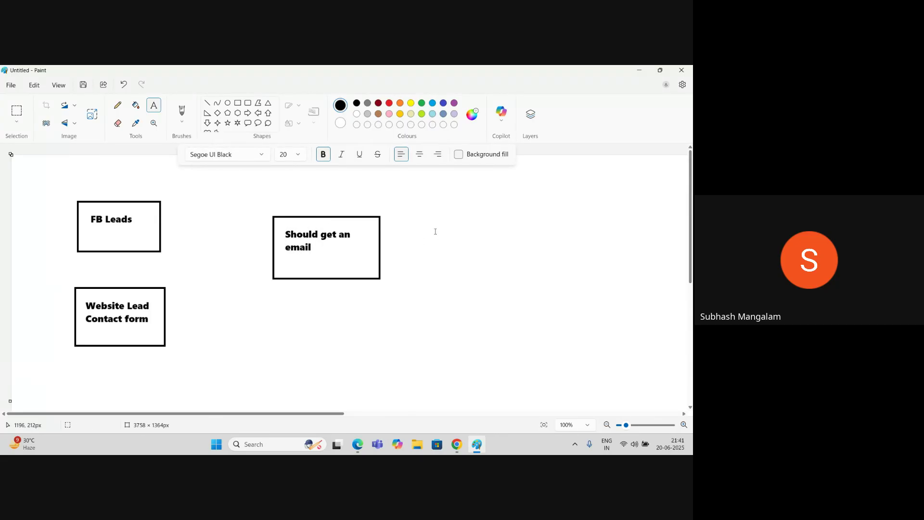
# Step: Draw a rectangle about 318 × 162 px below the "Should get an email" box and label it "Shoul get a message on Whatsapp"
pyautogui.click(238, 103)
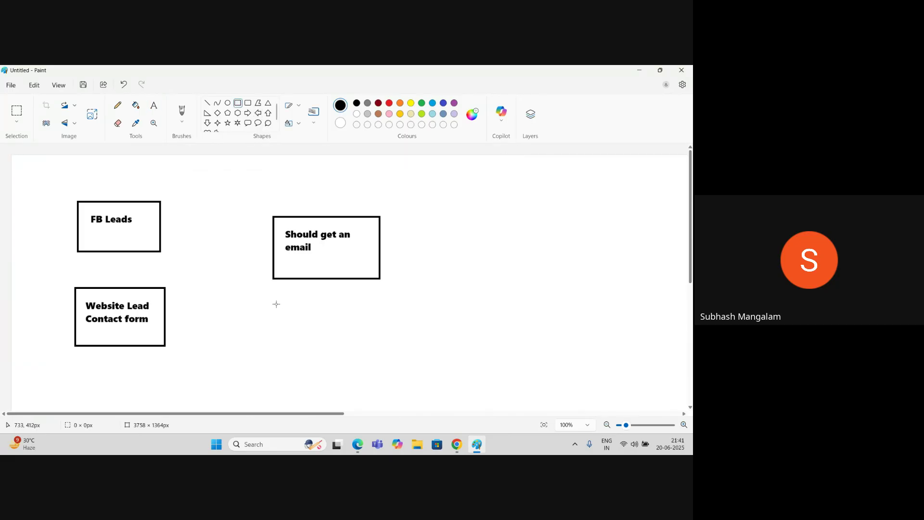
pyautogui.moveTo(275, 304); pyautogui.dragTo(392, 362)
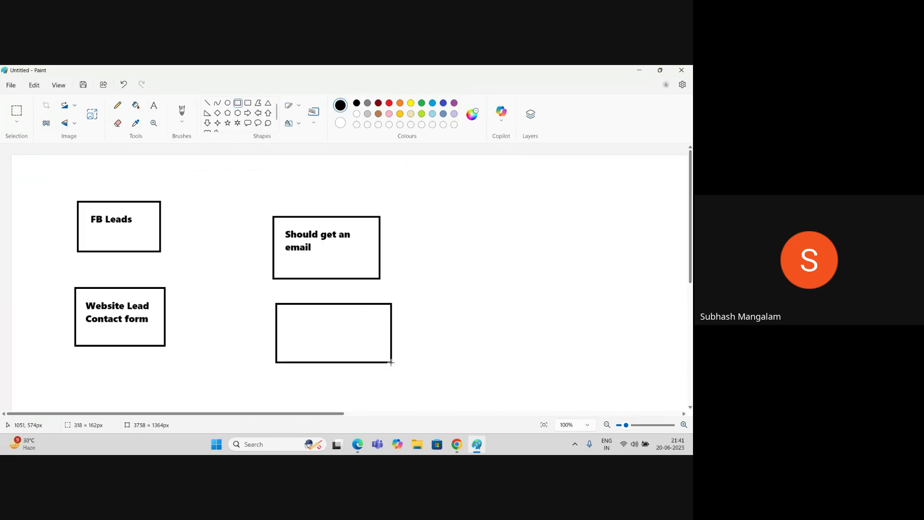
pyautogui.click(154, 105)
pyautogui.moveTo(282, 311); pyautogui.dragTo(377, 348)
pyautogui.write('Shoul get a messs')
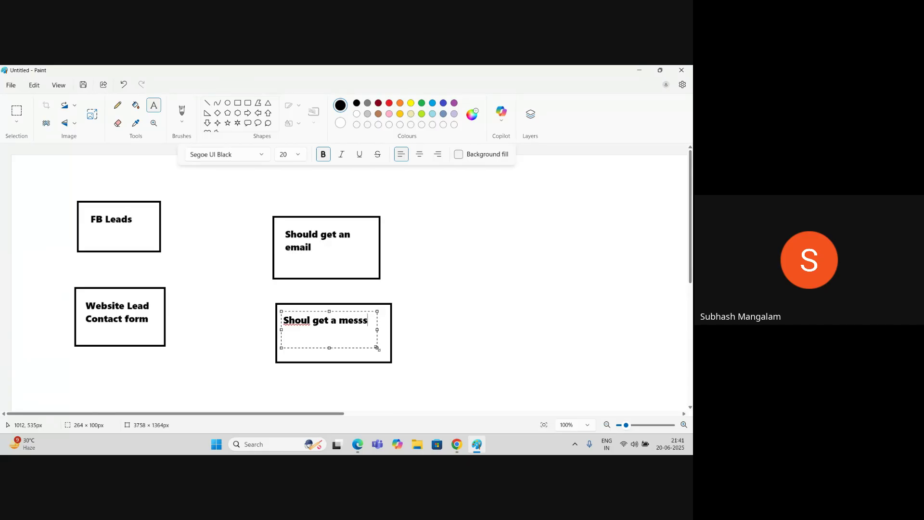
pyautogui.press('BackSpace')
pyautogui.write('a')
pyautogui.write('ge')
pyautogui.press('Return')
pyautogui.write('on ')
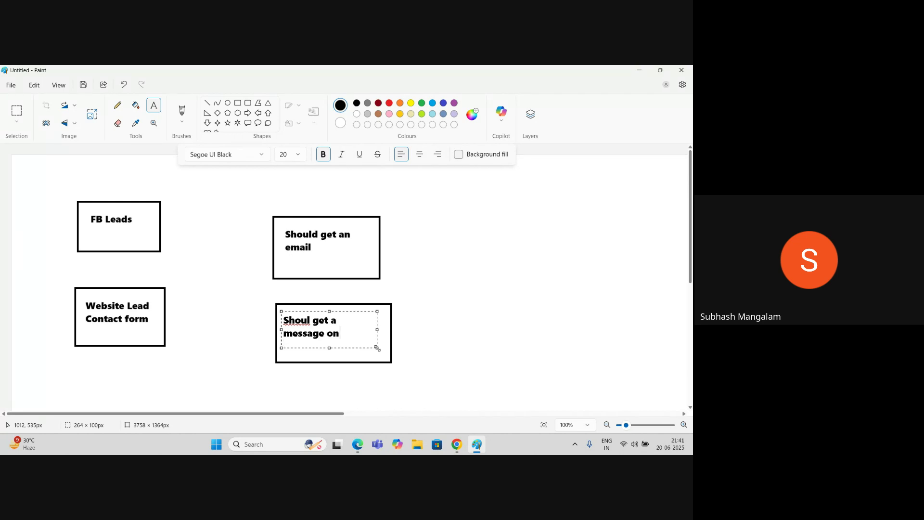
pyautogui.write('Whatsapp')
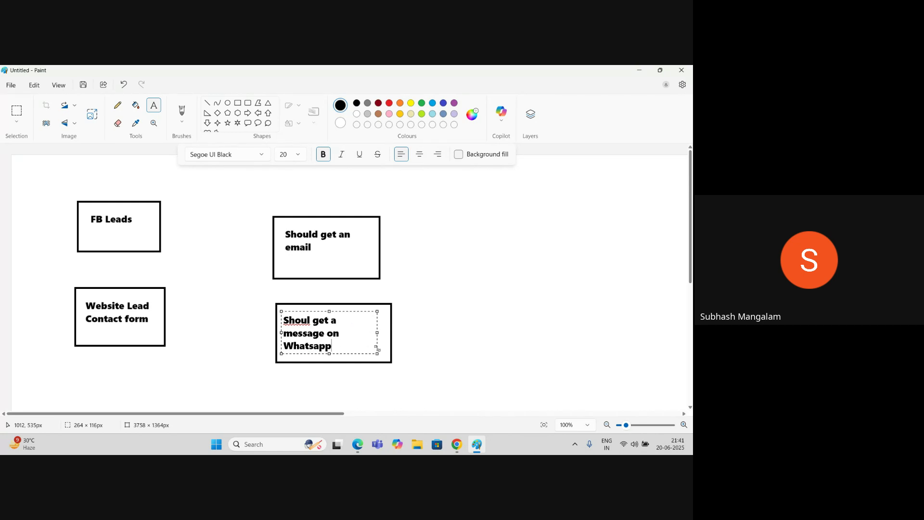
pyautogui.click(445, 283)
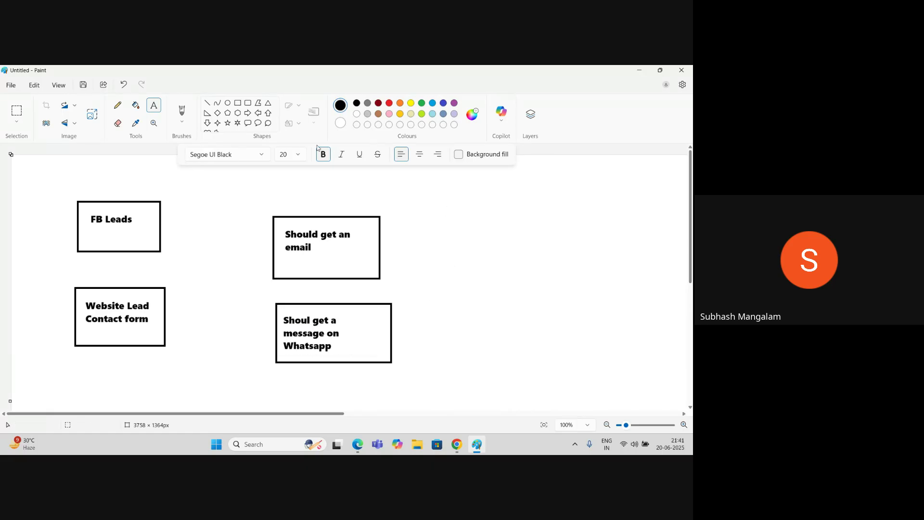
# Step: Draw right-pointing block arrows from "FB Leads" to the email box, about 255 × 77 px, and from the website box to the Whatsapp box, about 277 × 84 px
pyautogui.click(248, 112)
pyautogui.moveTo(168, 229); pyautogui.dragTo(262, 260)
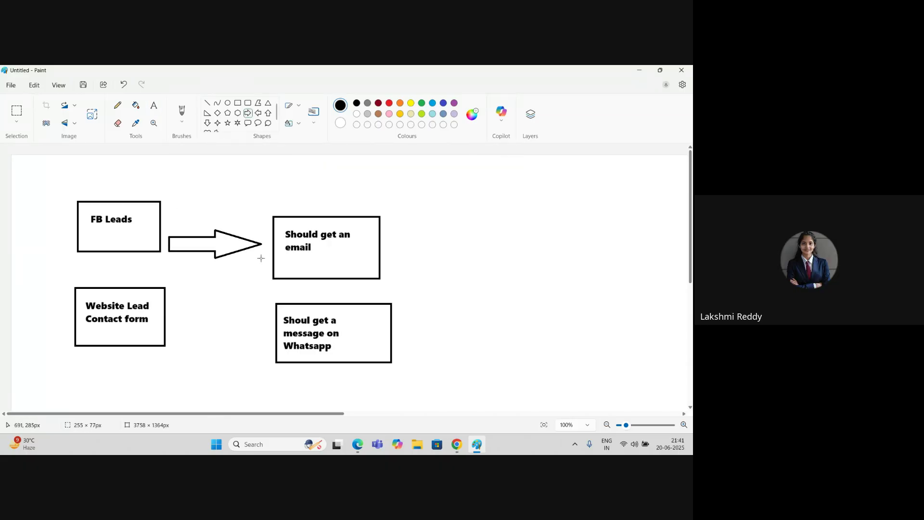
pyautogui.moveTo(170, 311); pyautogui.dragTo(273, 343)
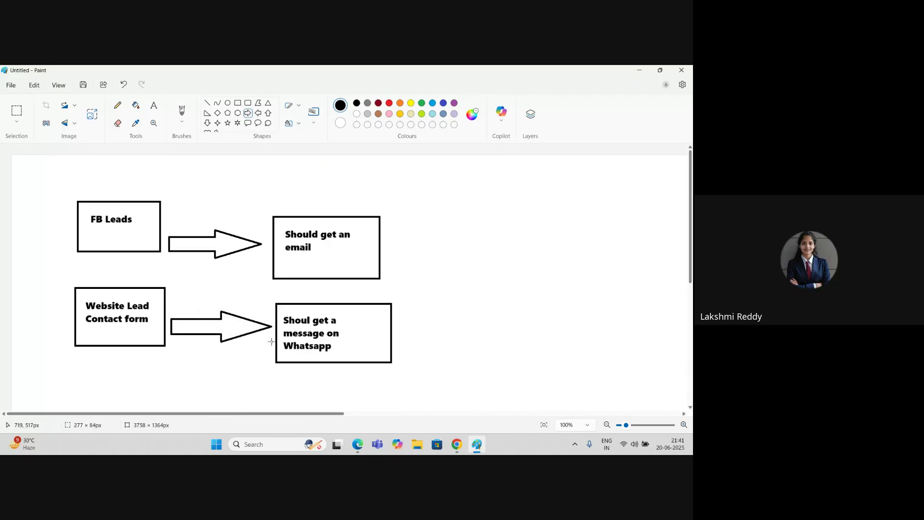
pyautogui.click(561, 265)
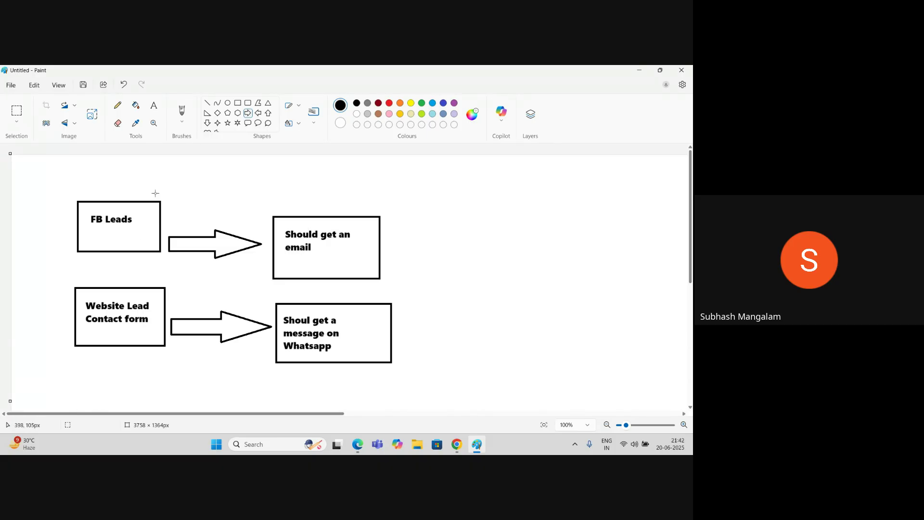
# Step: Add the text label "Translator" above the arrow between the "FB Leads" and email boxes
pyautogui.click(155, 106)
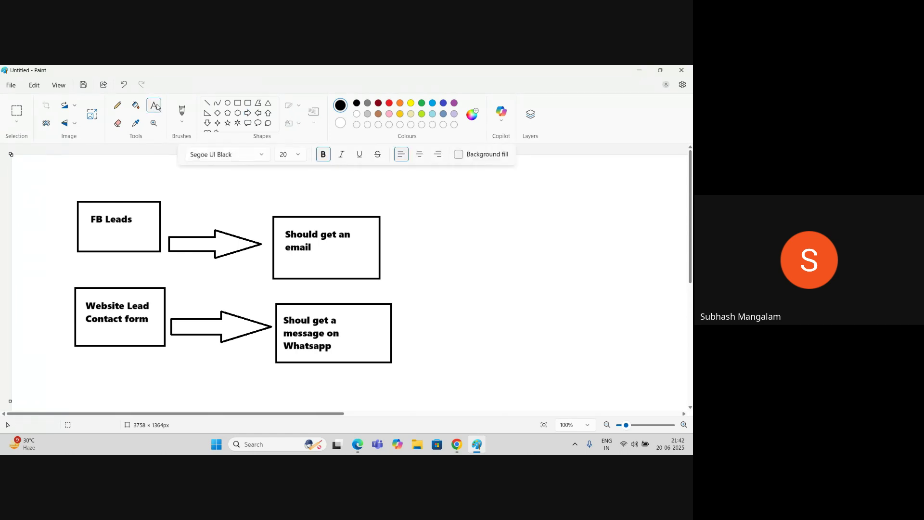
pyautogui.click(176, 185)
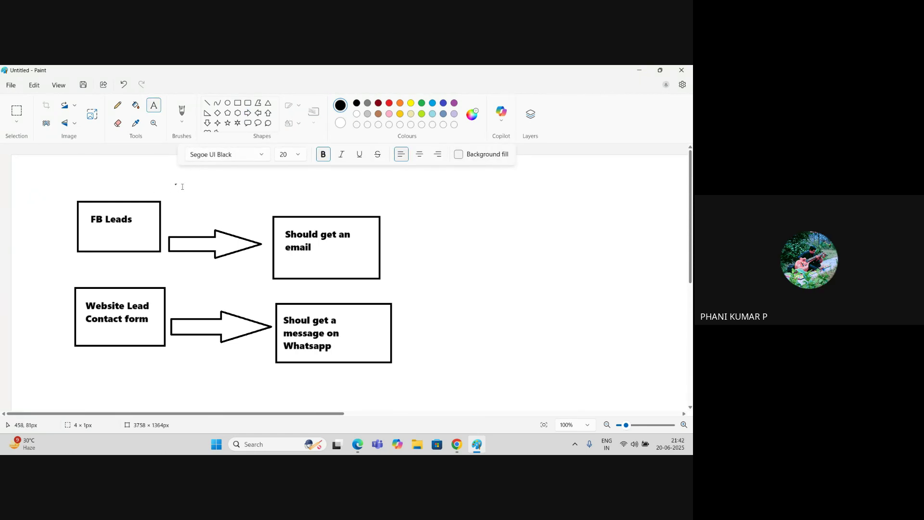
pyautogui.moveTo(183, 187); pyautogui.dragTo(261, 212)
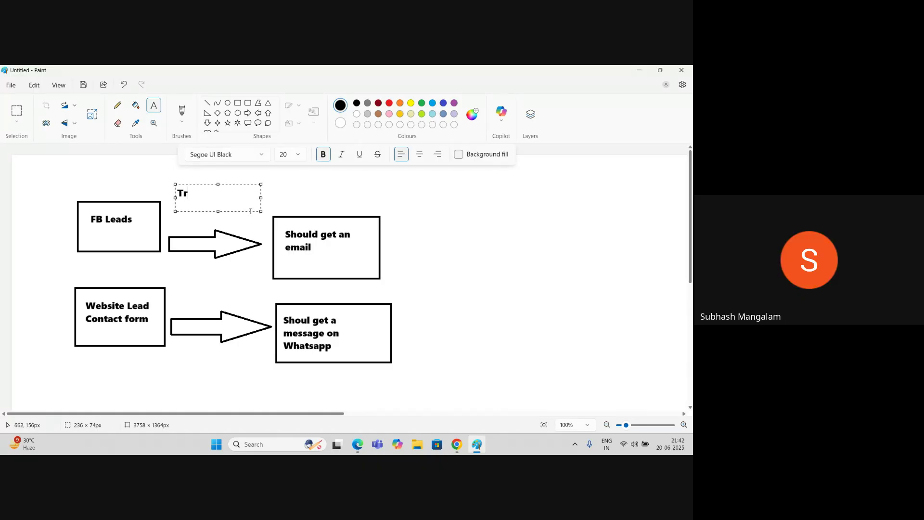
pyautogui.write('Translator')
pyautogui.click(111, 229)
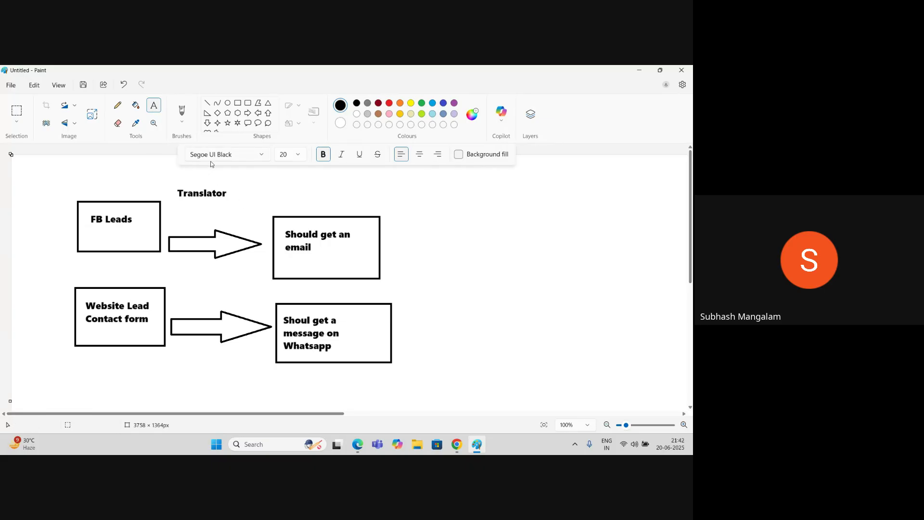
# Step: Add the text labels "Zapier" and "webhooks" to the right of "Translator", above the email box
pyautogui.moveTo(248, 174); pyautogui.dragTo(352, 194)
pyautogui.write('Zap')
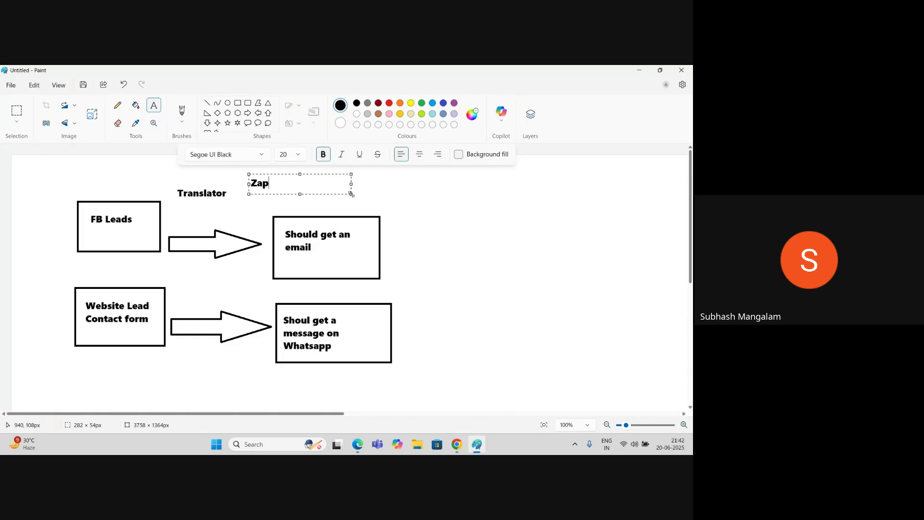
pyautogui.write('ier')
pyautogui.click(415, 193)
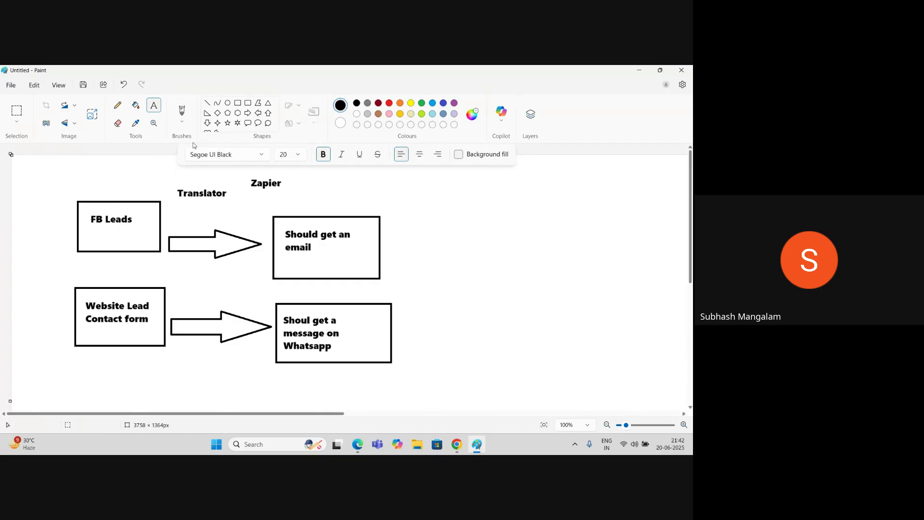
pyautogui.moveTo(353, 177); pyautogui.dragTo(436, 194)
pyautogui.write('webhooks')
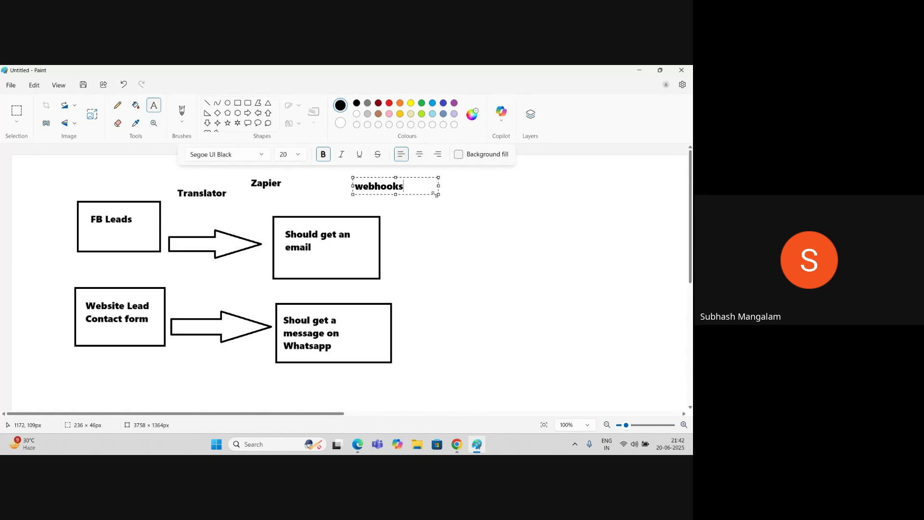
pyautogui.click(454, 229)
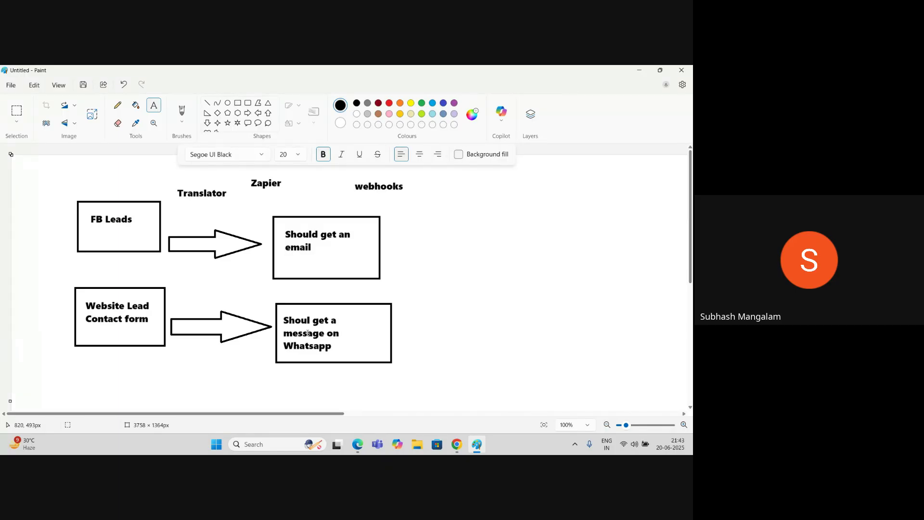
# Step: Switch back to the Zapier sign-up page in Edge and review its content, including the Integrate, Automate and Innovate sections
pyautogui.moveTo(357, 443)
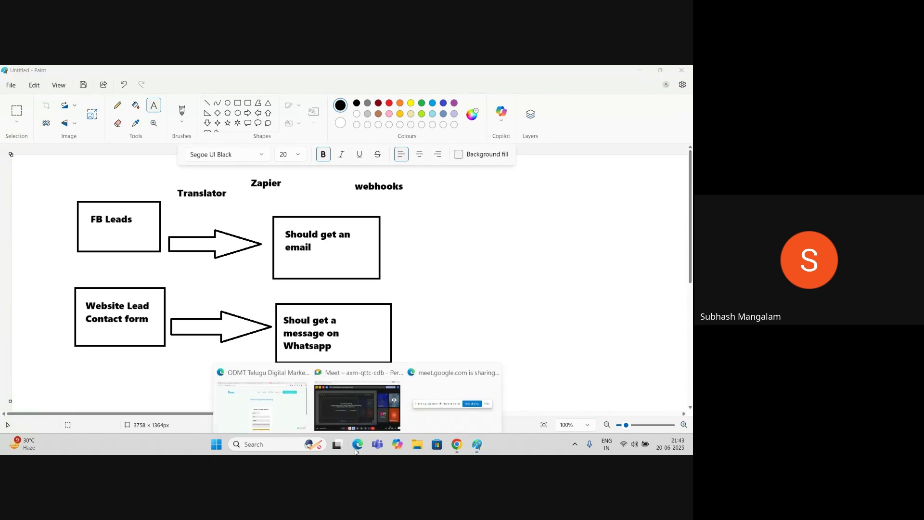
pyautogui.click(284, 405)
pyautogui.click(426, 75)
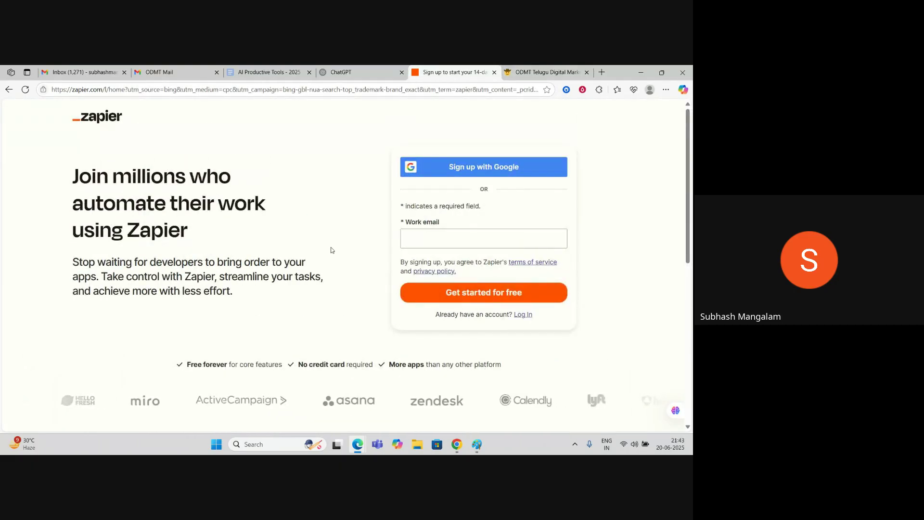
pyautogui.scroll(-7, 165, 215)
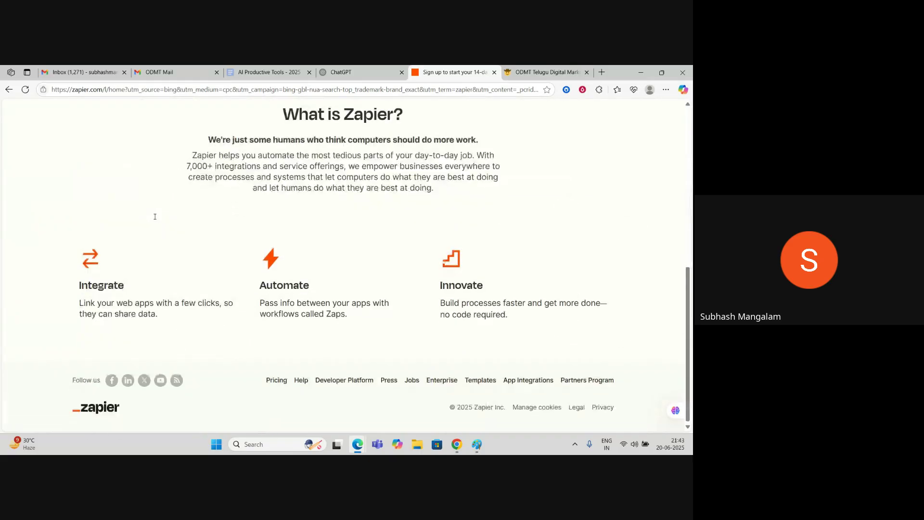
pyautogui.scroll(7, 155, 217)
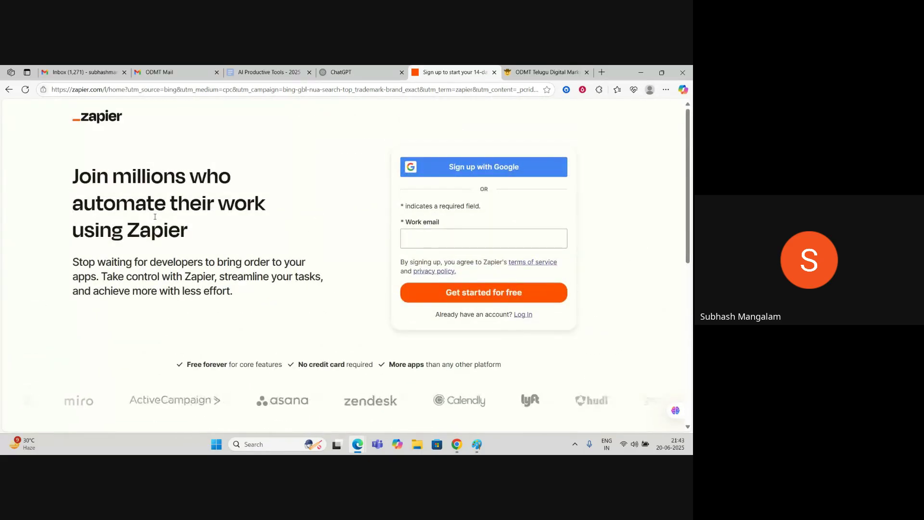
# Step: Search Google for "pabbly connect" in a new tab and open the Pabbly Connect website
pyautogui.click(602, 72)
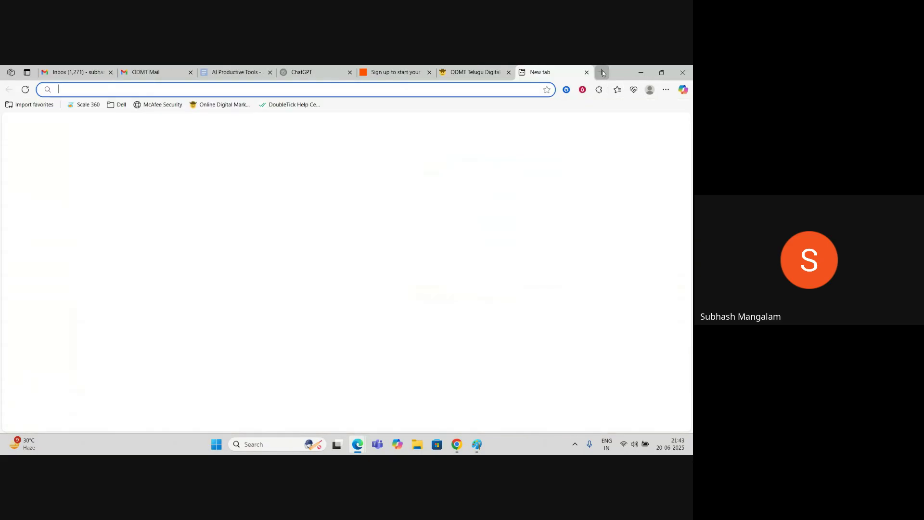
pyautogui.write('goo')
pyautogui.press('Return')
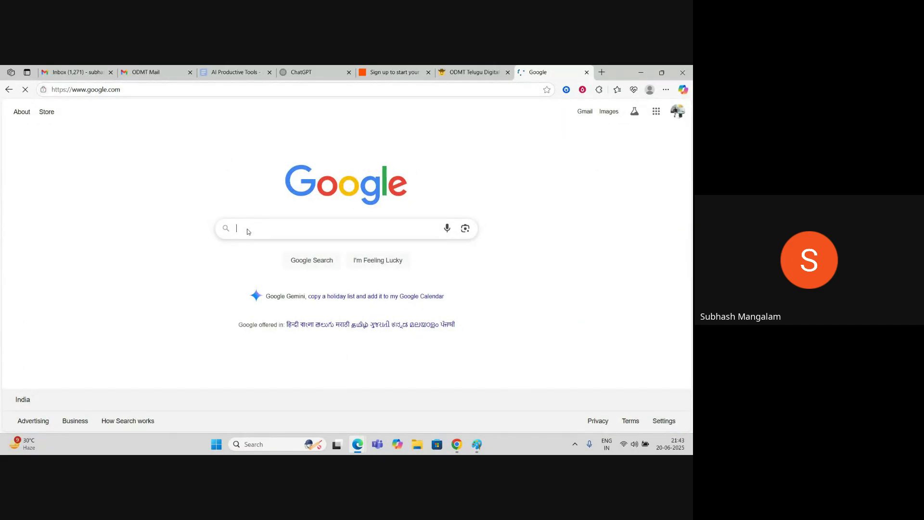
pyautogui.write('pabbly connect')
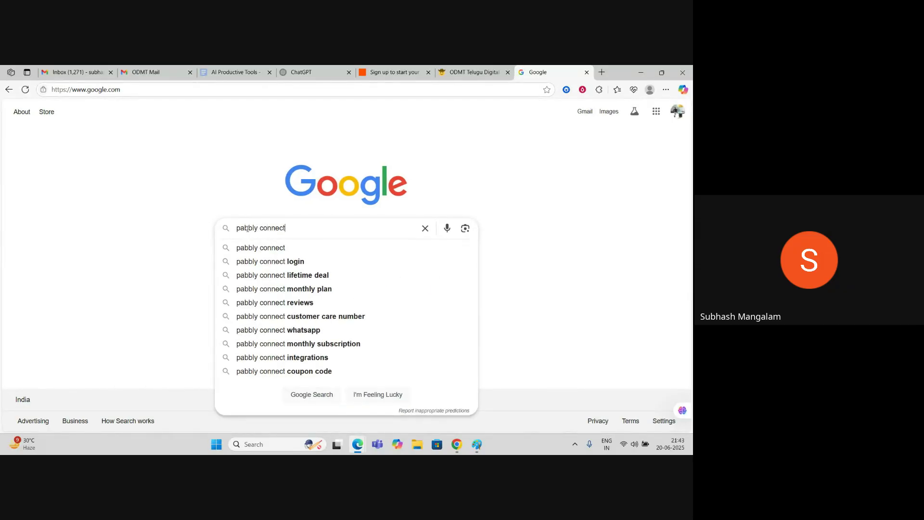
pyautogui.press('Return')
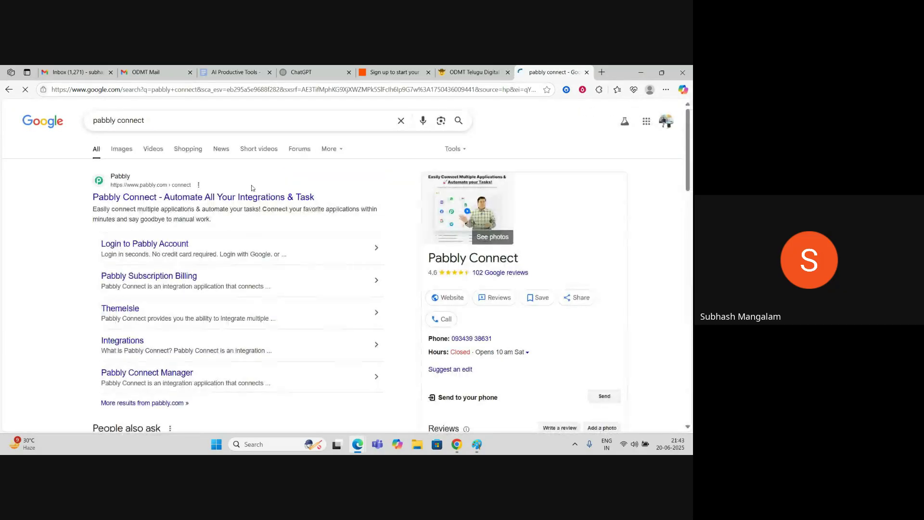
pyautogui.click(198, 198)
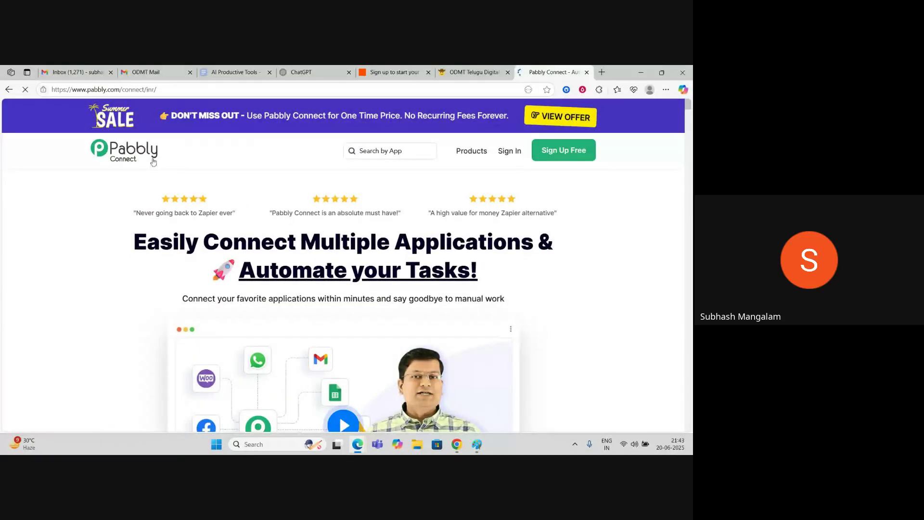
# Step: Sign in to Pabbly with the saved Google account and access the Pabbly Connect app
pyautogui.click(511, 154)
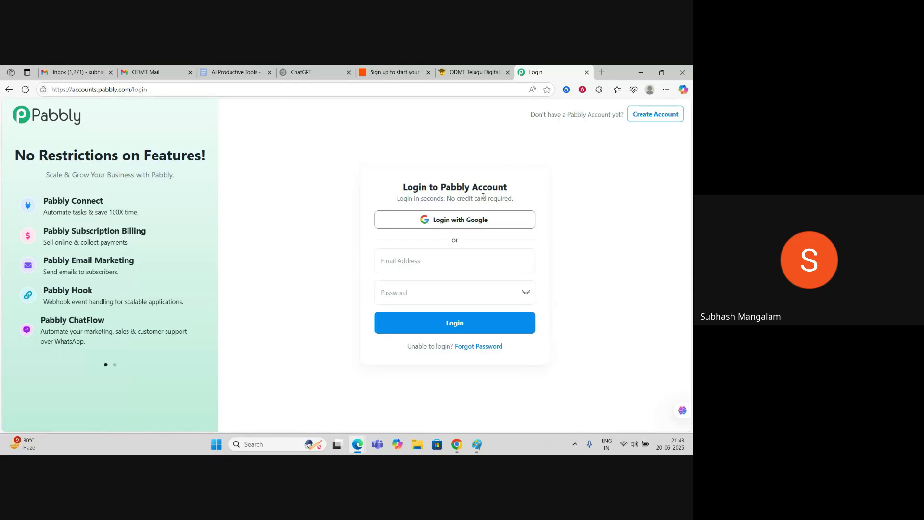
pyautogui.click(462, 223)
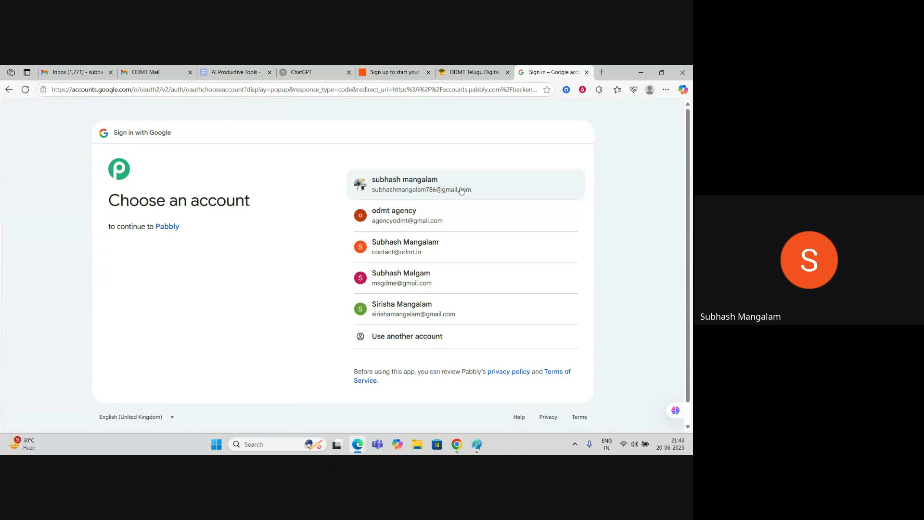
pyautogui.click(424, 190)
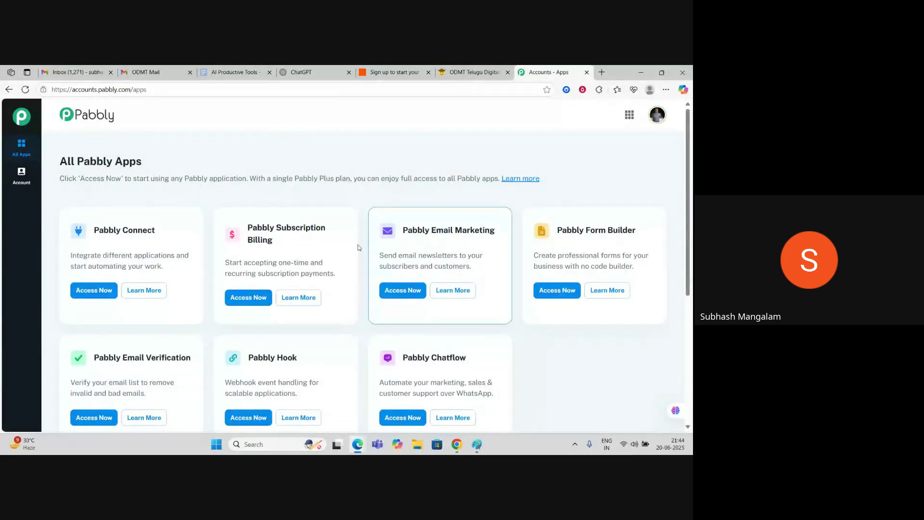
pyautogui.scroll(-1, 362, 238)
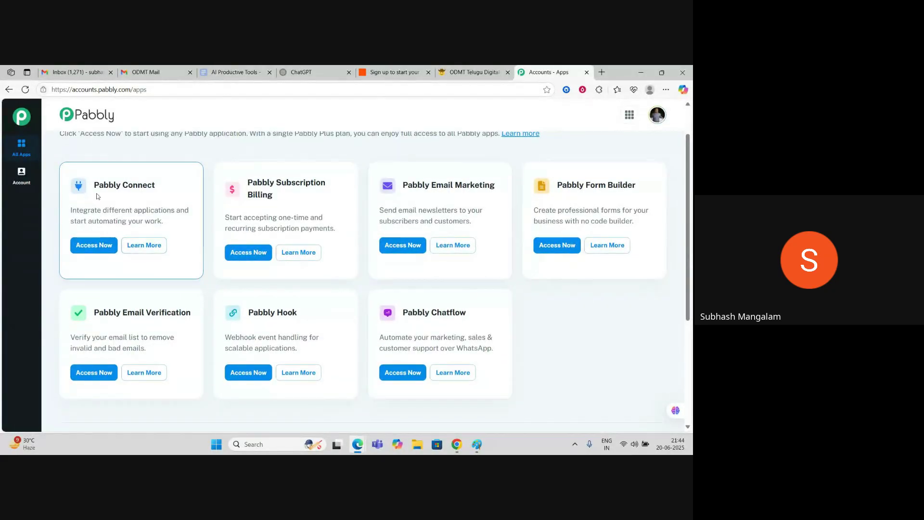
pyautogui.click(97, 246)
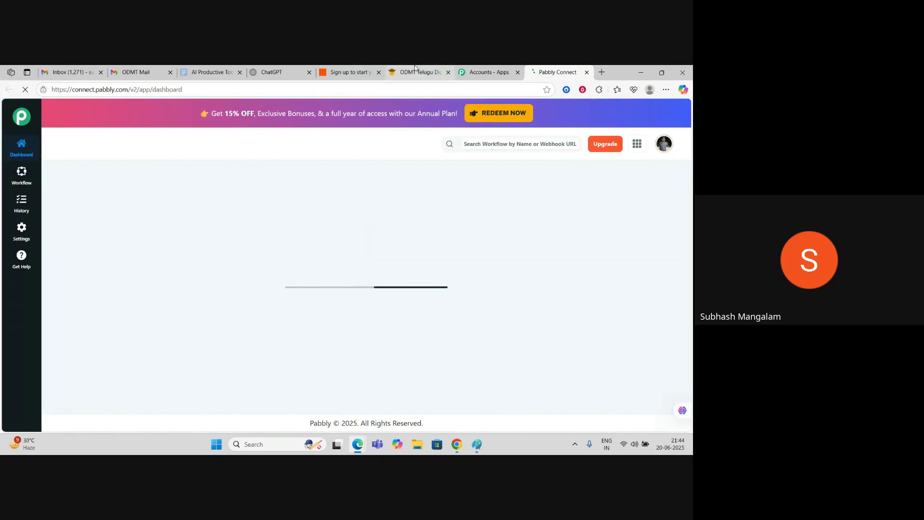
# Step: Go to the Payments page of the ODMT website and open the payment page for the 6 Months Course
pyautogui.click(415, 71)
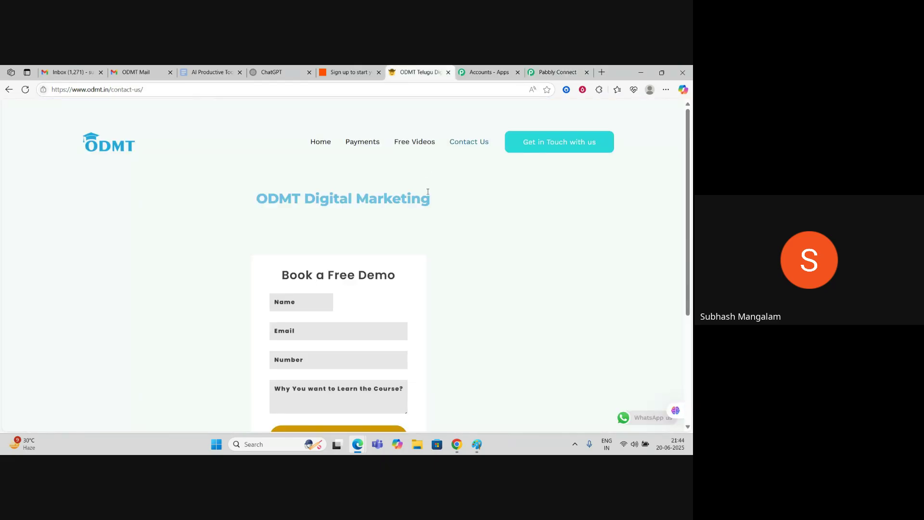
pyautogui.click(364, 143)
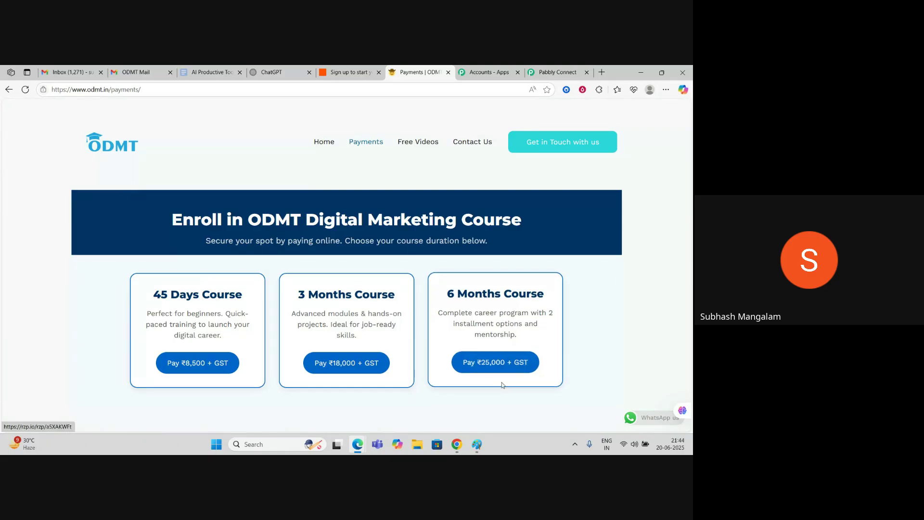
pyautogui.click(491, 366)
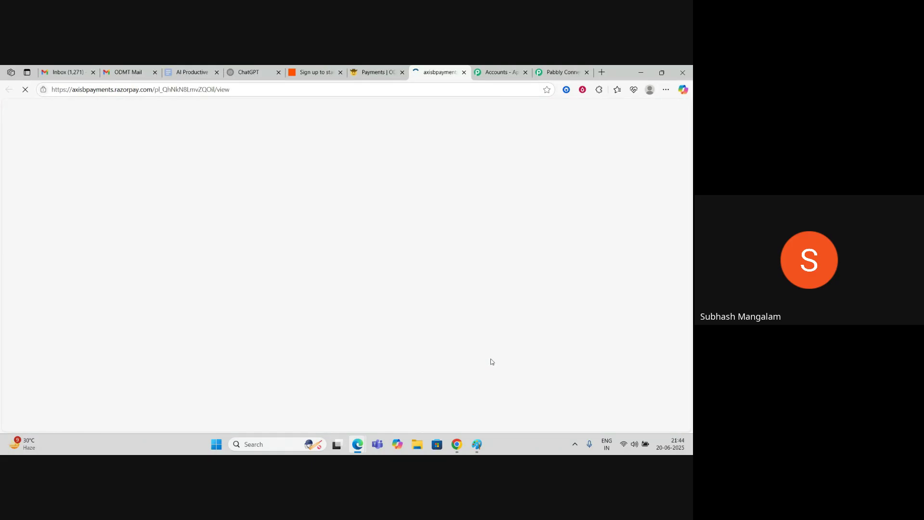
pyautogui.hotkey('ctrl', 'shift', 'Tab')
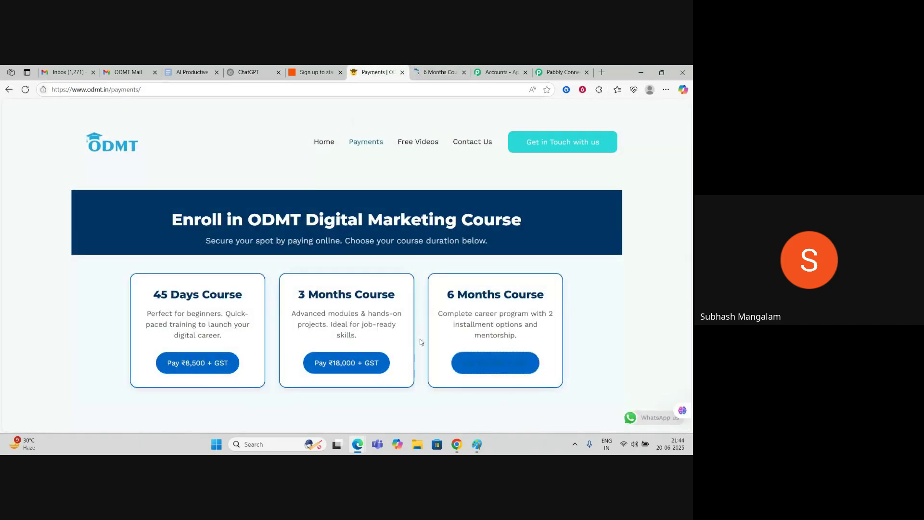
pyautogui.hotkey('ctrl', 'Tab')
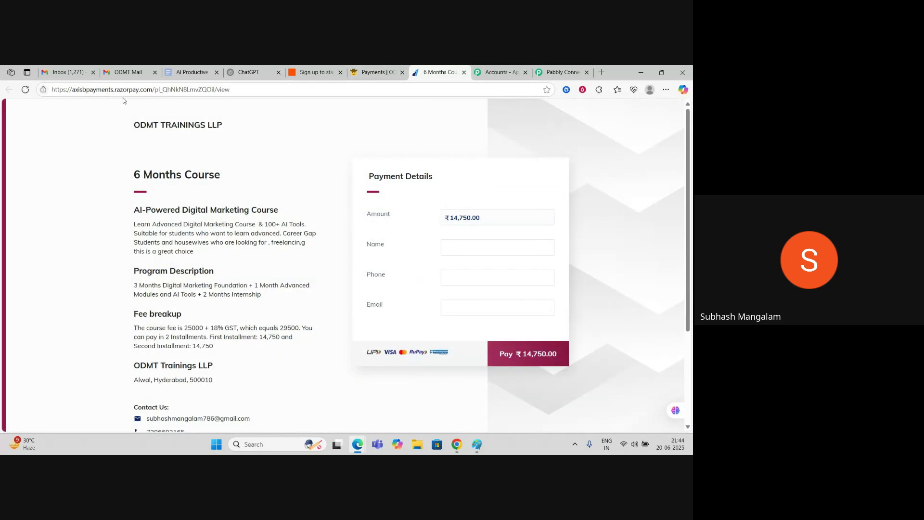
# Step: Fill in the payer's contact details from the saved info and proceed to the payment options for ₹14,750
pyautogui.click(479, 248)
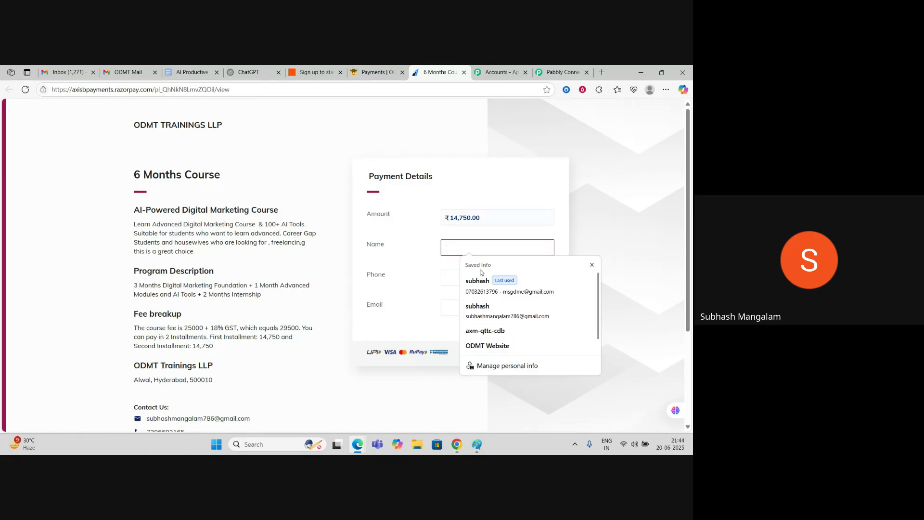
pyautogui.click(482, 284)
pyautogui.click(532, 355)
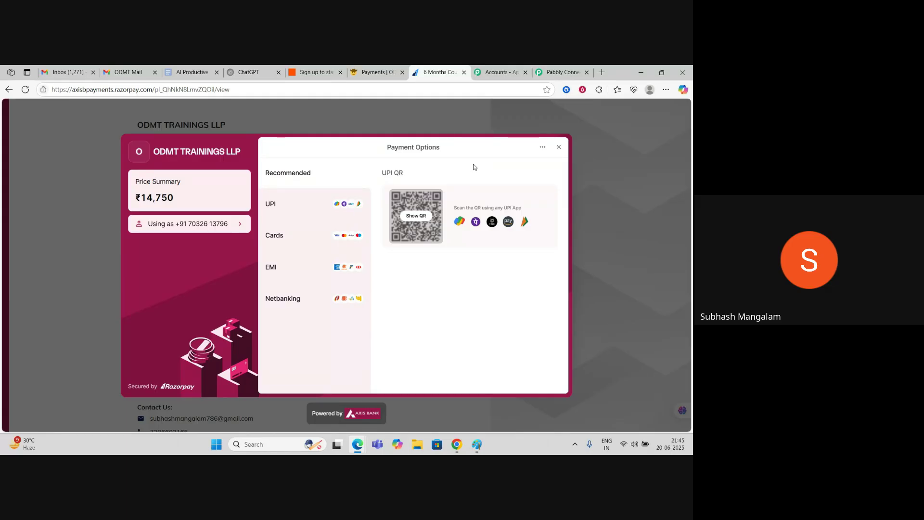
# Step: Return to the Pabbly Connect dashboard and create a workflow named "Payments" in the Home folder
pyautogui.click(561, 72)
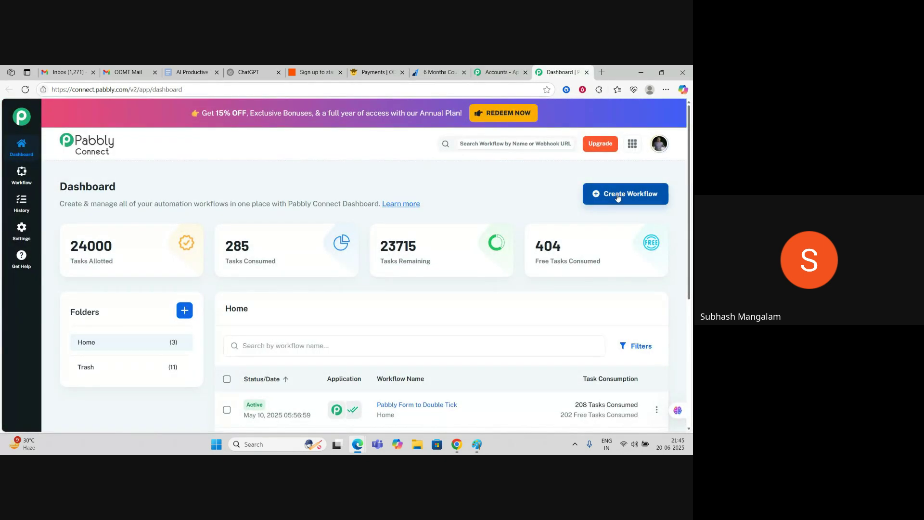
pyautogui.scroll(-3, 400, 314)
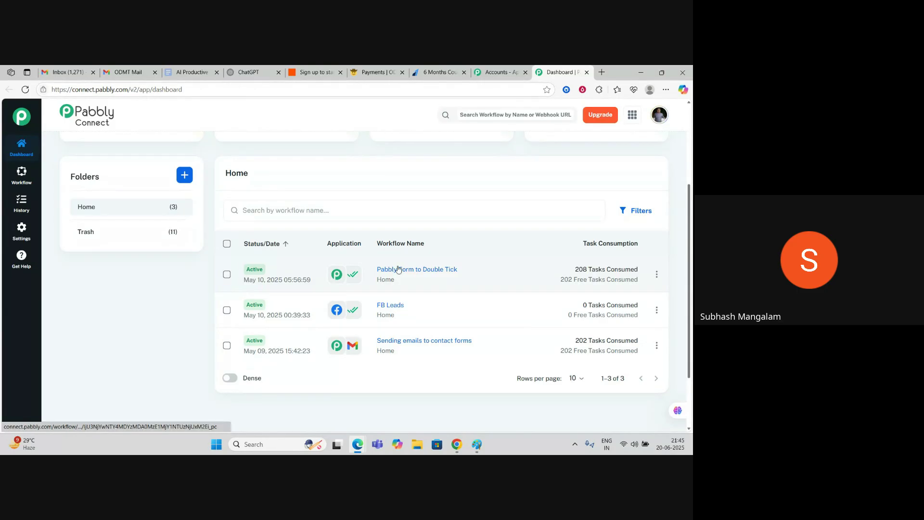
pyautogui.scroll(3, 399, 269)
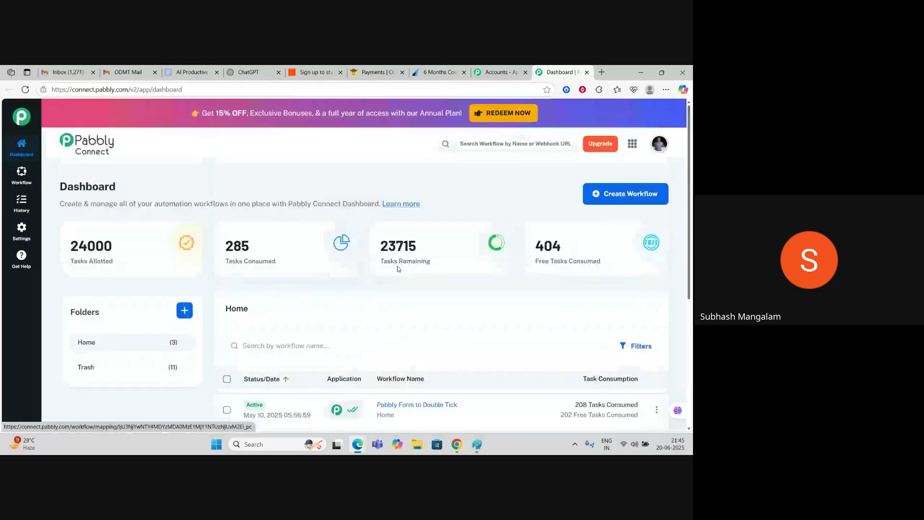
pyautogui.click(625, 200)
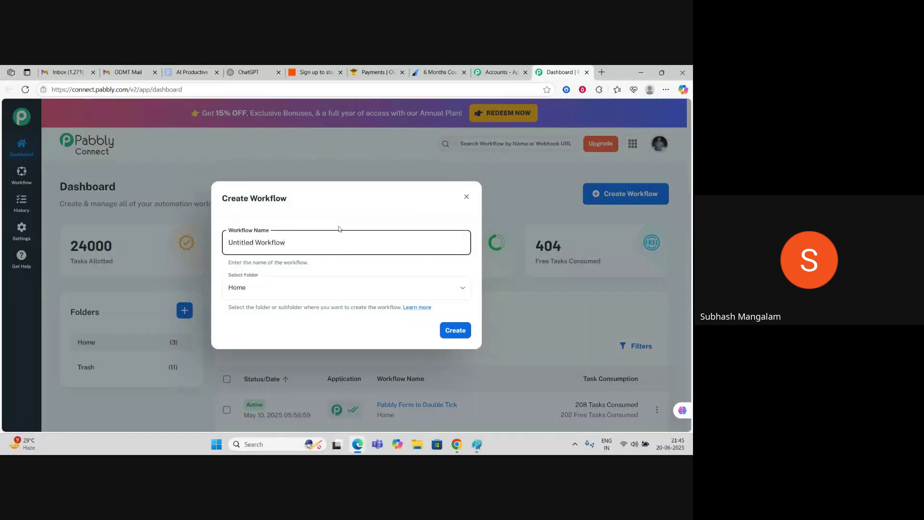
pyautogui.hotkey('ctrl', 'a')
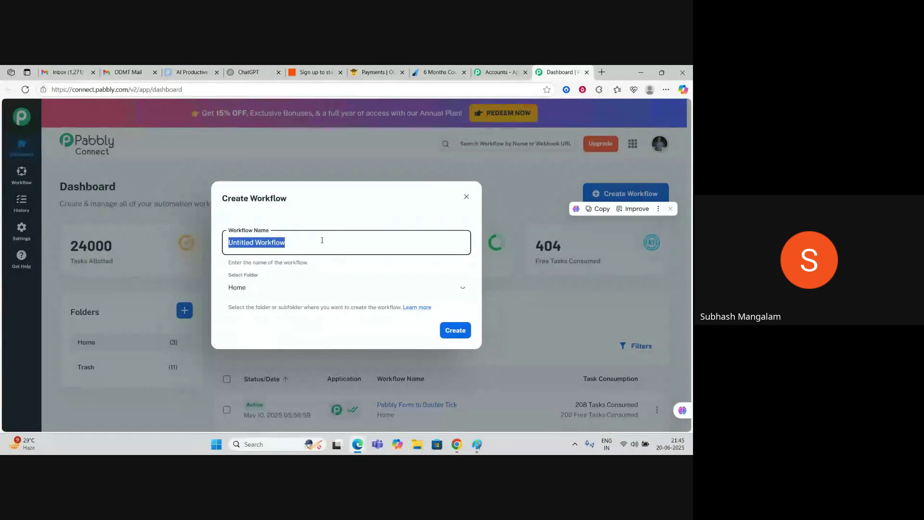
pyautogui.write('Payments')
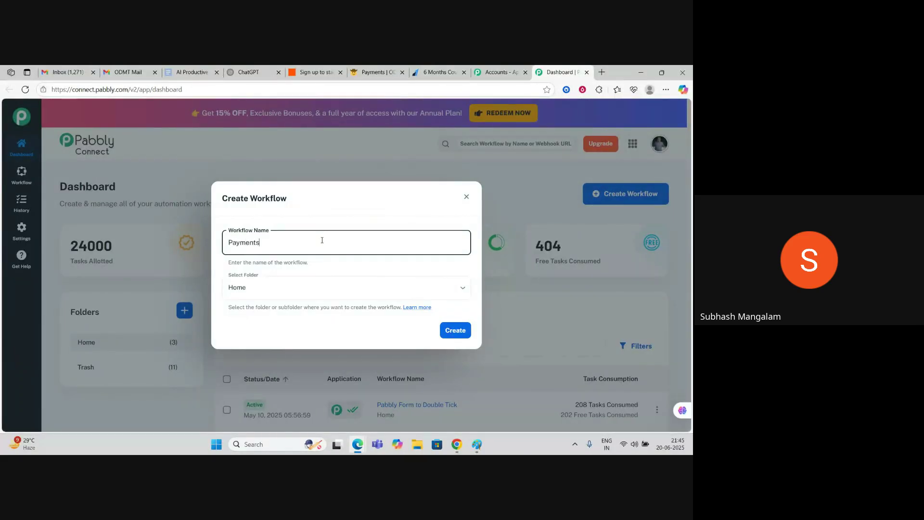
pyautogui.click(448, 333)
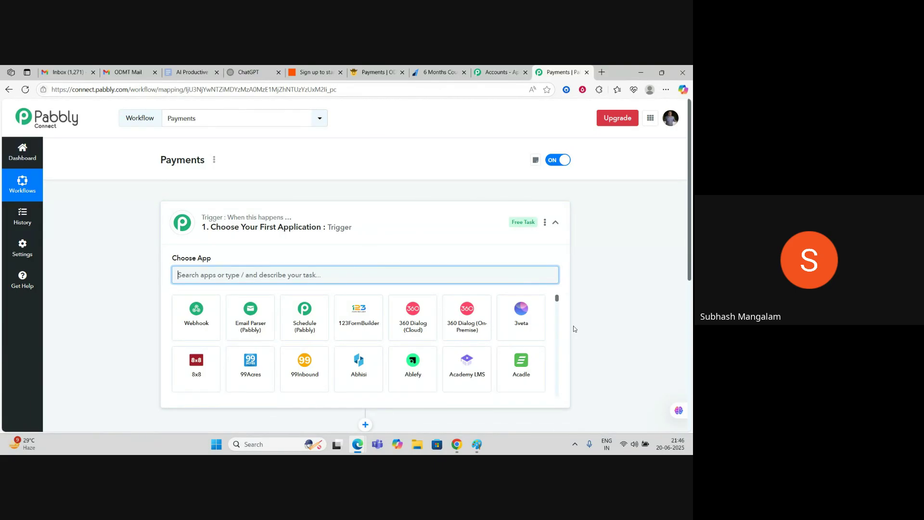
pyautogui.scroll(-3, 575, 330)
pyautogui.scroll(2, 577, 328)
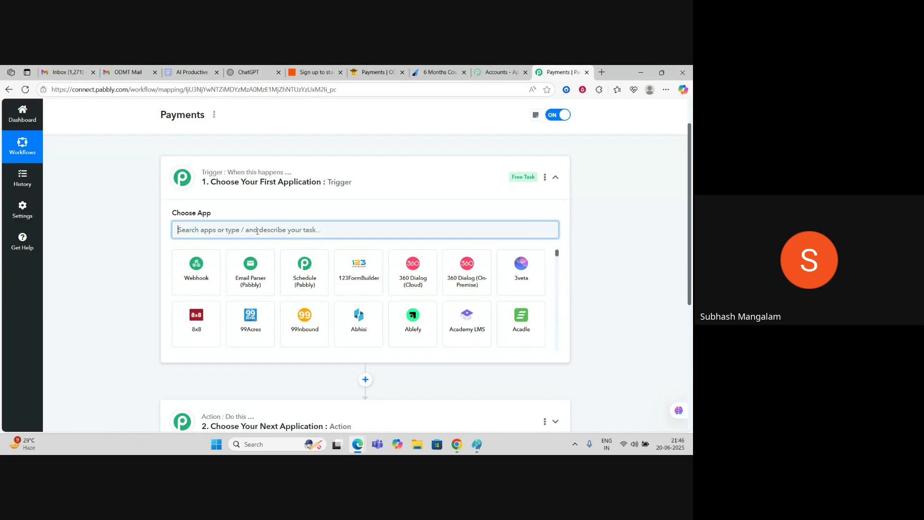
pyautogui.write('razo')
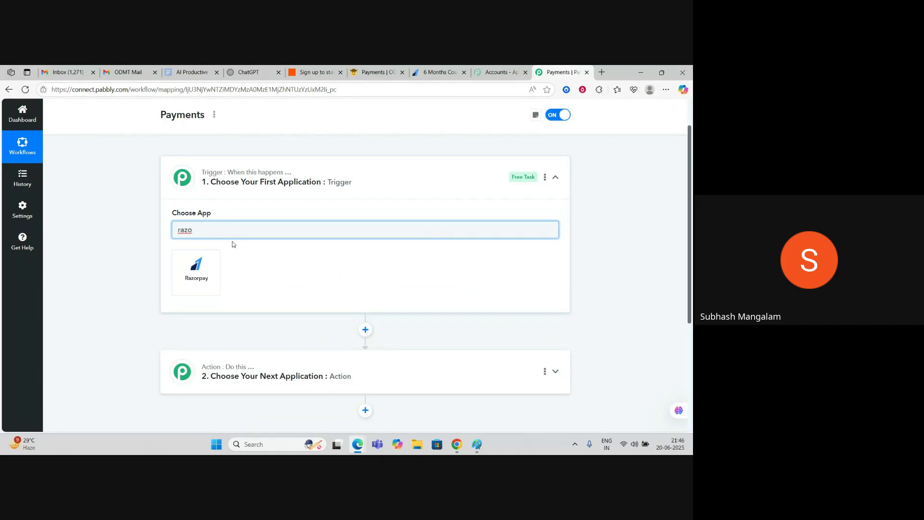
pyautogui.press('BackSpace')
pyautogui.press('BackSpace')
pyautogui.press('BackSpace')
pyautogui.press('BackSpace')
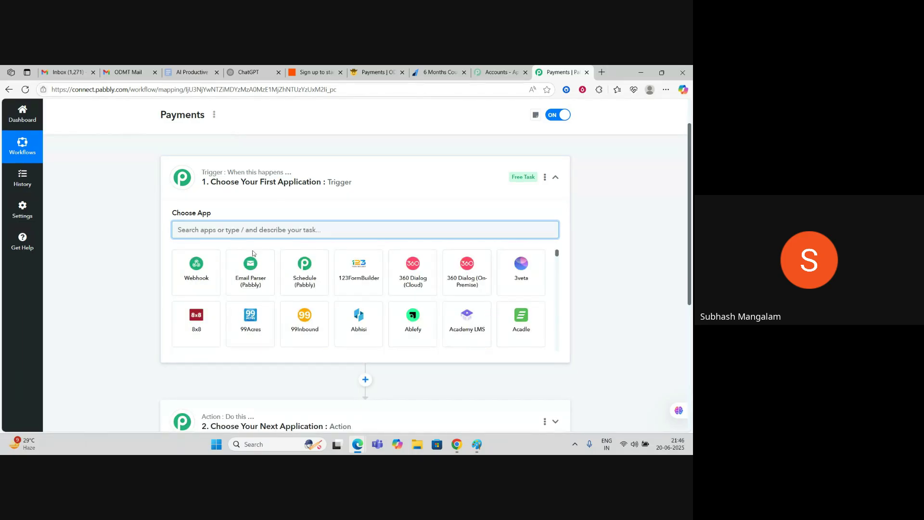
# Step: Browse the list of apps available as the Payments workflow's trigger
pyautogui.scroll(-2, 500, 284)
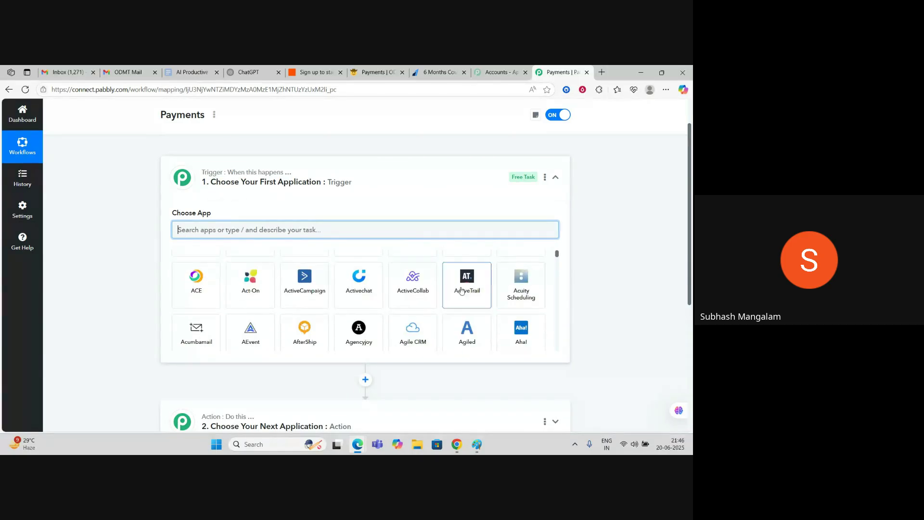
pyautogui.scroll(-4, 462, 291)
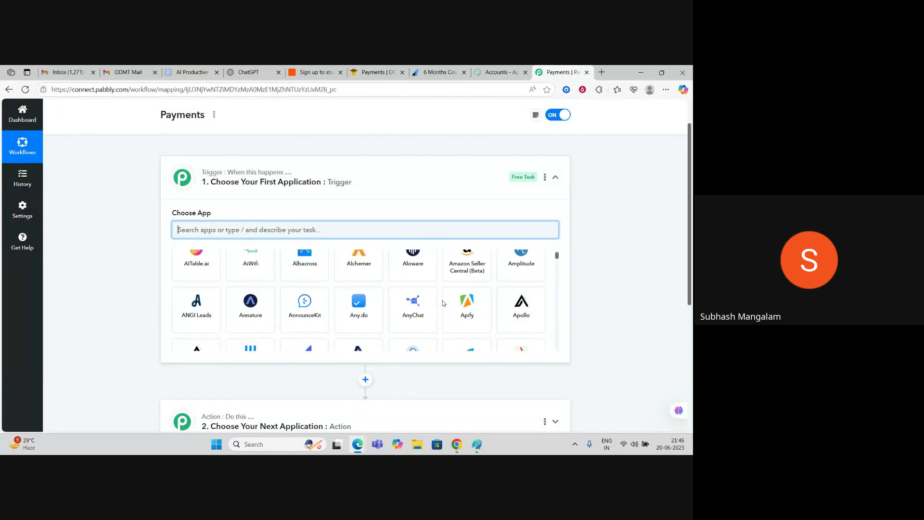
pyautogui.scroll(-10, 442, 303)
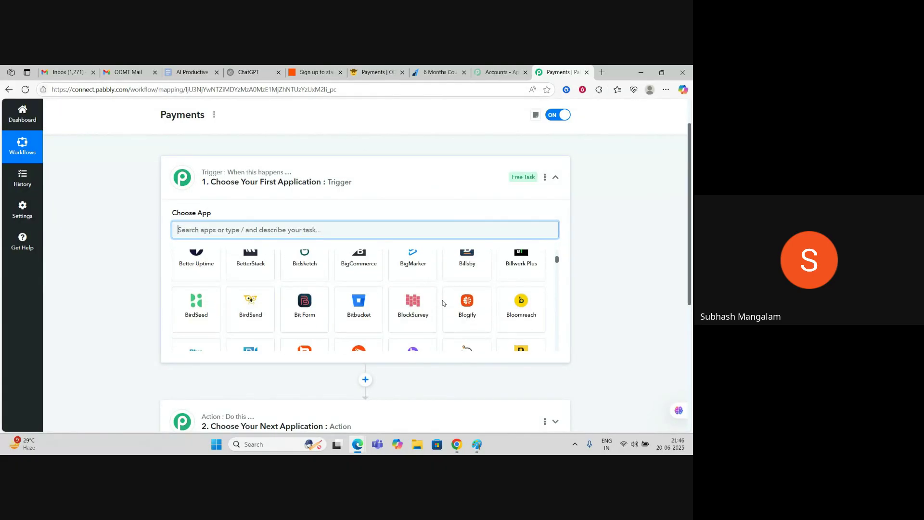
pyautogui.scroll(-10, 443, 303)
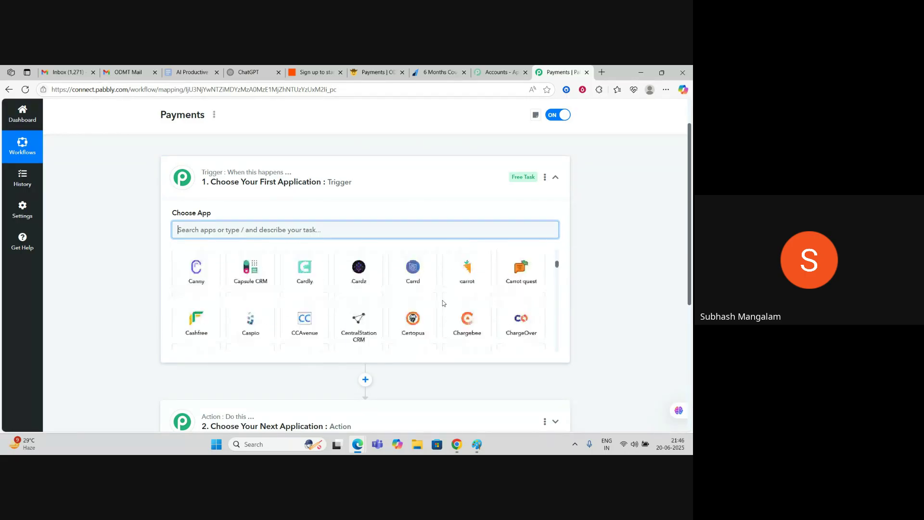
pyautogui.scroll(-10, 443, 302)
pyautogui.scroll(10, 442, 304)
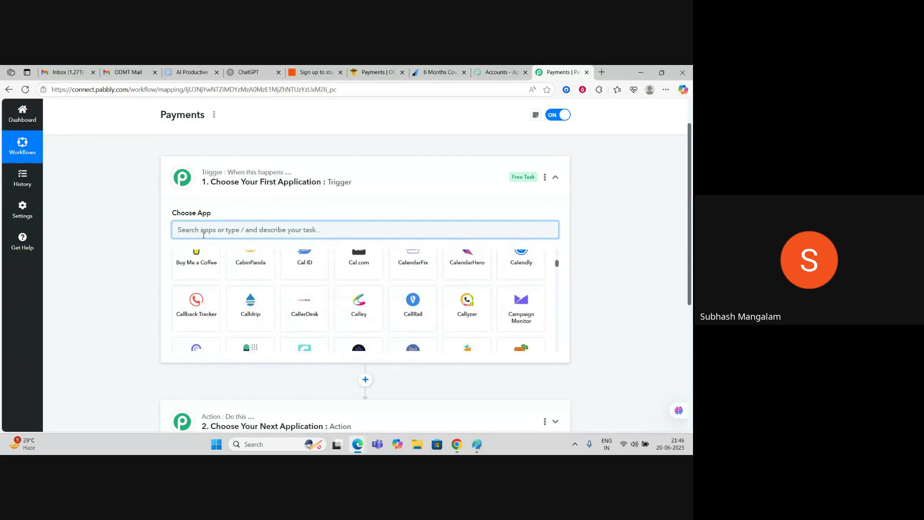
# Step: Set Razorpay as the workflow's trigger app with Order Paid as the trigger event
pyautogui.write('razo')
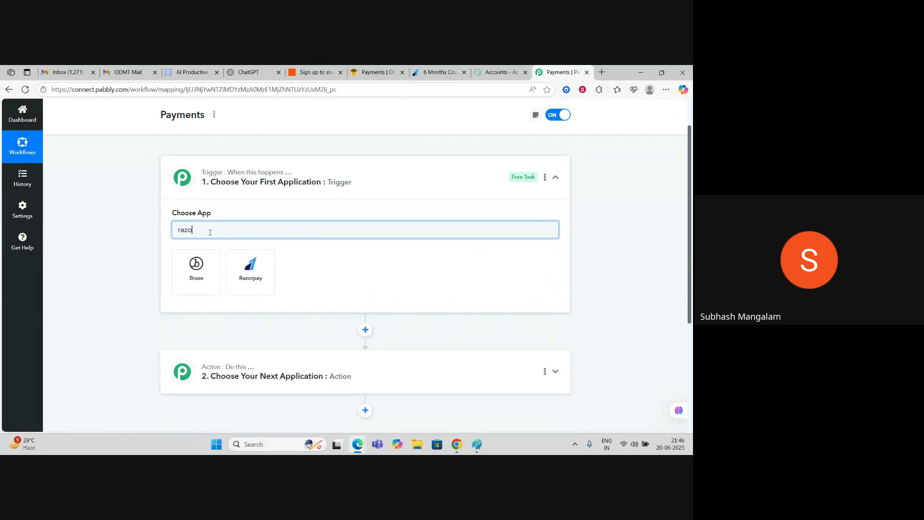
pyautogui.click(189, 275)
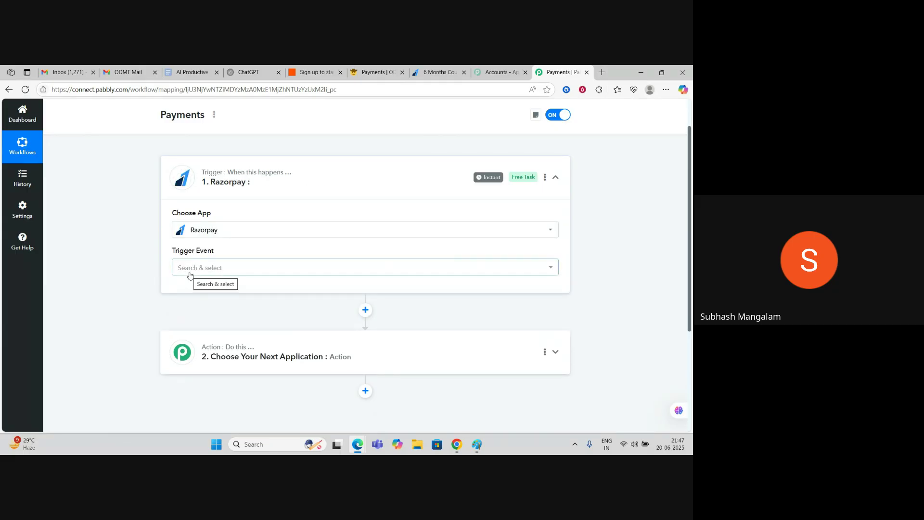
pyautogui.click(551, 268)
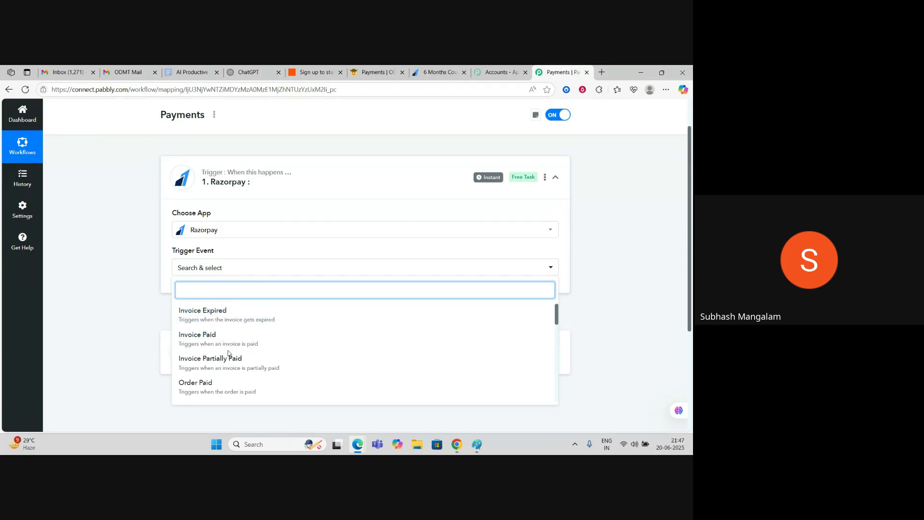
pyautogui.click(210, 392)
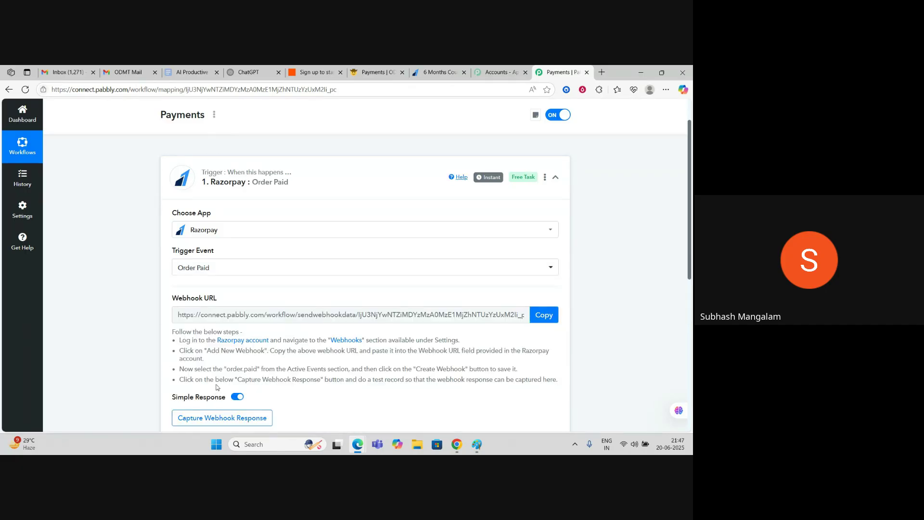
# Step: Set DoubleTick as the workflow's action app with Send Whatsapp Text Message as the action event
pyautogui.scroll(-2, 323, 244)
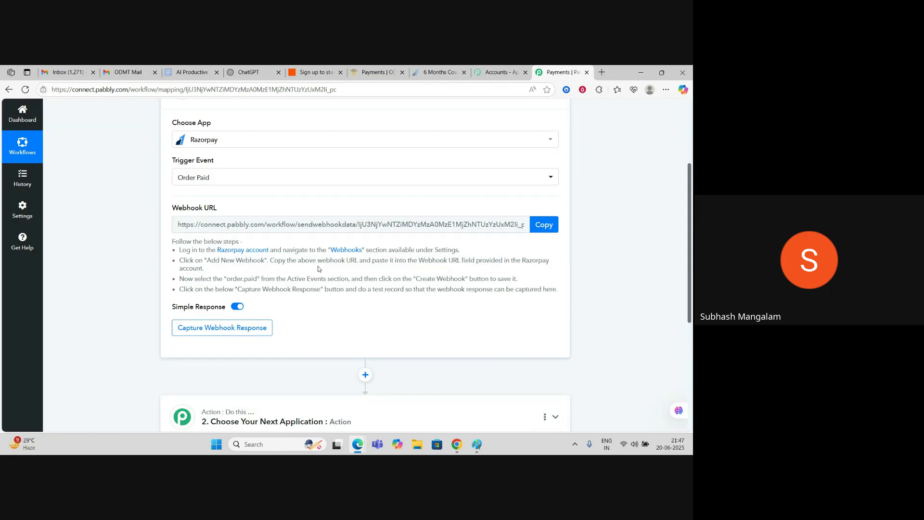
pyautogui.scroll(-2, 379, 259)
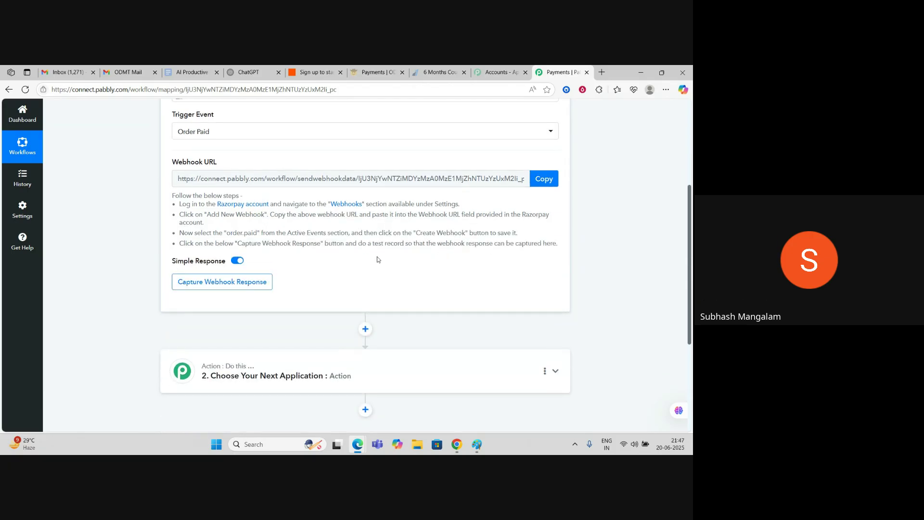
pyautogui.click(351, 331)
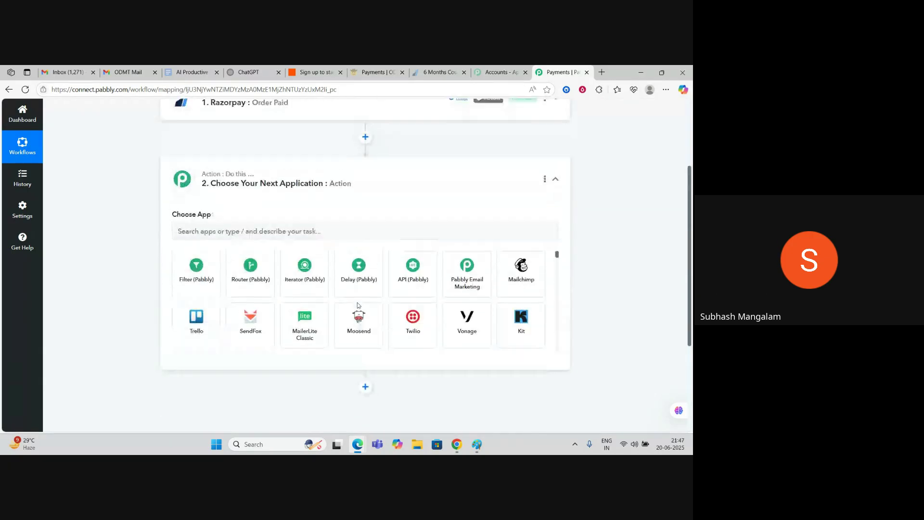
pyautogui.scroll(-1, 344, 192)
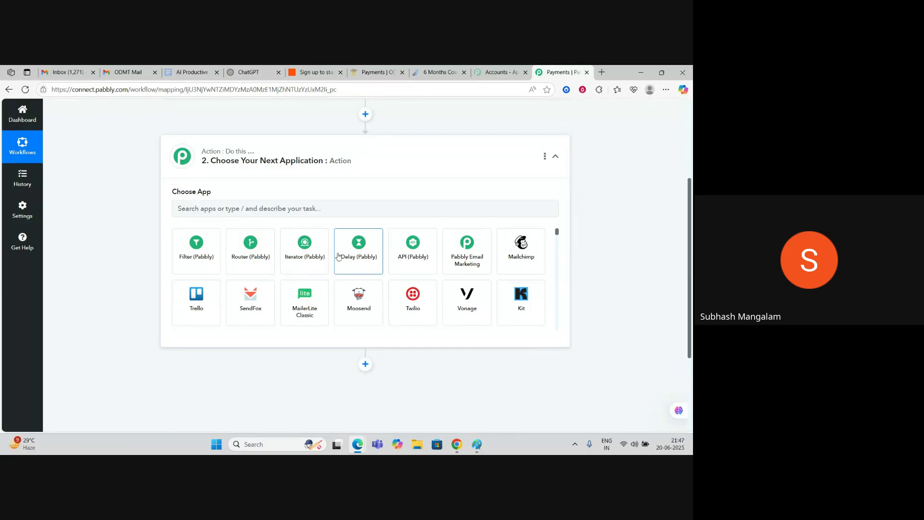
pyautogui.click(273, 208)
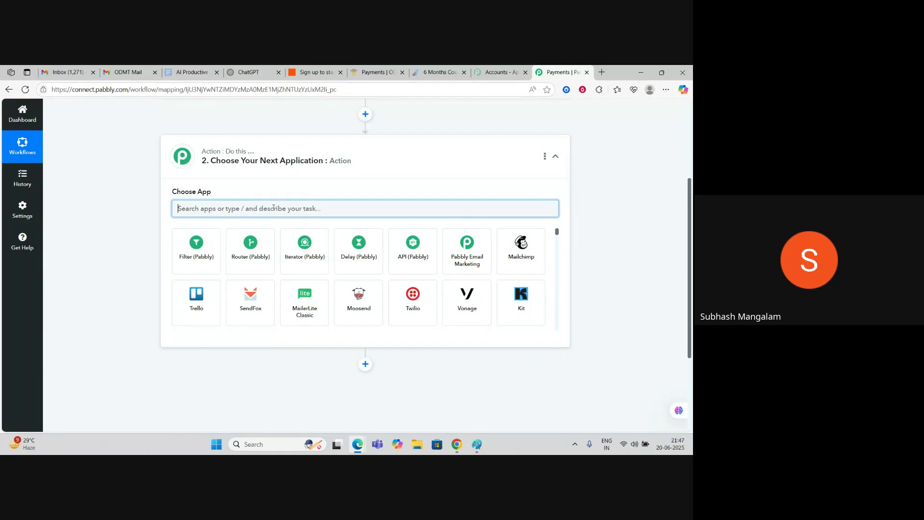
pyautogui.write('doub')
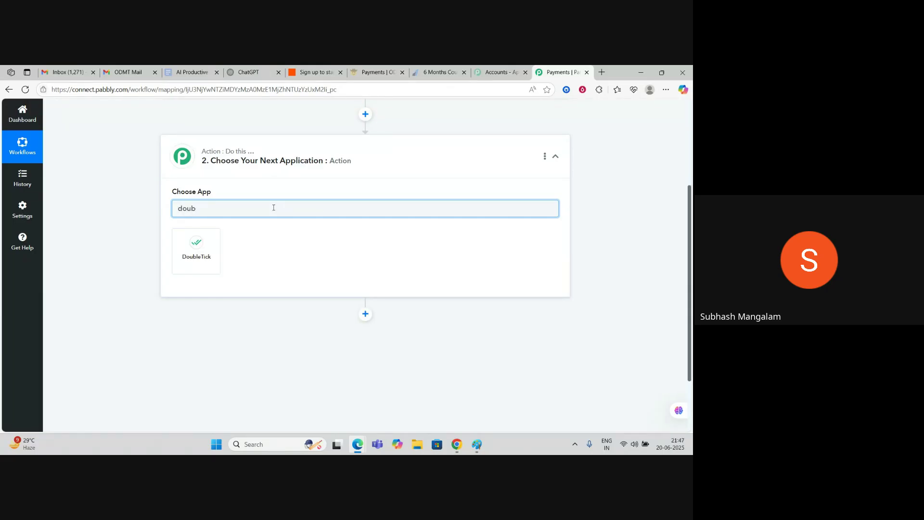
pyautogui.click(186, 252)
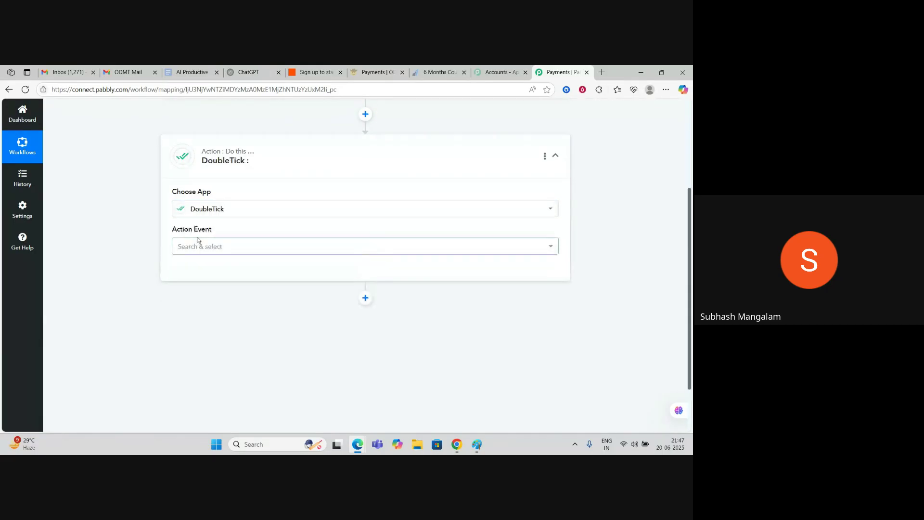
pyautogui.click(213, 248)
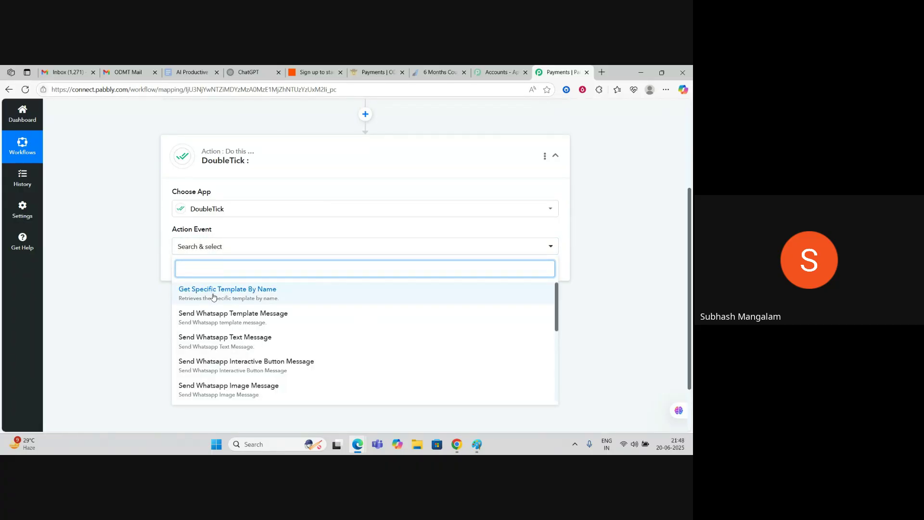
pyautogui.click(227, 345)
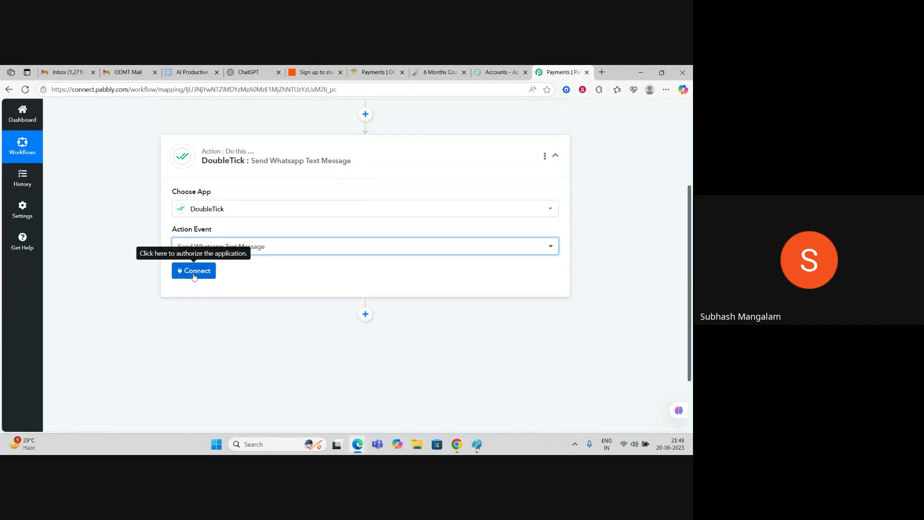
# Step: Review the Payments workflow's trigger and action, and look at the lead automation diagram in Paint
pyautogui.scroll(3, 274, 291)
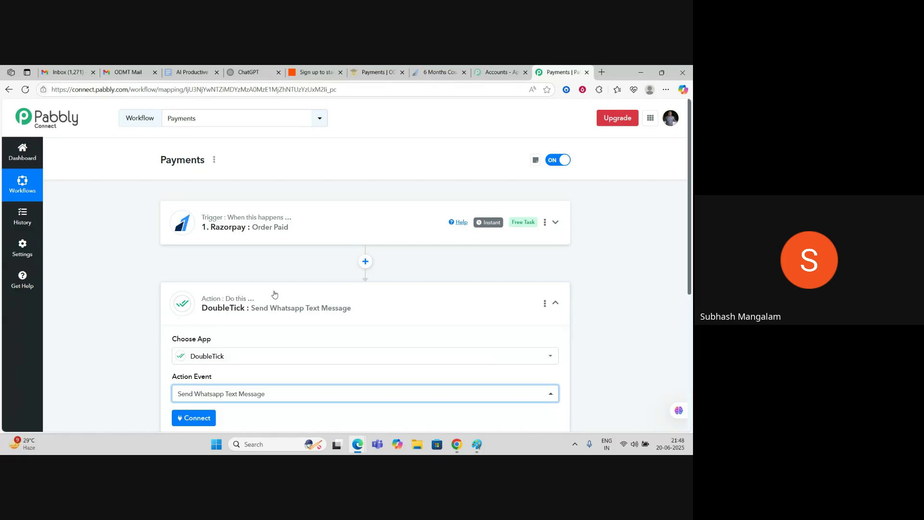
pyautogui.scroll(-2, 610, 278)
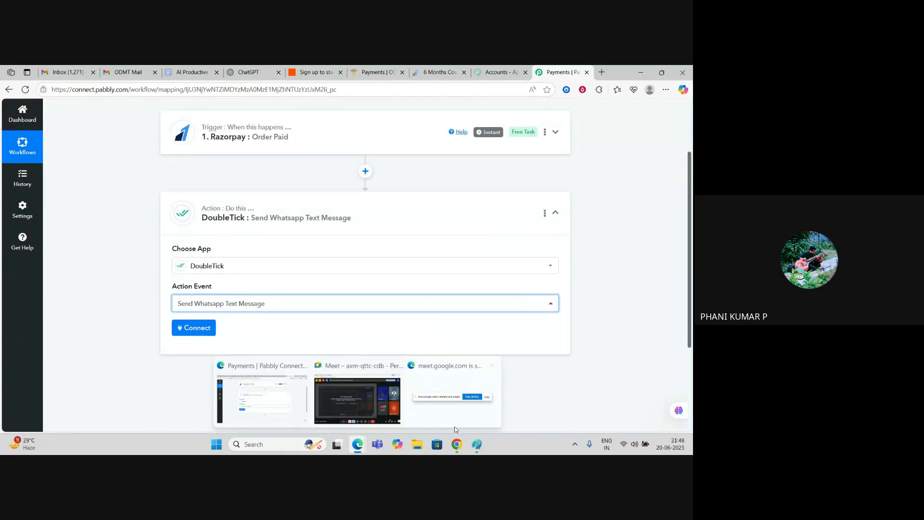
pyautogui.click(484, 446)
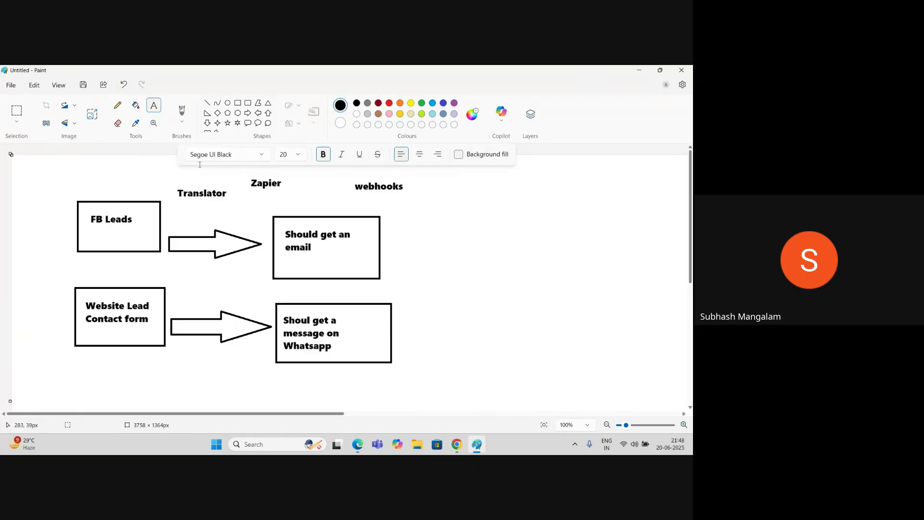
pyautogui.click(640, 72)
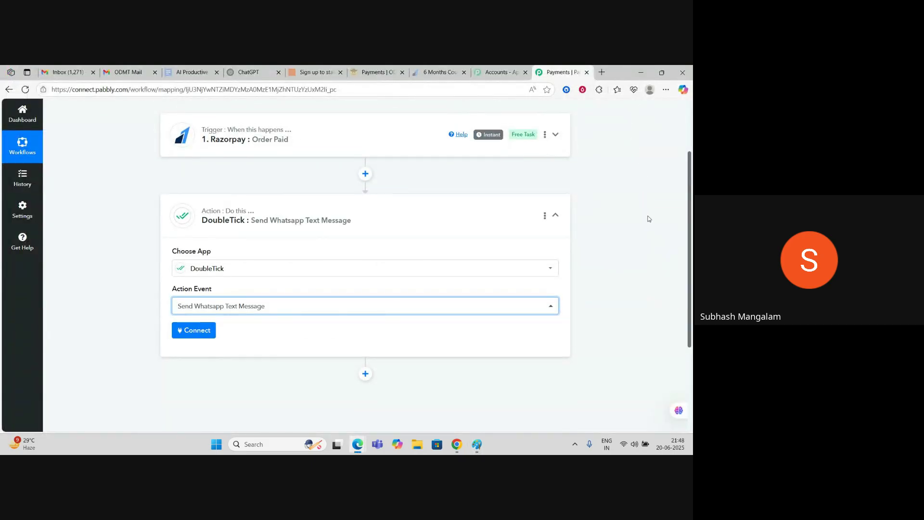
pyautogui.scroll(2, 649, 219)
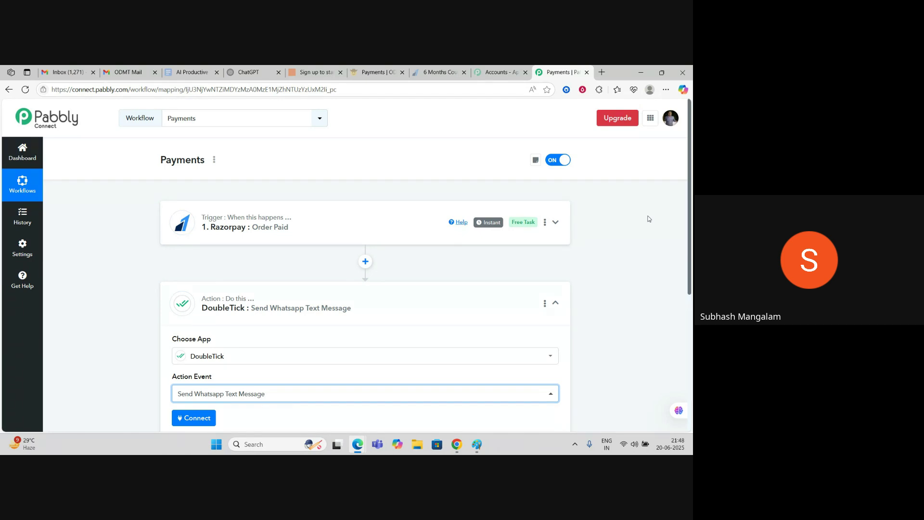
pyautogui.scroll(-3, 648, 219)
# Step: Go to the AI Workflow Automation list in the AI Productive Tools - 2025 document and check the Google Meet window
pyautogui.click(190, 72)
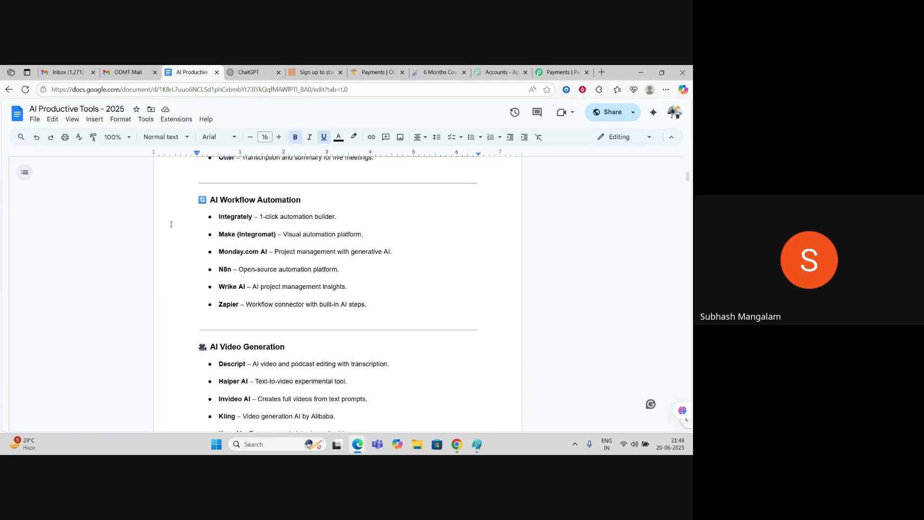
pyautogui.scroll(-1, 171, 224)
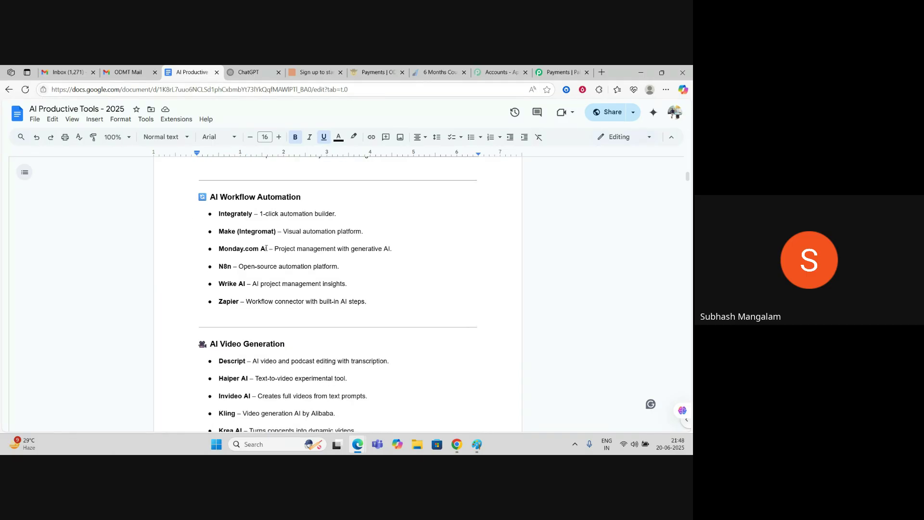
pyautogui.moveTo(359, 446)
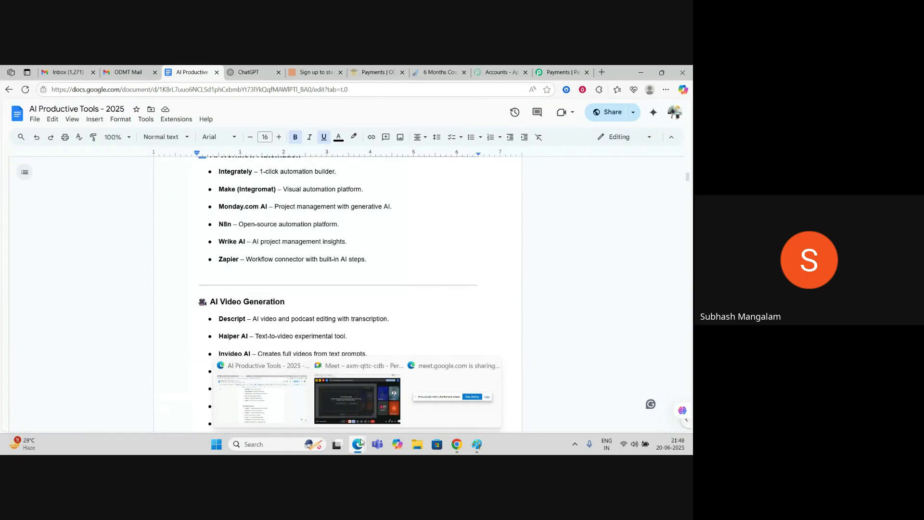
pyautogui.click(357, 411)
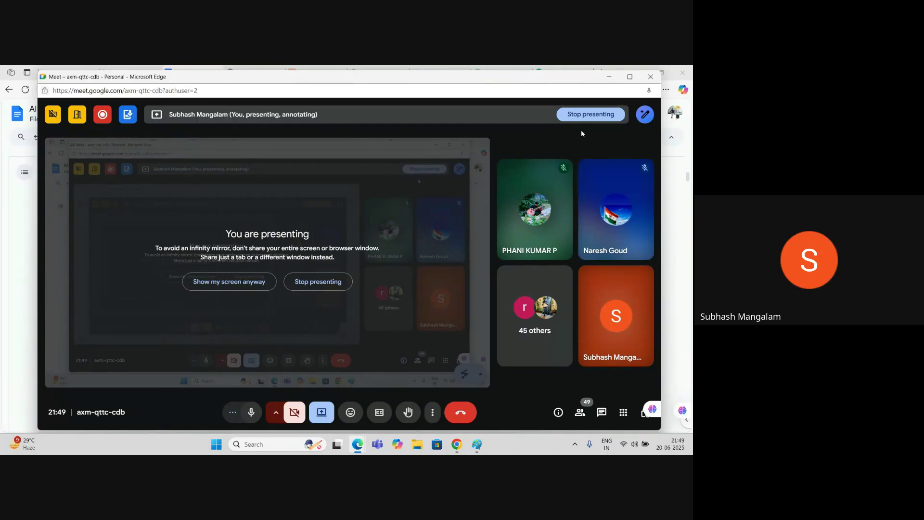
pyautogui.click(609, 78)
# Step: Look through the document's AI tool categories, from spreadsheet and scheduling tools to video generation, graphic design and data visualization
pyautogui.scroll(-9, 474, 264)
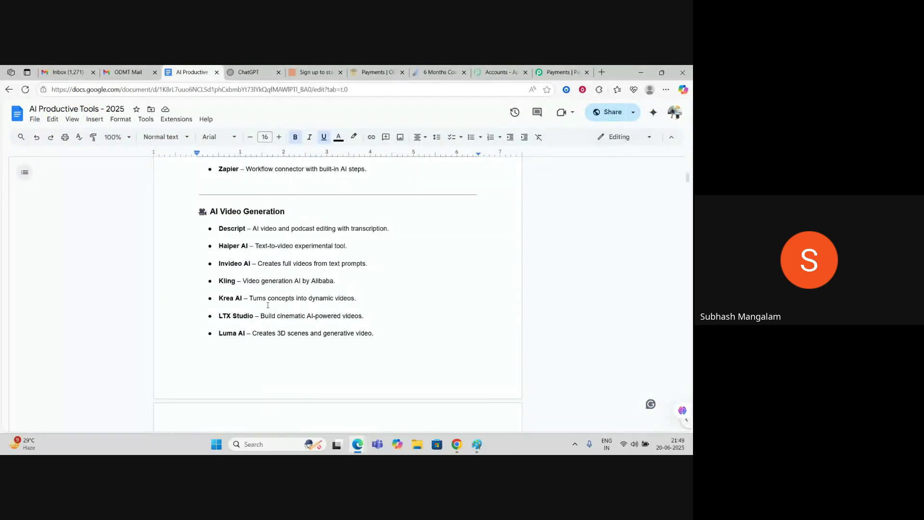
pyautogui.scroll(-2, 410, 276)
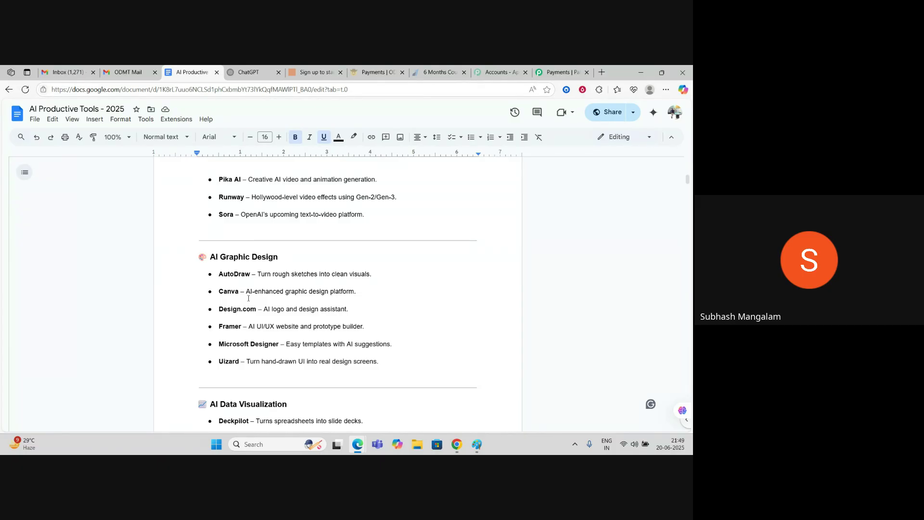
pyautogui.scroll(-4, 405, 316)
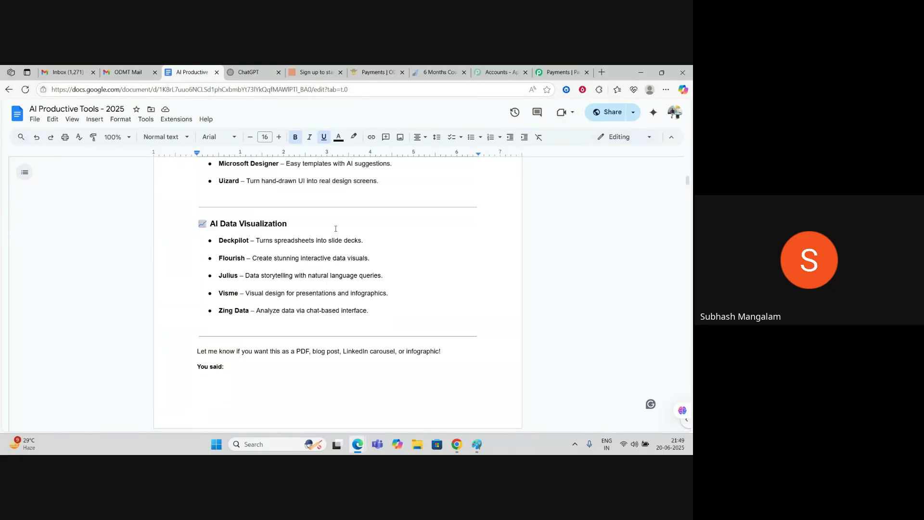
pyautogui.scroll(2, 396, 252)
pyautogui.scroll(-10, 411, 242)
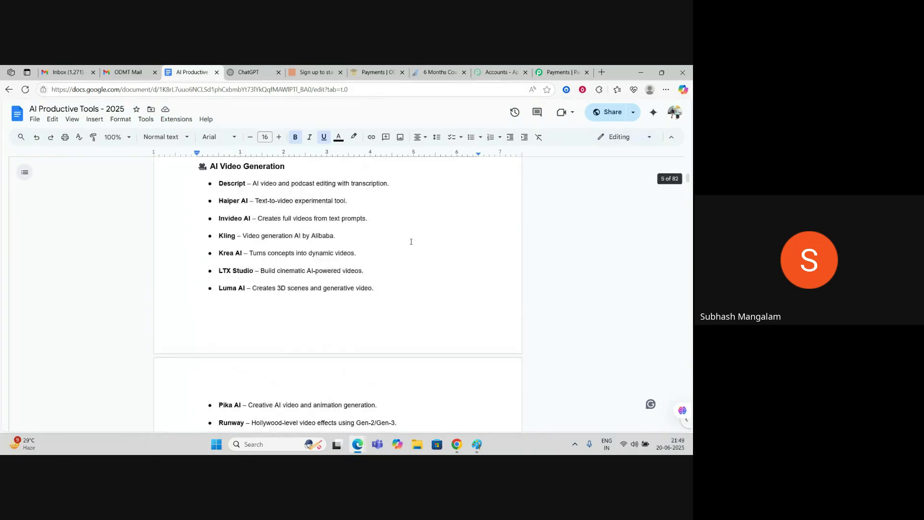
pyautogui.scroll(4, 411, 241)
pyautogui.scroll(6, 412, 241)
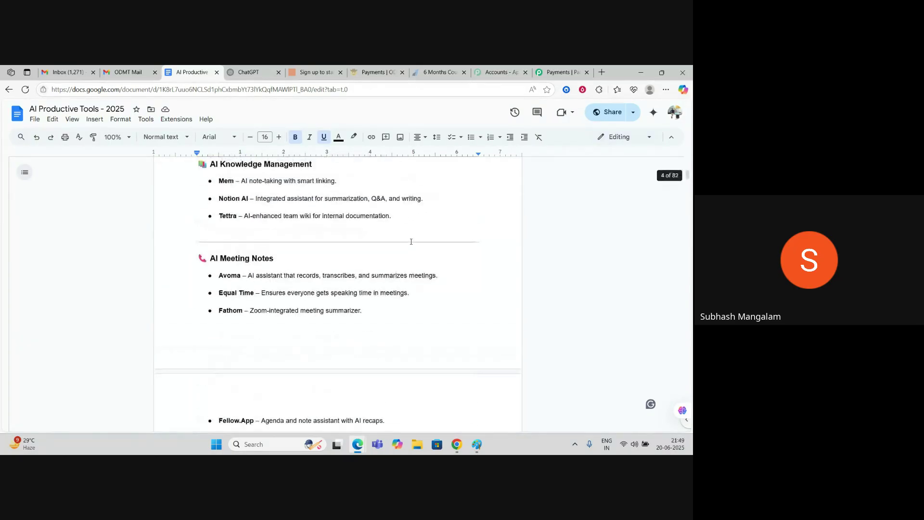
pyautogui.scroll(7, 411, 242)
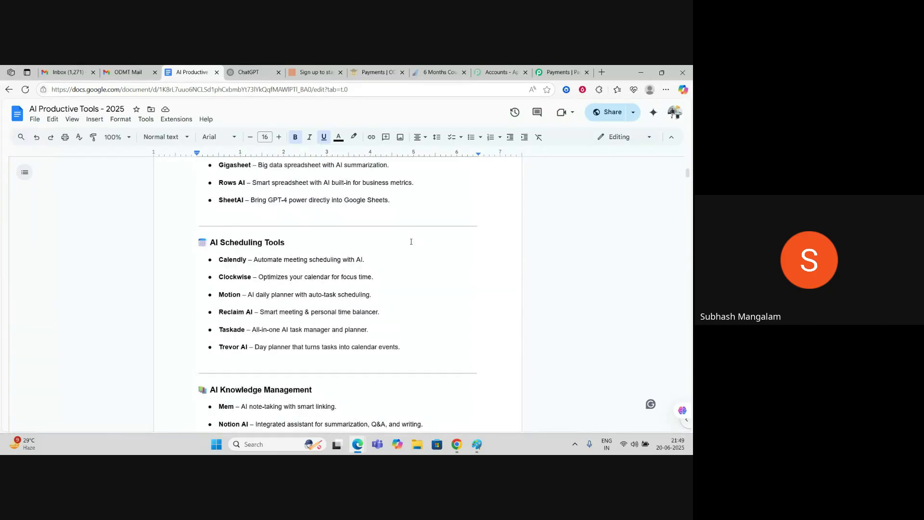
pyautogui.scroll(4, 411, 242)
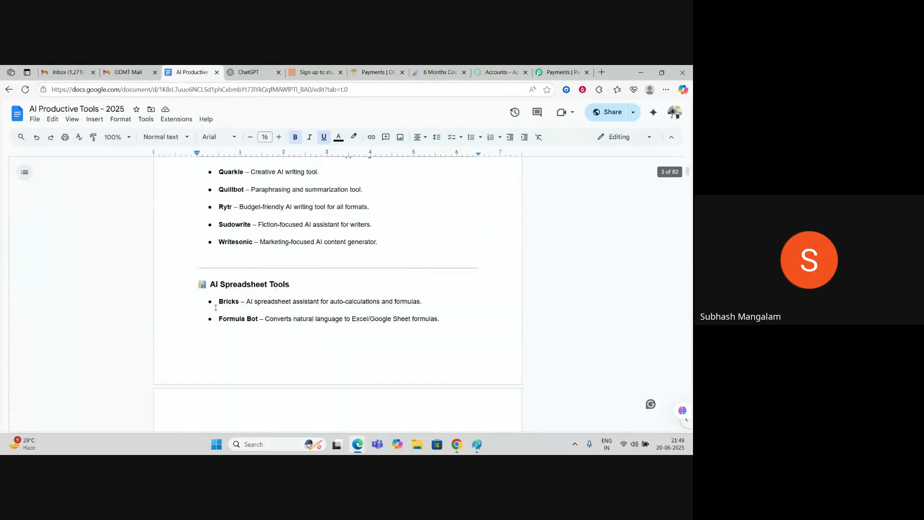
pyautogui.scroll(-20, 357, 300)
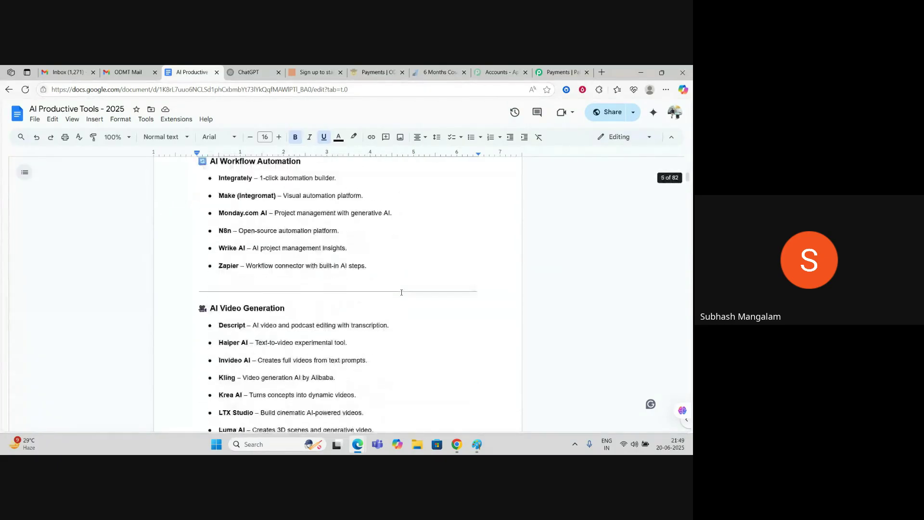
pyautogui.scroll(-10, 401, 292)
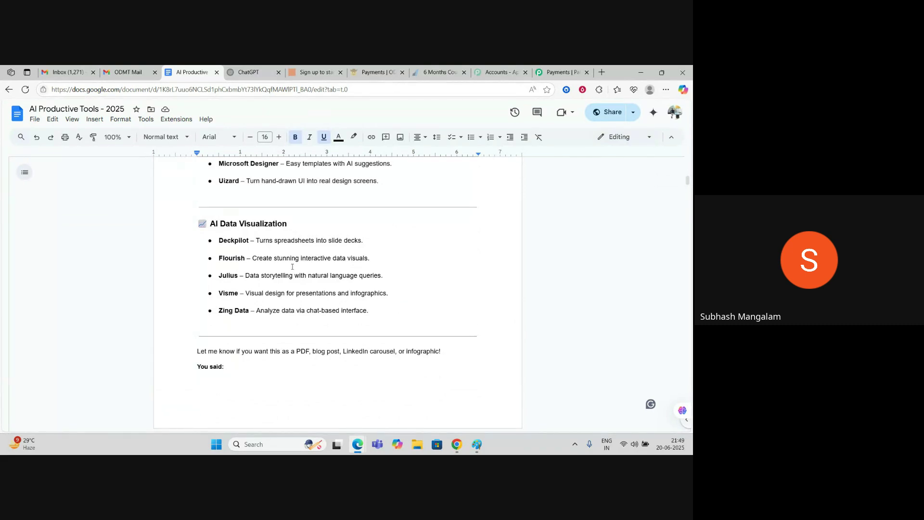
# Step: Copy the Deckpilot name from the document, search Google for "Deckpilot ai" and open the Deckpilot website
pyautogui.moveTo(220, 242); pyautogui.dragTo(248, 242)
pyautogui.hotkey('ctrl', 'c')
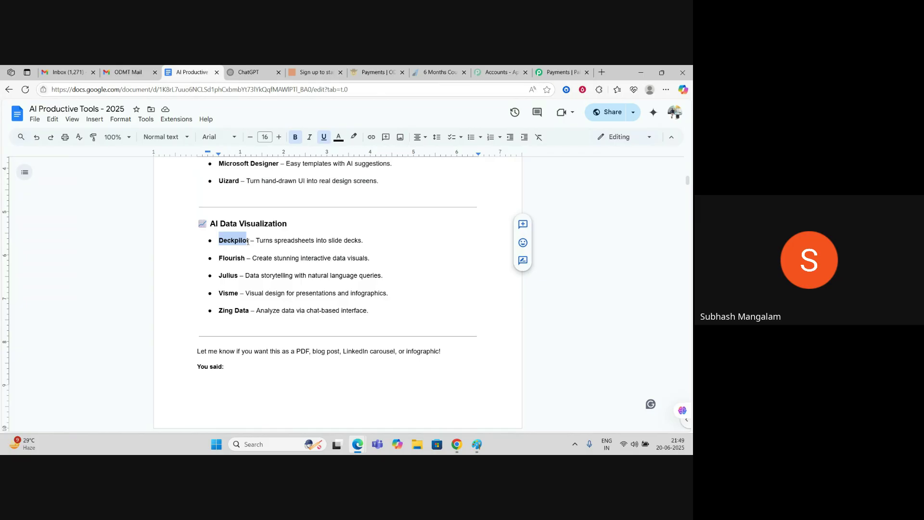
pyautogui.click(314, 72)
pyautogui.click(201, 90)
pyautogui.write('goo')
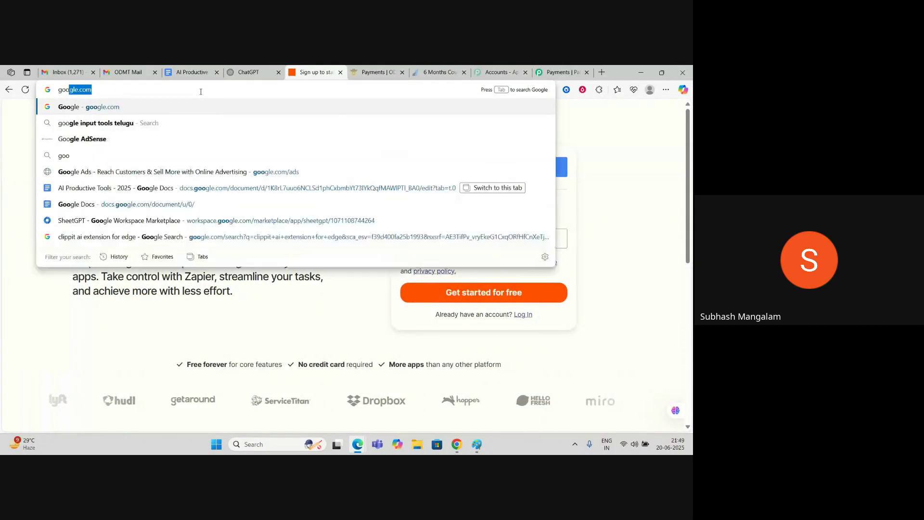
pyautogui.press('Return')
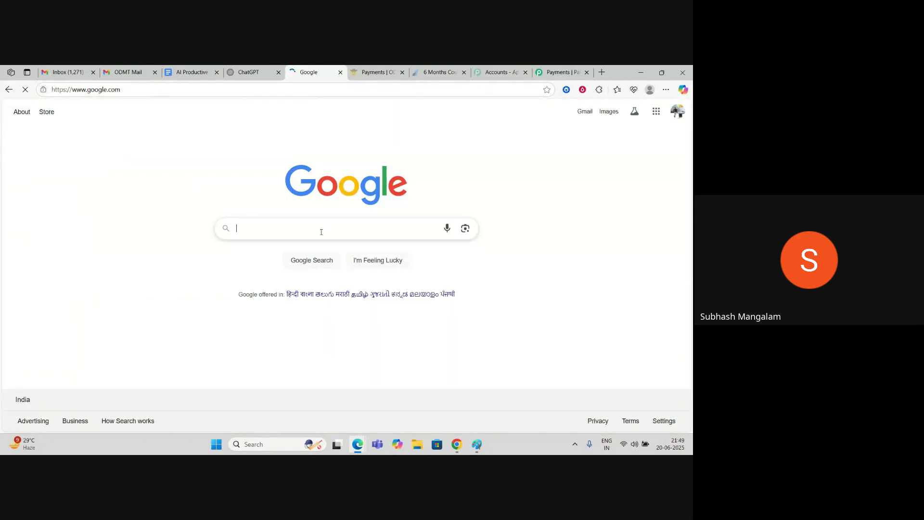
pyautogui.click(309, 223)
pyautogui.hotkey('ctrl', 'v')
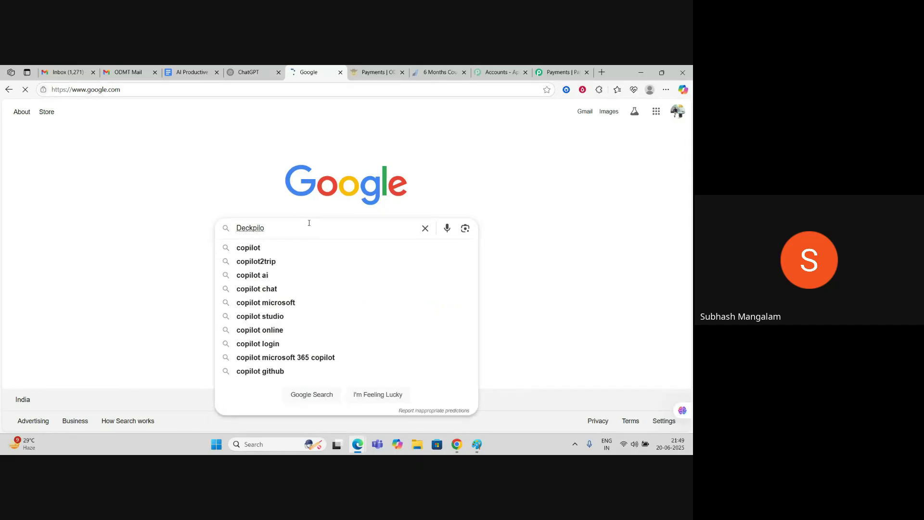
pyautogui.write('t ai')
pyautogui.press('Return')
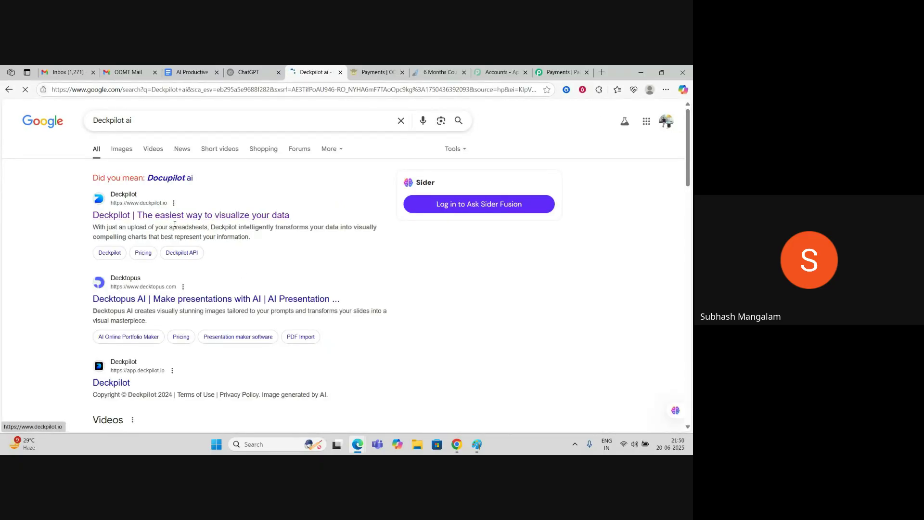
pyautogui.click(210, 219)
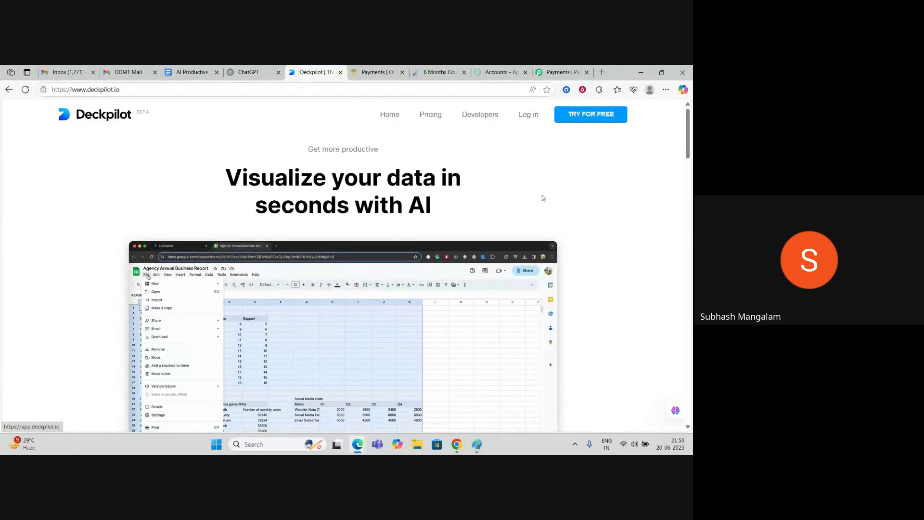
# Step: Look at the chart demo on the Deckpilot homepage and log in to the app
pyautogui.scroll(-2, 559, 199)
pyautogui.scroll(-1, 559, 199)
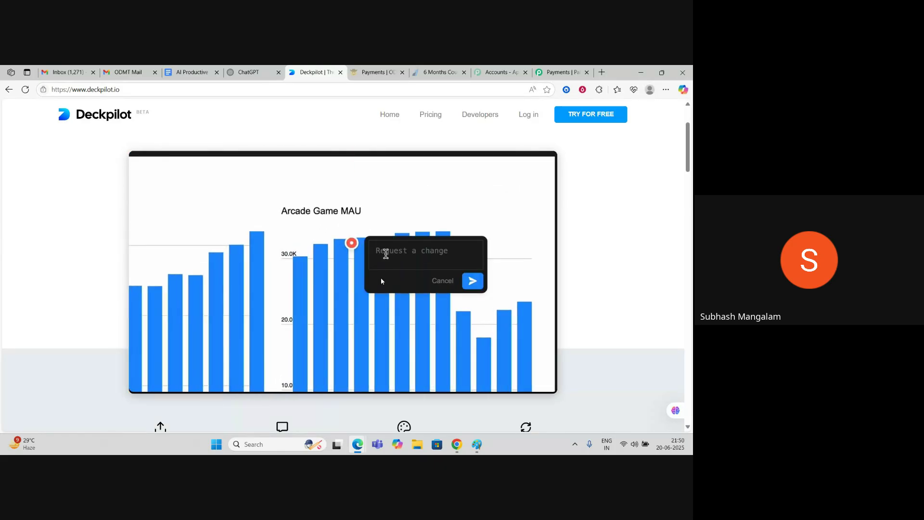
pyautogui.click(531, 114)
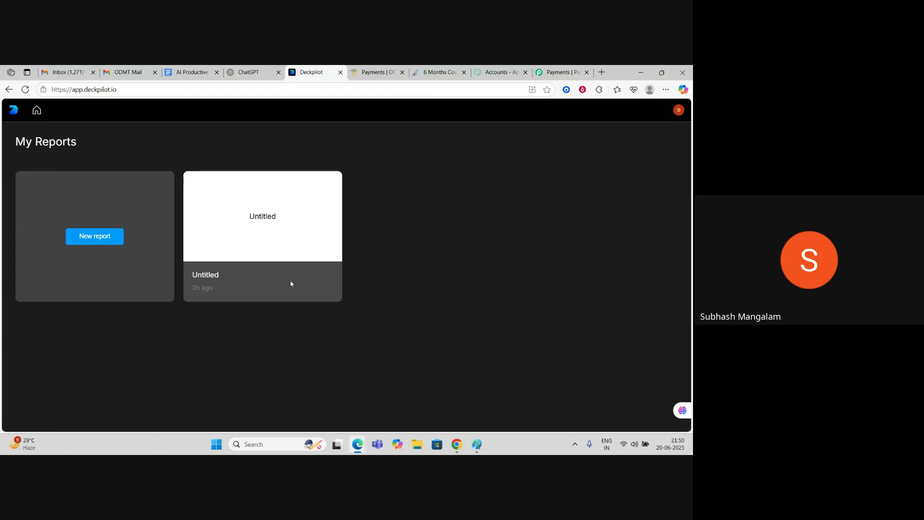
# Step: Open the existing Untitled report, look through its sales slides and return to My Reports
pyautogui.click(260, 232)
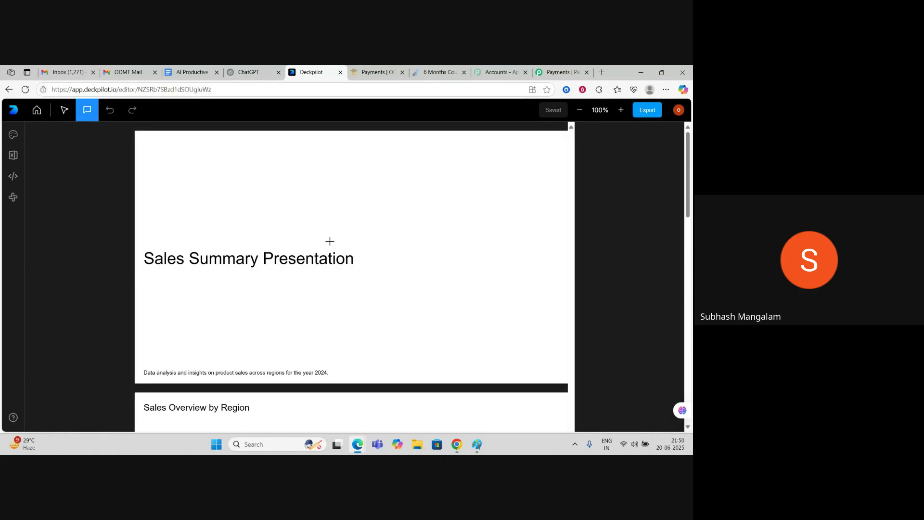
pyautogui.scroll(-10, 332, 248)
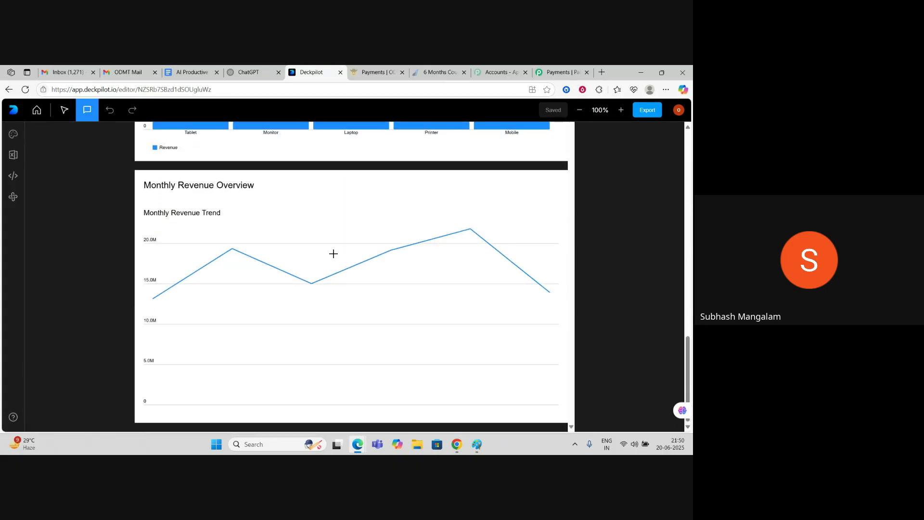
pyautogui.scroll(10, 333, 254)
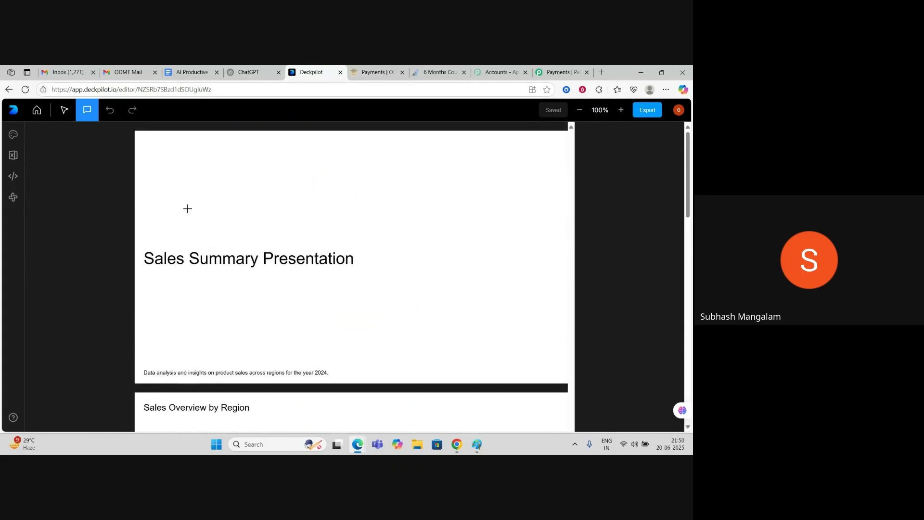
pyautogui.click(9, 89)
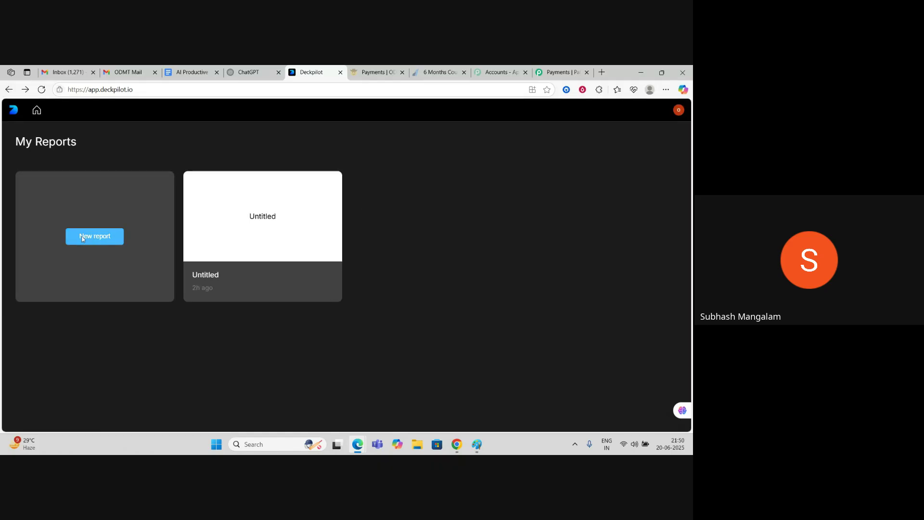
# Step: Start a new report and upload deckpilot_sample_sales_data from the Downloads folder
pyautogui.click(103, 240)
pyautogui.click(359, 276)
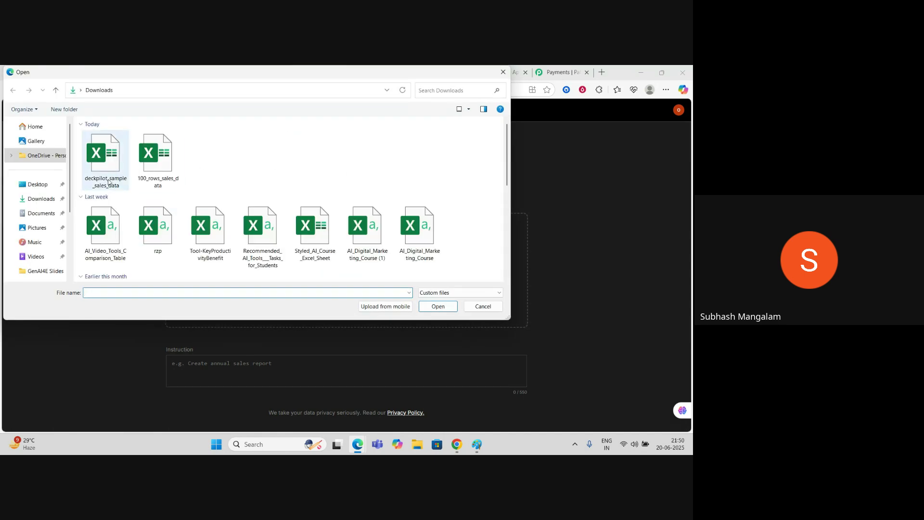
pyautogui.click(104, 159)
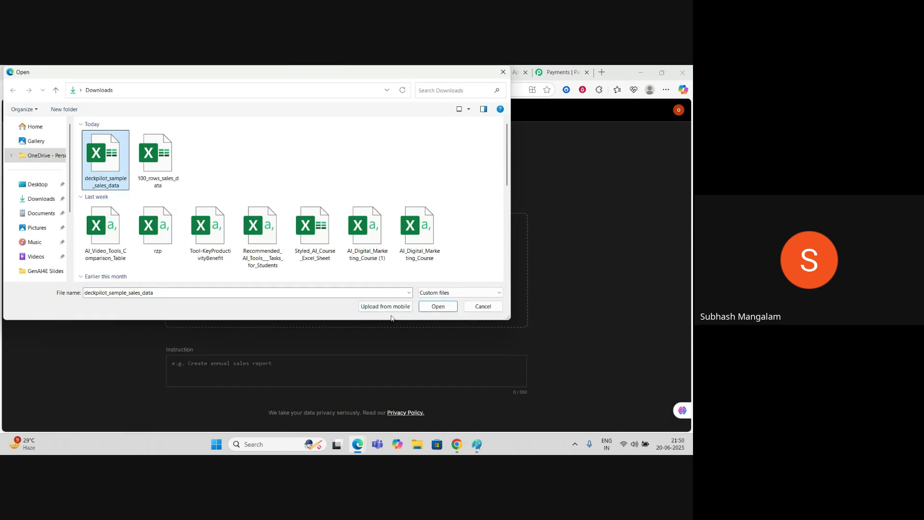
pyautogui.click(437, 307)
pyautogui.scroll(-1, 457, 284)
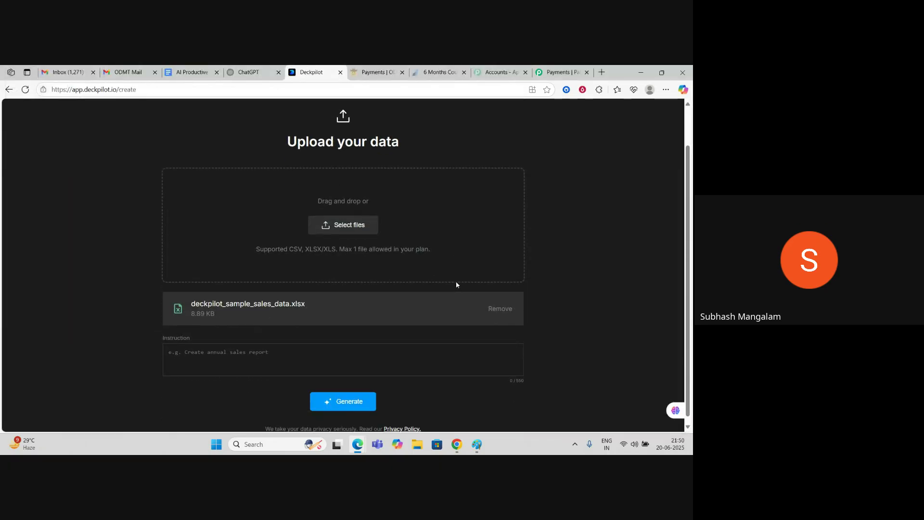
# Step: Generate the report with the instruction "summarise the report"
pyautogui.click(223, 361)
pyautogui.write('summarise the report')
pyautogui.click(330, 401)
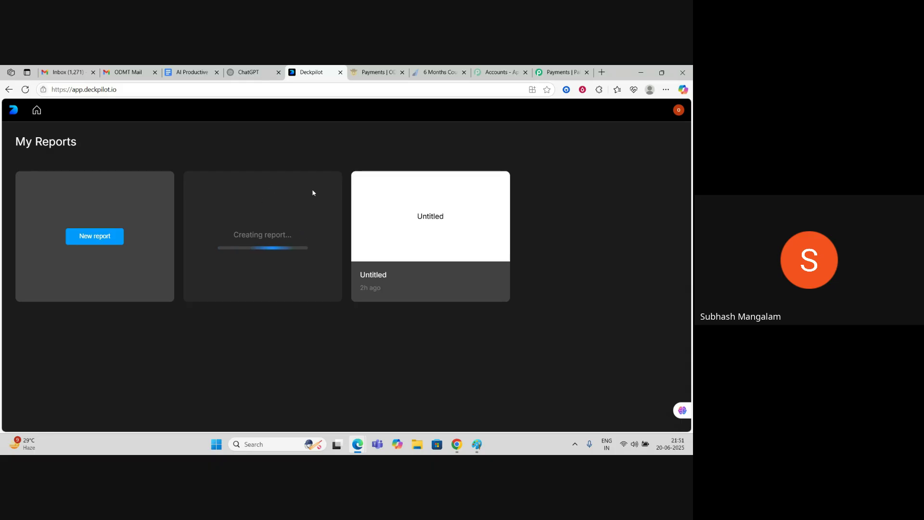
# Step: Return to the AI Productive Tools - 2025 document and look through its presentation, coding and email assistance tool lists
pyautogui.click(184, 73)
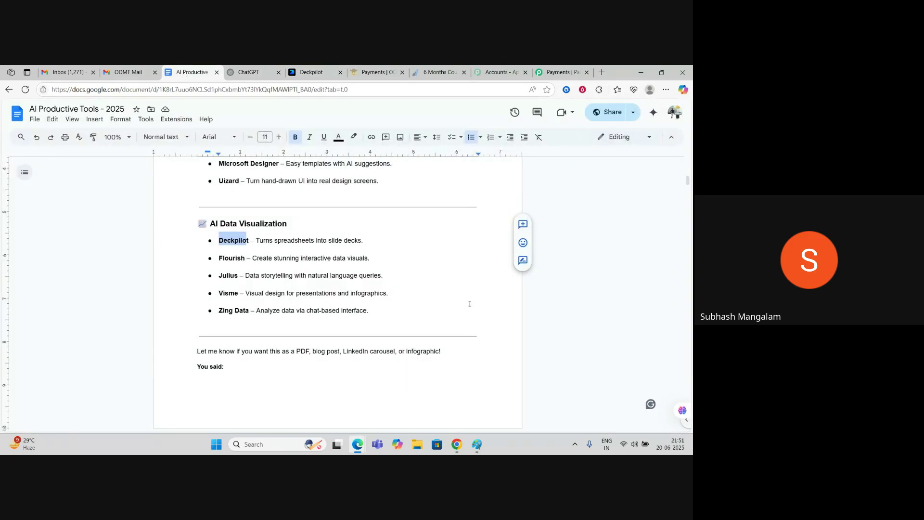
pyautogui.click(470, 304)
pyautogui.scroll(20, 452, 314)
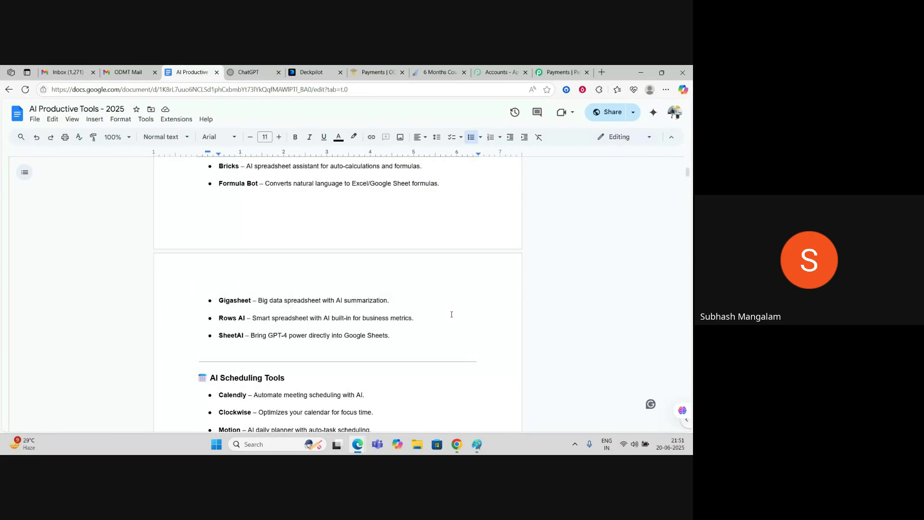
pyautogui.scroll(20, 451, 314)
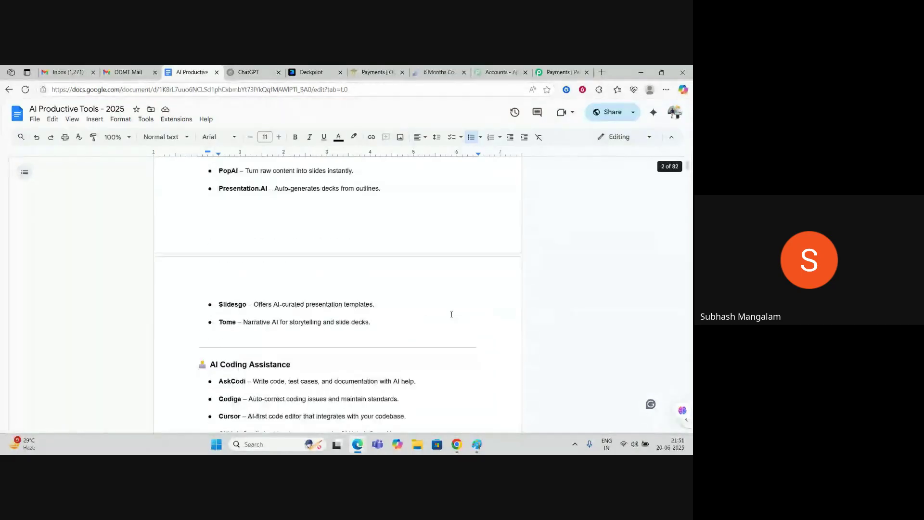
pyautogui.scroll(-5, 451, 314)
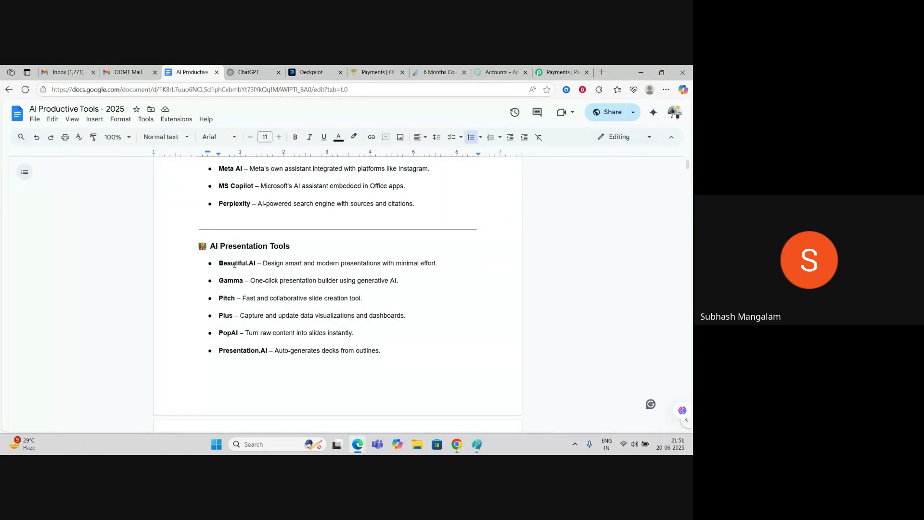
pyautogui.scroll(-6, 342, 306)
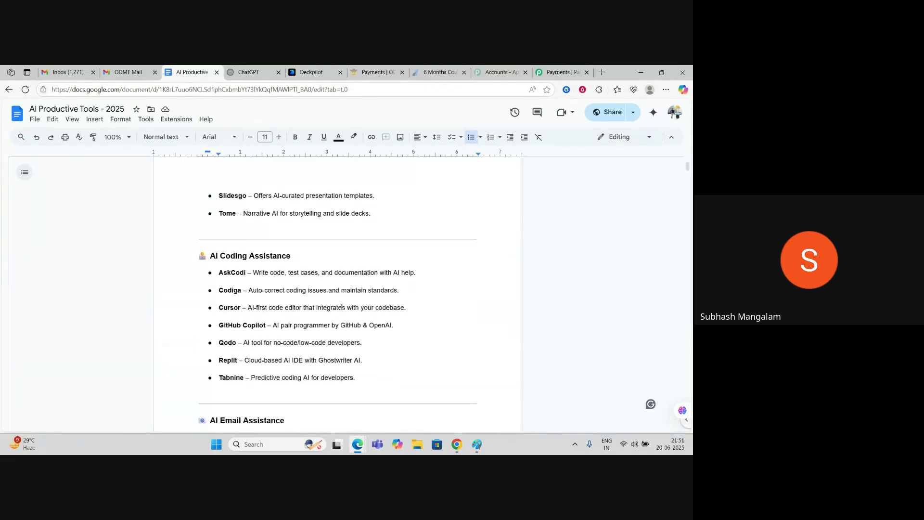
pyautogui.scroll(-5, 341, 306)
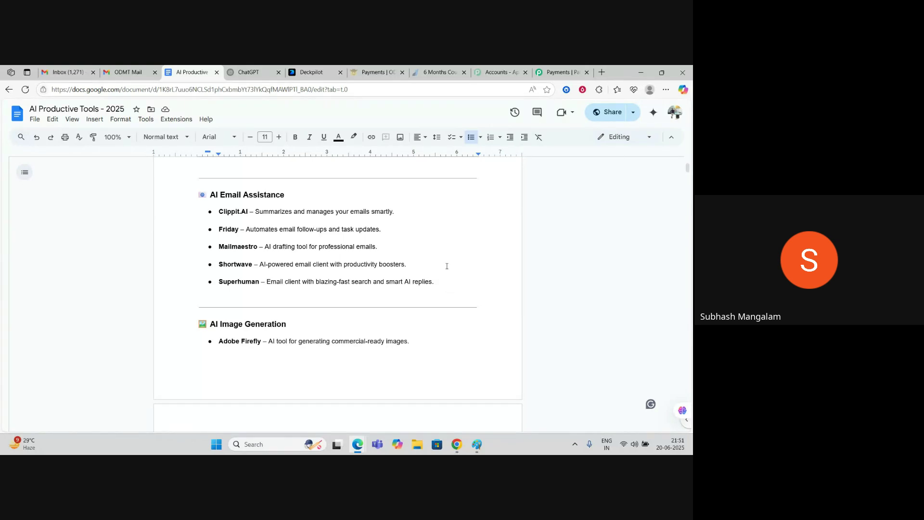
# Step: Switch to Chrome, open the Sider assistant and ask it "what is seo"
pyautogui.click(457, 444)
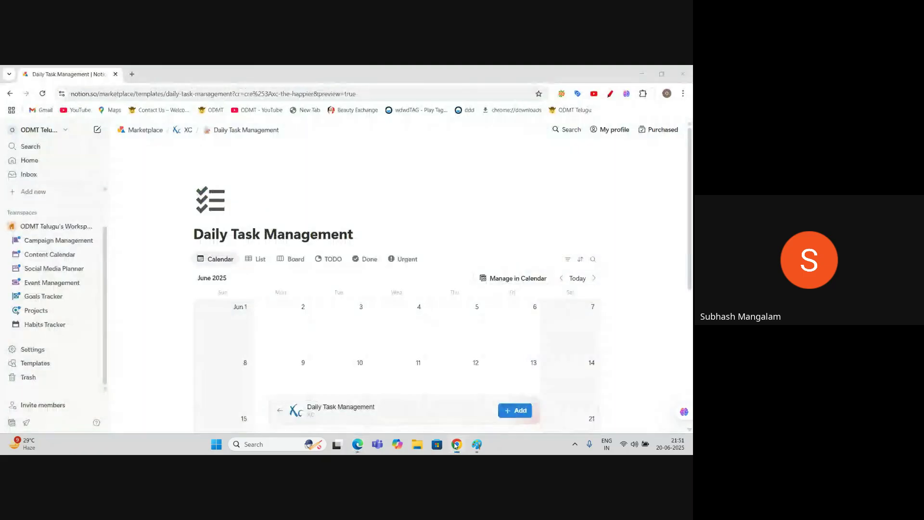
pyautogui.click(626, 93)
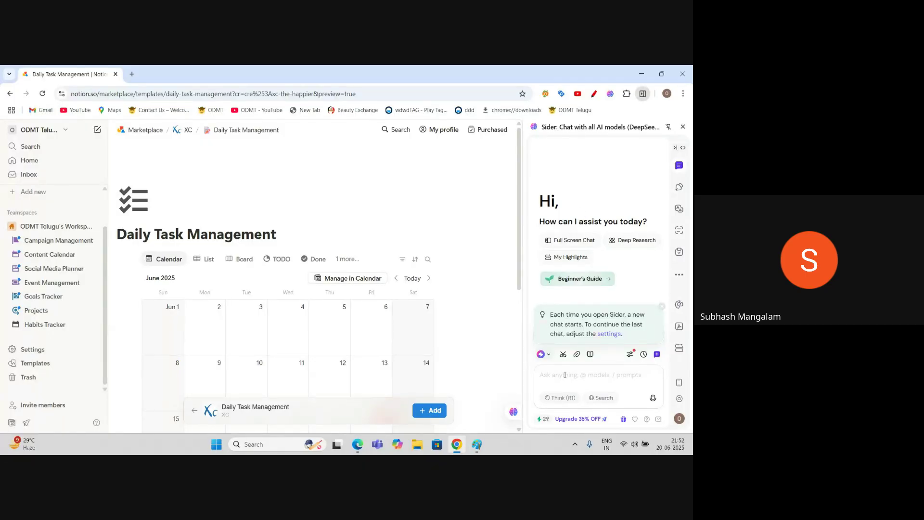
pyautogui.write('what is seo')
pyautogui.press('Return')
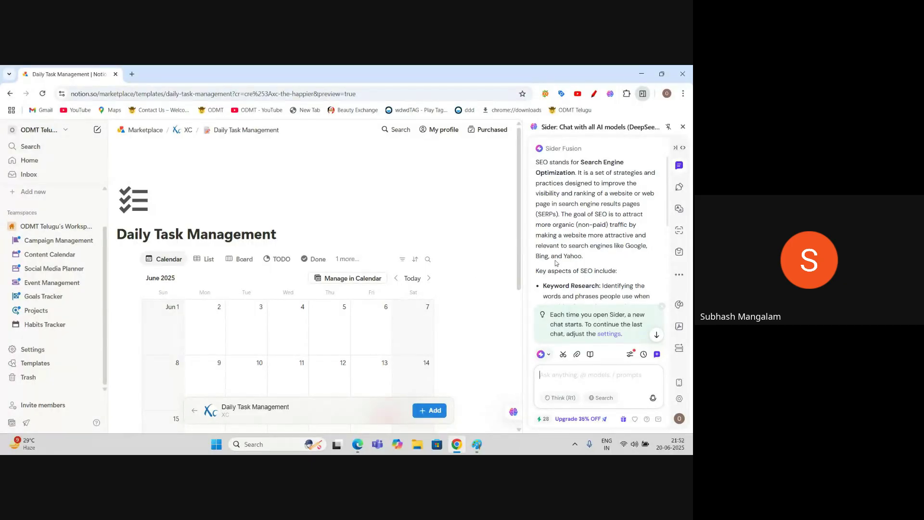
# Step: Search for "odmt" in a new browser tab and open the ODMT website
pyautogui.click(132, 74)
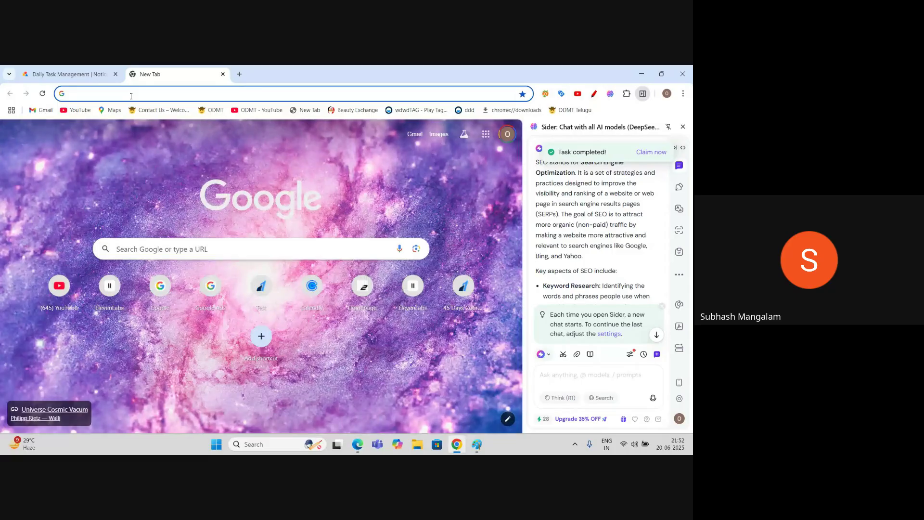
pyautogui.write('odmt')
pyautogui.press('Return')
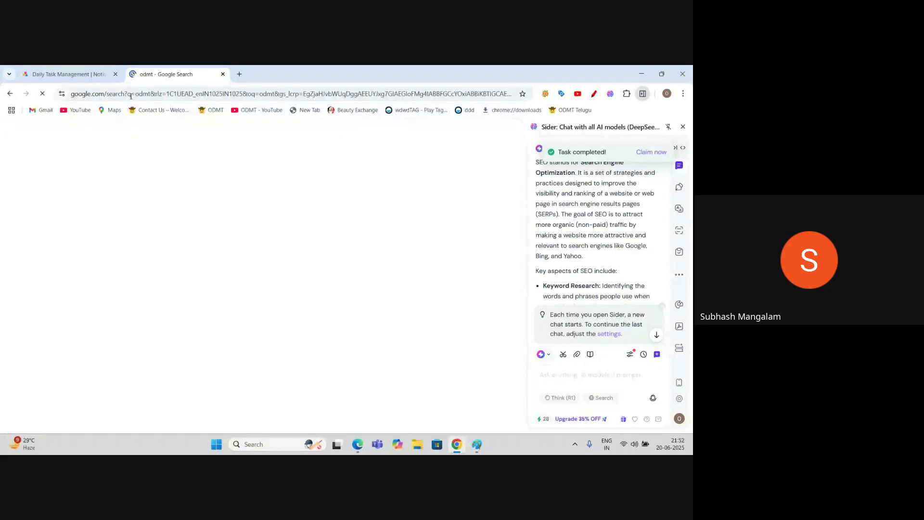
pyautogui.click(26, 219)
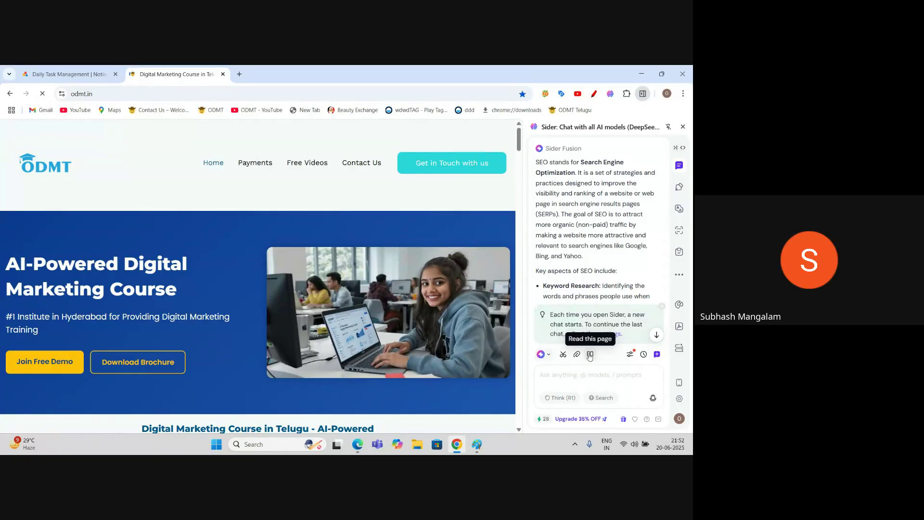
# Step: Have Sider read the ODMT homepage and summarize it, and look through the abstract and key points
pyautogui.click(590, 355)
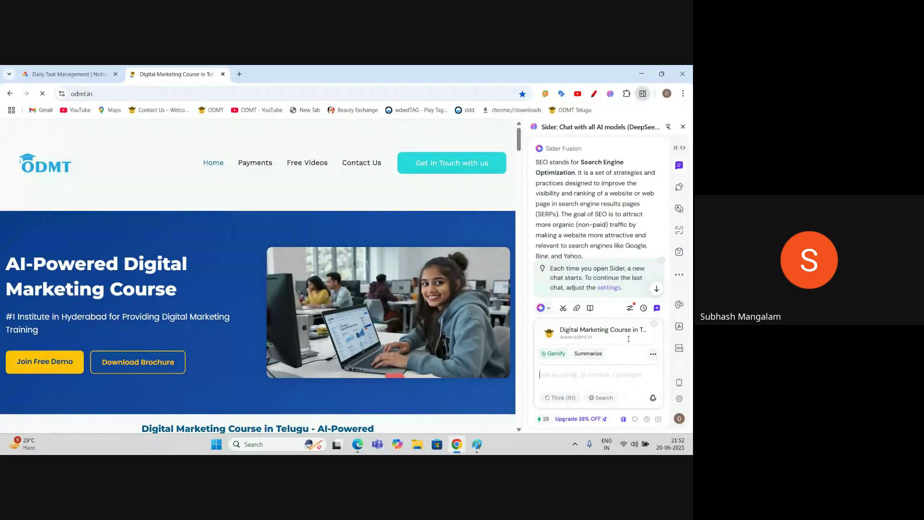
pyautogui.click(589, 353)
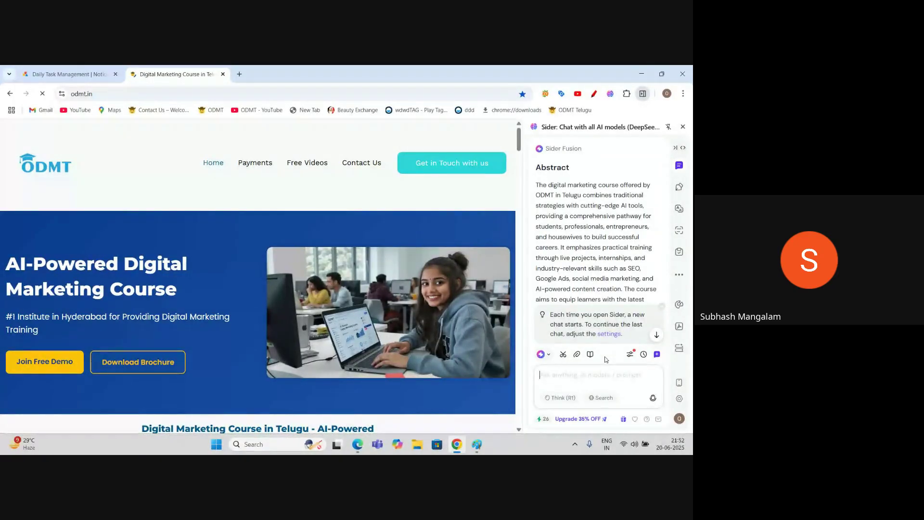
pyautogui.scroll(-3, 598, 212)
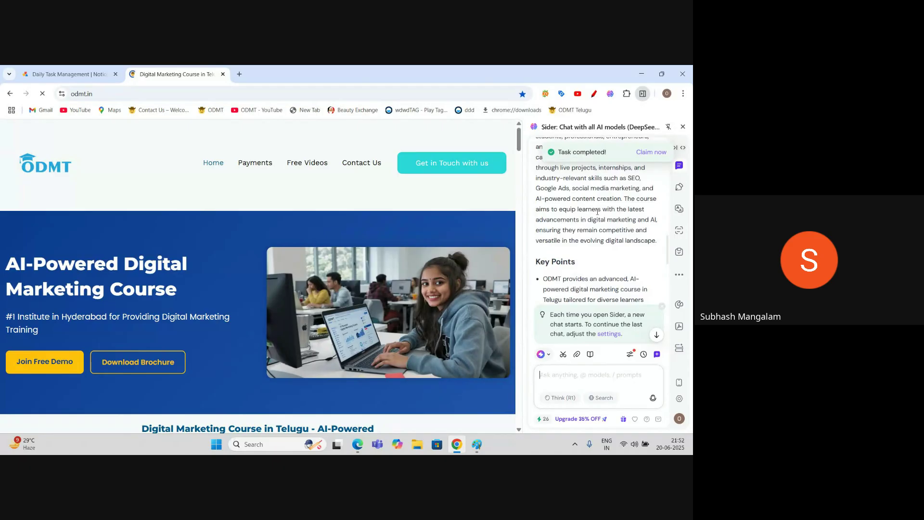
pyautogui.scroll(-6, 598, 212)
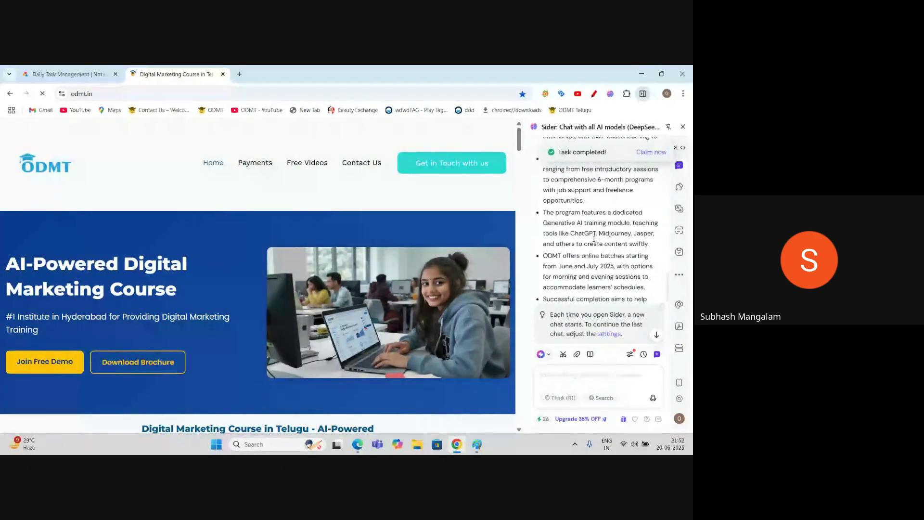
pyautogui.scroll(-4, 594, 239)
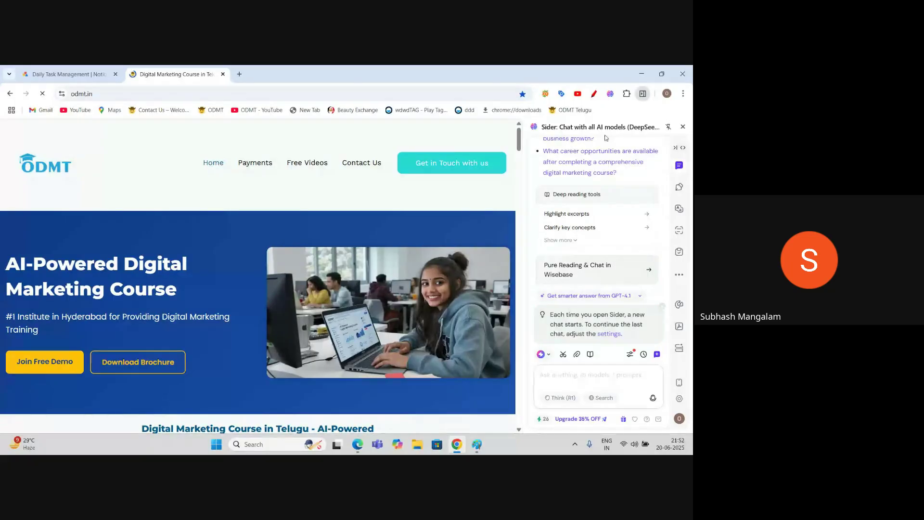
# Step: Look through the basic and advanced AI models offered in Sider's model list
pyautogui.click(549, 355)
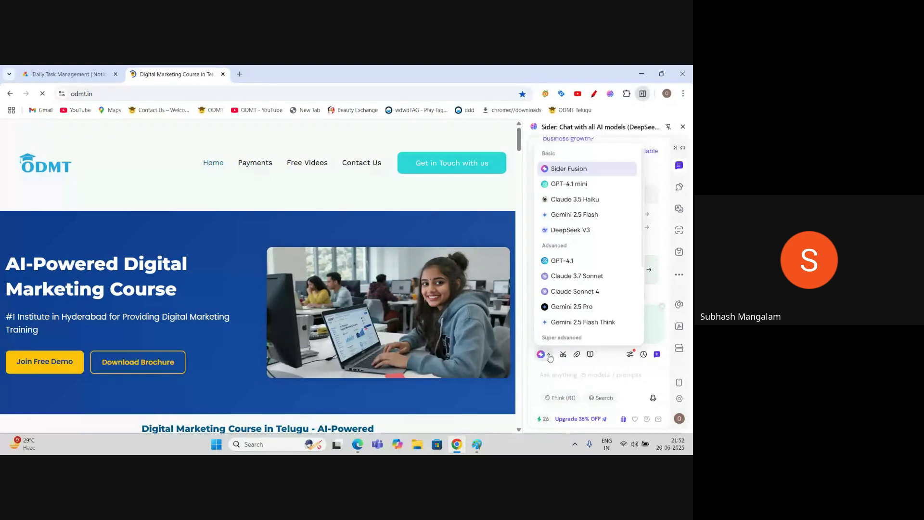
pyautogui.moveTo(568, 185)
pyautogui.moveTo(563, 236)
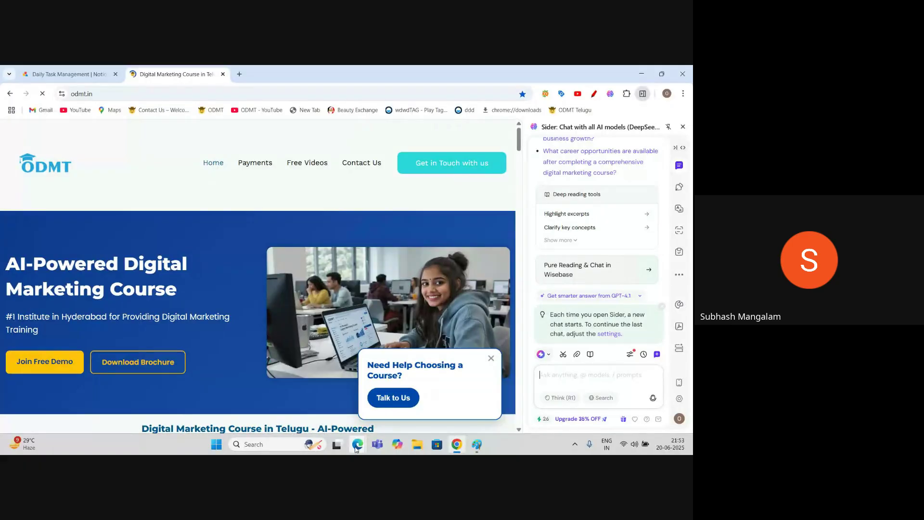
# Step: Switch to the AI Productive Tools document in Edge and look through the categories from image generation to knowledge management
pyautogui.moveTo(357, 444)
pyautogui.click(277, 410)
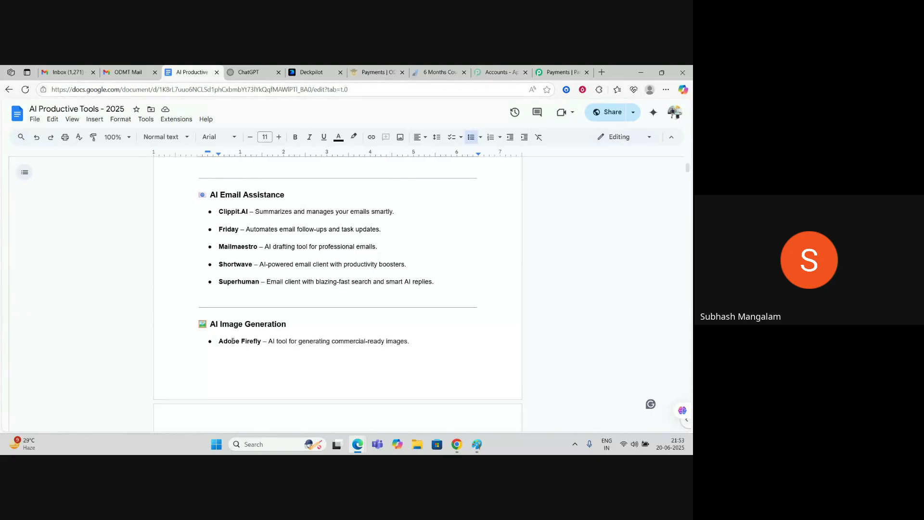
pyautogui.scroll(-4, 233, 340)
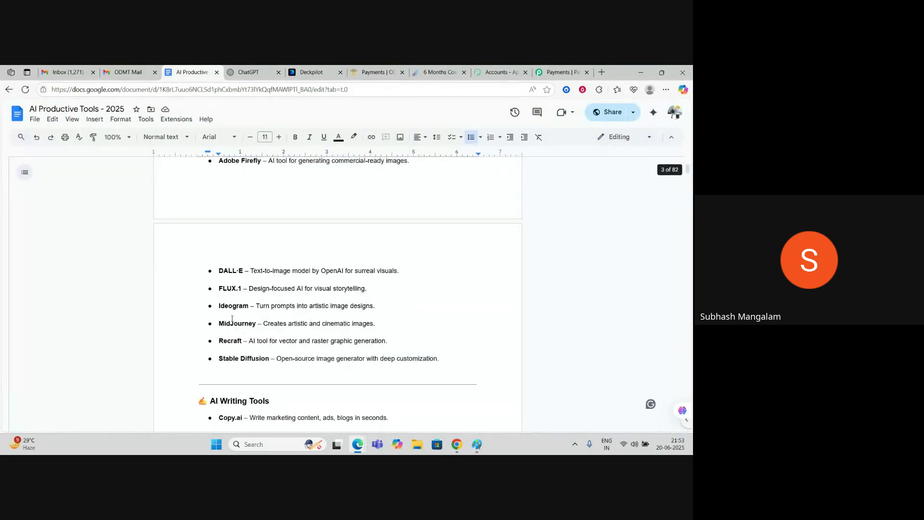
pyautogui.scroll(-4, 232, 319)
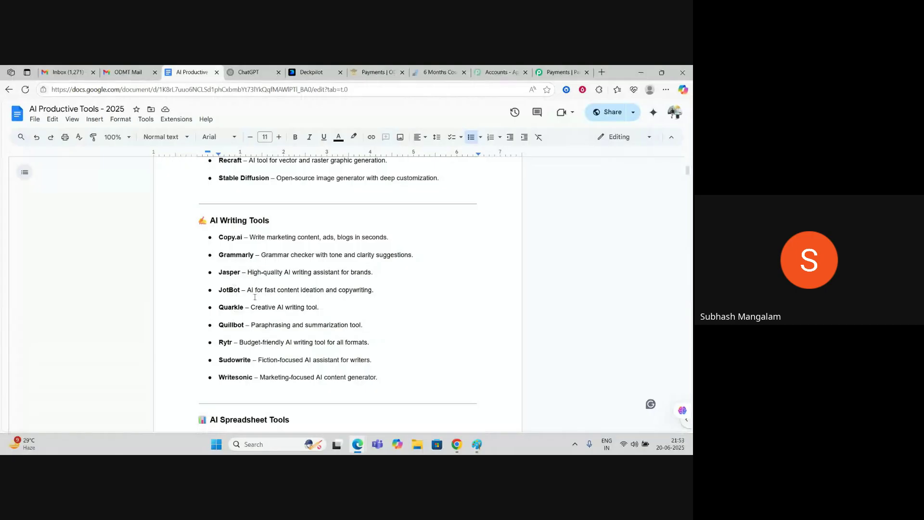
pyautogui.scroll(-4, 278, 298)
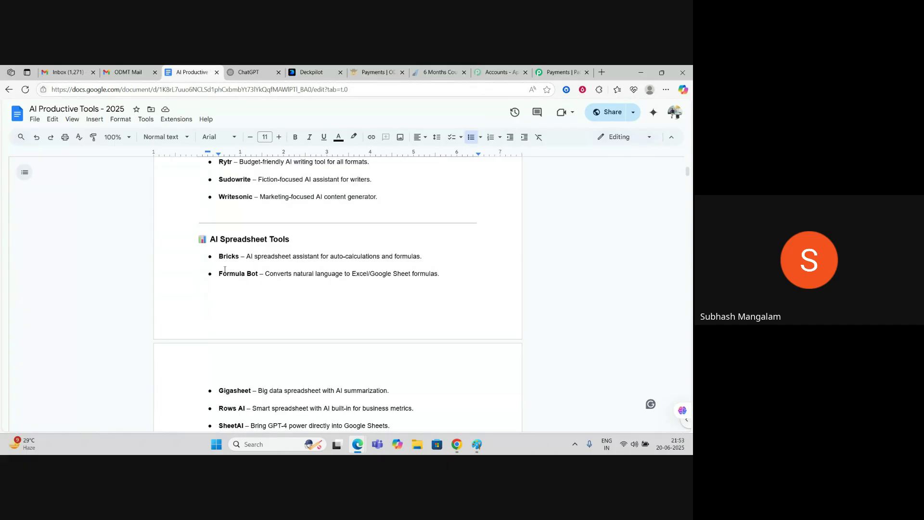
pyautogui.scroll(-5, 270, 279)
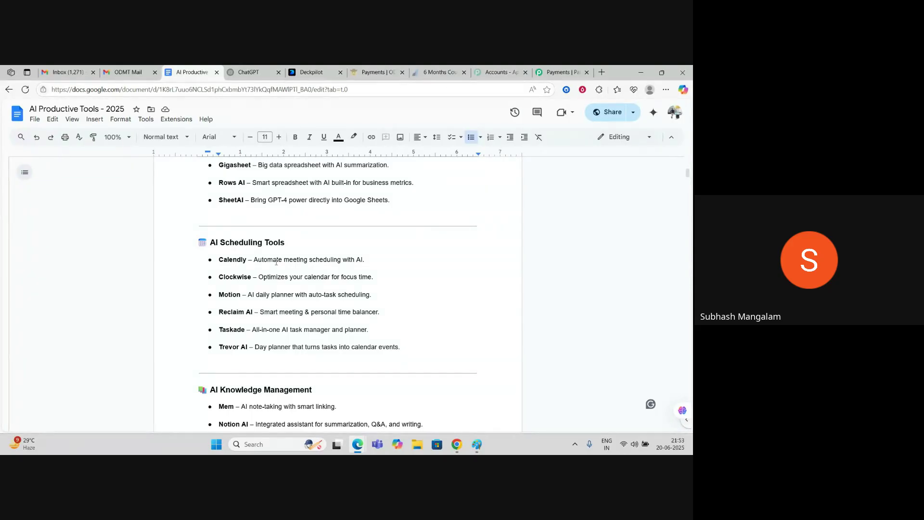
pyautogui.scroll(-3, 270, 267)
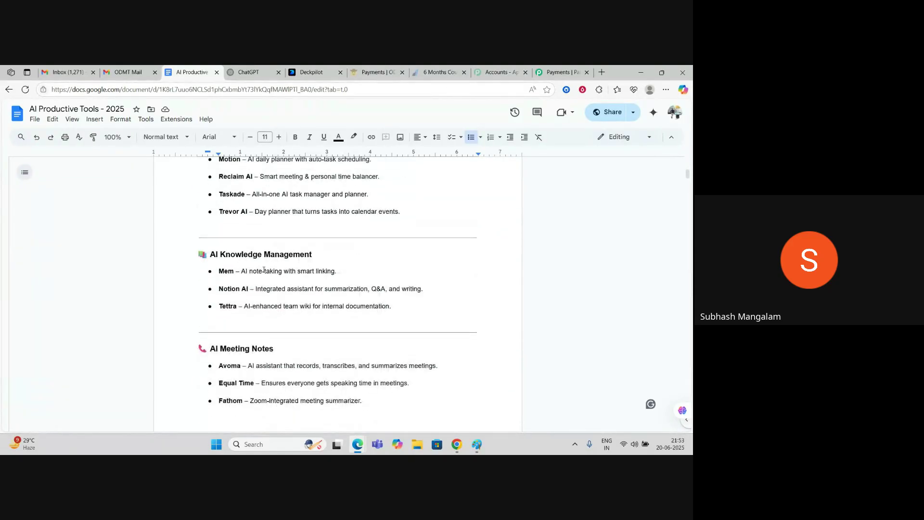
# Step: Switch to Chrome and look over the calendar in Notion's Daily Task Management template
pyautogui.click(456, 444)
pyautogui.click(35, 74)
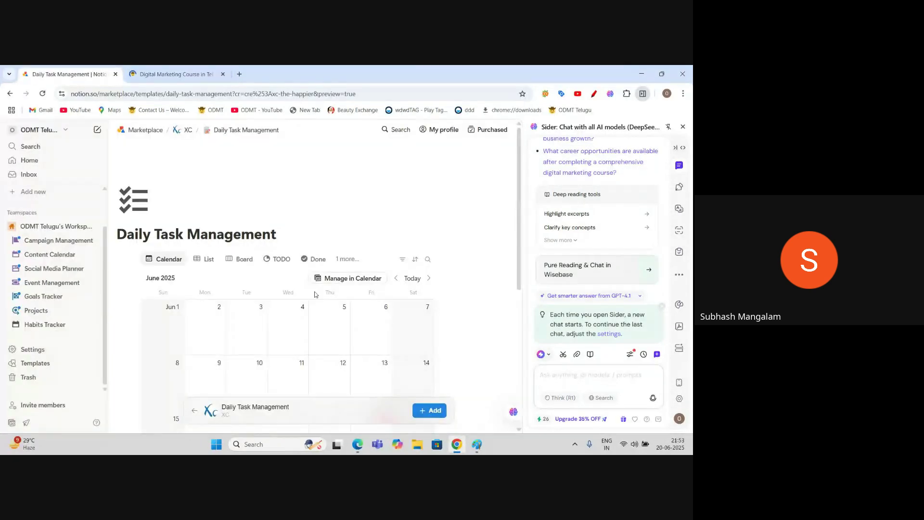
pyautogui.scroll(-5, 317, 295)
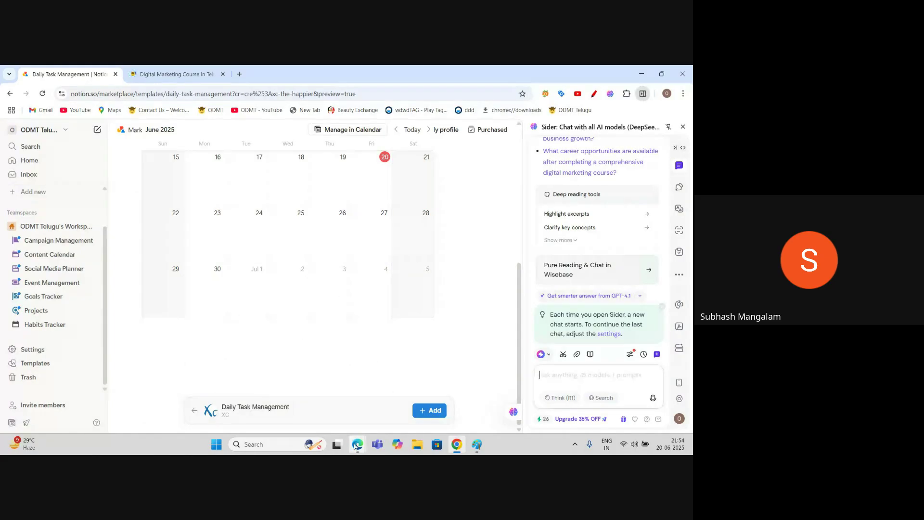
# Step: Return to the AI Productive Tools document in Edge, review the remaining categories through AI Data Visualization, and go back to its beginning
pyautogui.moveTo(357, 444)
pyautogui.click(274, 394)
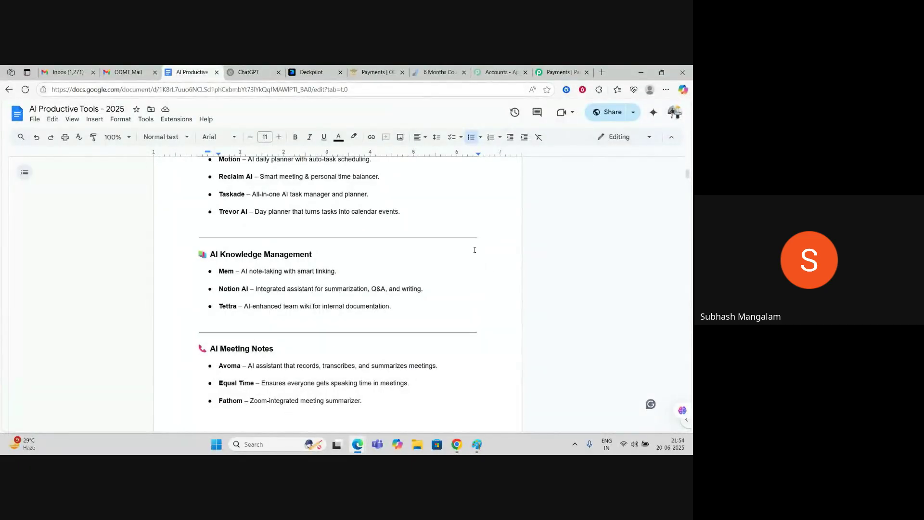
pyautogui.scroll(-2, 475, 250)
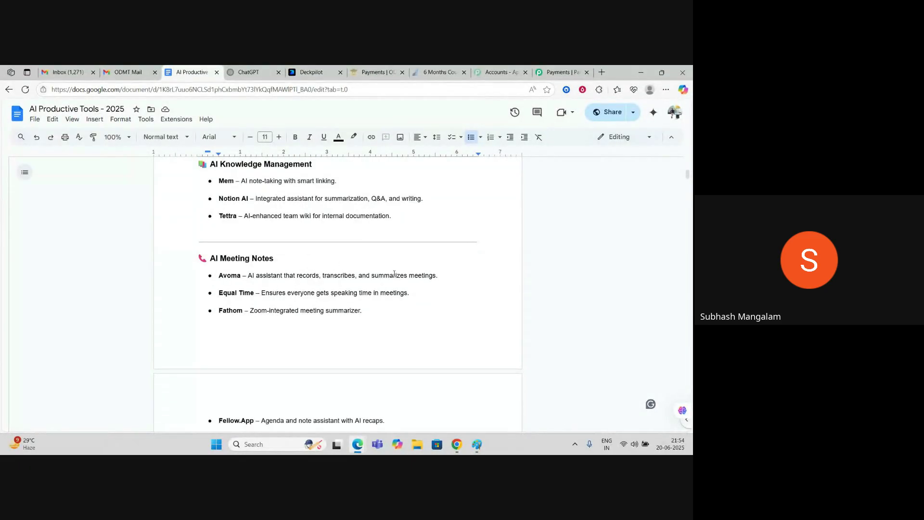
pyautogui.scroll(-6, 399, 268)
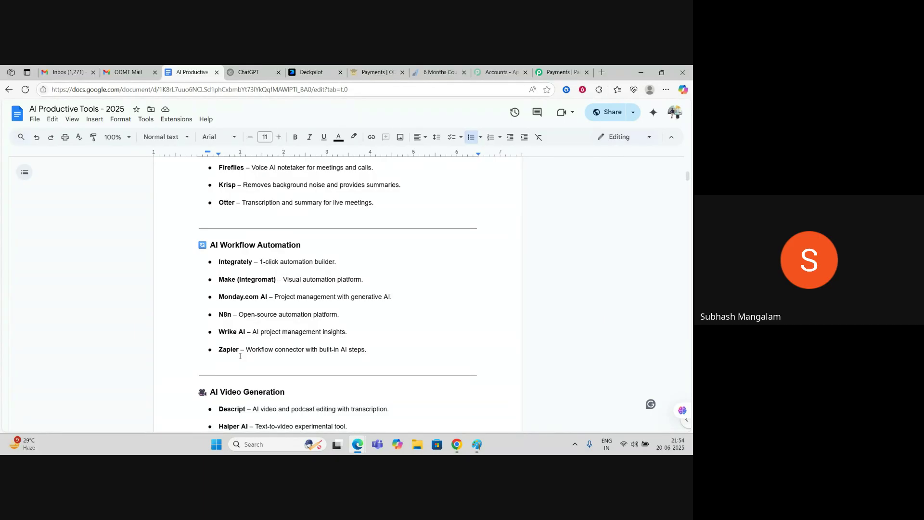
pyautogui.scroll(-2, 320, 293)
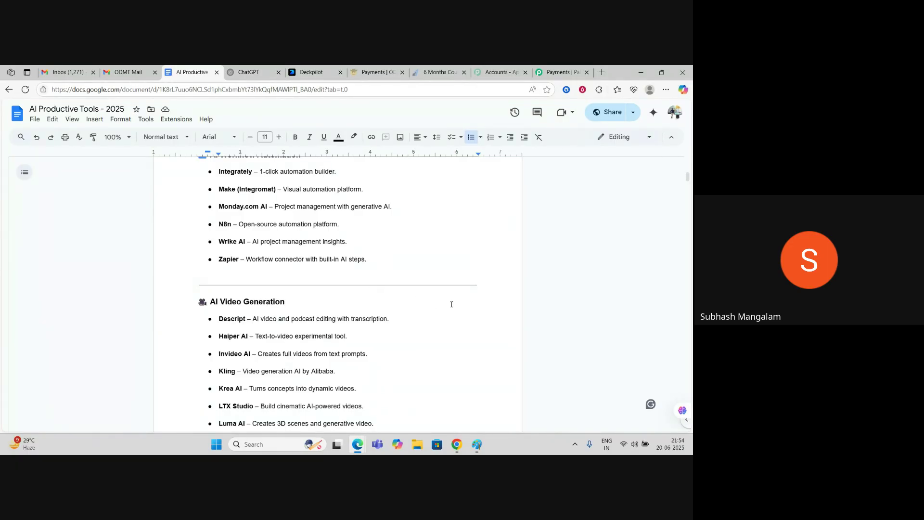
pyautogui.scroll(-1, 452, 305)
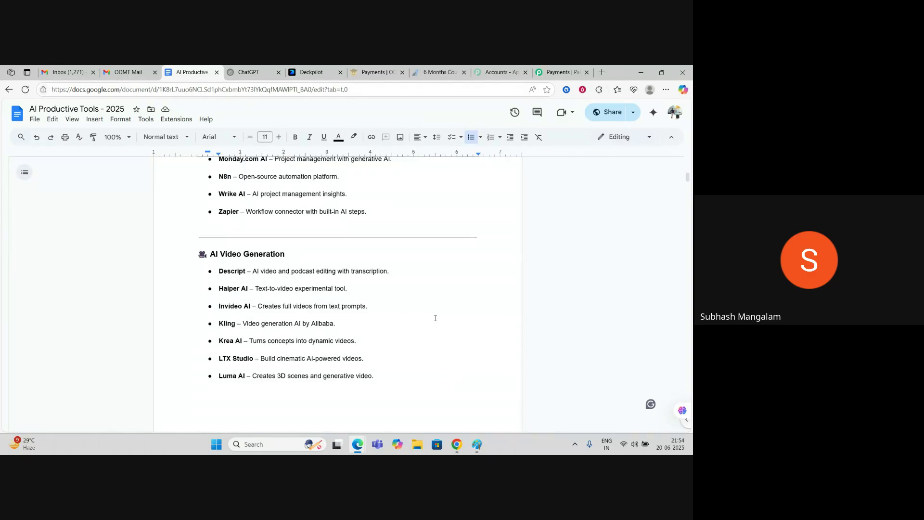
pyautogui.scroll(-6, 464, 301)
pyautogui.scroll(4, 464, 301)
pyautogui.scroll(2, 464, 300)
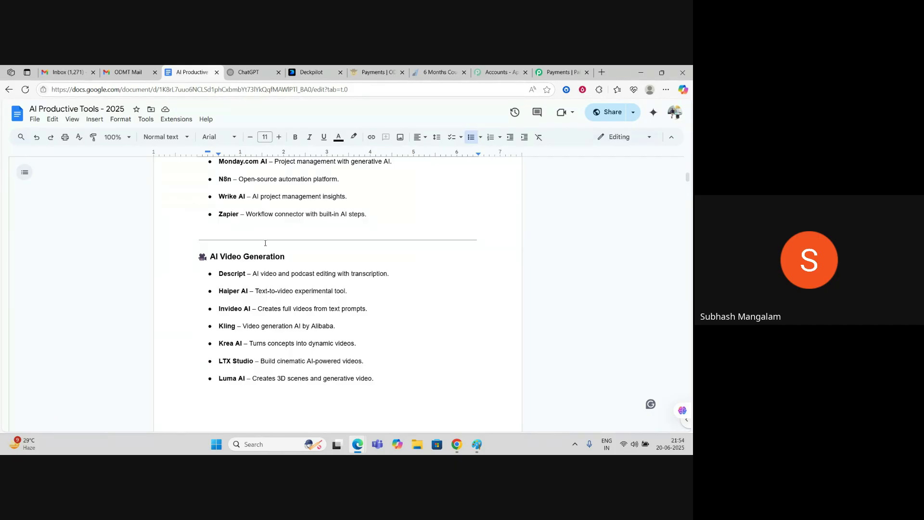
pyautogui.scroll(-8, 467, 301)
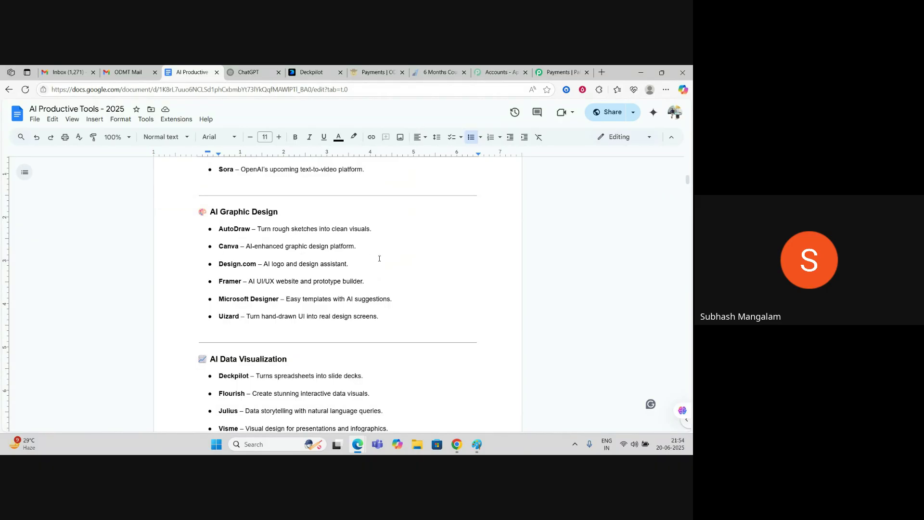
pyautogui.scroll(-3, 262, 288)
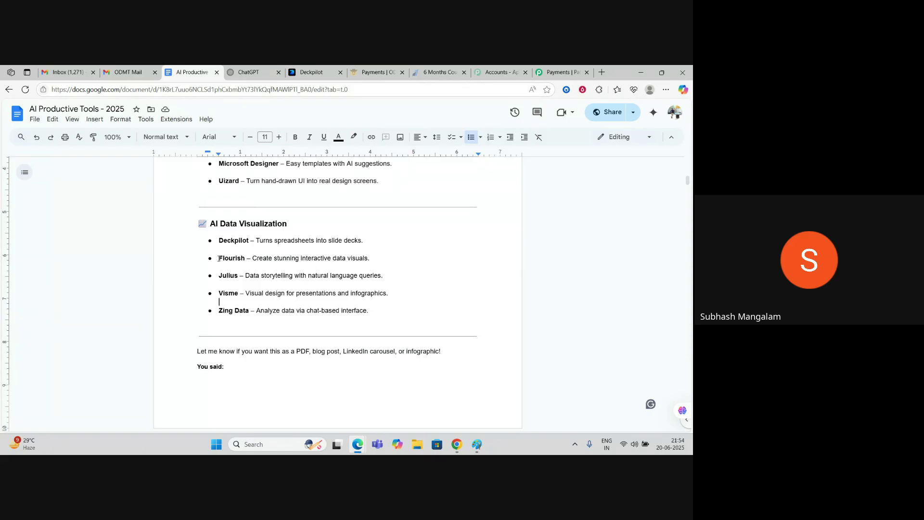
pyautogui.scroll(20, 405, 282)
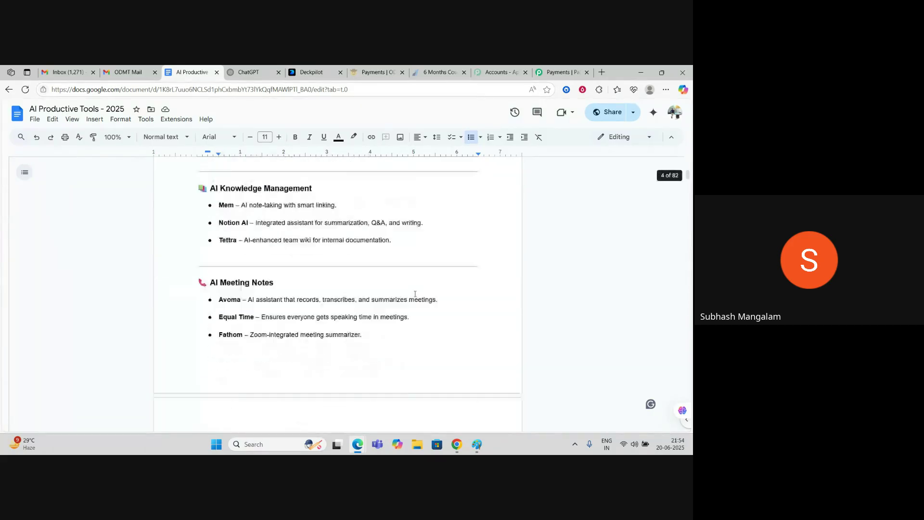
pyautogui.scroll(20, 415, 294)
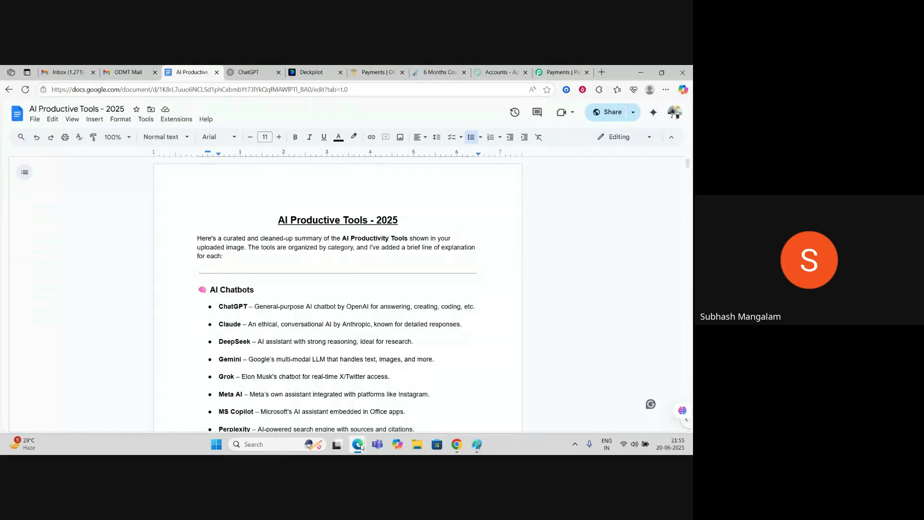
# Step: Switch to the Google Meet window and bring up the option to stop the meeting recording
pyautogui.moveTo(362, 447)
pyautogui.click(361, 414)
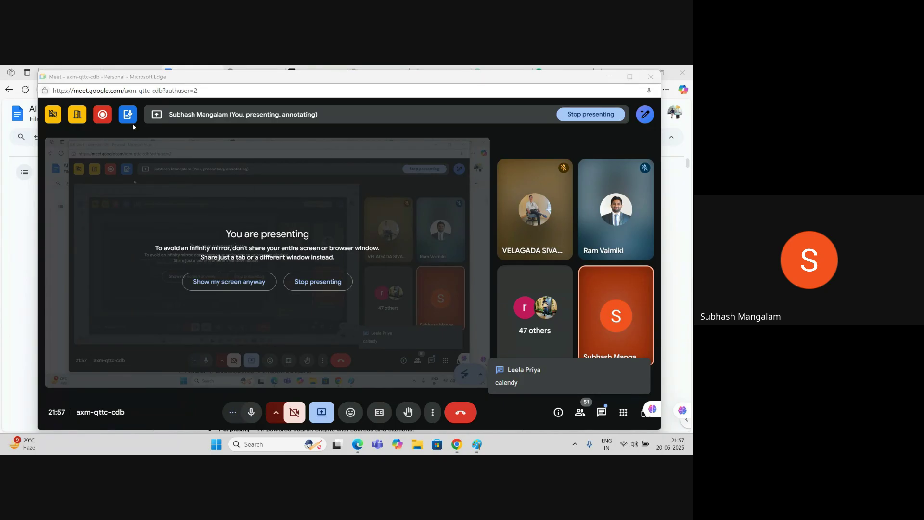
pyautogui.click(103, 116)
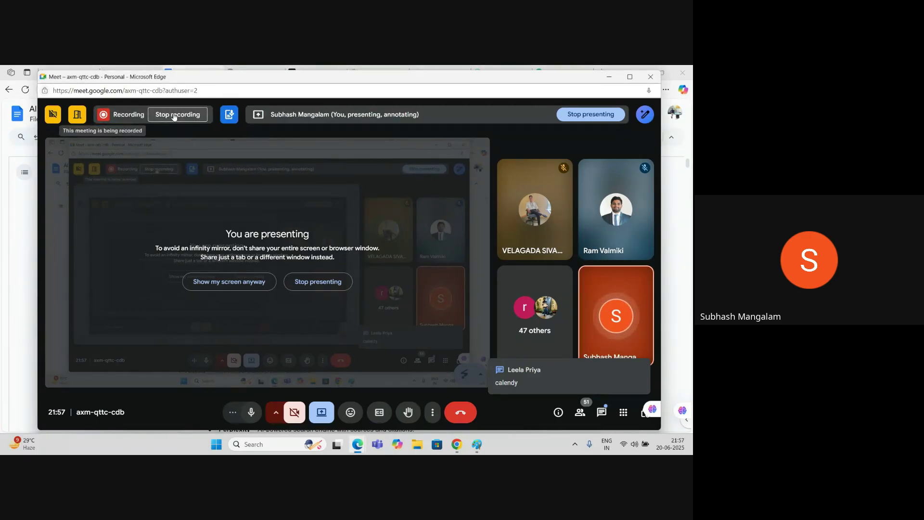